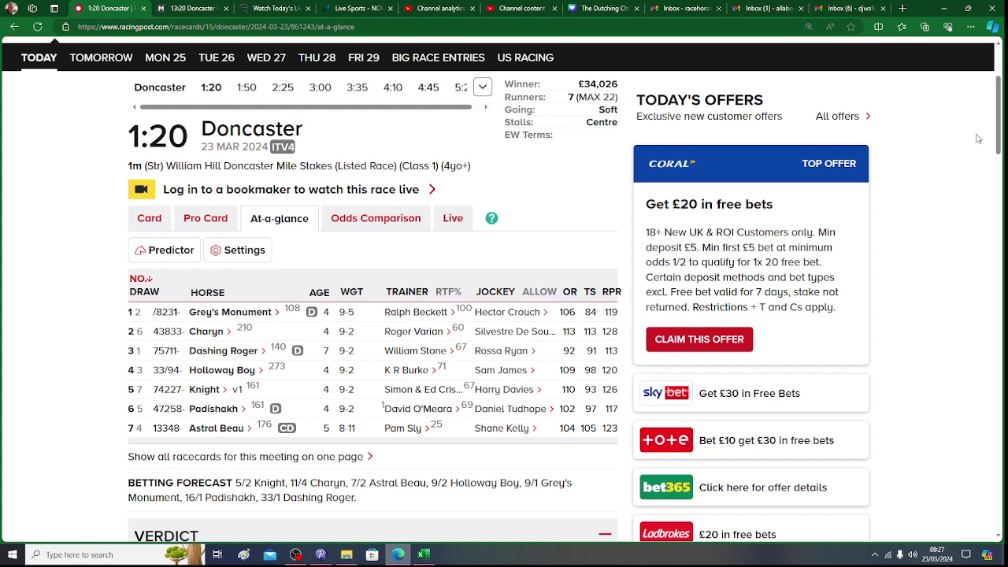
Look up Charyn's best back odds on Matchbook and enter 3.8 as its Betfair SP in the Excel race sheet.
scroll(999, 114, down, 1)
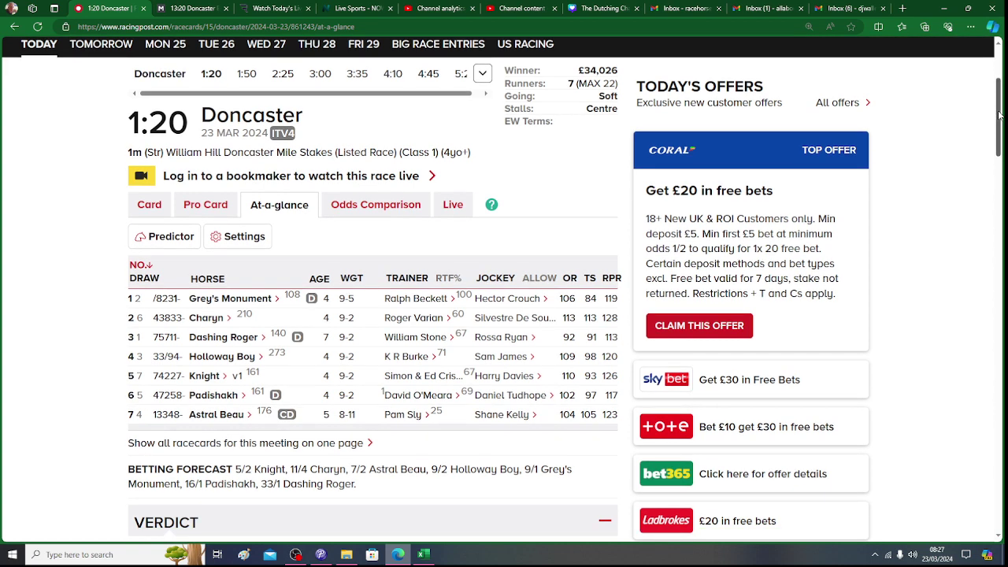
click(433, 556)
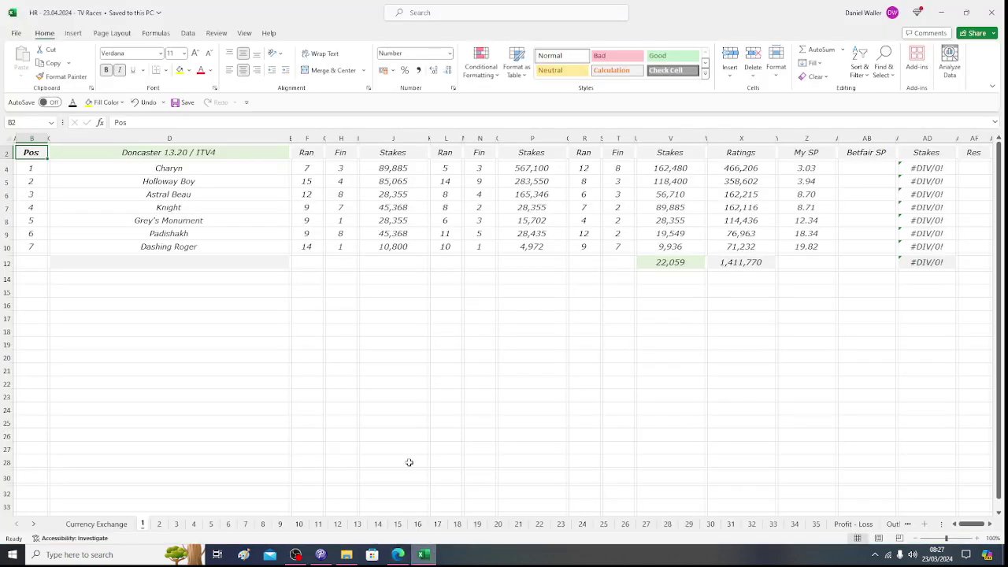
click(231, 169)
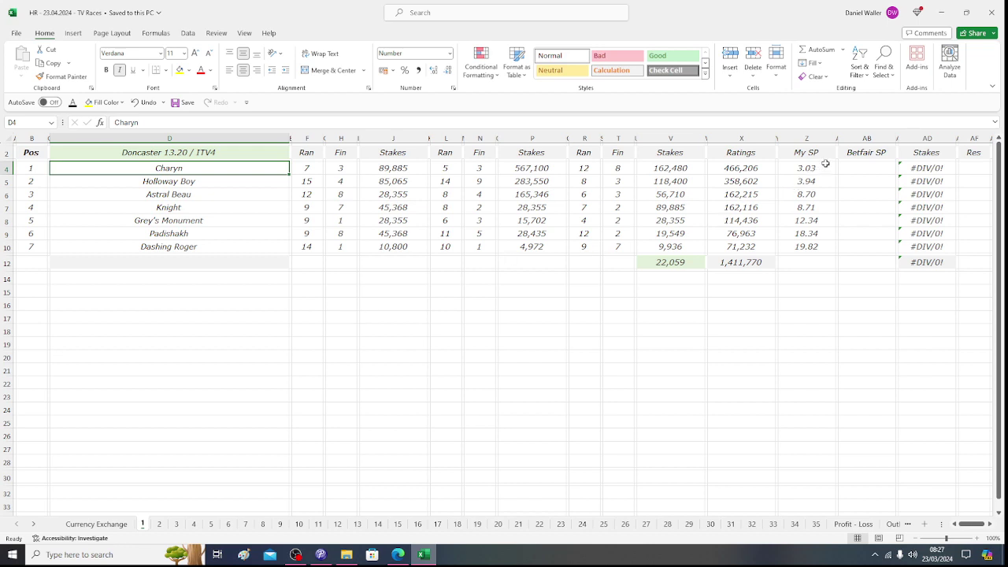
click(846, 165)
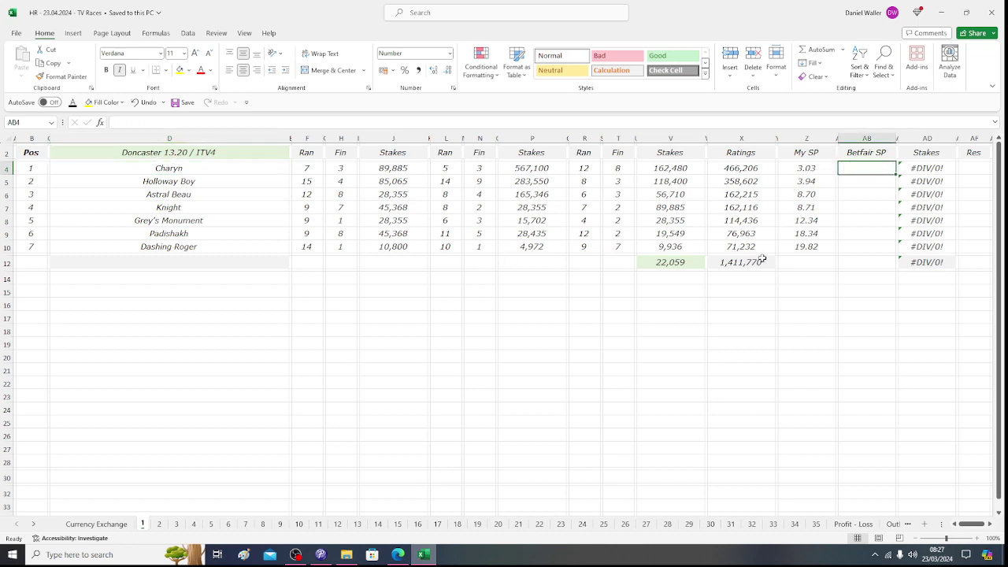
click(406, 555)
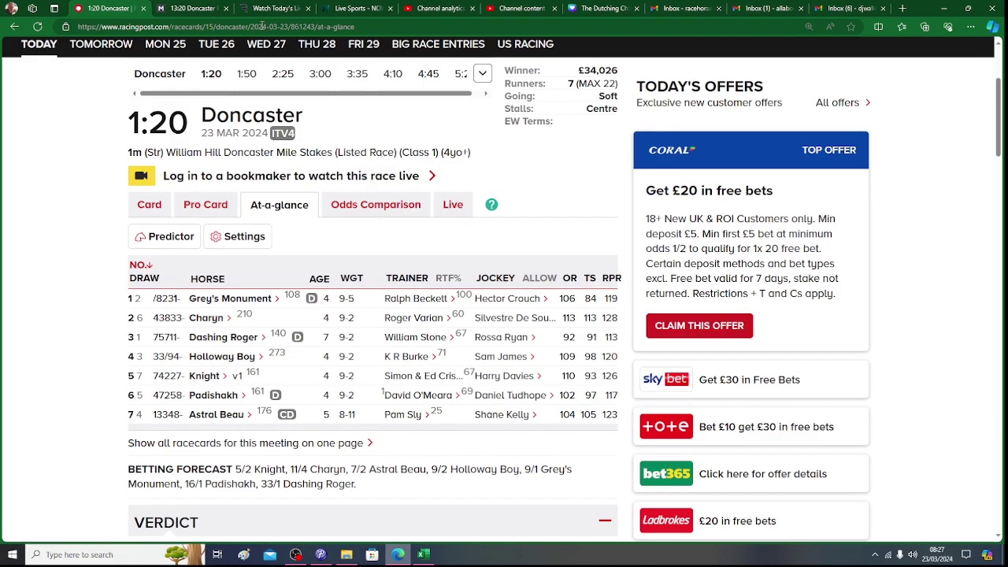
click(193, 10)
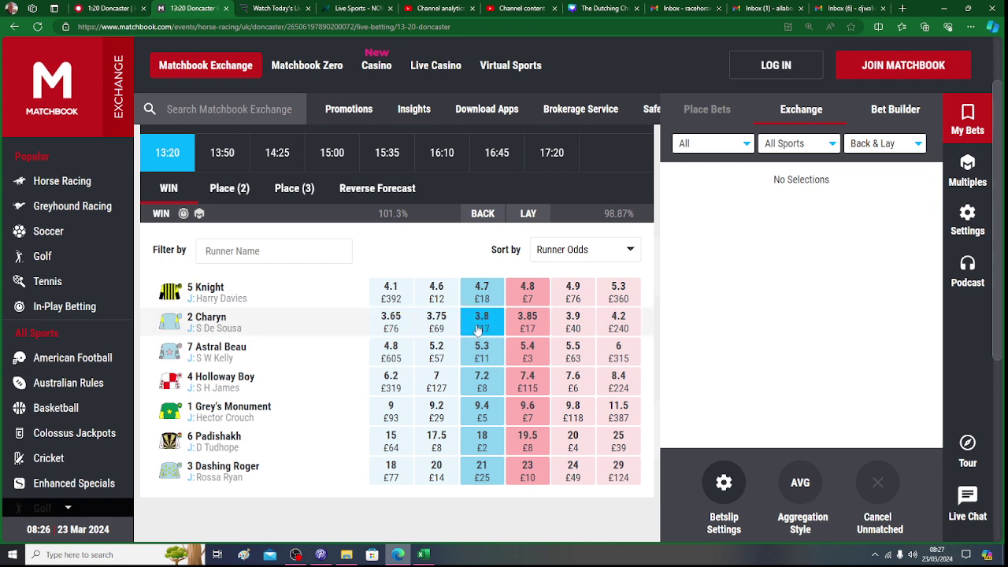
click(423, 554)
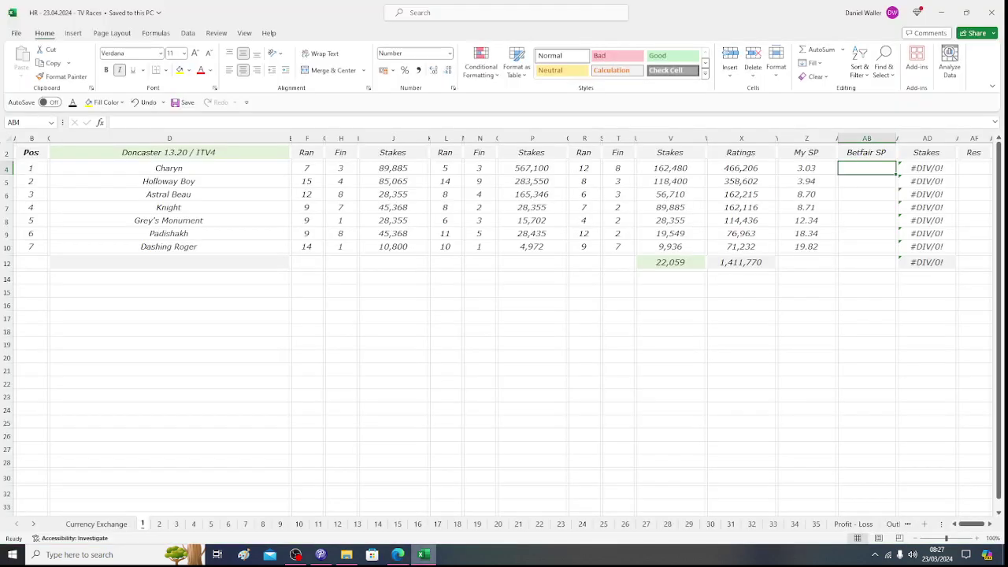
text(3.8)
key(Tab)
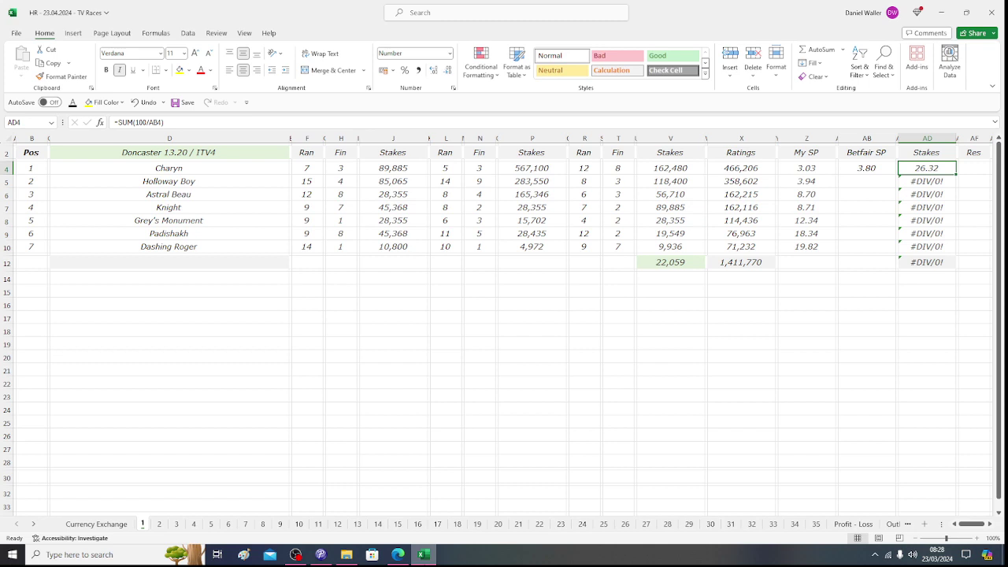
Check Holloway Boy's back odds on Matchbook and enter 7.2 as its Betfair SP in the Excel sheet.
key(Down)
click(866, 181)
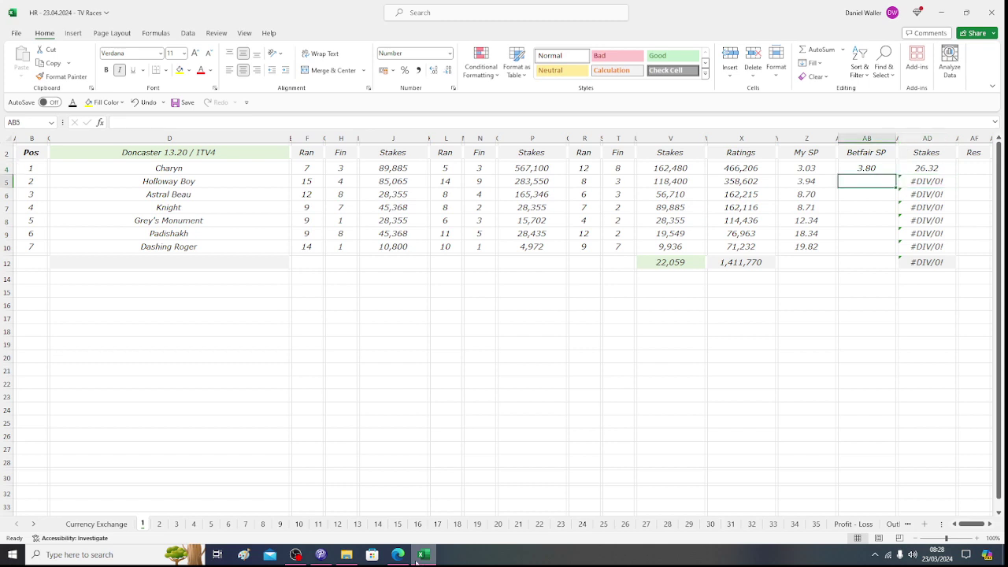
mouse_move(399, 556)
click(417, 519)
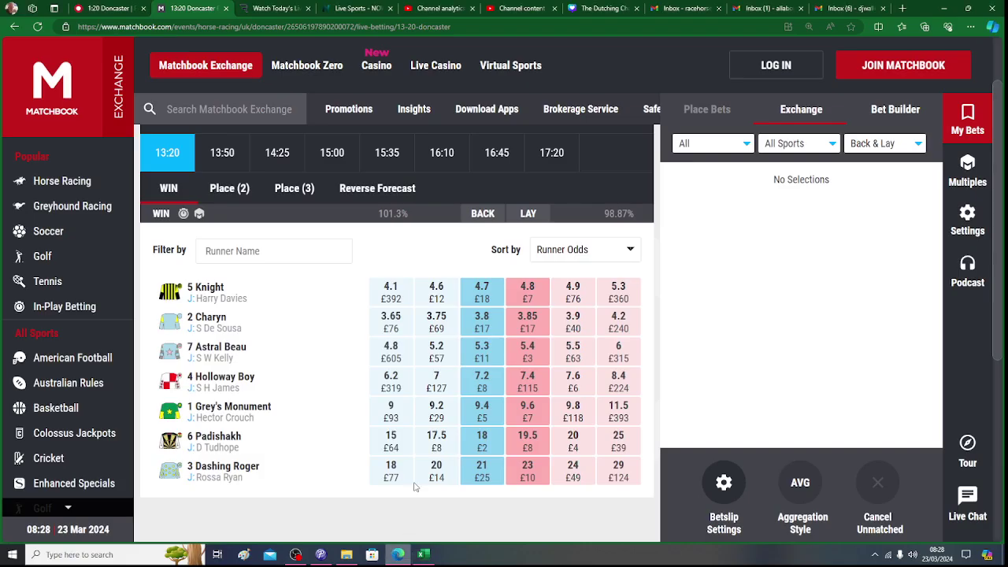
click(430, 552)
text(7.)
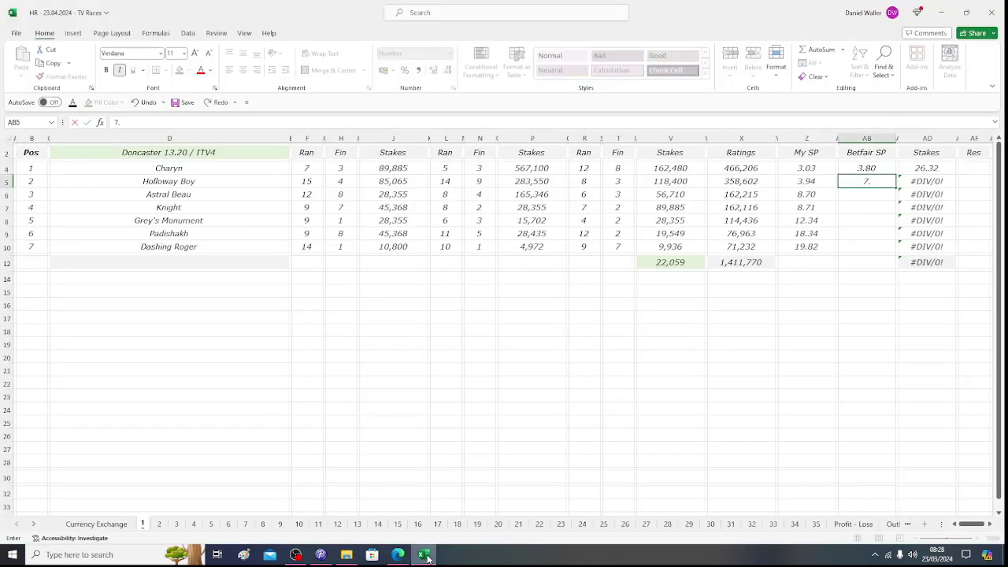
text(2)
key(Tab)
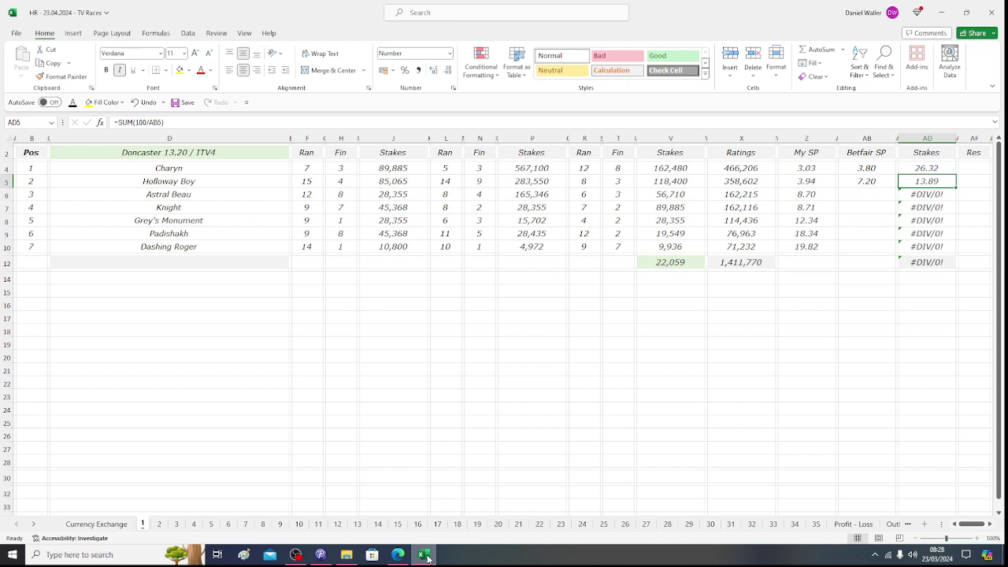
Check Astral Beau's back odds on Matchbook and enter 5.3 as its Betfair SP in the Excel sheet.
key(Down)
key(Left)
key(Left)
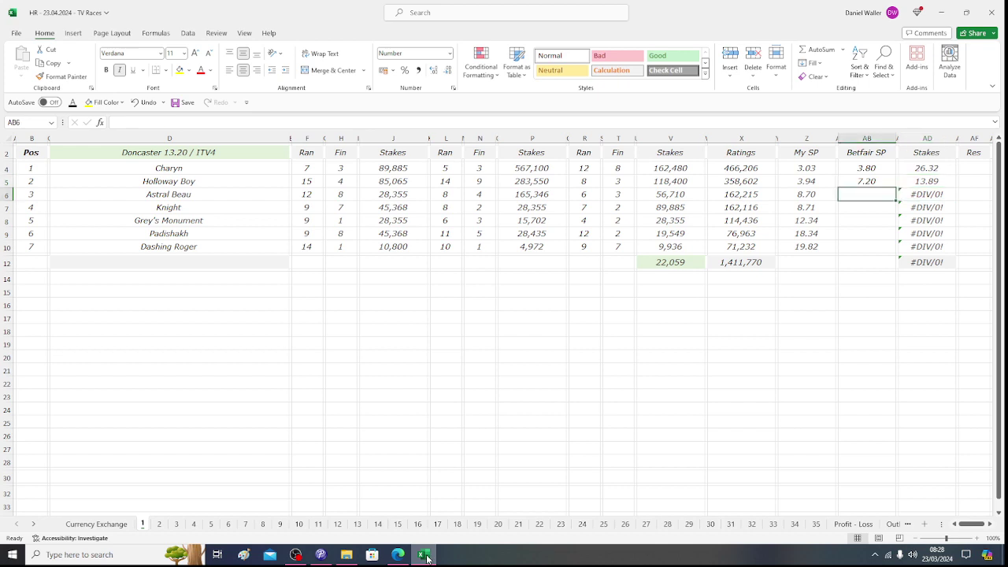
click(398, 555)
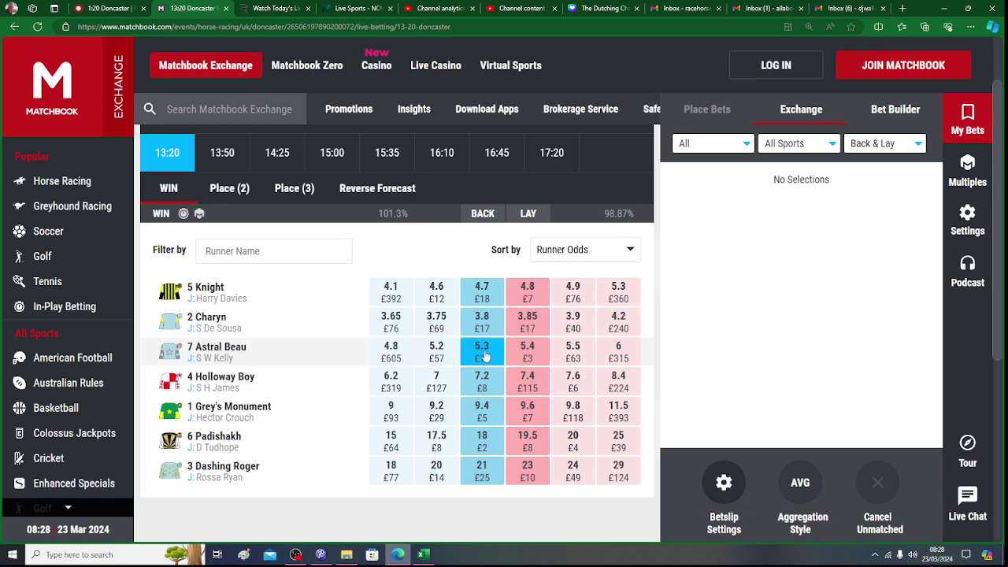
click(425, 554)
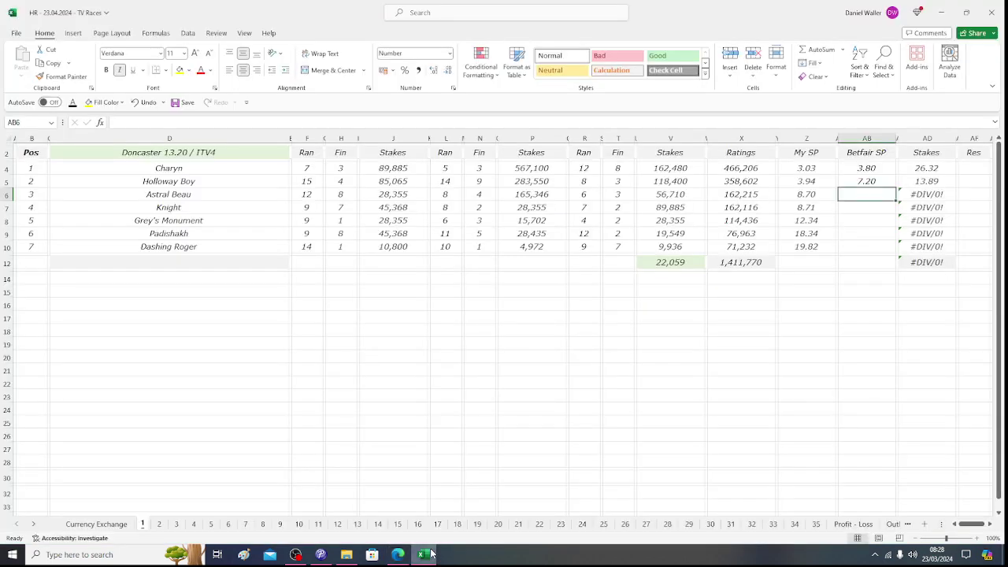
text(5.3)
key(Tab)
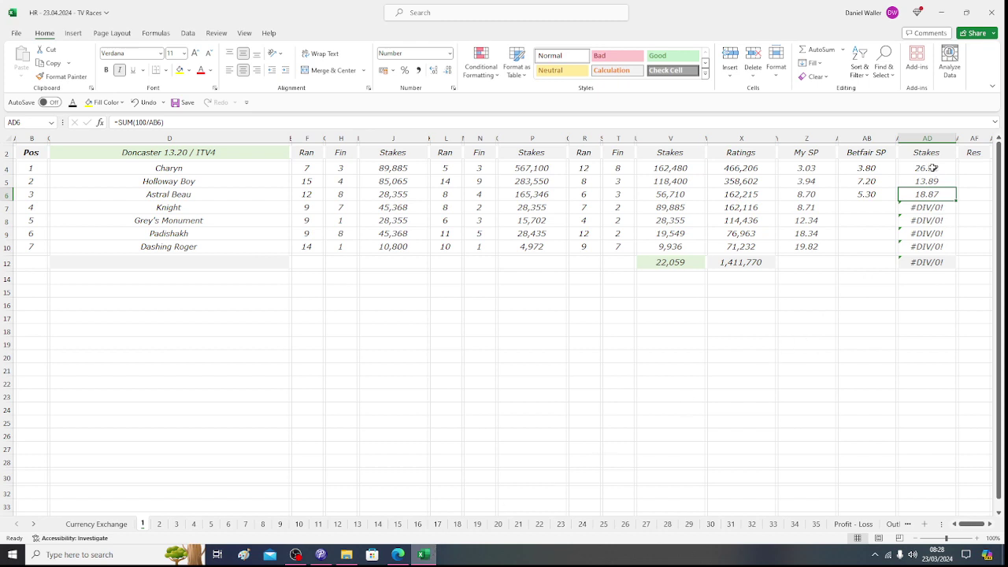
Select the stakes for Charyn and Holloway Boy to check their sum, and overwrite Astral Beau's stake with 9.80.
drag(932, 167, 927, 182)
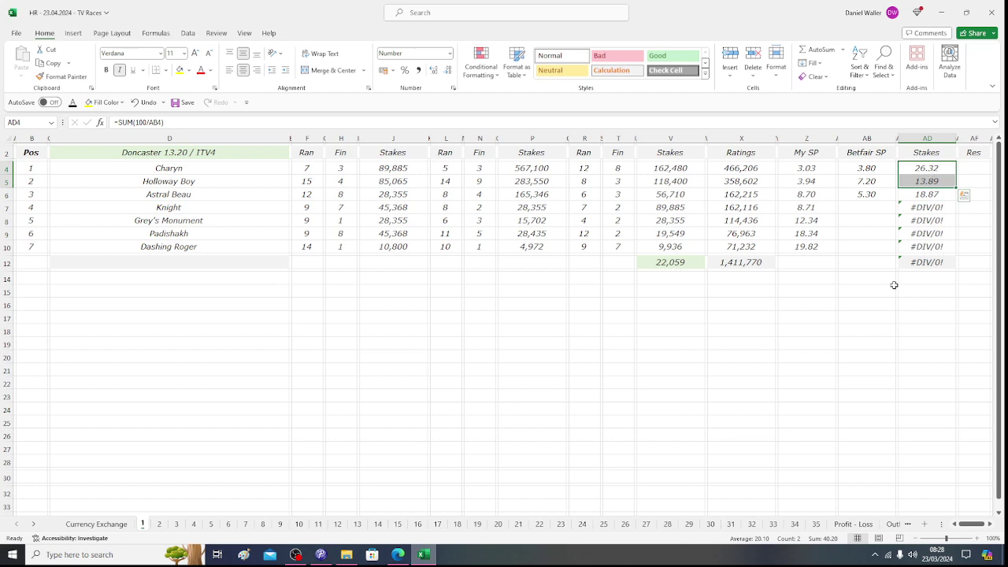
click(921, 195)
text(9.80)
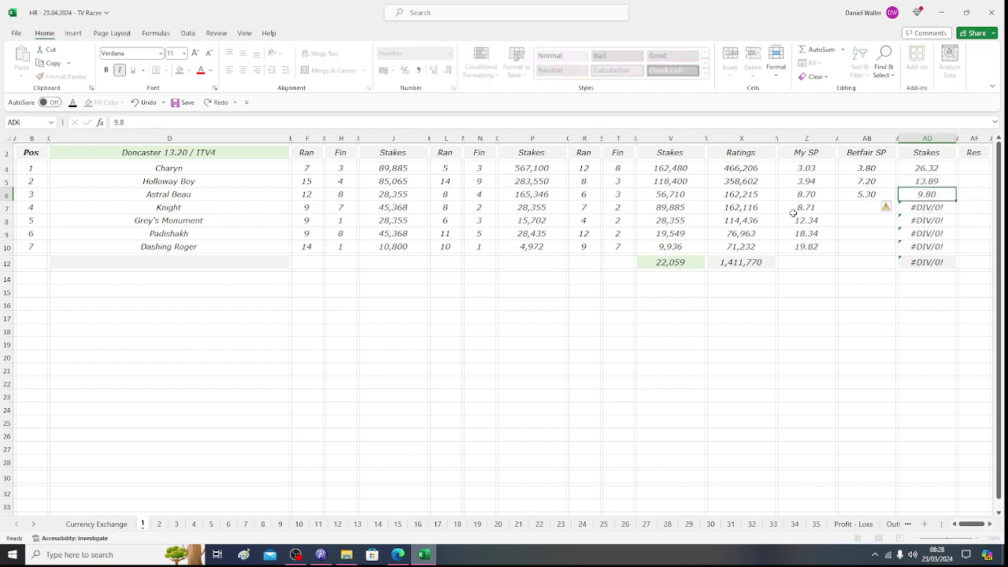
key(Return)
Clear the stake cells of Knight, Grey's Monument, Padishakh and Dashing Roger, and return to Astral Beau's stake.
key(BackSpace)
key(Return)
key(BackSpace)
key(Return)
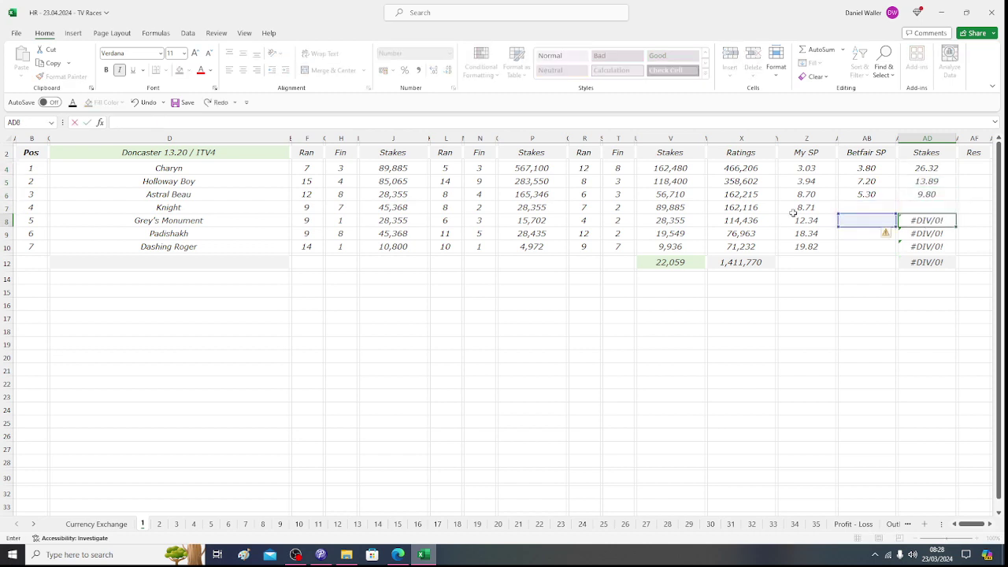
key(BackSpace)
key(Return)
key(BackSpace)
key(Up)
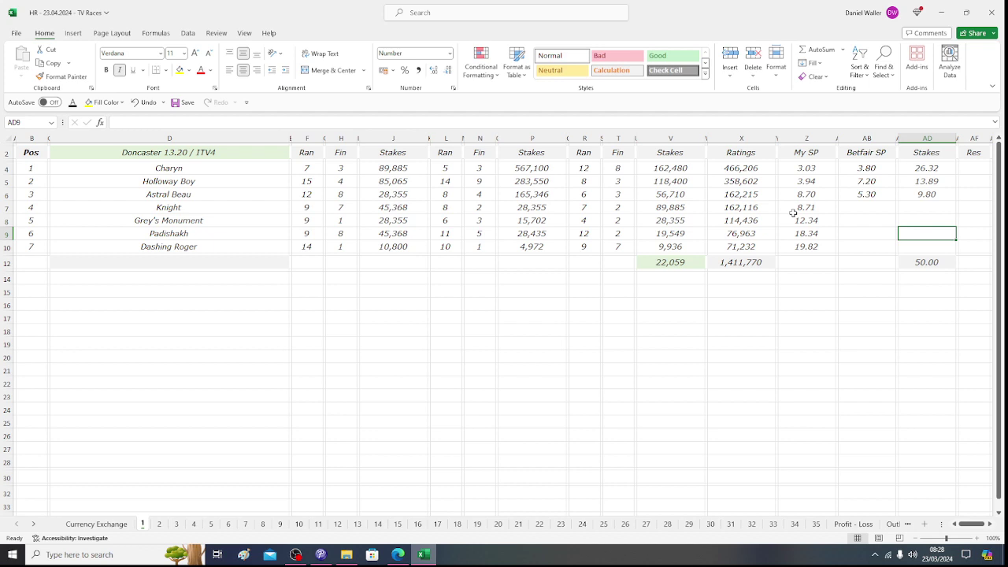
key(Up)
key(Up)
key(Up)
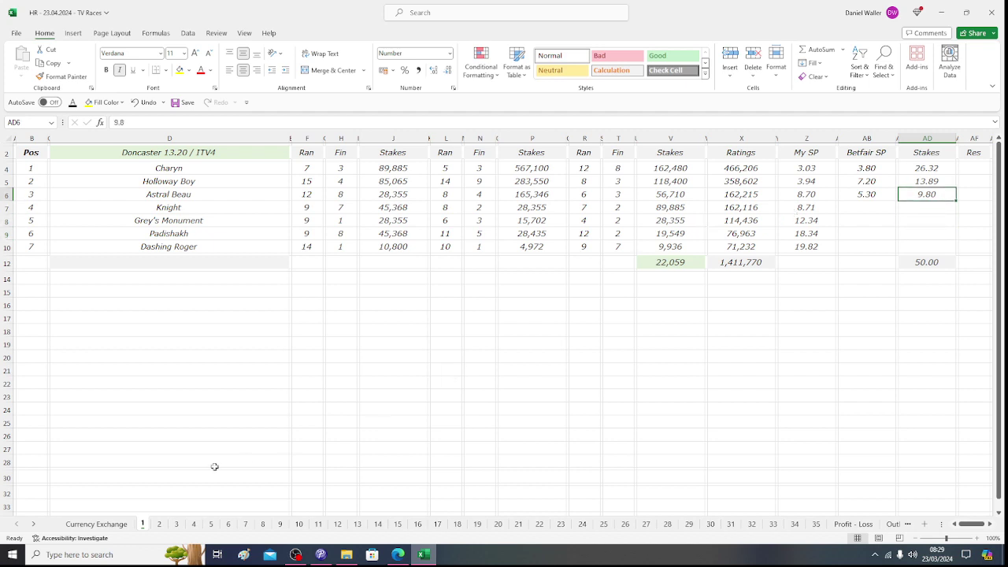
Open Calculator and multiply Astral Beau's stake by its odds, 9.8 × 5.3, to work out the return.
click(13, 555)
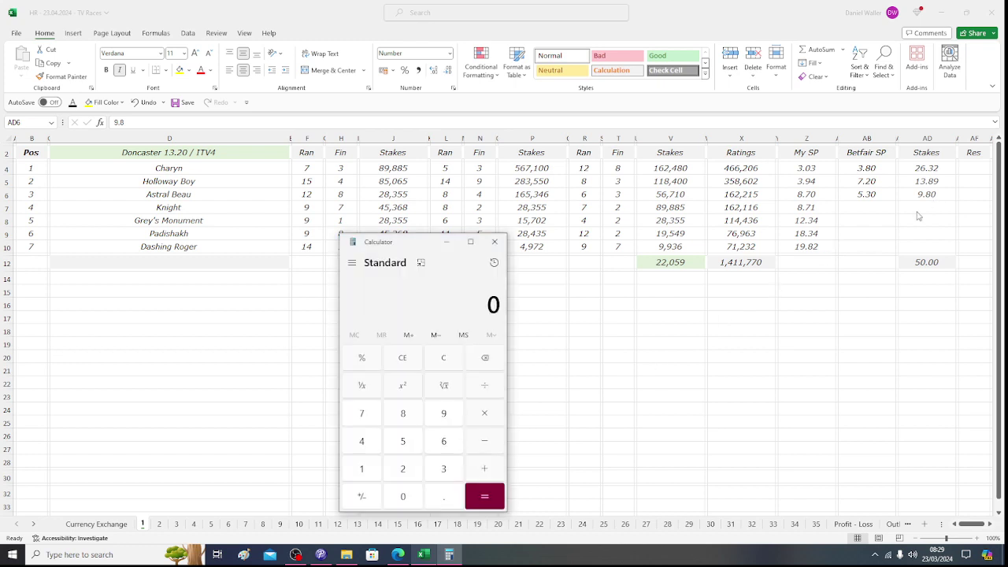
click(441, 421)
click(444, 496)
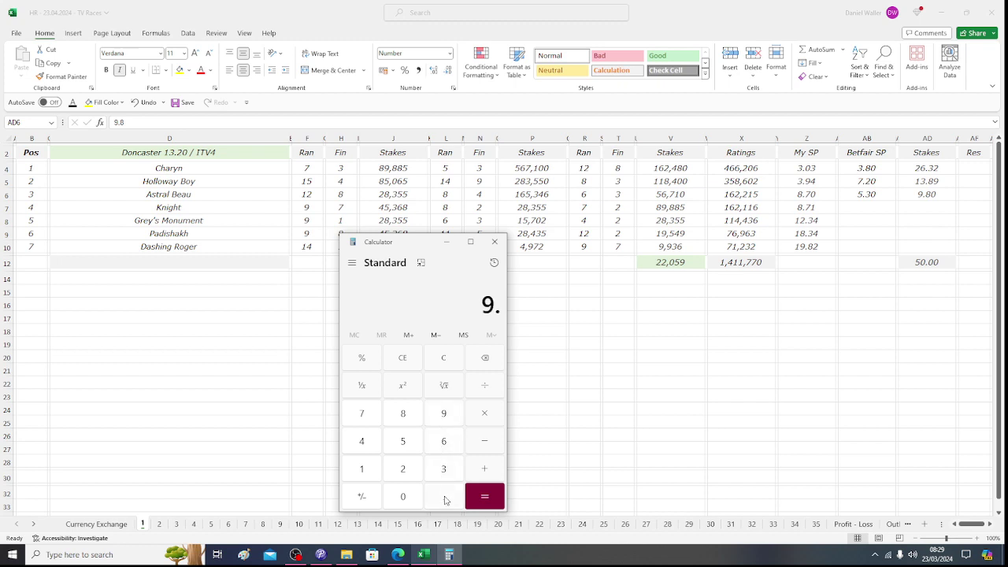
click(407, 423)
click(487, 417)
click(408, 447)
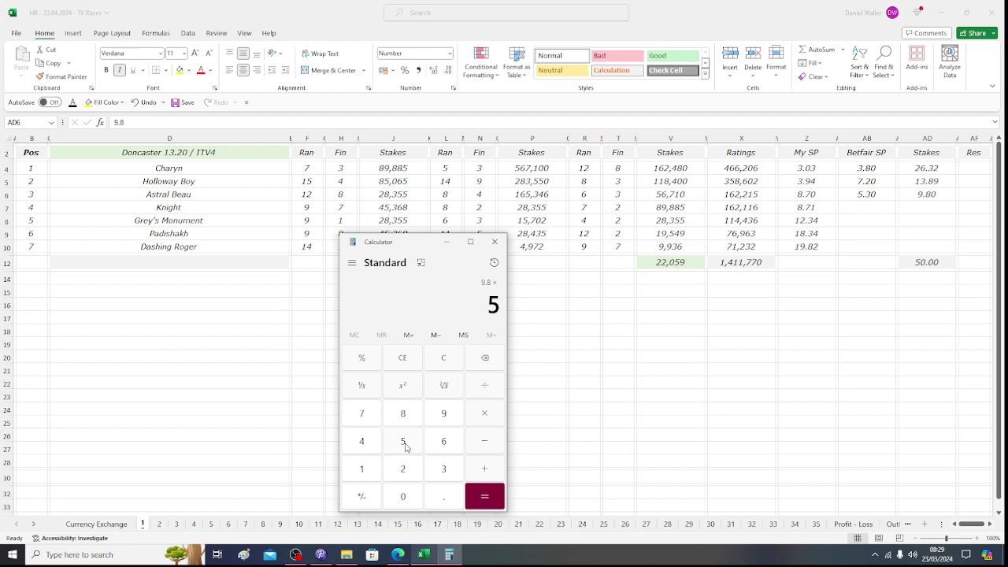
click(453, 497)
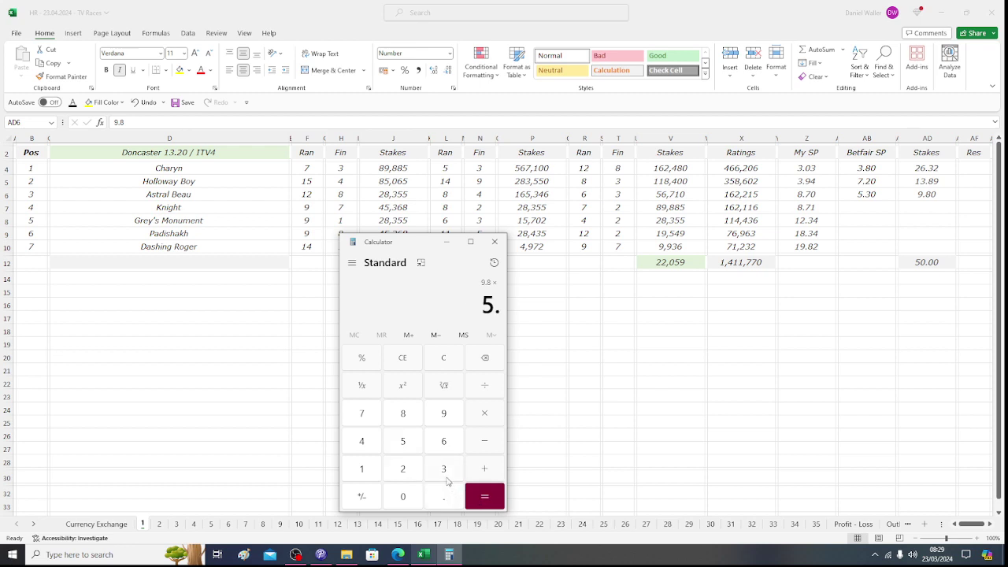
click(444, 471)
click(484, 496)
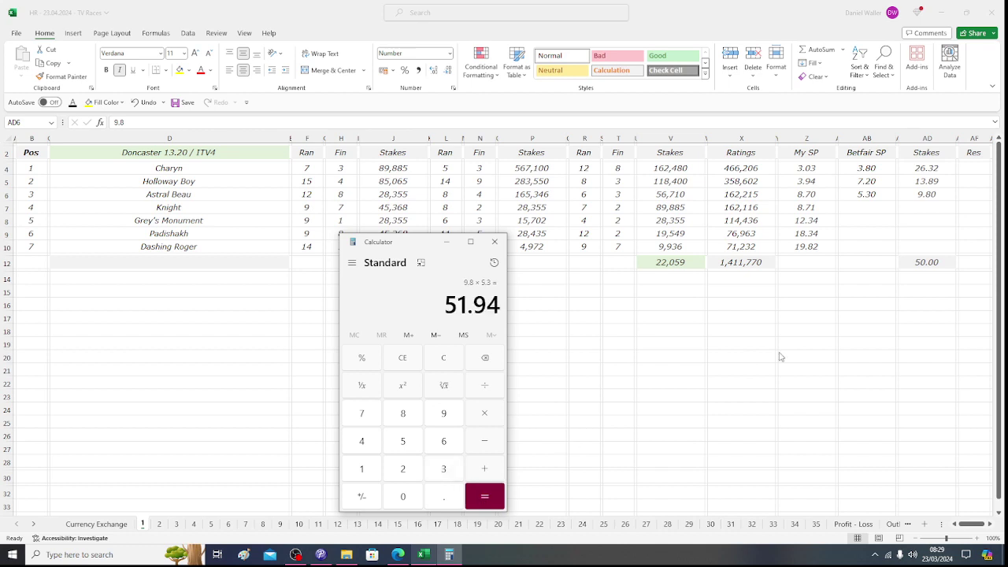
Go back to the Excel sheet and review the three staked runners: Astral Beau, Charyn and Holloway Boy.
click(930, 192)
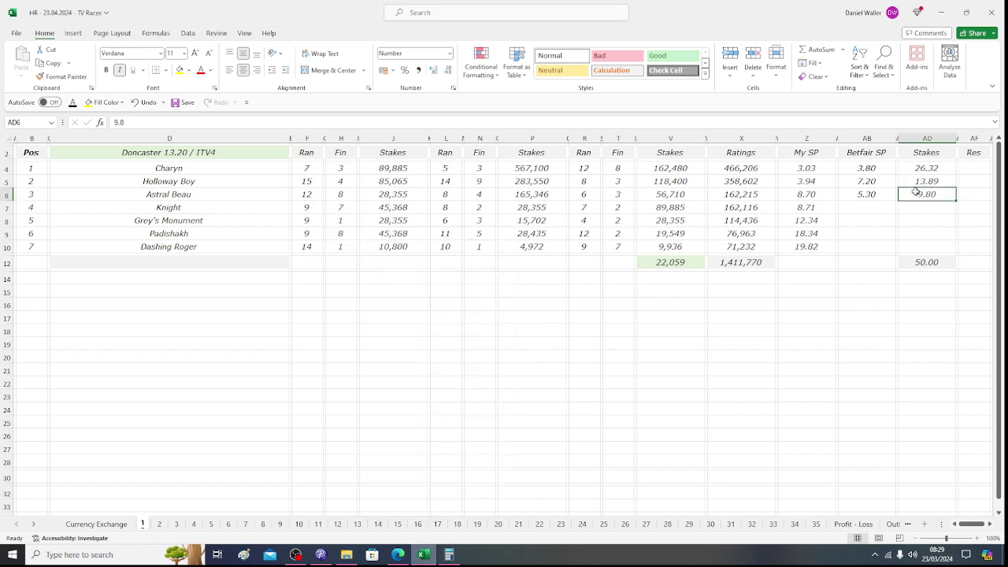
click(236, 197)
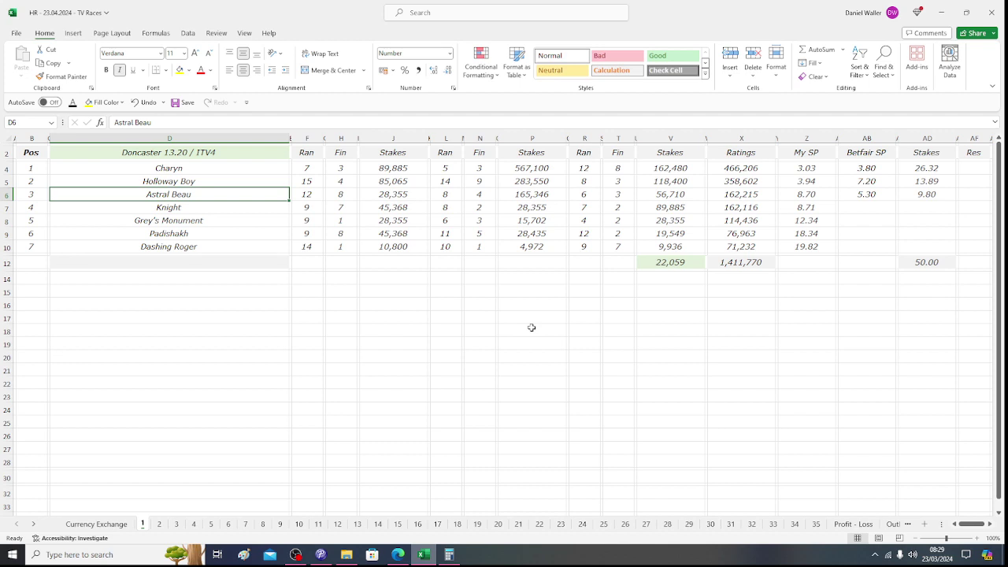
key(Up)
key(Up)
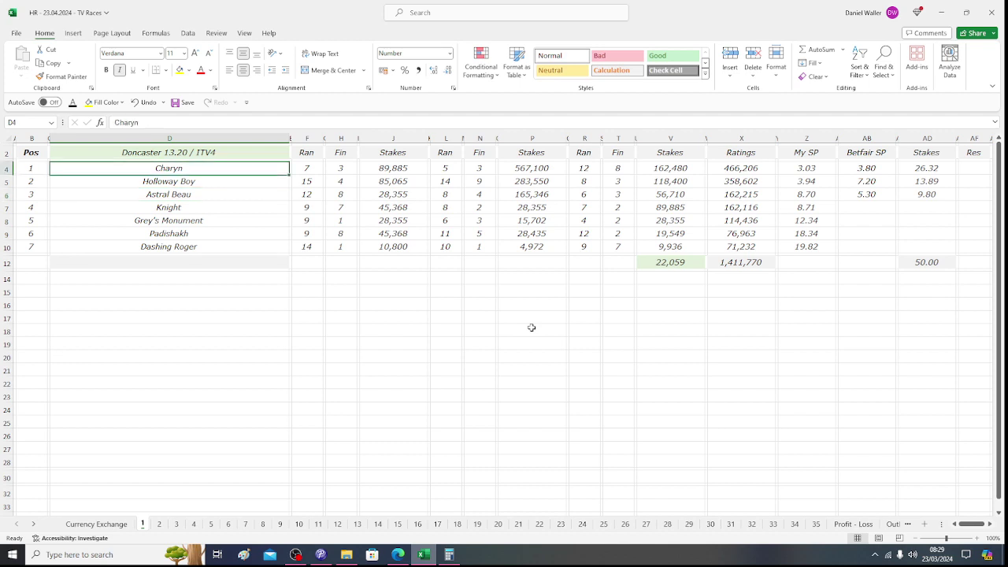
key(Down)
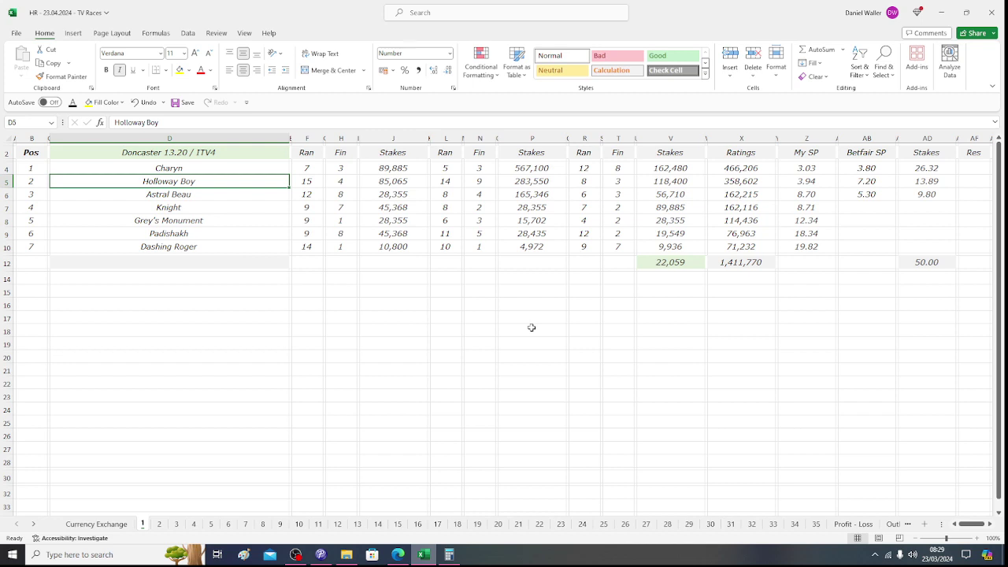
key(Up)
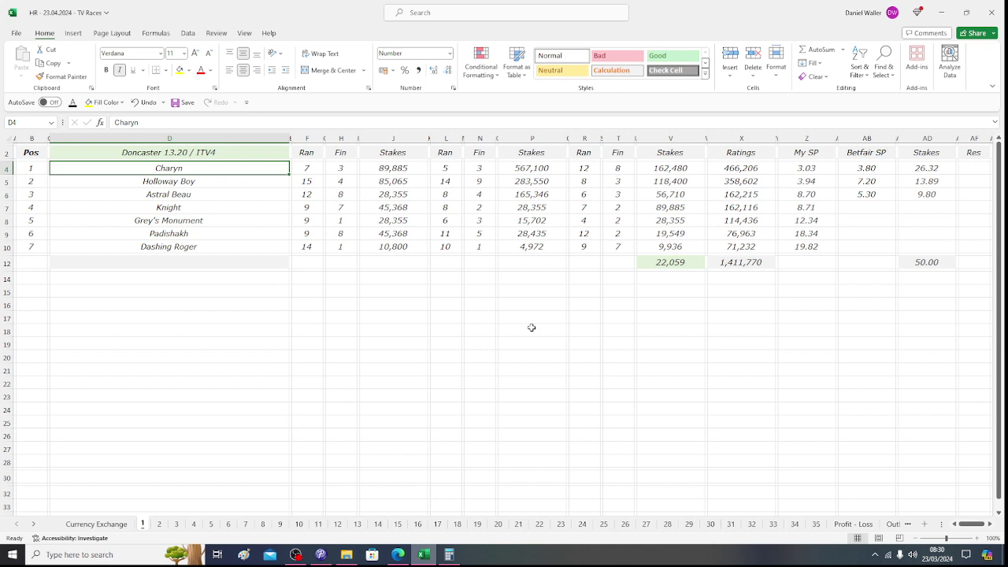
Remove the bold formatting from the Pos header cell and save the workbook.
key(Up)
key(Up)
key(Left)
key(Left)
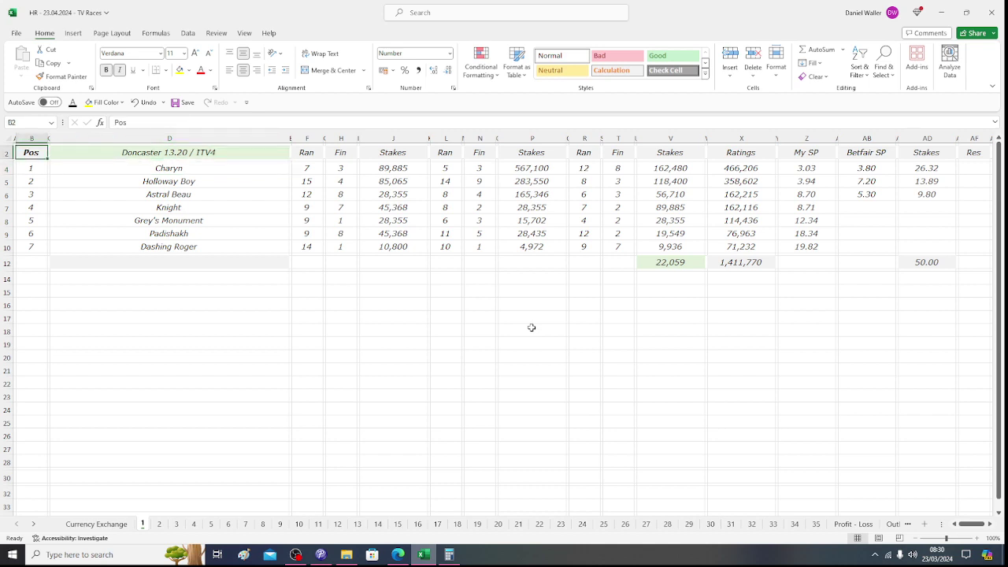
click(106, 69)
click(180, 102)
Open sheet 2 for Bangor-On-Dee 13.30, and bring up that race's win market on the Matchbook site in the browser.
click(159, 525)
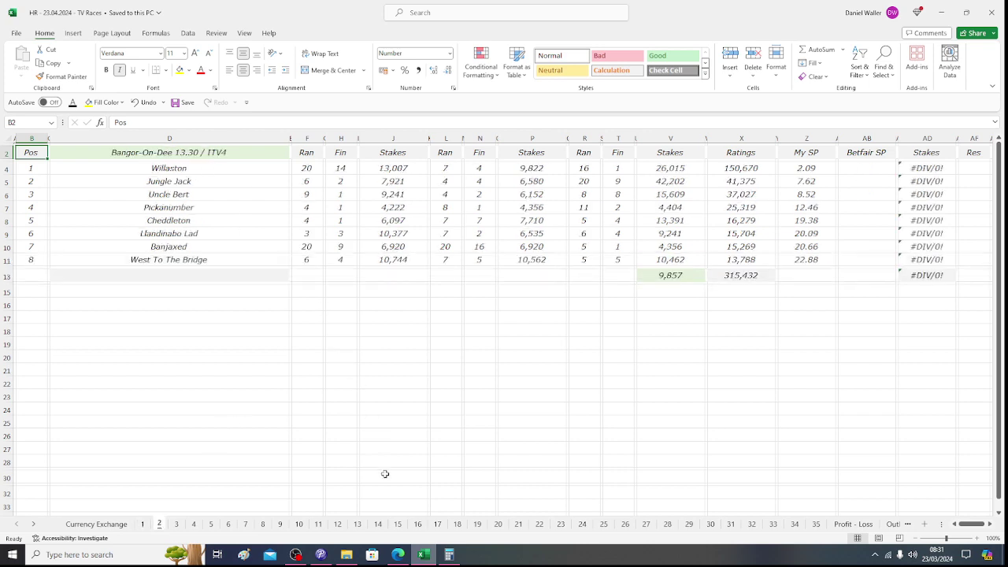
click(400, 554)
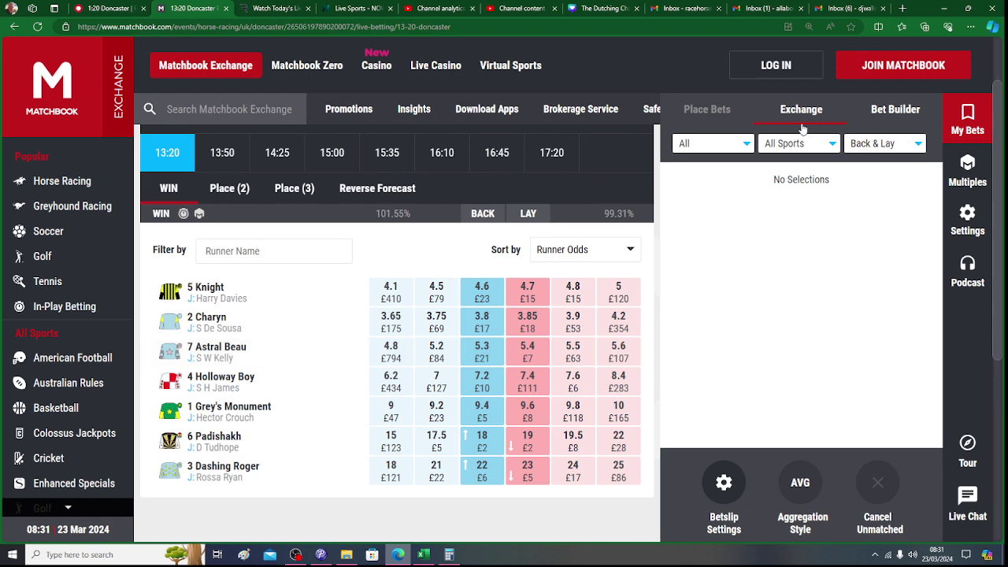
scroll(602, 192, down, 2)
scroll(394, 315, down, 2)
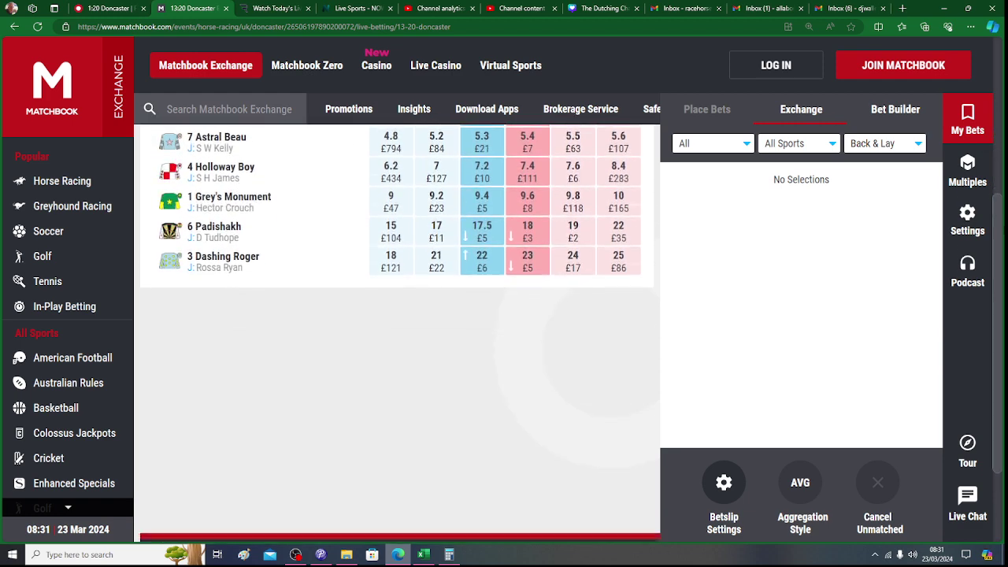
scroll(394, 314, up, 4)
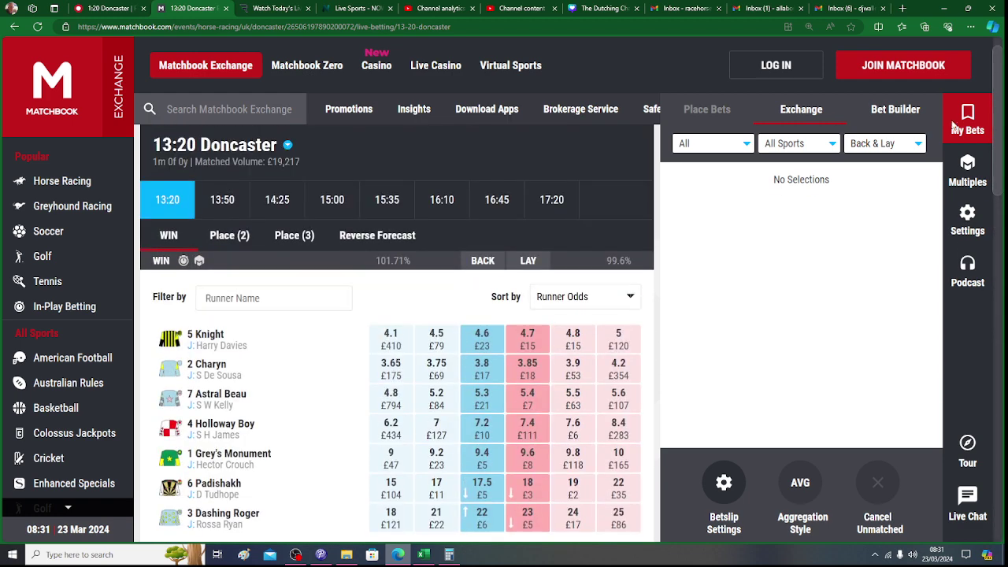
click(72, 185)
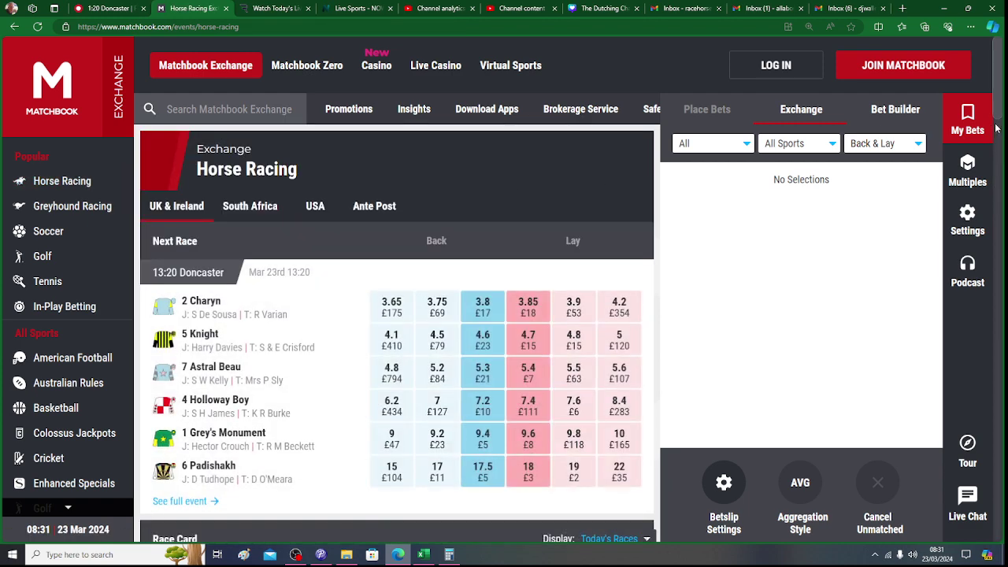
scroll(1000, 129, down, 5)
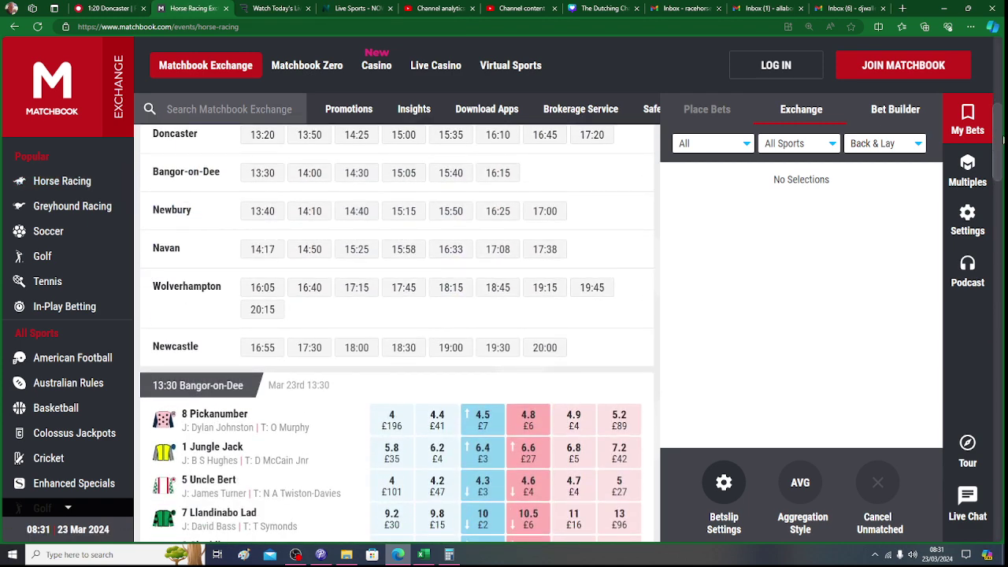
click(260, 175)
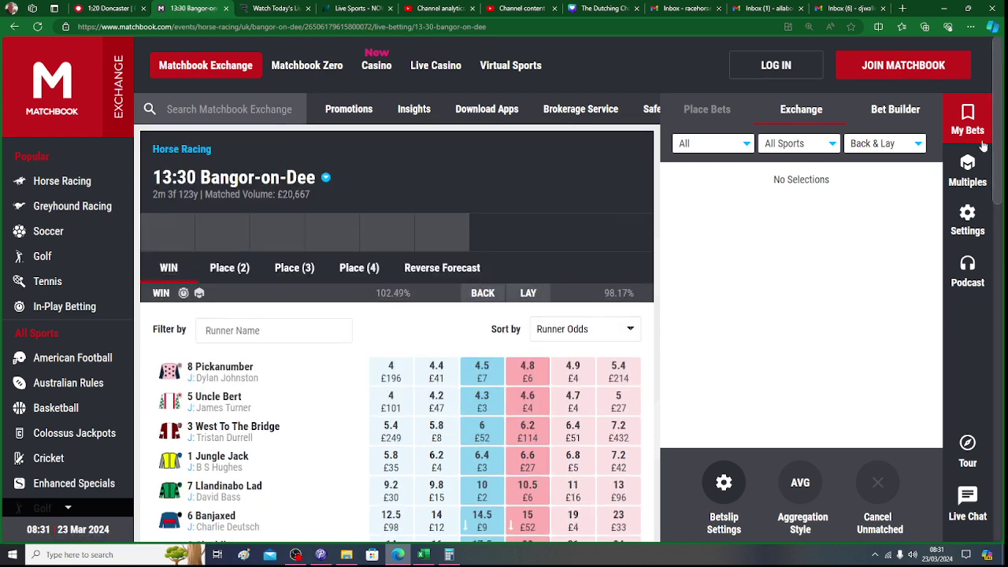
drag(998, 153, 1000, 195)
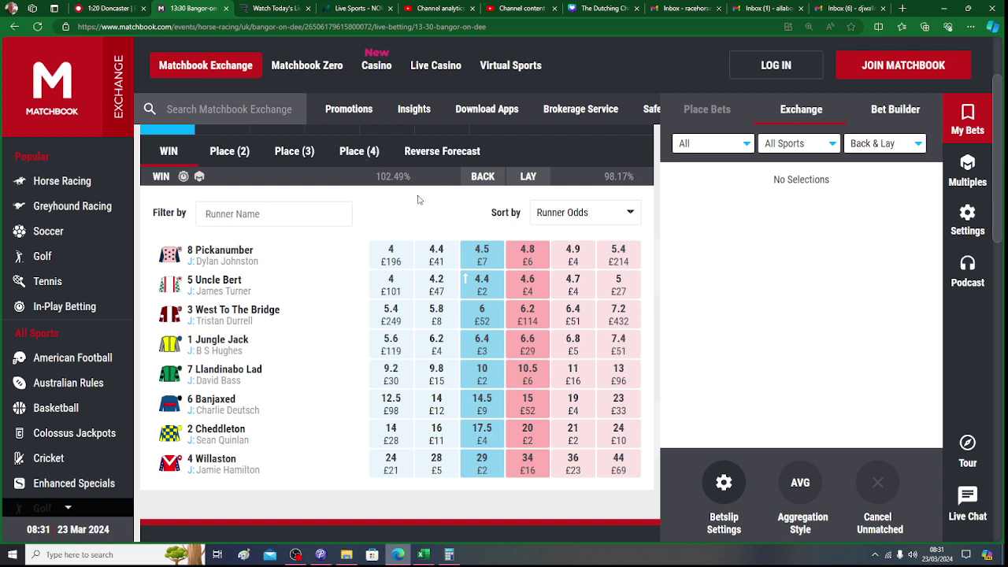
Return to the Excel sheet, check Willaston's back odds on the exchange, and enter 29 as its Betfair SP.
click(424, 554)
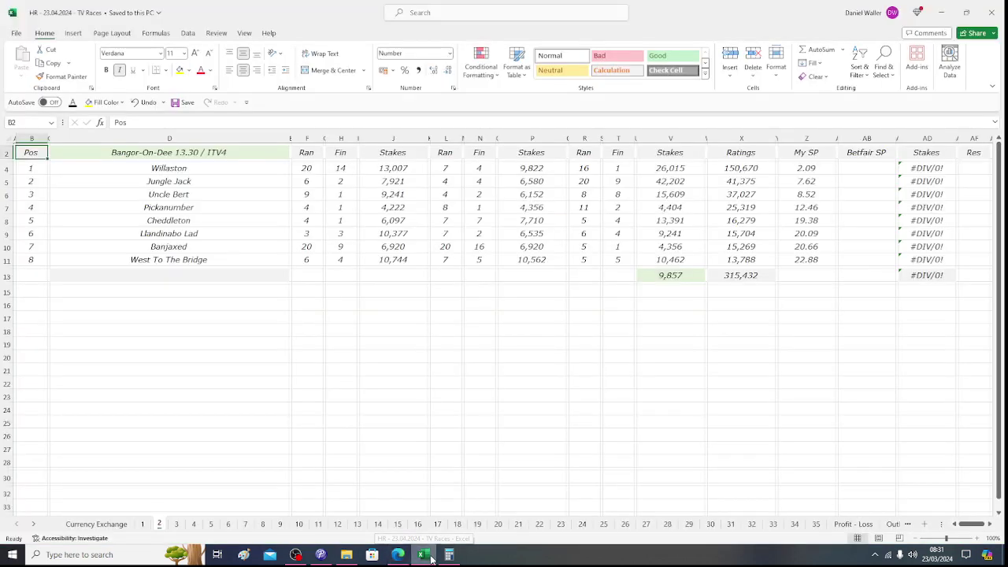
click(249, 167)
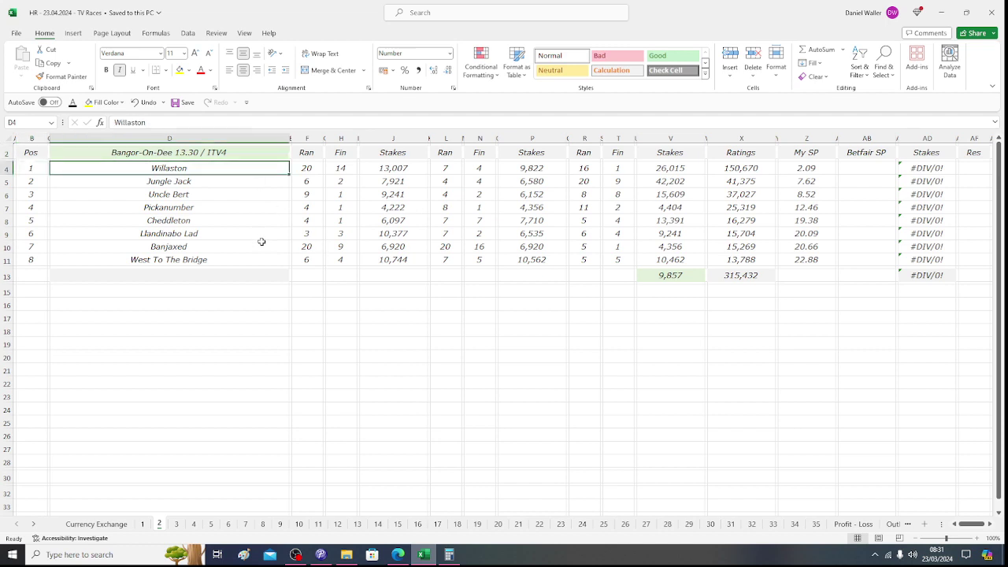
click(844, 168)
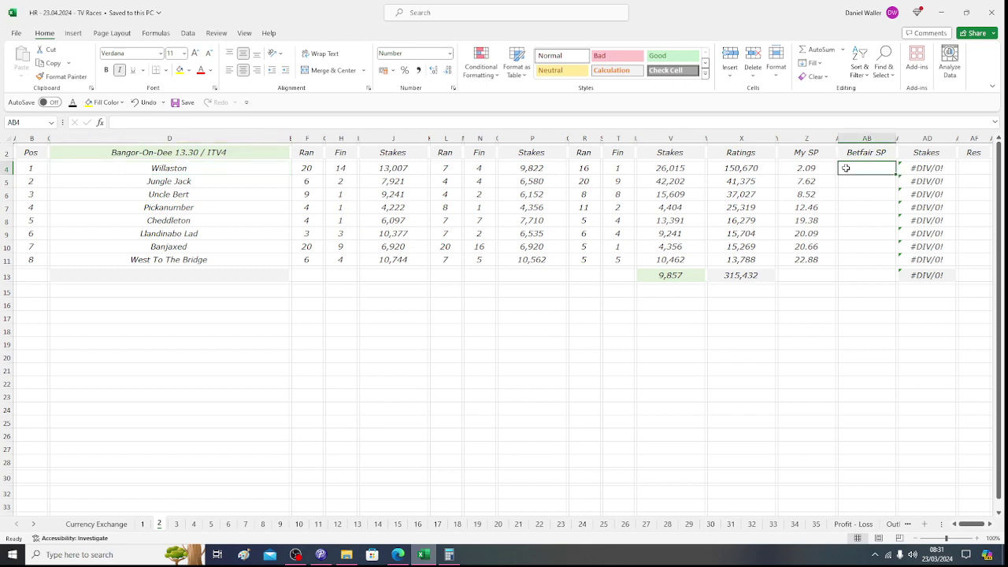
click(399, 555)
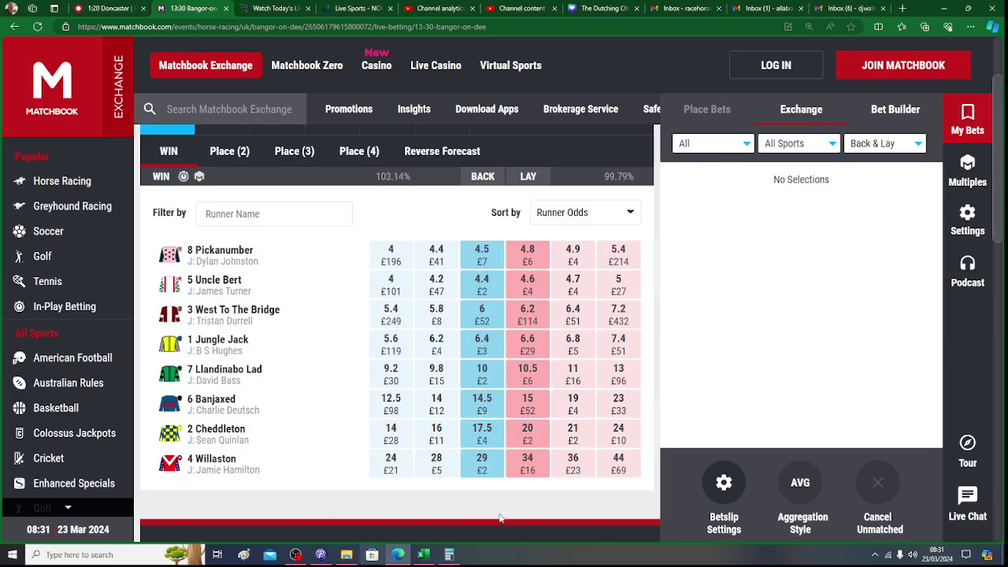
click(429, 555)
text(29)
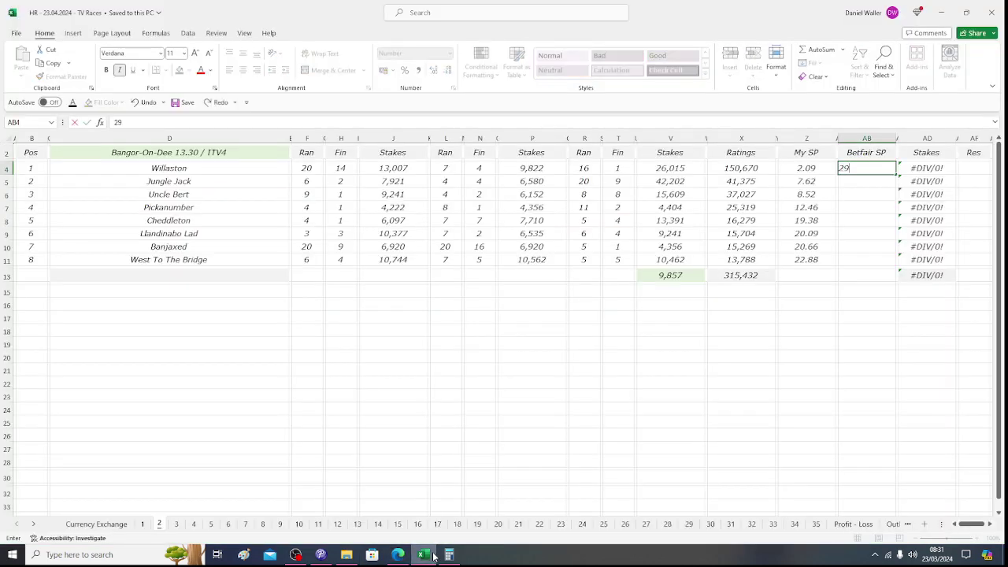
key(Tab)
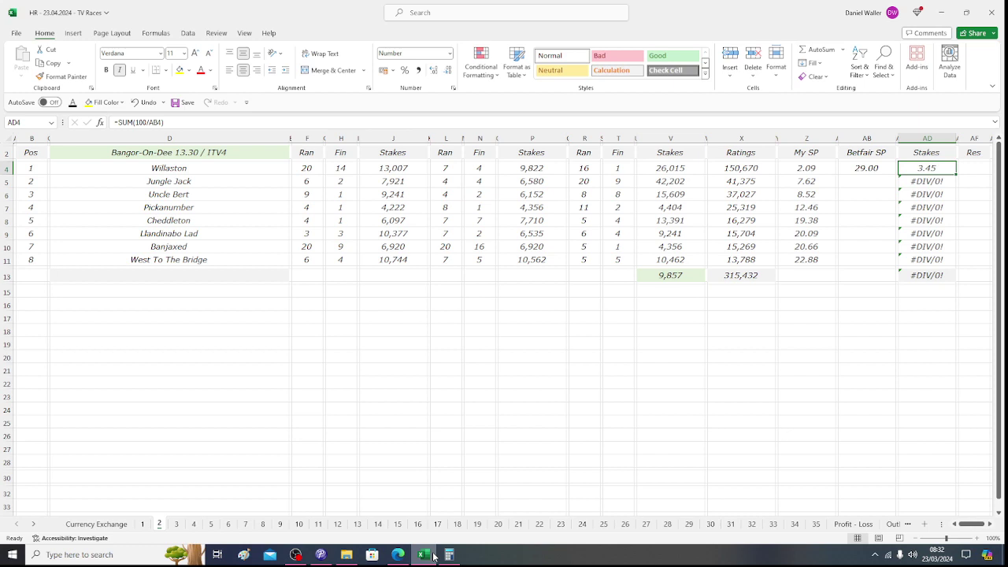
Look up Jungle Jack's back odds on Matchbook and enter 6.2 as its Betfair SP in Excel.
key(Down)
key(Left)
key(Left)
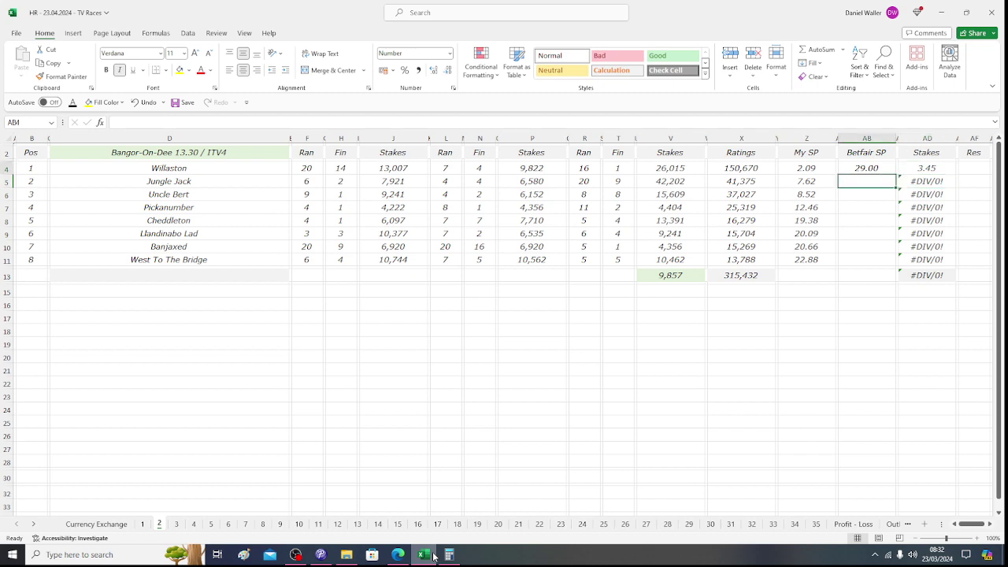
key(Up)
key(Down)
click(405, 559)
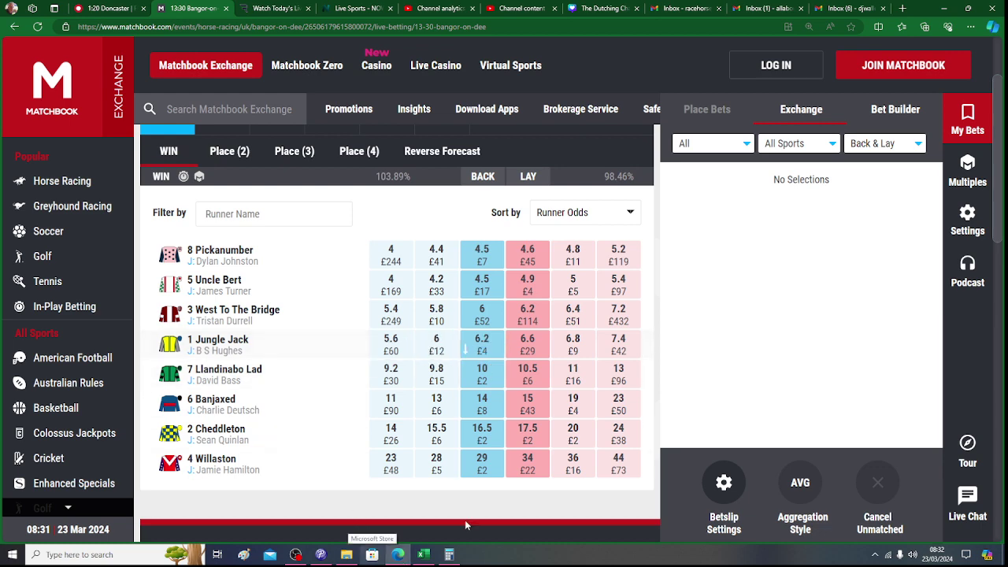
click(423, 555)
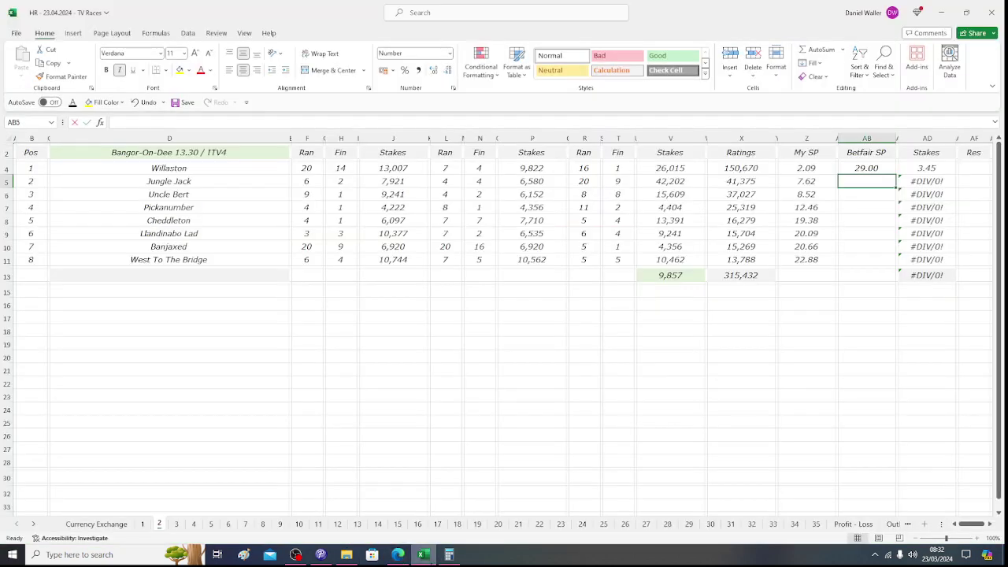
text(6.2)
key(Tab)
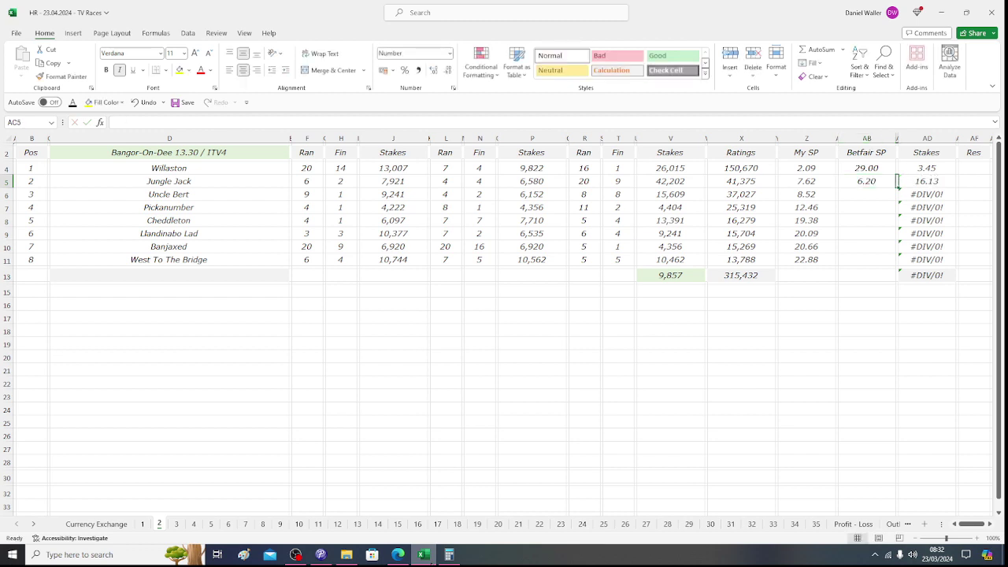
key(Tab)
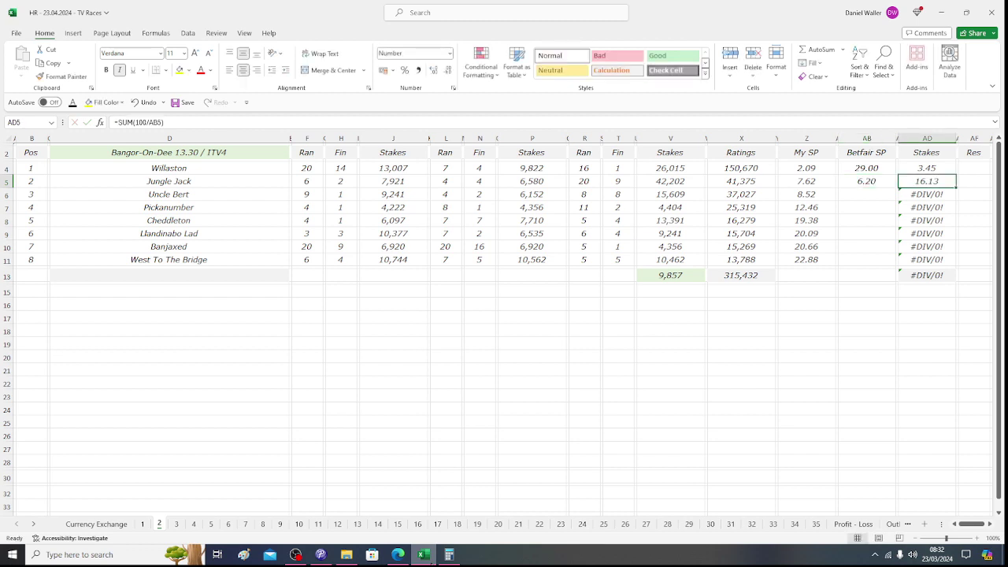
Enter Uncle Bert's Matchbook back odds of 4.5 as its Betfair SP in Excel, and total the first three runners' stakes.
key(Down)
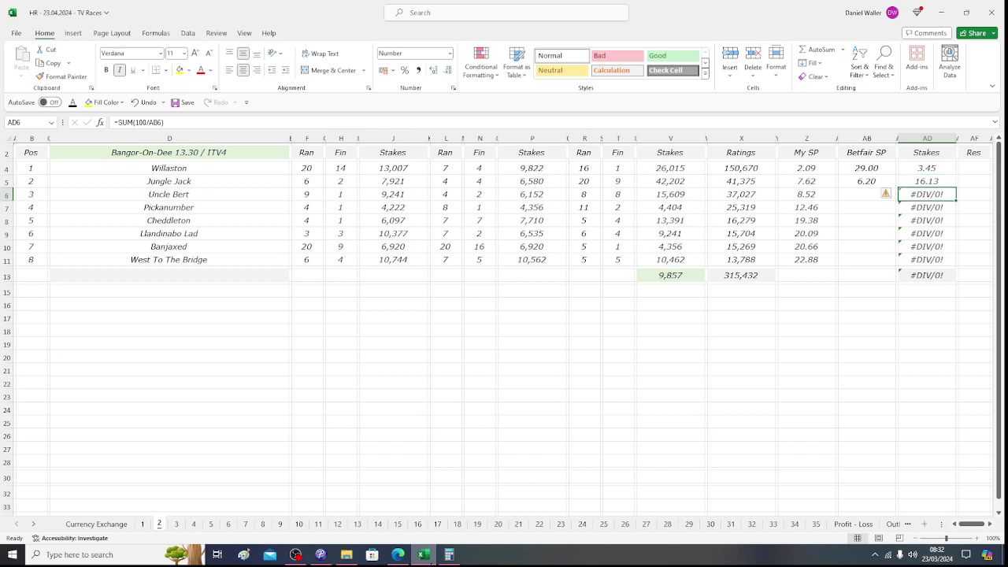
key(Left)
key(Left)
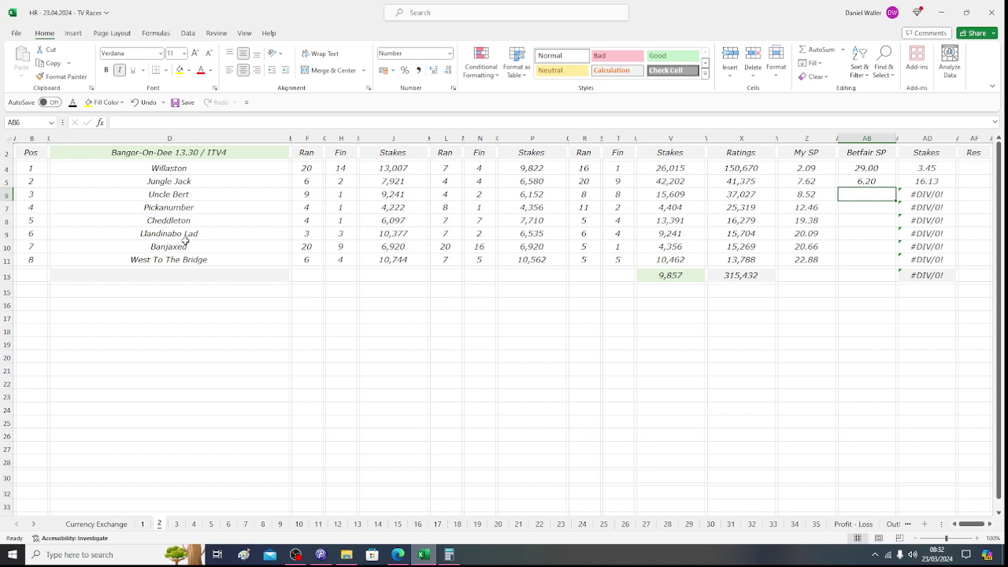
click(398, 555)
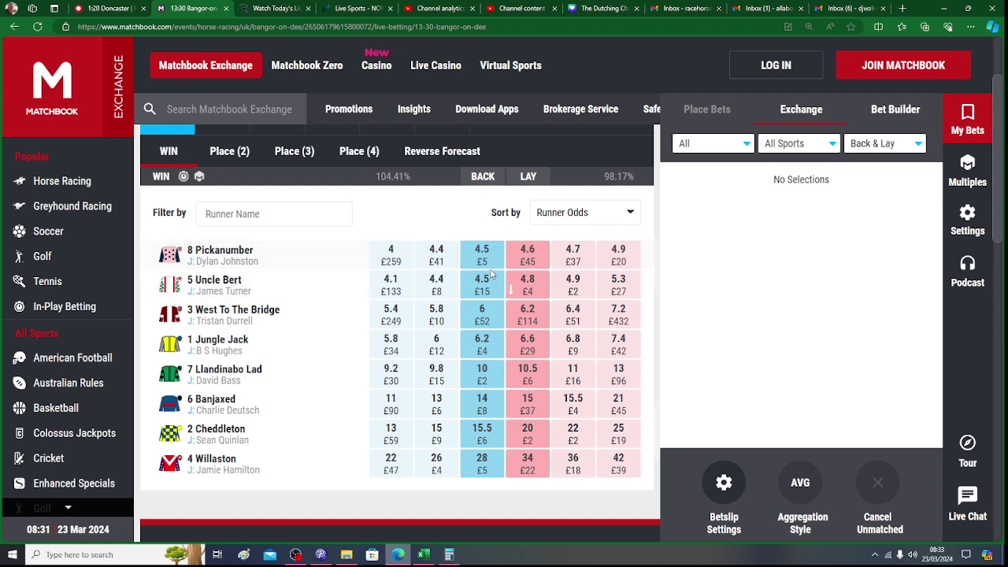
click(424, 554)
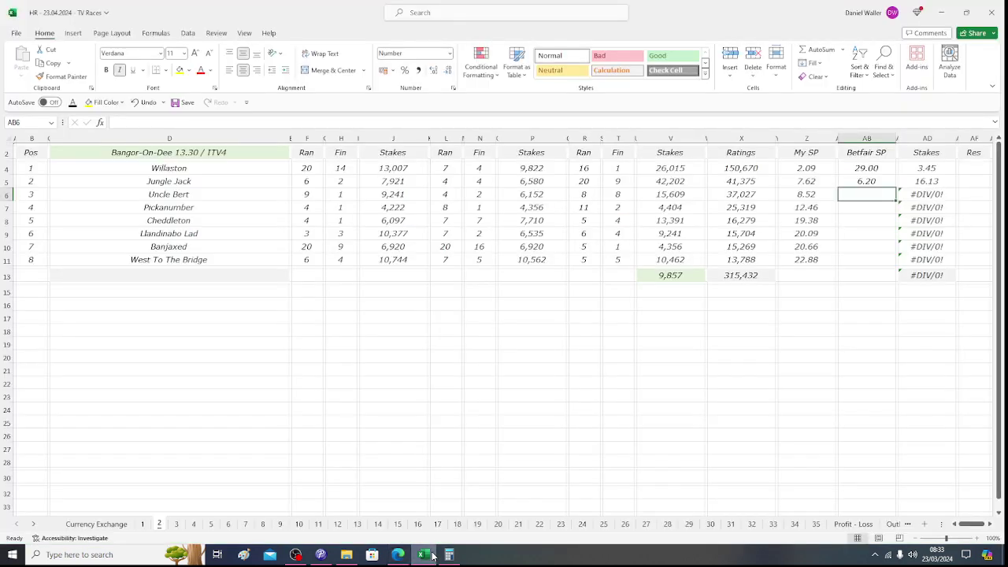
text(4.5)
key(Tab)
key(Tab)
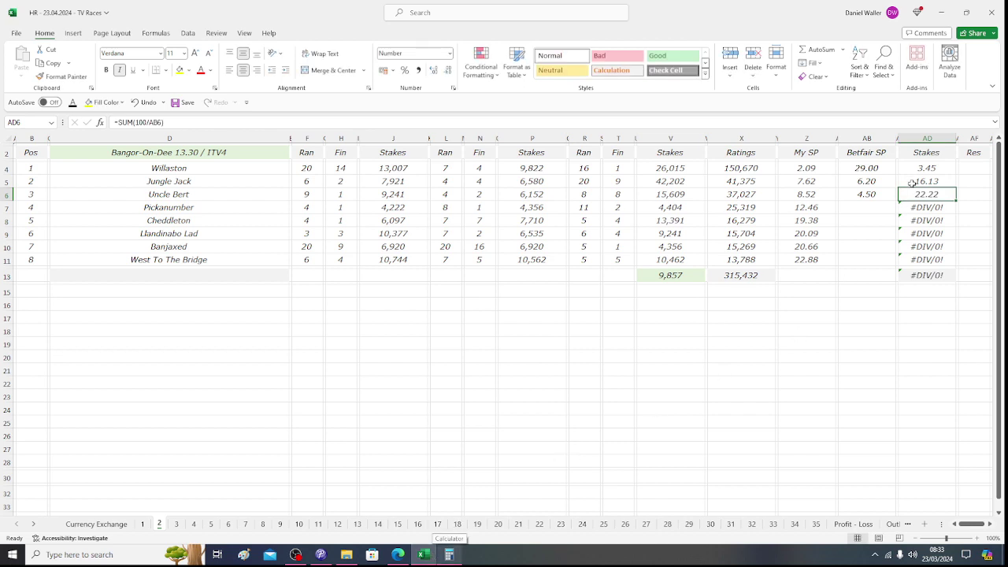
drag(919, 170, 920, 194)
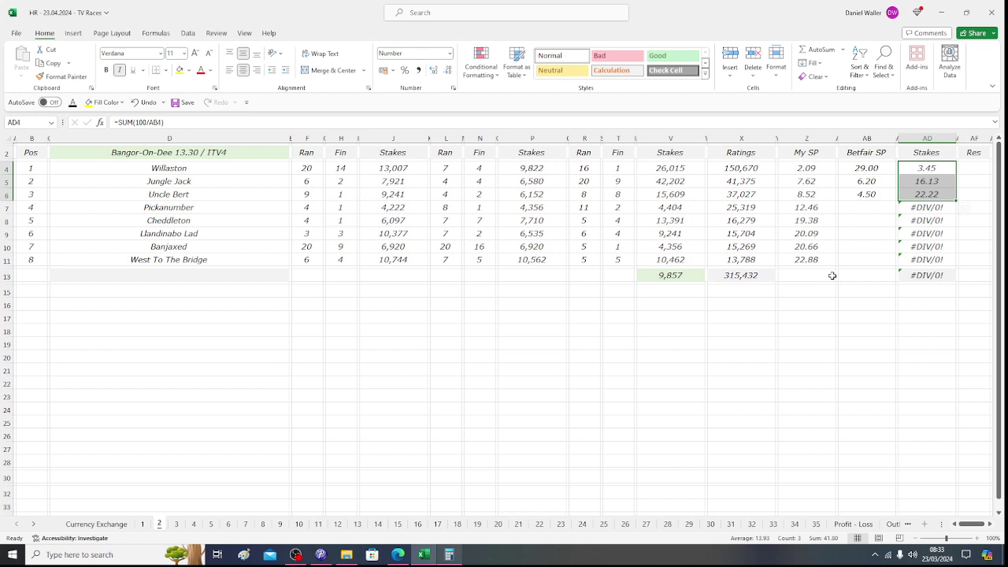
Look up Pickanumber's back odds on Matchbook and enter 4.5 as its Betfair SP in Excel.
click(250, 218)
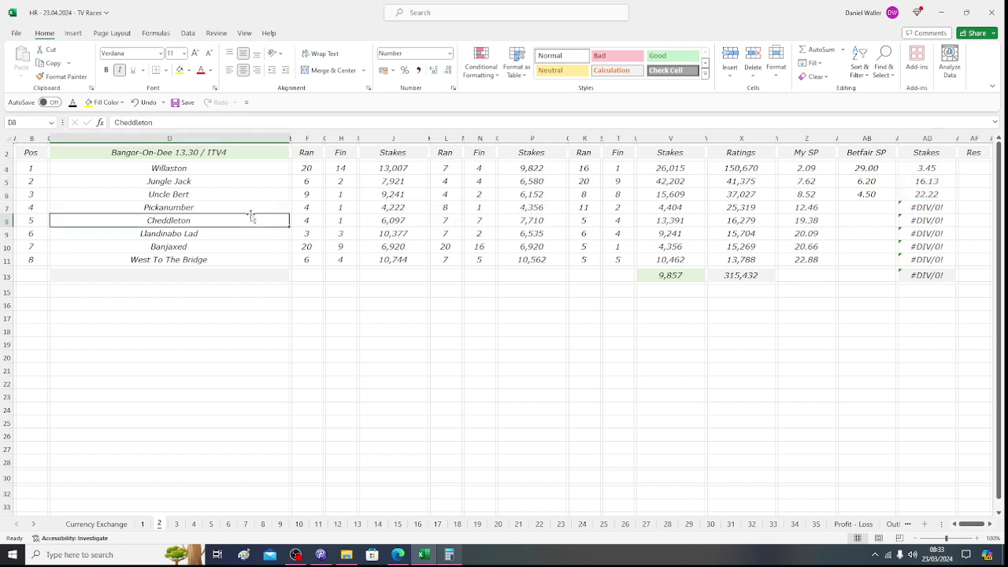
key(Up)
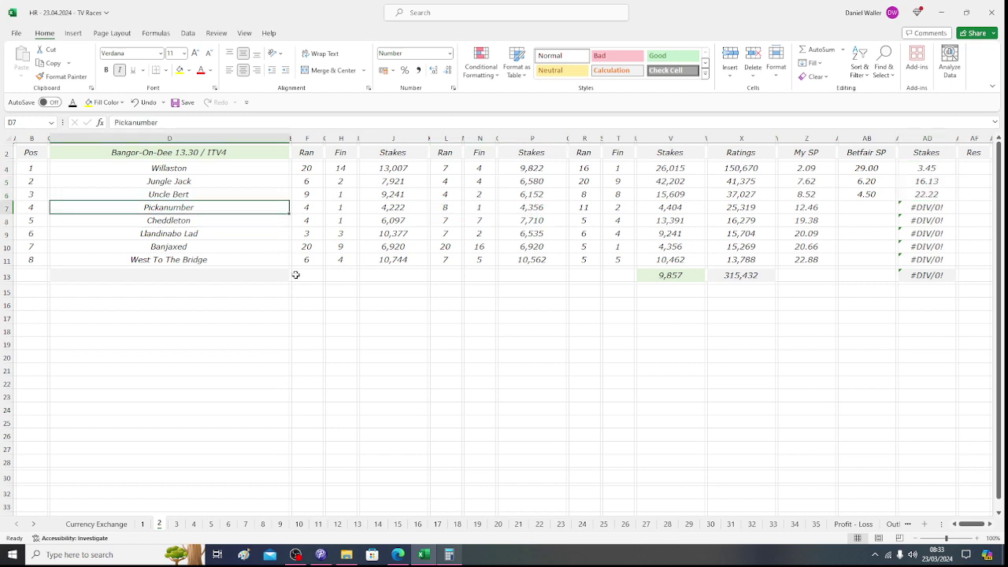
click(399, 554)
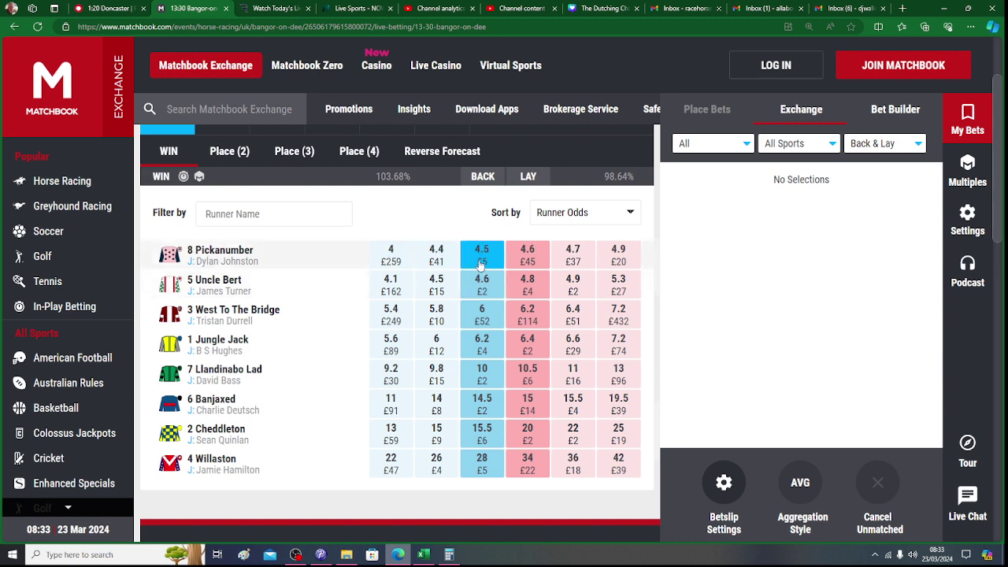
click(424, 554)
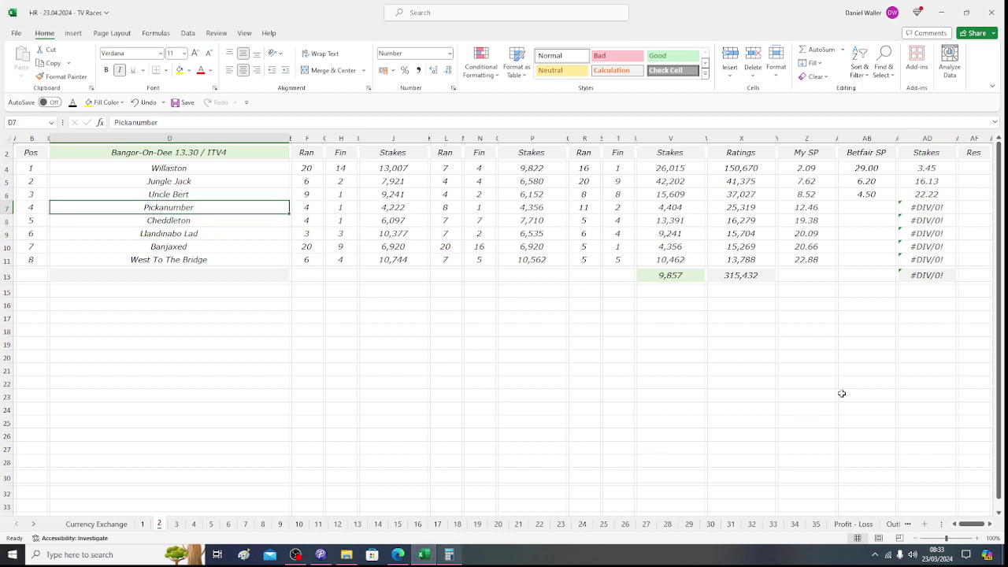
click(861, 207)
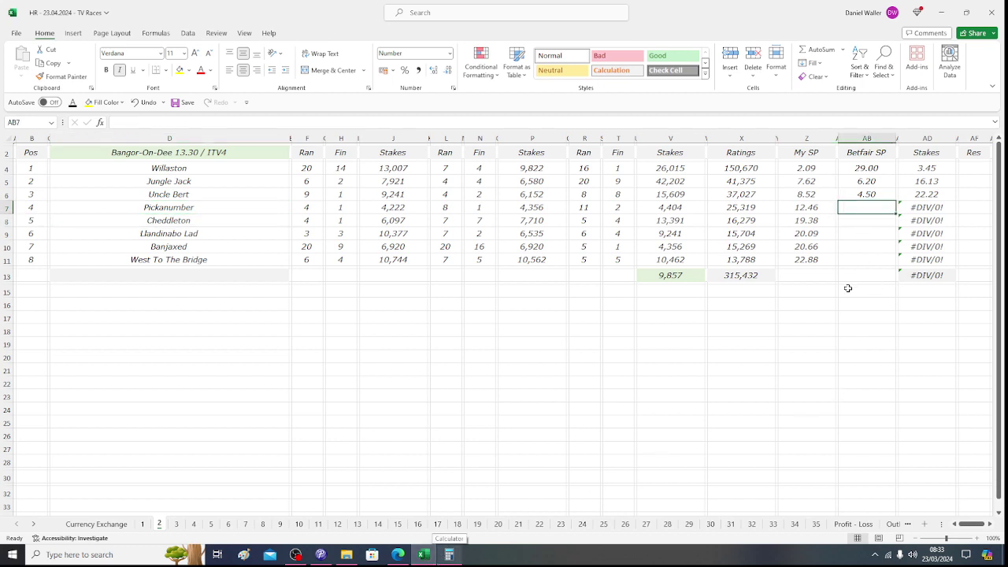
text(4.5)
key(Tab)
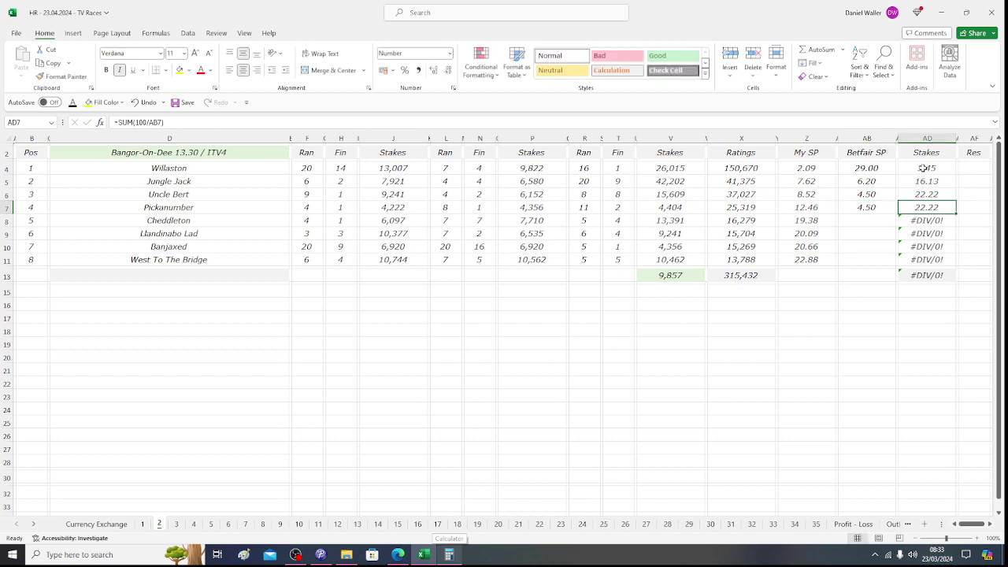
Total the stakes of Willaston, Jungle Jack and Uncle Bert, and overwrite Pickanumber's stake with 8.2.
drag(923, 168, 923, 189)
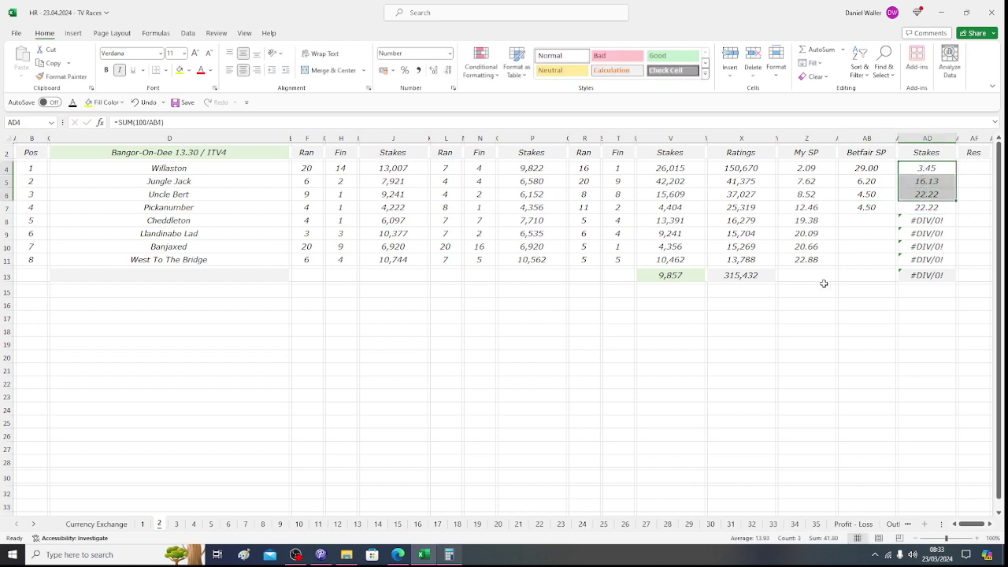
click(922, 209)
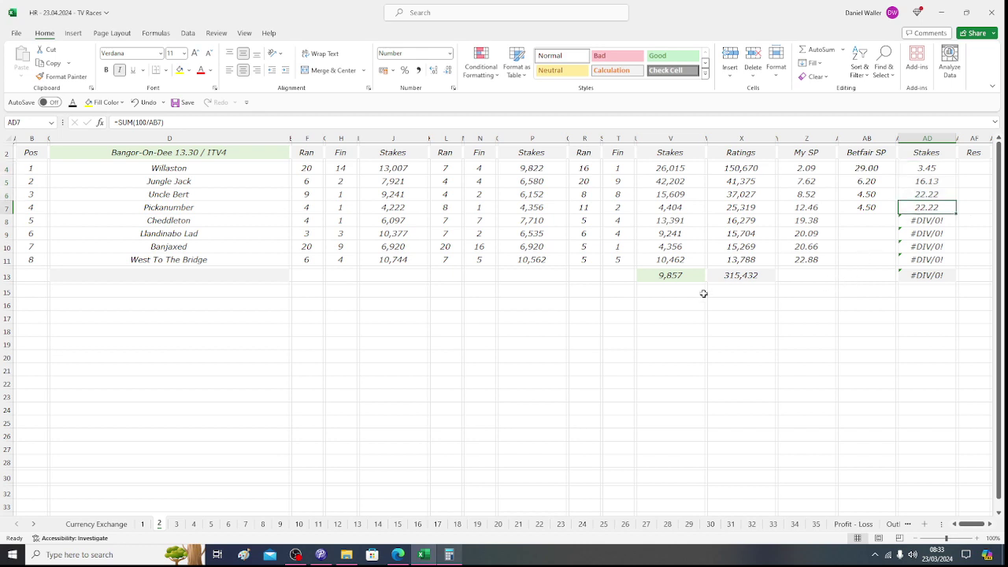
text(8.2)
key(Return)
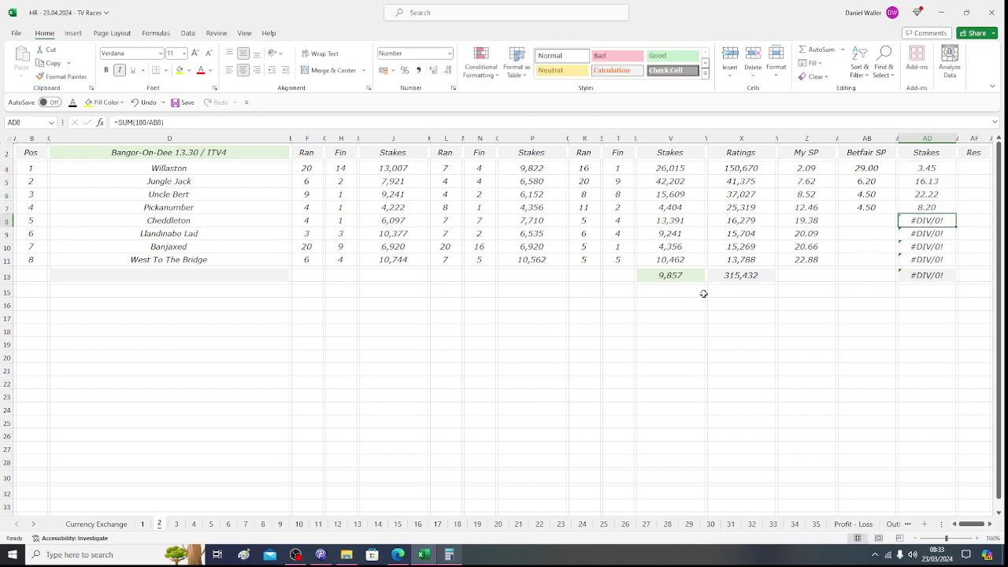
Clear the stake formulas of Cheddleton, Llandinabo Lad, Banjaxed and West To The Bridge.
key(F2)
key(shift+Home)
key(BackSpace)
key(Return)
key(BackSpace)
key(Return)
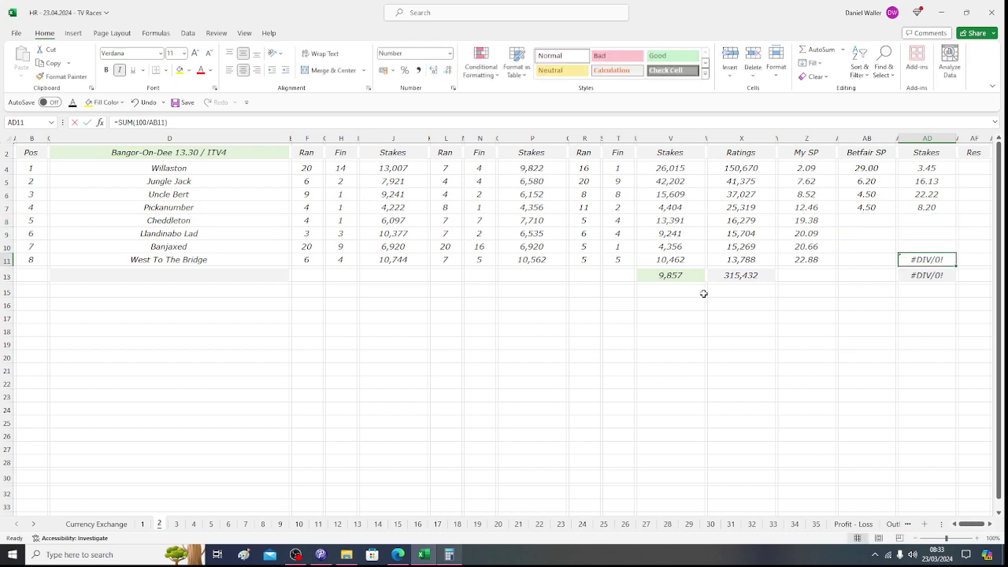
key(BackSpace)
key(ctrl+Return)
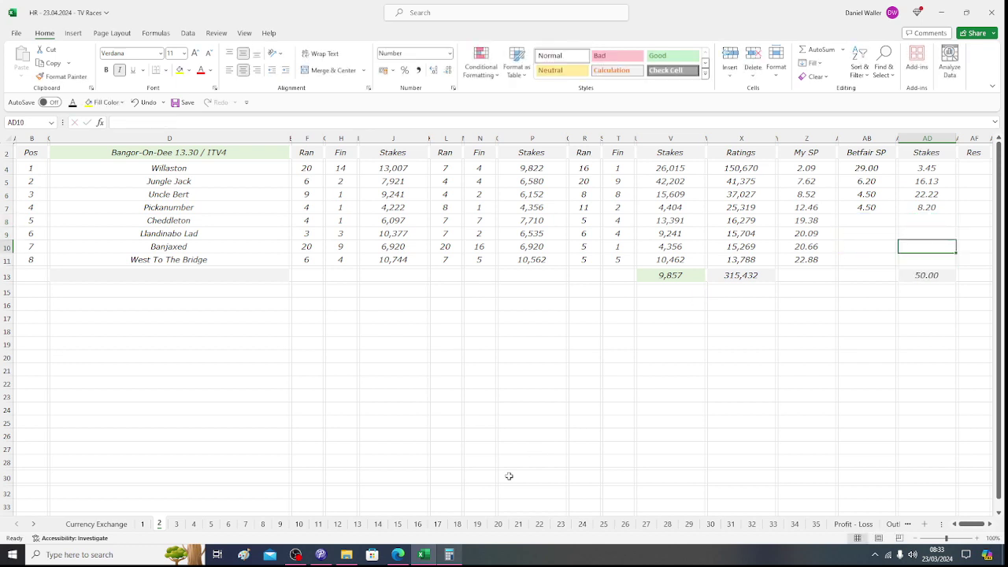
Switch to Calculator and work out Pickanumber's return by multiplying its stake of 8.2 by its odds of 4.5.
click(455, 558)
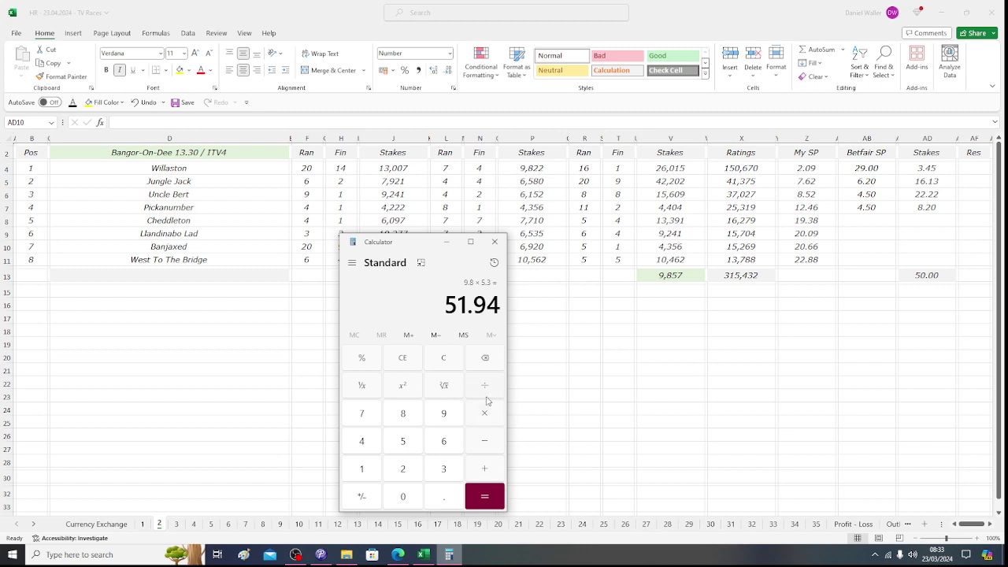
click(413, 416)
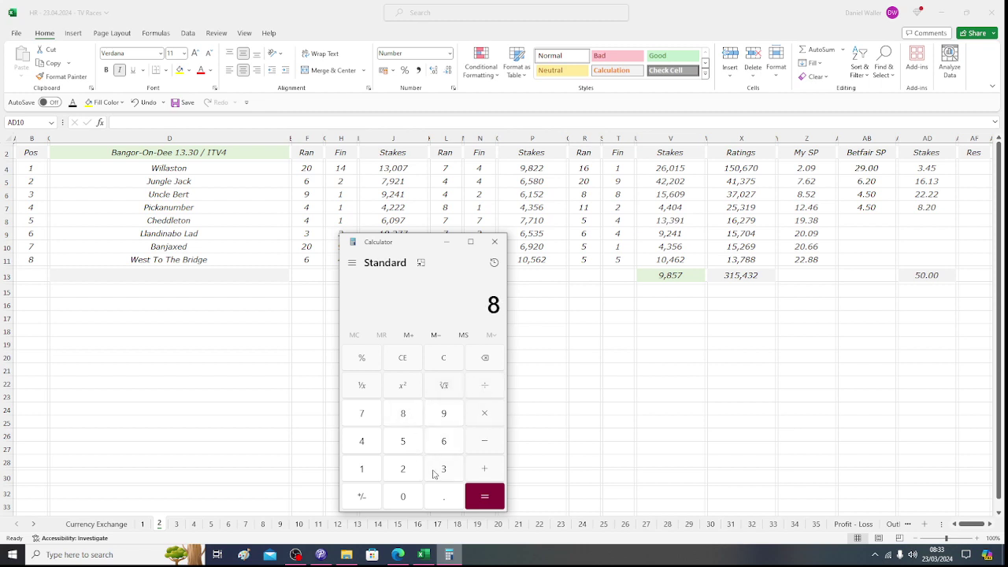
click(441, 495)
click(411, 476)
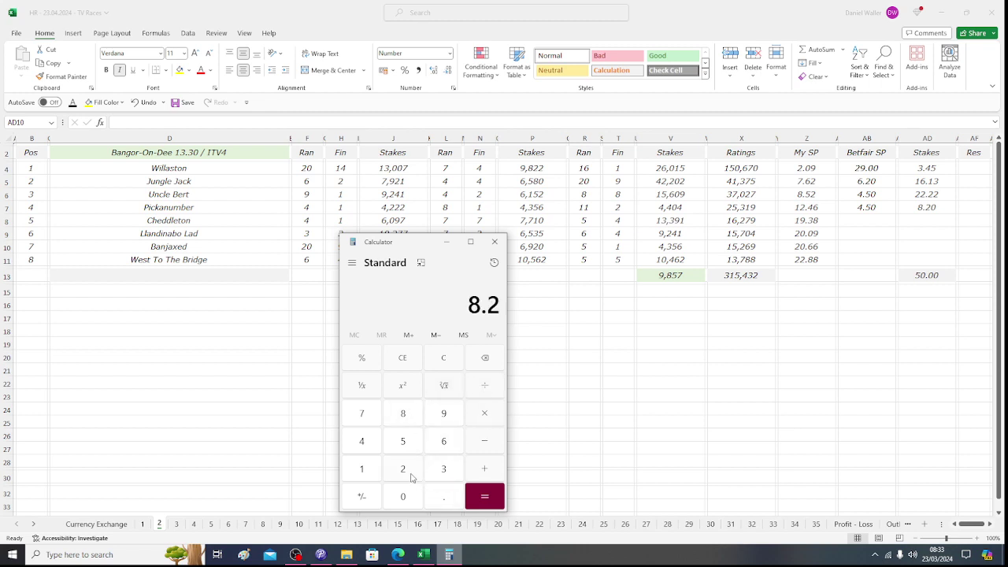
click(483, 417)
click(370, 449)
click(446, 495)
click(409, 450)
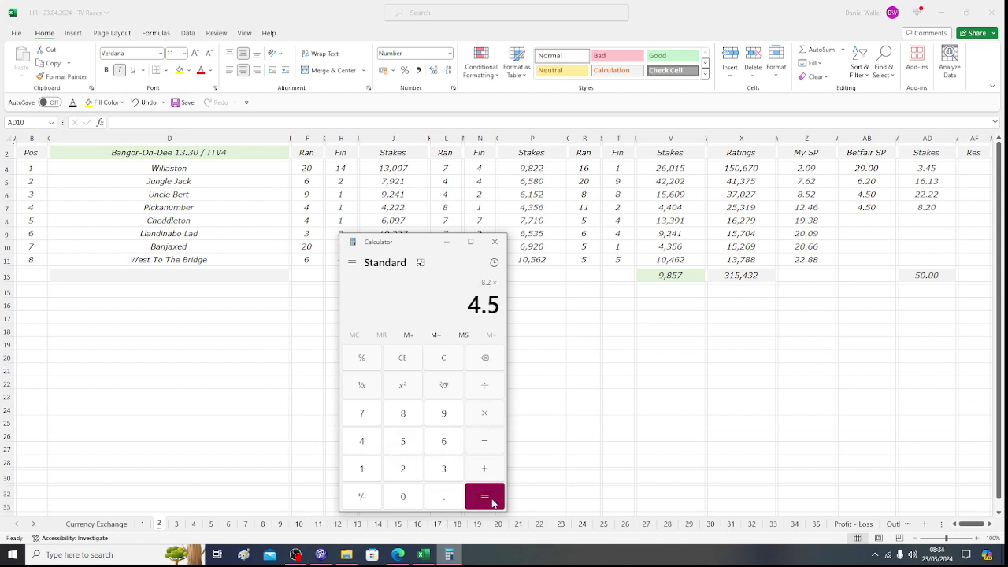
click(491, 500)
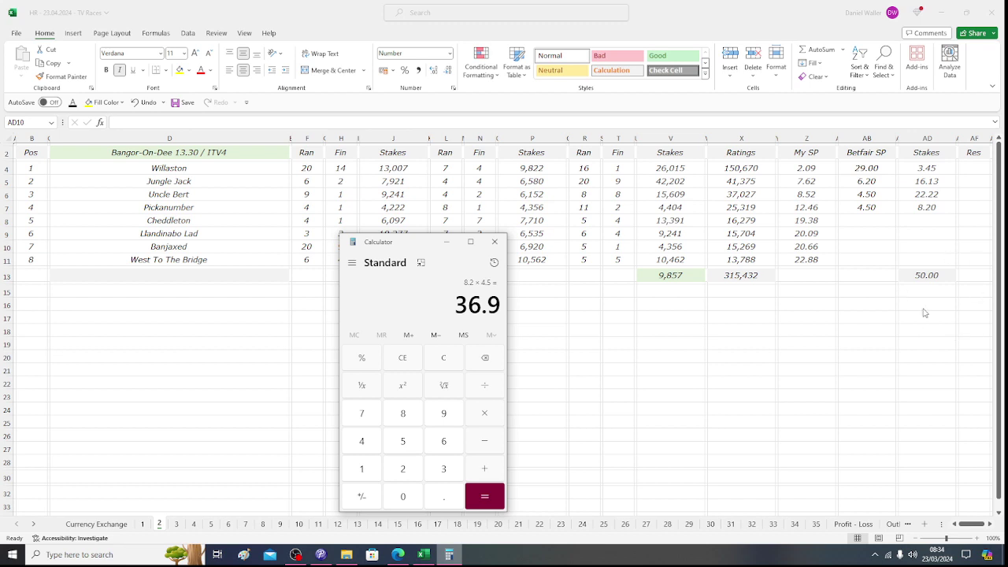
Review the four staked runners in Excel, from Willaston to Pickanumber, and recheck the calculated return in Calculator.
key(alt+Tab)
click(236, 207)
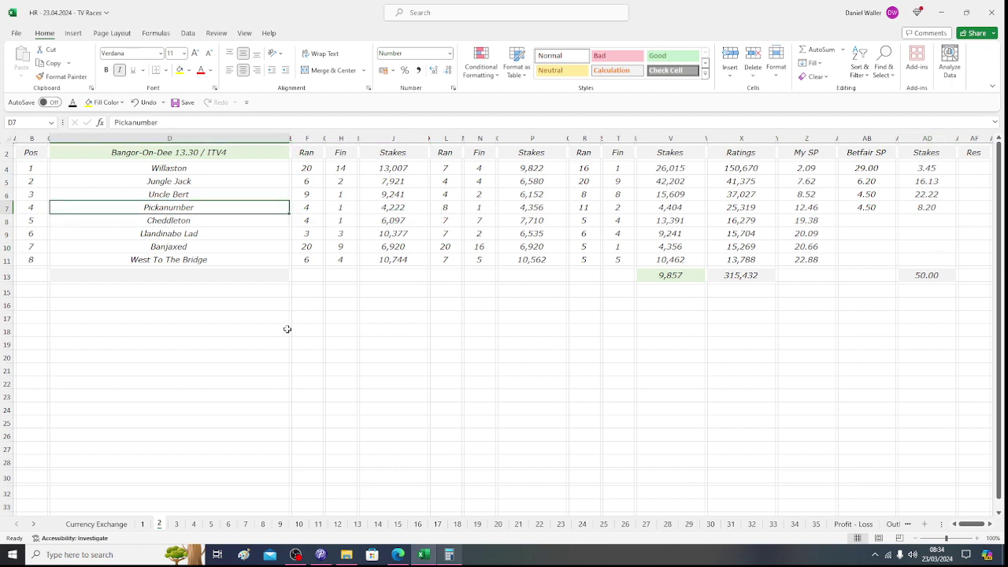
key(Up)
key(Up)
key(Up)
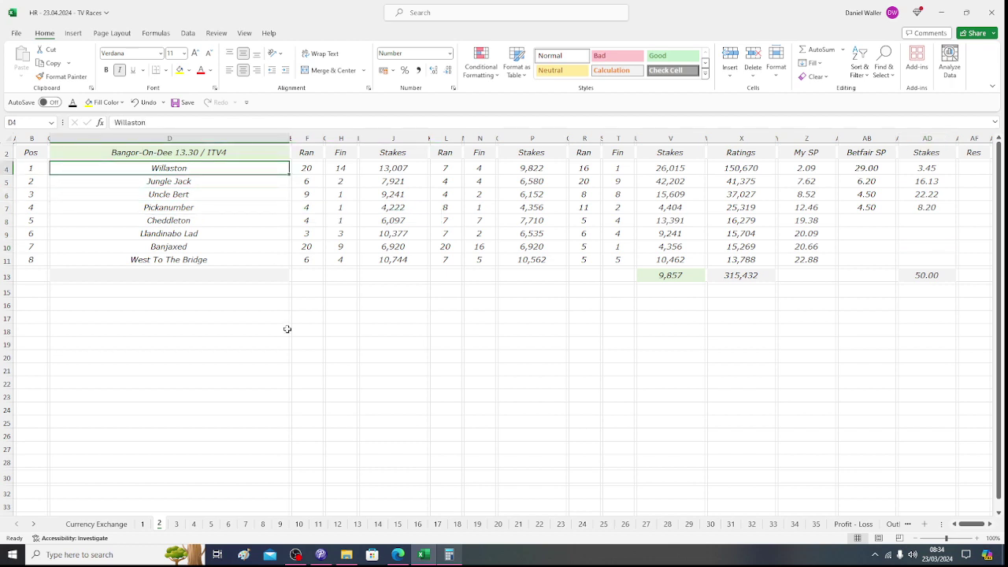
key(Down)
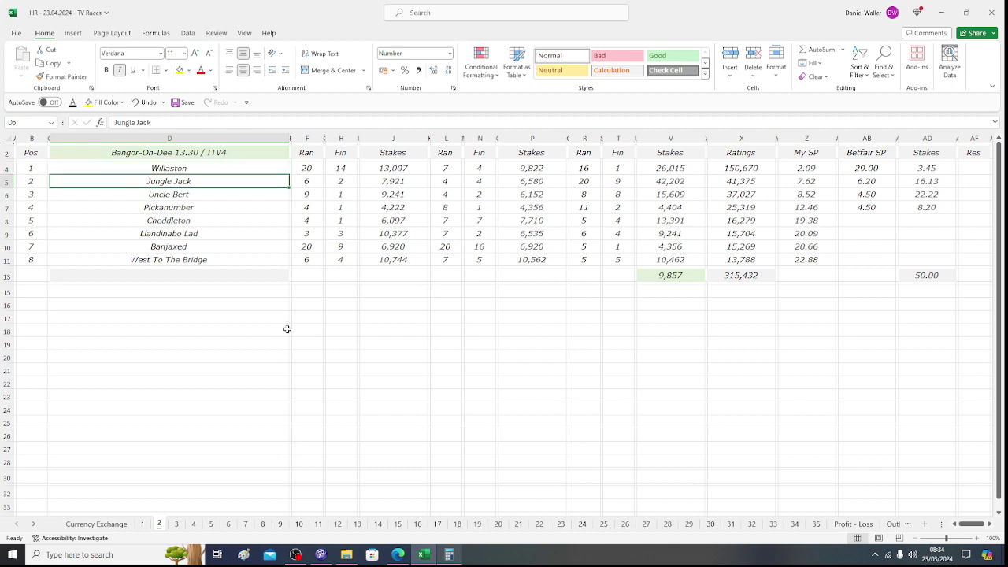
key(Down)
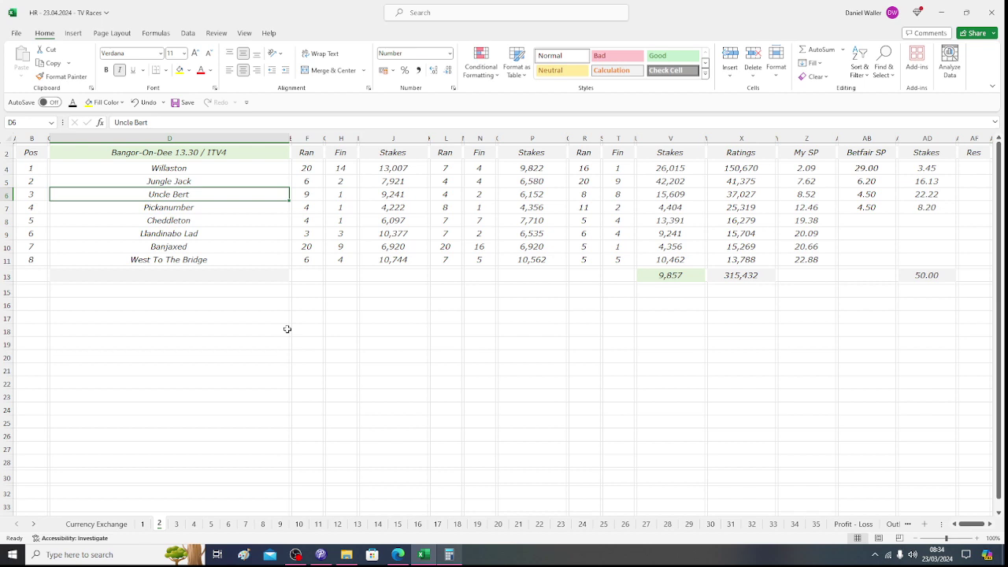
key(Down)
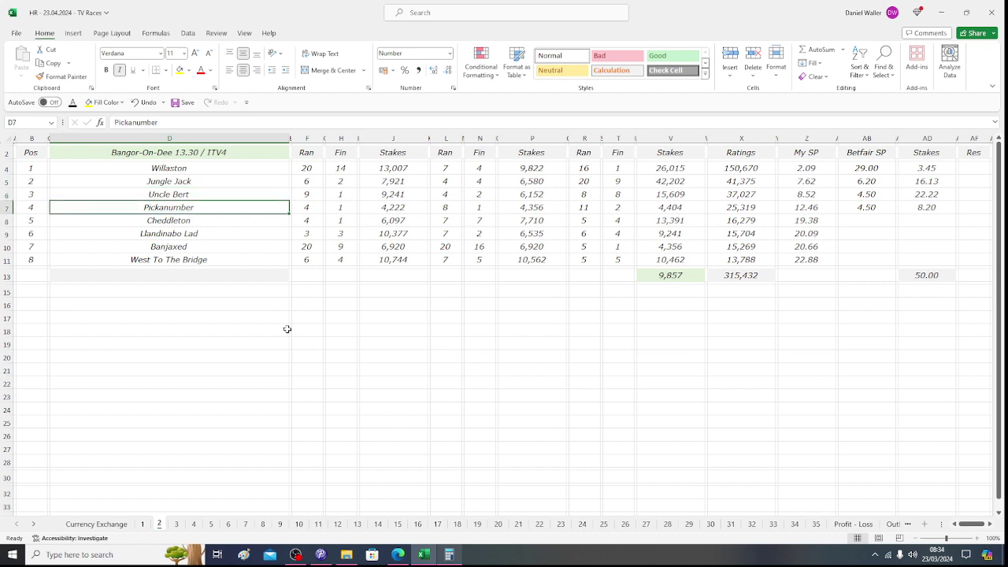
click(450, 555)
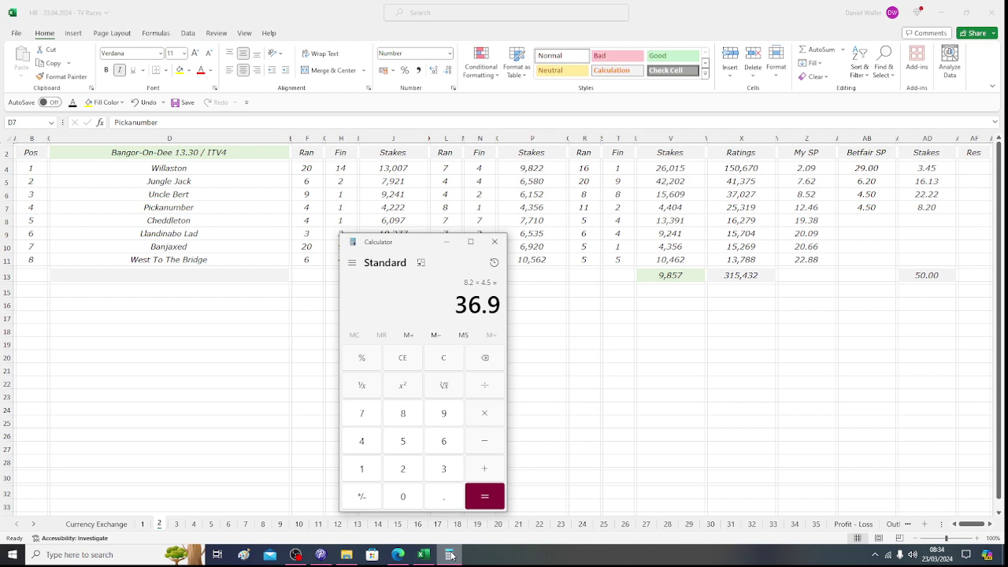
key(alt+Tab)
Save the workbook in Excel and open sheet 4 with the Newbury 14.10 race, passing the Doncaster 13.50 sheet.
click(28, 153)
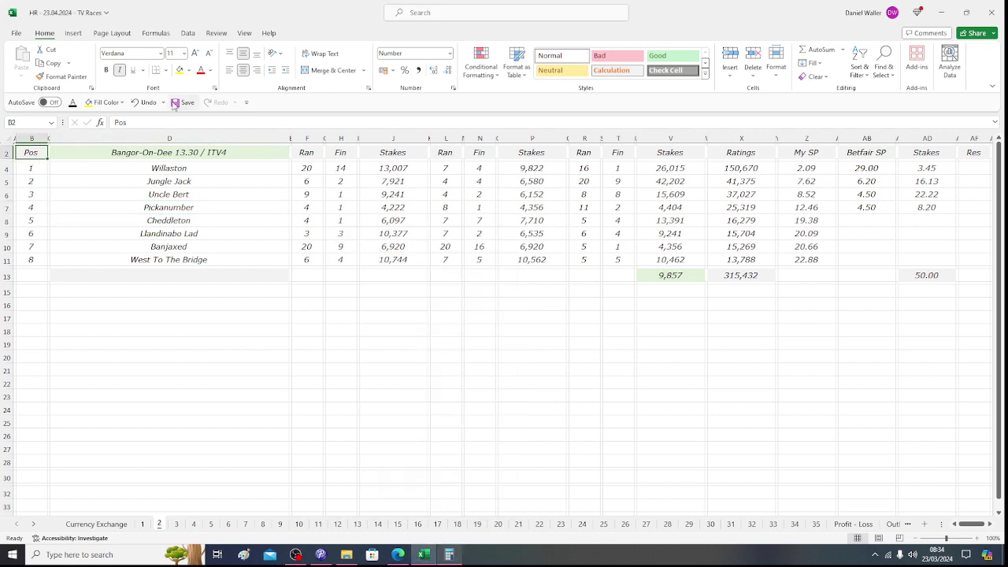
click(175, 102)
click(176, 525)
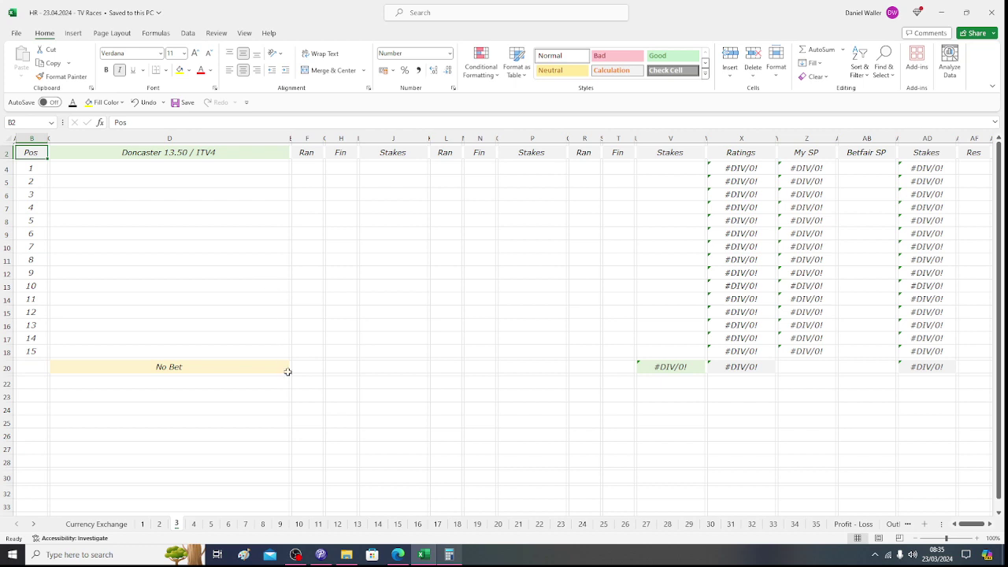
click(195, 523)
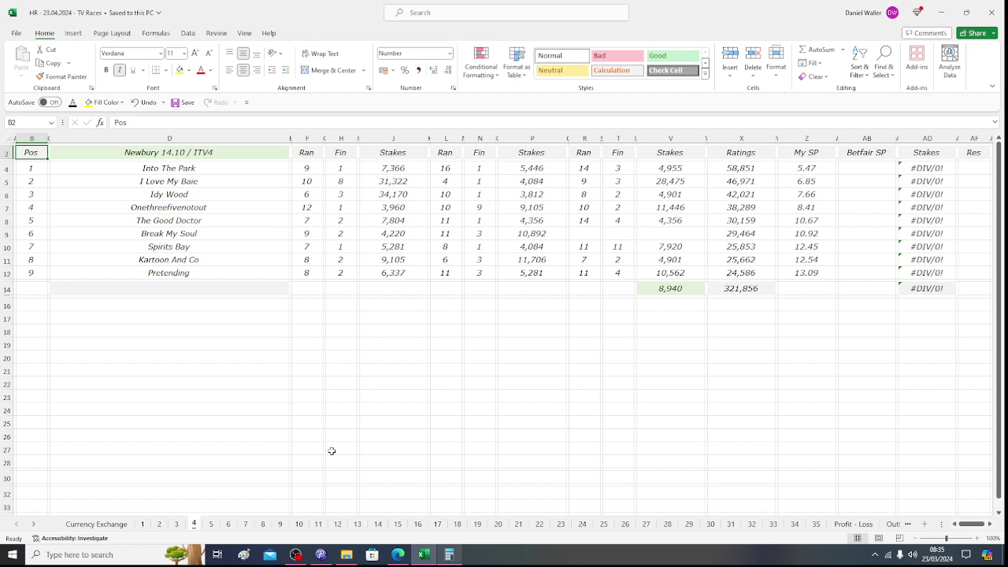
Switch to Edge and examine the runners and their ratings in the Racing Post's 1:50 Doncaster racecard.
click(397, 555)
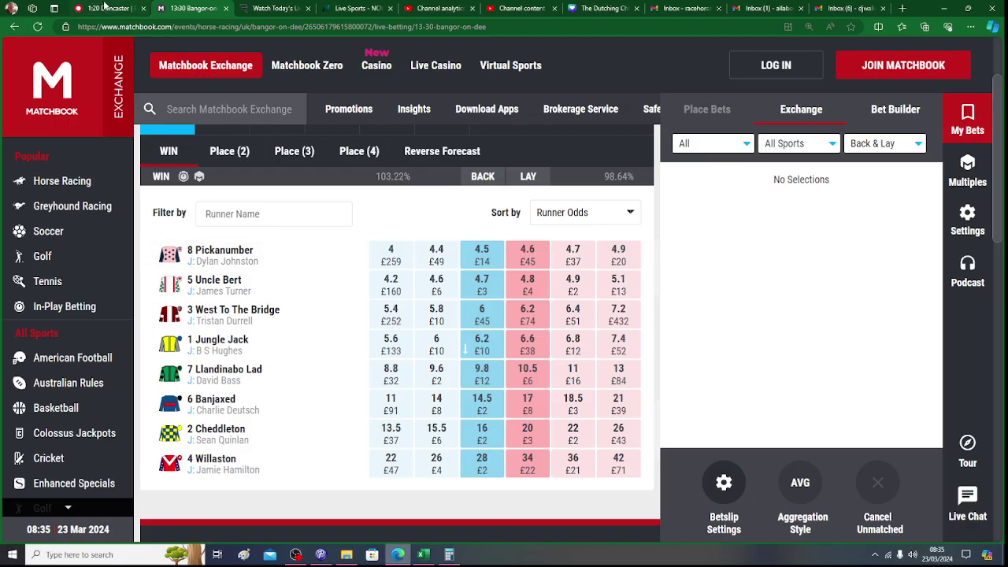
click(107, 9)
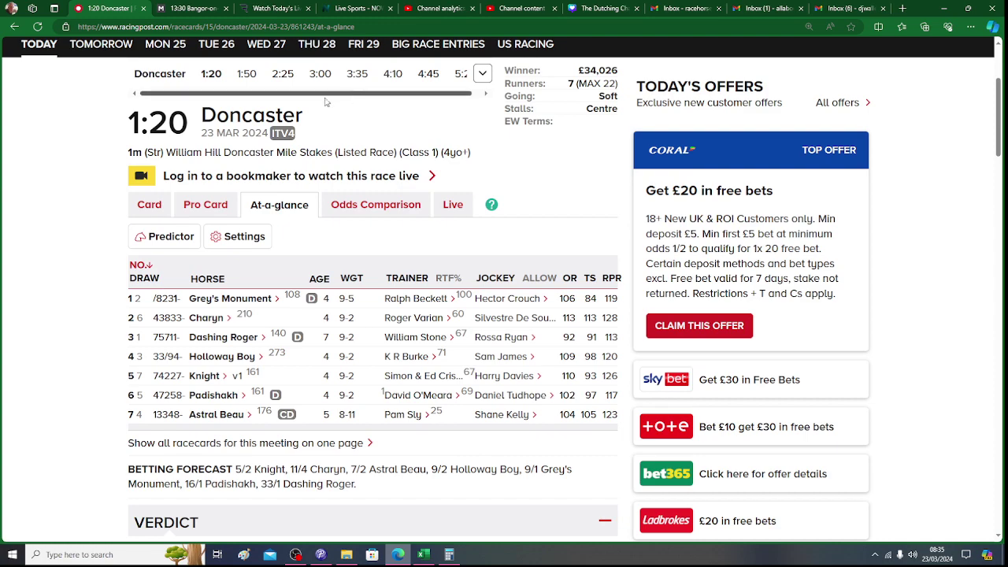
click(246, 76)
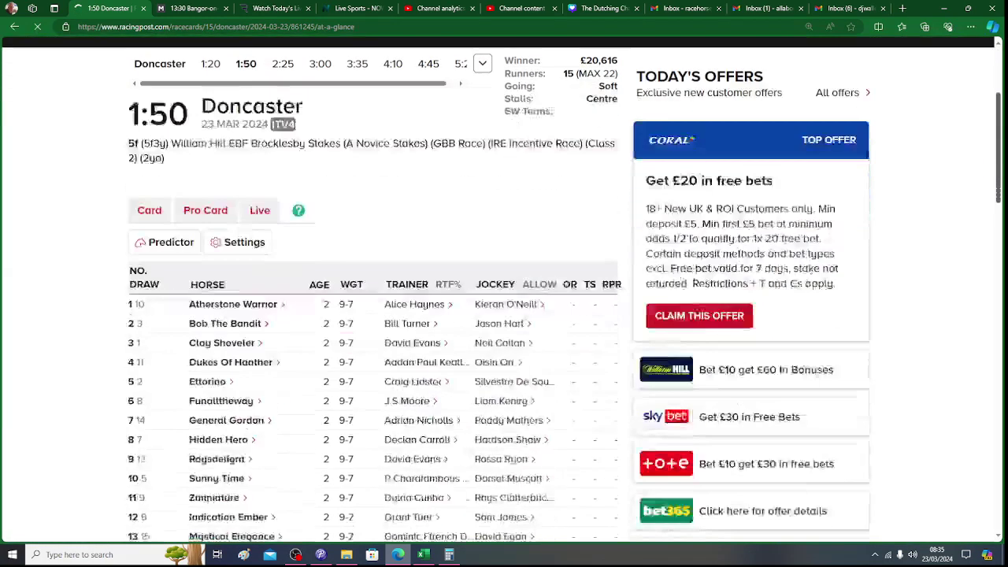
scroll(504, 315, down, 2)
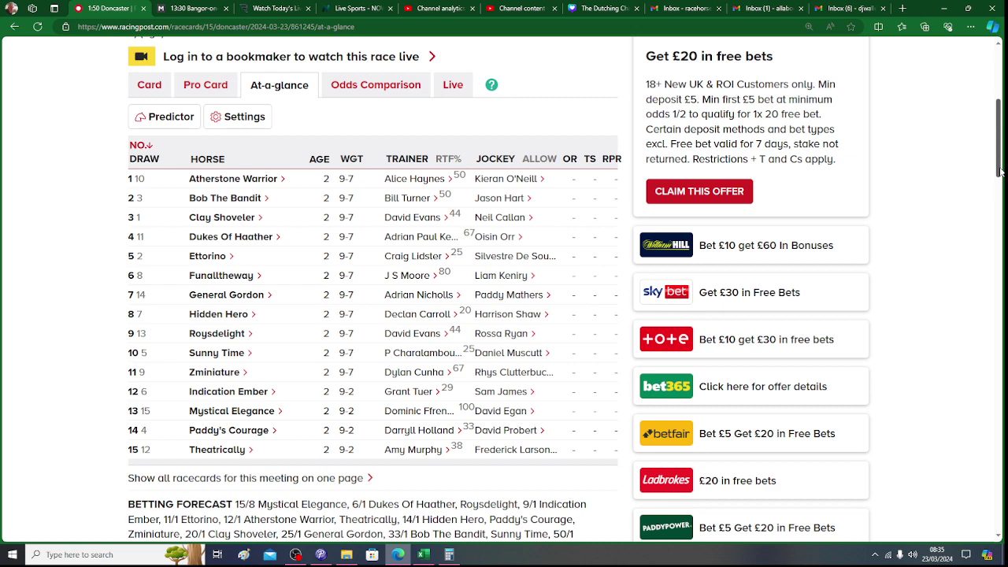
scroll(1001, 171, up, 3)
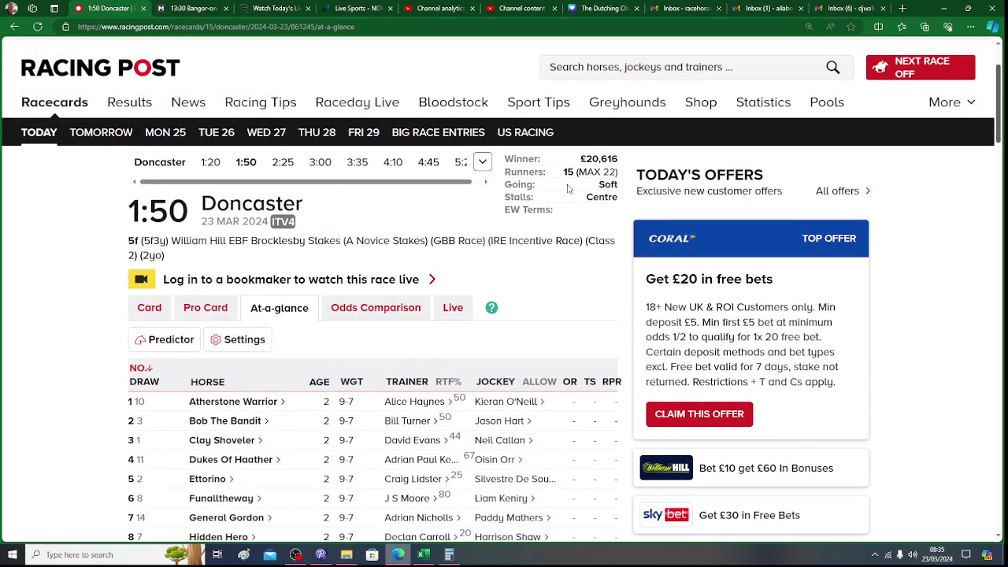
Open the Racing Post's 2:10 Newbury racecard and check its runners and non-runners.
click(483, 163)
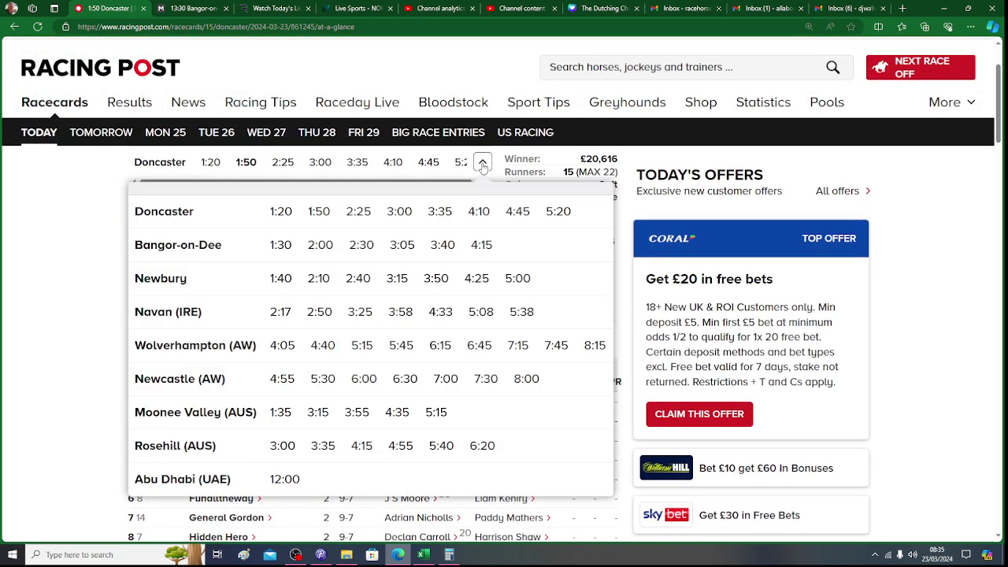
click(319, 278)
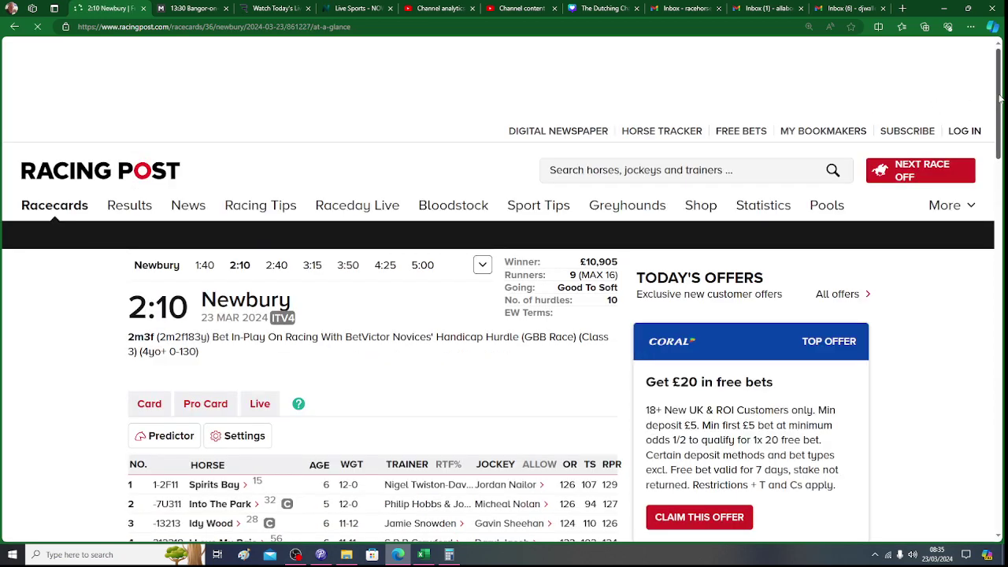
scroll(1002, 138, down, 2)
scroll(1001, 138, down, 1)
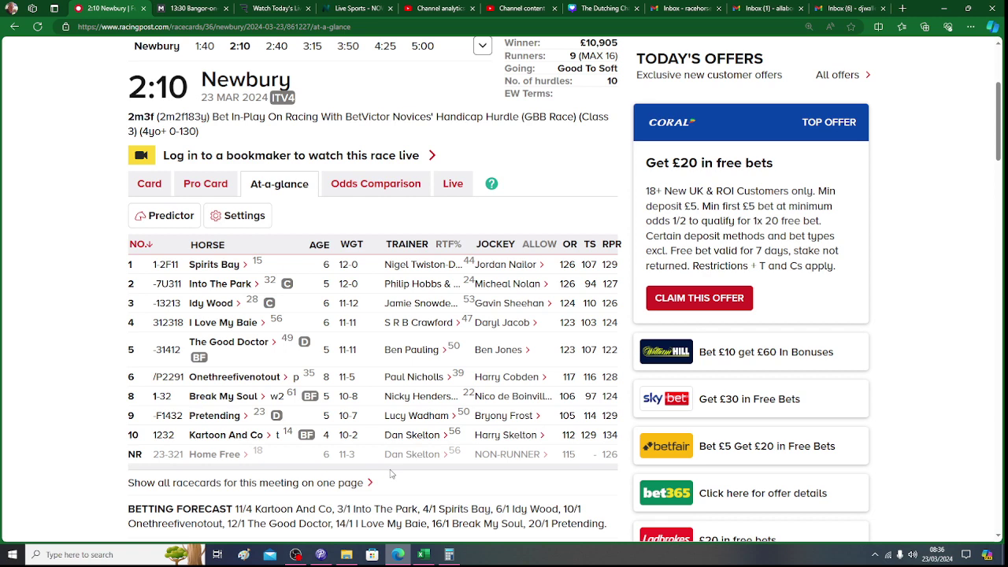
Select Into The Park's Betfair SP cell in Excel, and look up the horse's back odds in Matchbook's 14:10 Newbury win market.
click(425, 555)
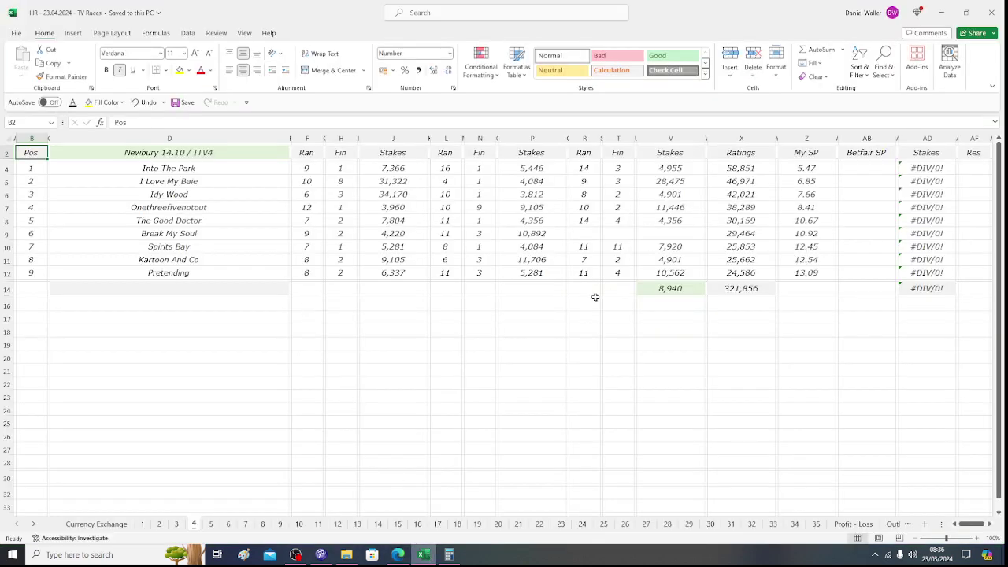
click(853, 170)
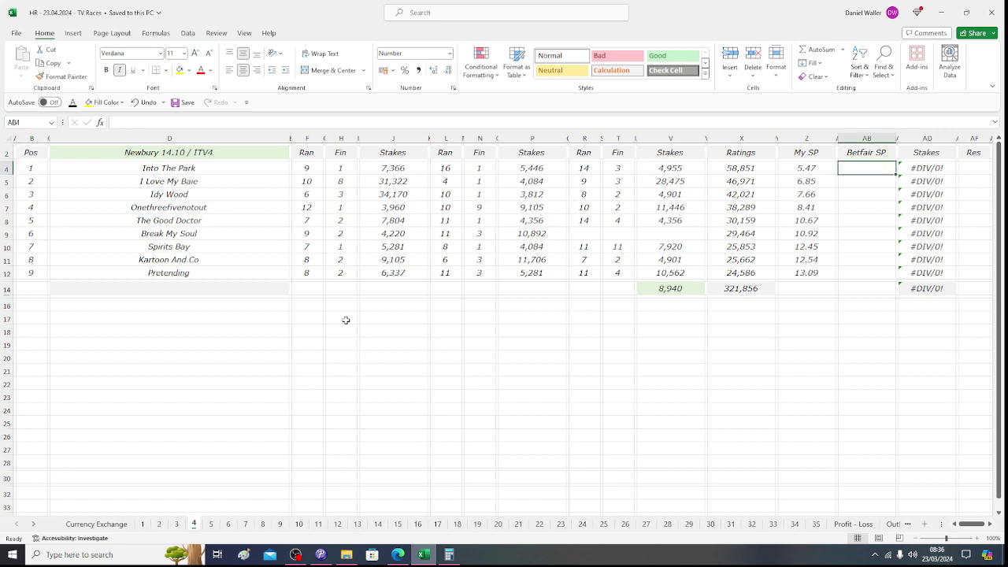
click(398, 554)
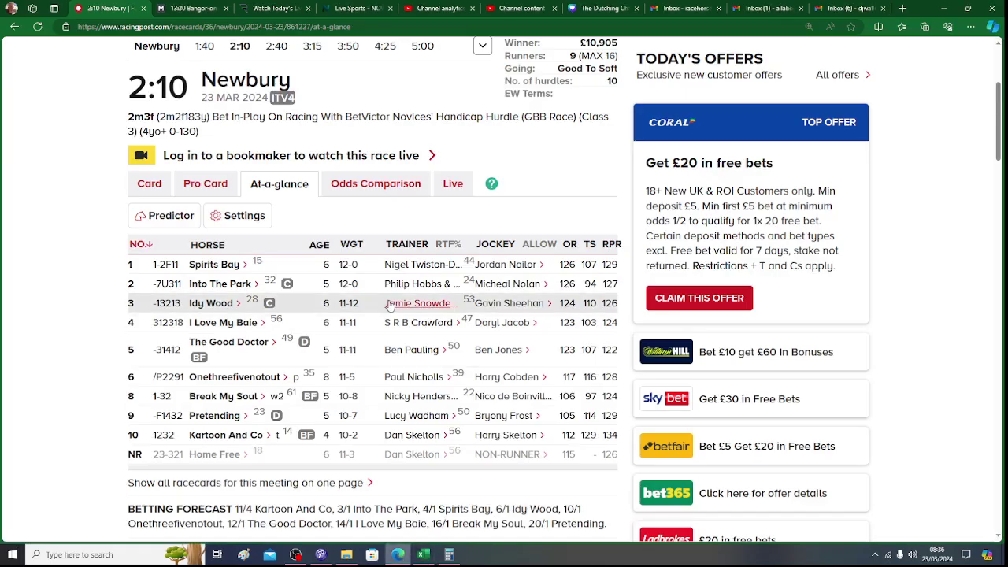
click(193, 9)
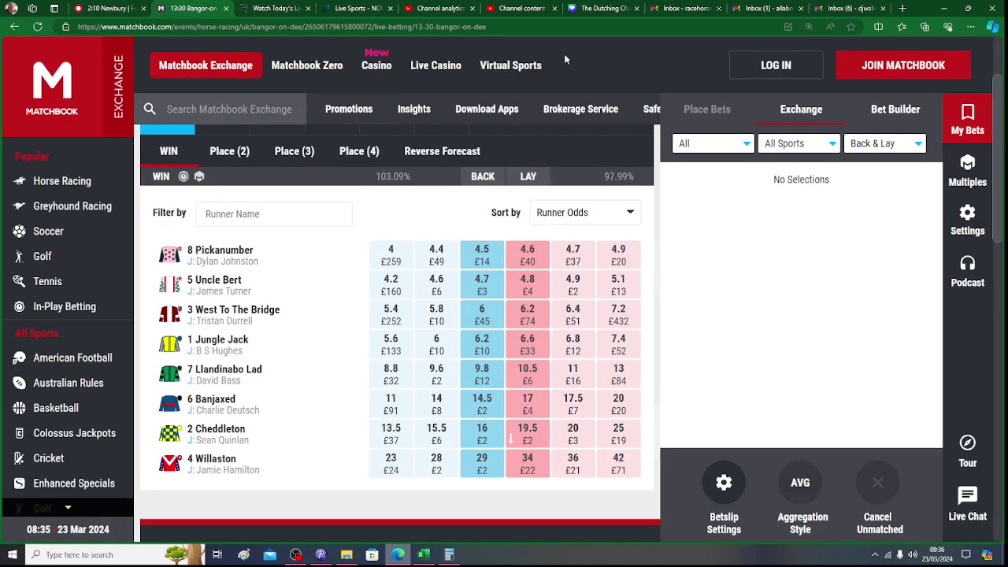
click(77, 187)
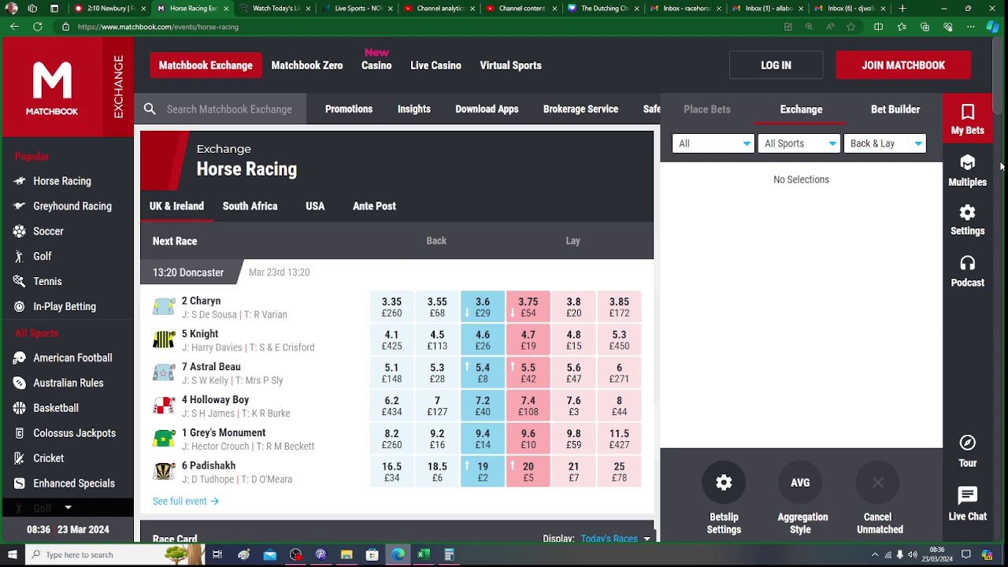
scroll(1001, 169, down, 5)
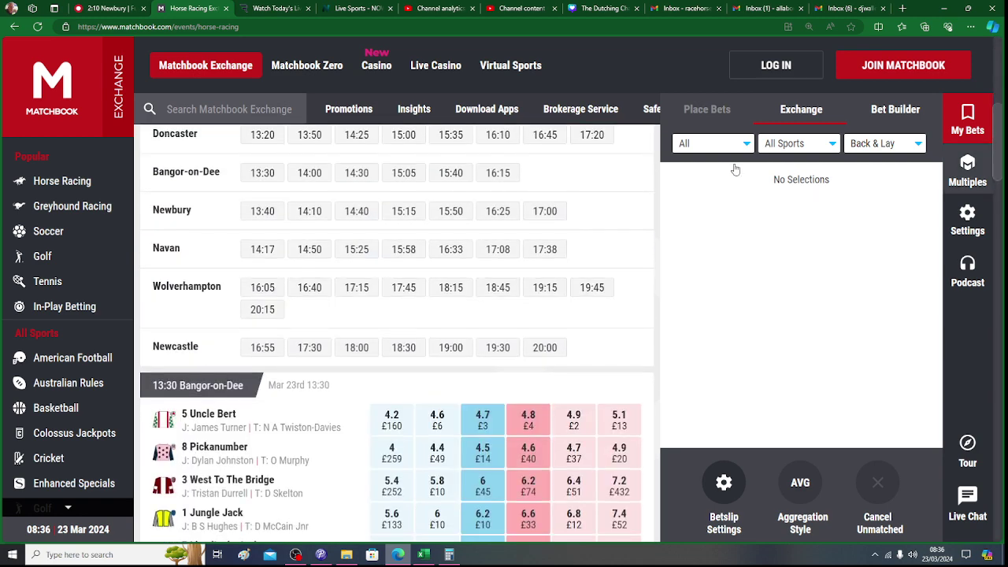
click(312, 213)
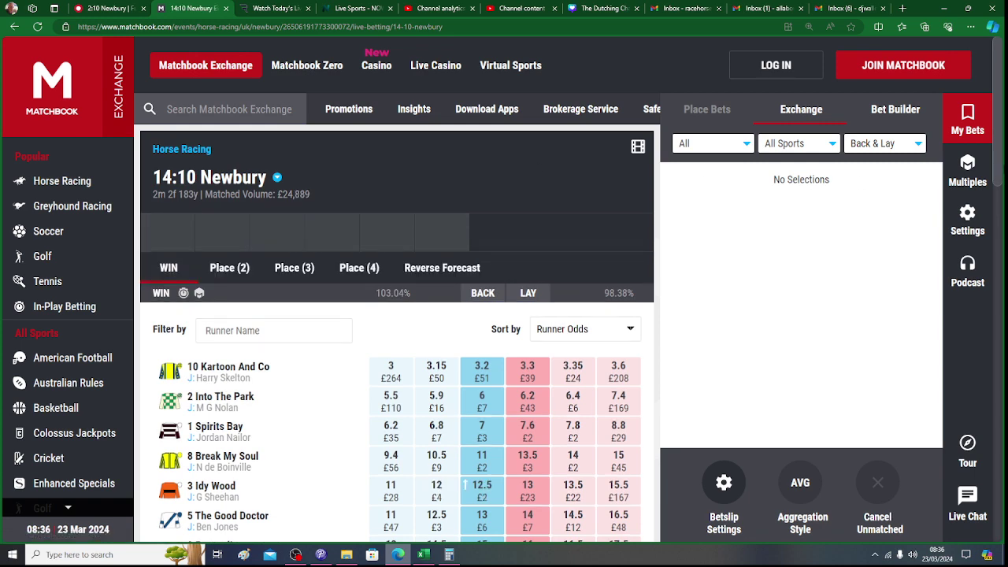
scroll(394, 354, down, 3)
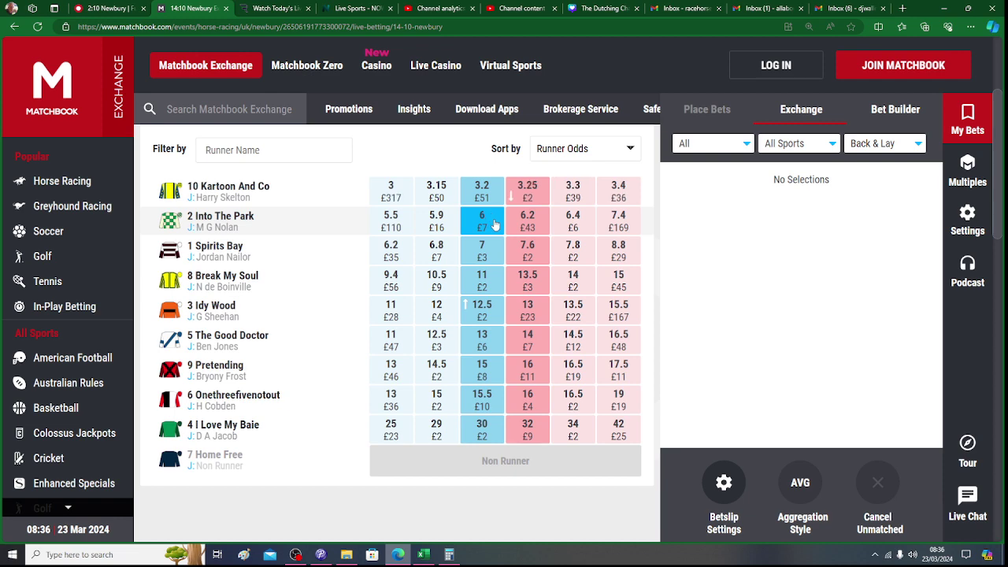
Enter 6 as Into The Park's Betfair SP in Excel and move to the Betfair SP cell of I Love My Baie.
click(424, 554)
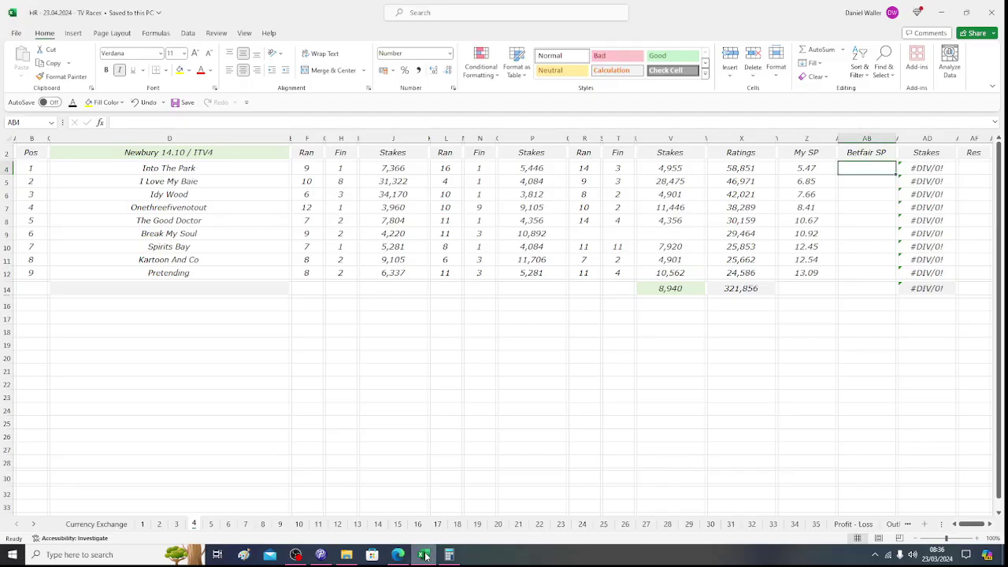
text(6)
key(Tab)
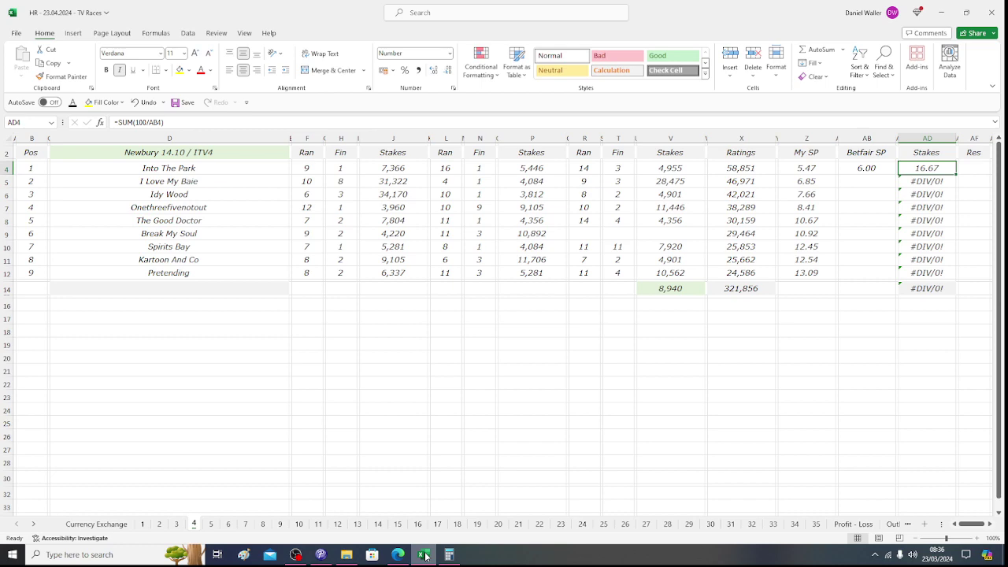
key(Down)
key(Left)
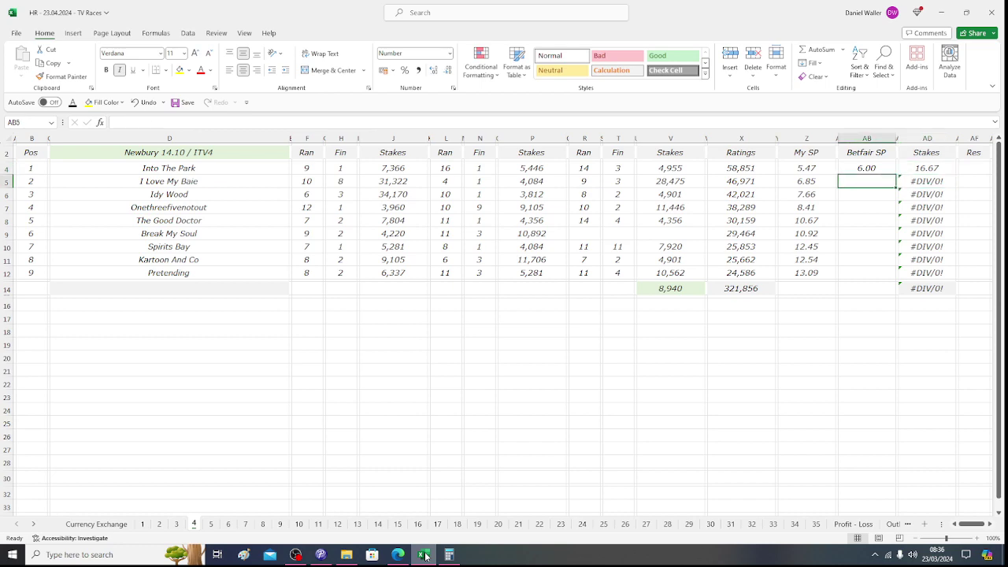
Look up I Love My Baie's back odds in Matchbook's 14:10 Newbury win market and return to the Excel sheet.
click(425, 556)
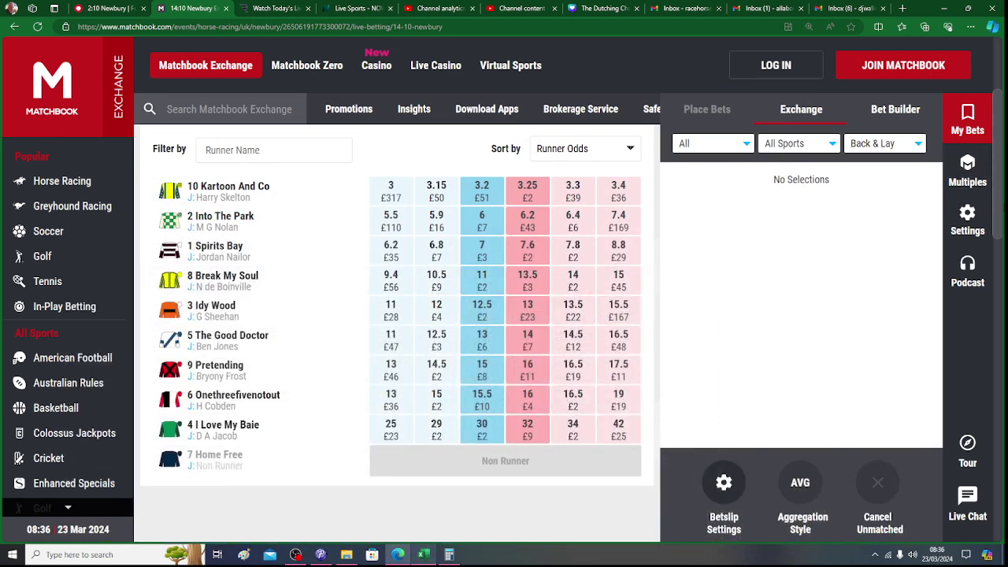
scroll(420, 232, up, 2)
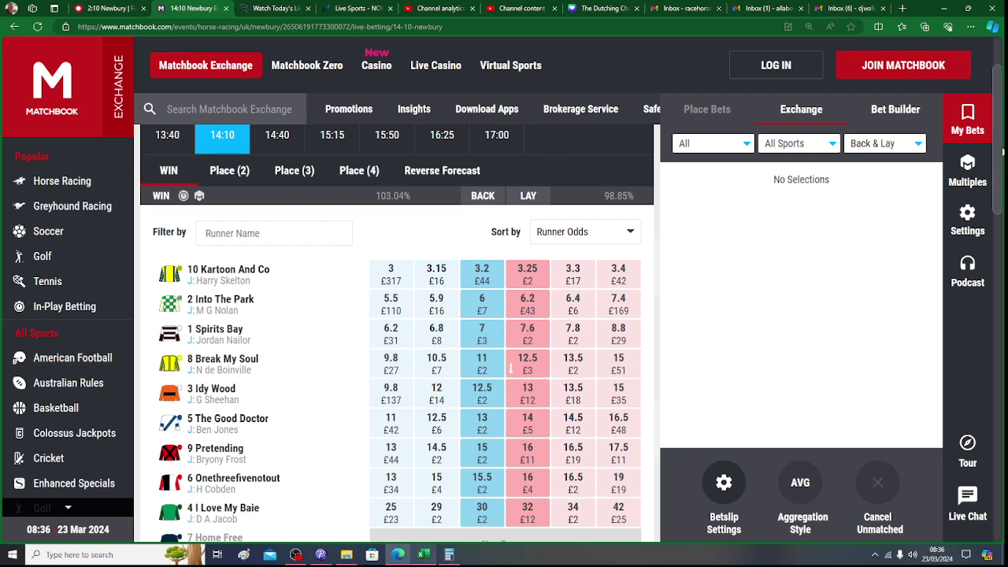
scroll(1002, 171, down, 2)
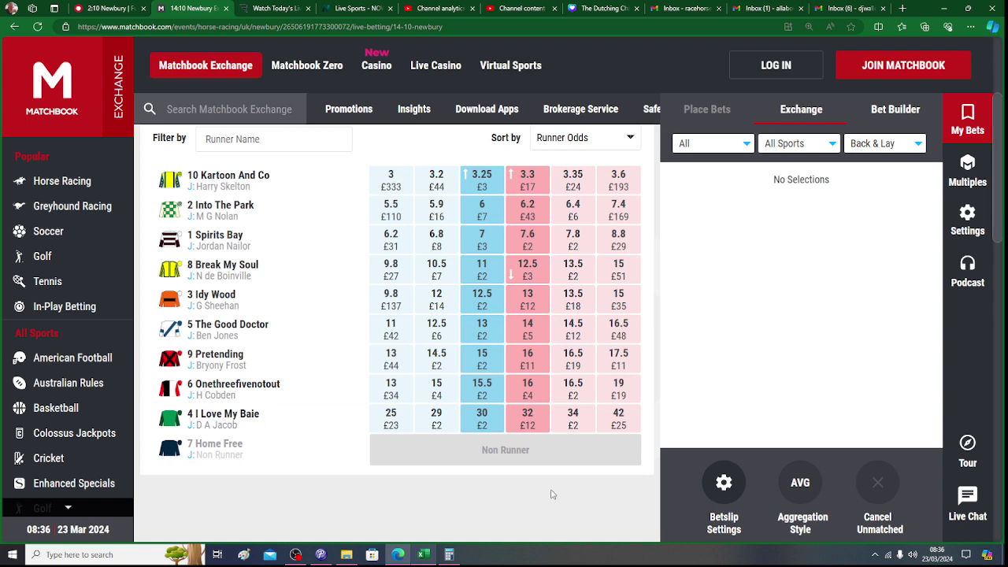
click(426, 556)
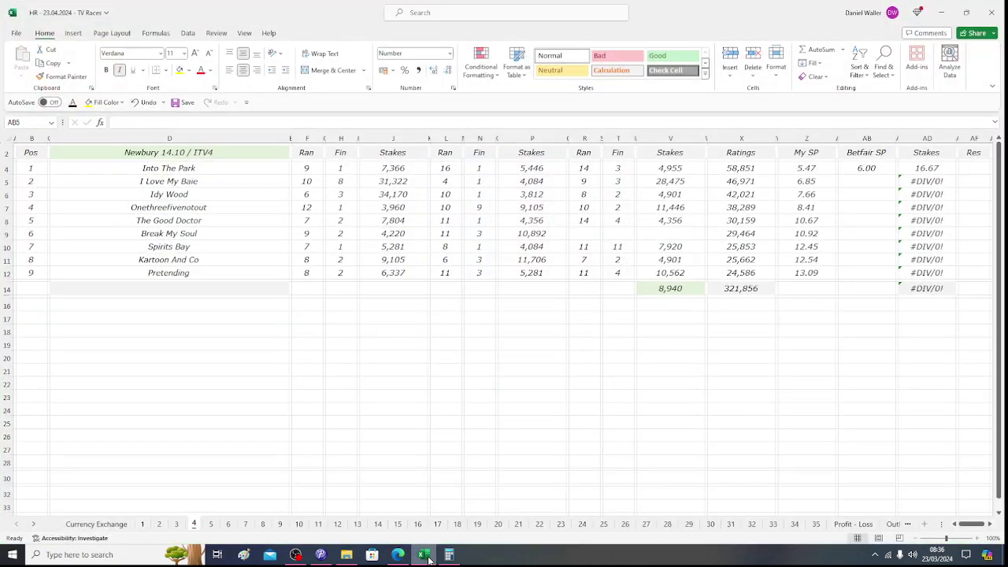
click(426, 556)
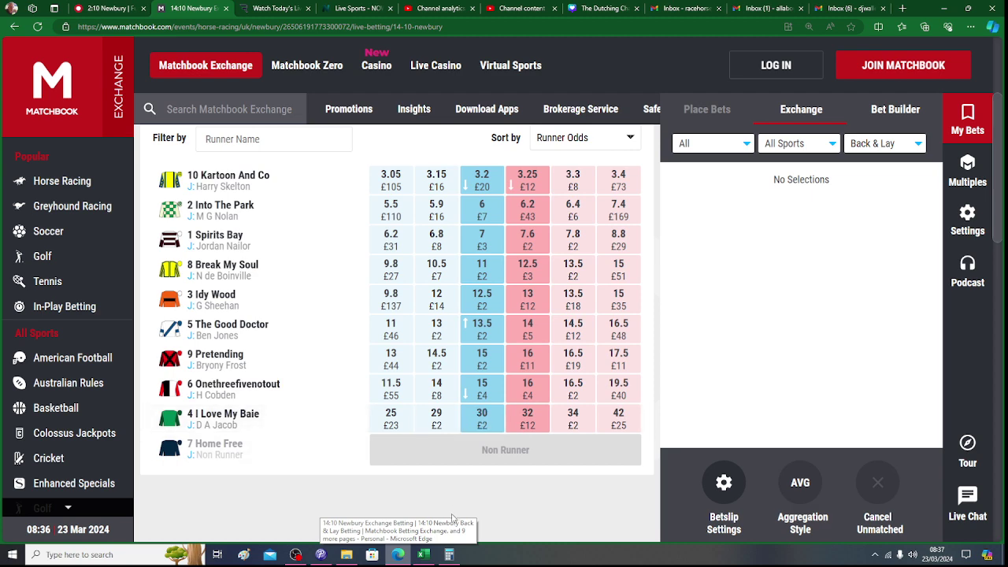
click(424, 555)
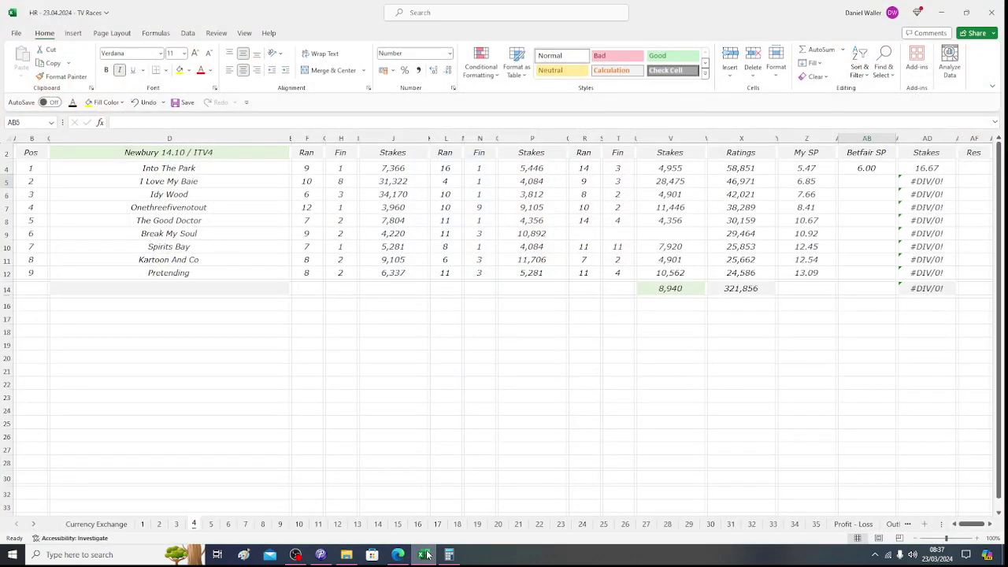
Enter 30 as I Love My Baie's Betfair SP and check the stake calculated for it.
click(860, 193)
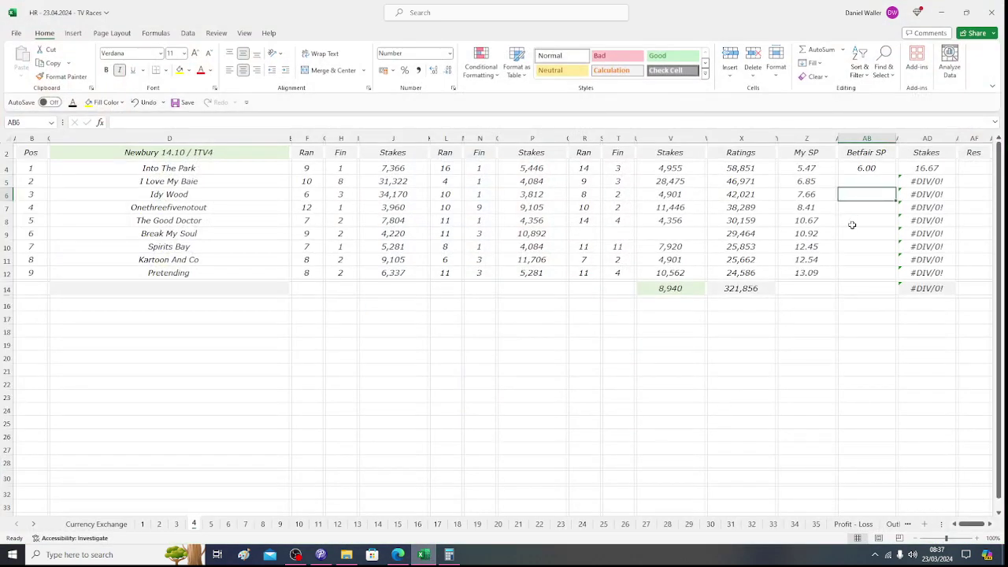
key(Up)
text(30)
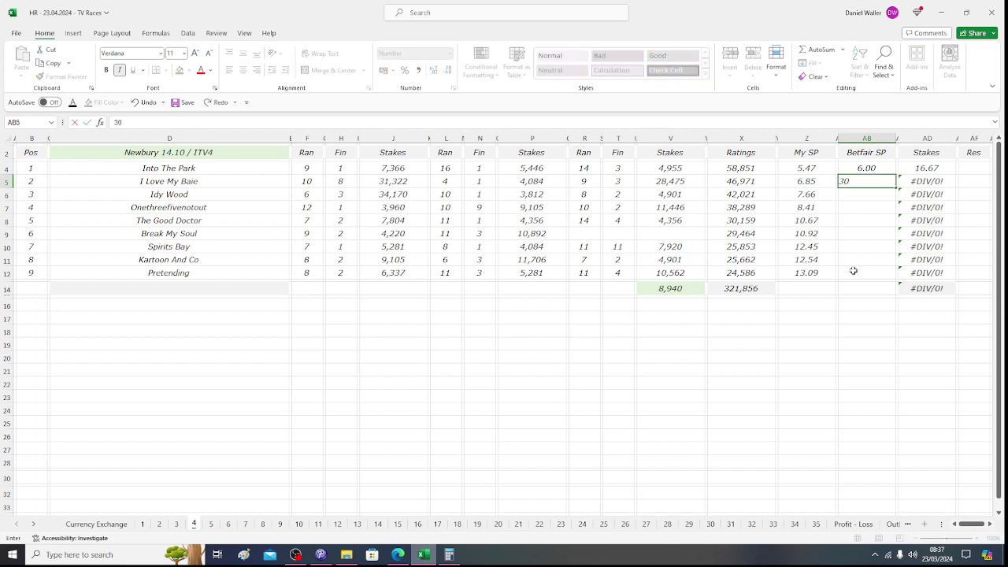
key(Return)
key(Up)
key(Right)
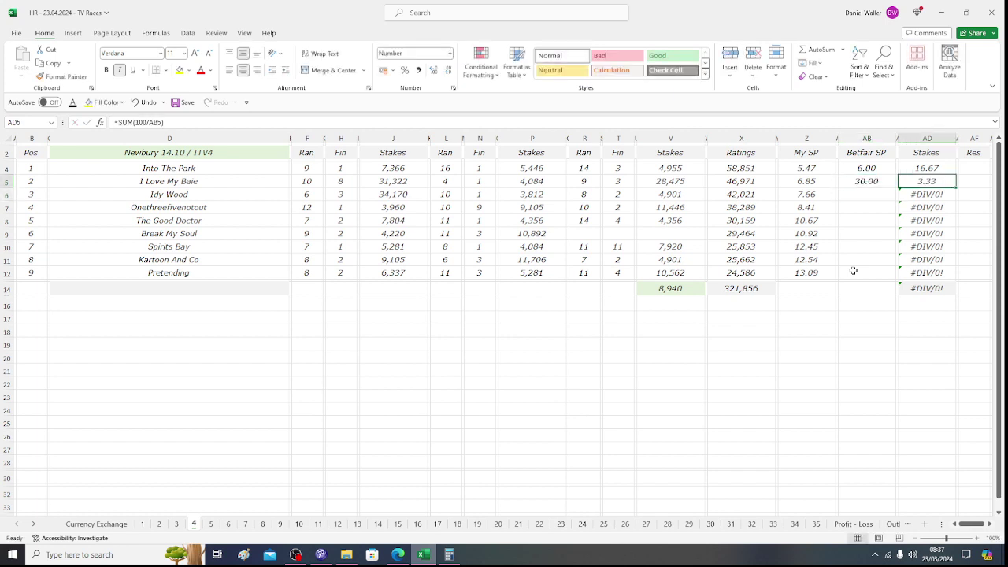
Look up Idy Wood's back odds in Matchbook and enter 12.5 as its Betfair SP in Excel.
key(Down)
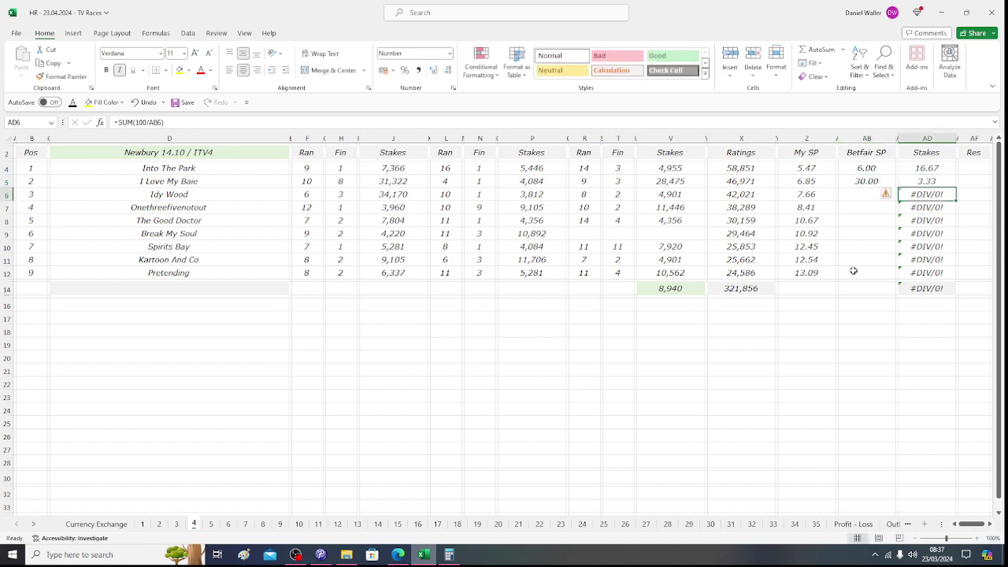
key(Left)
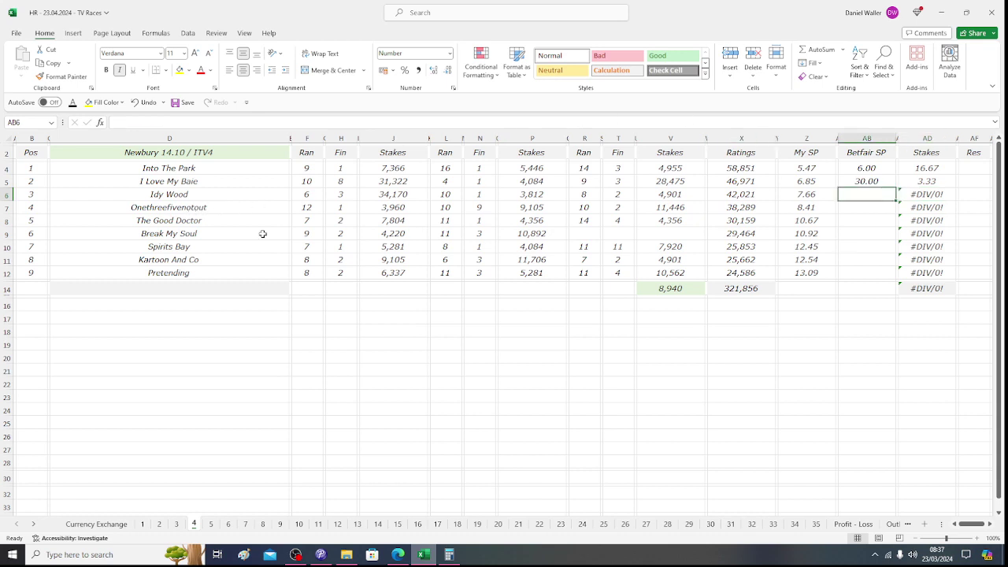
click(398, 555)
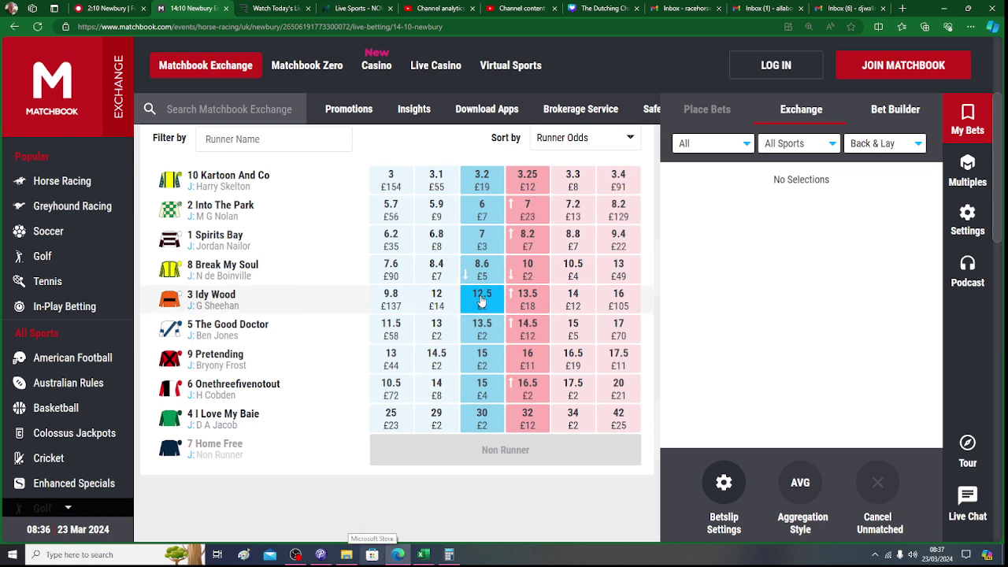
click(423, 555)
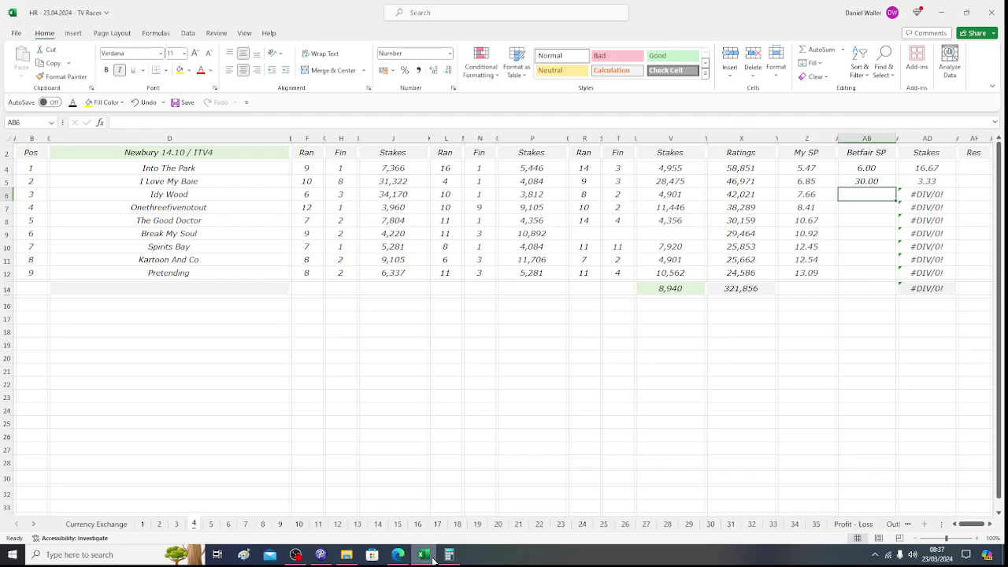
text(12.5)
key(Tab)
key(Tab)
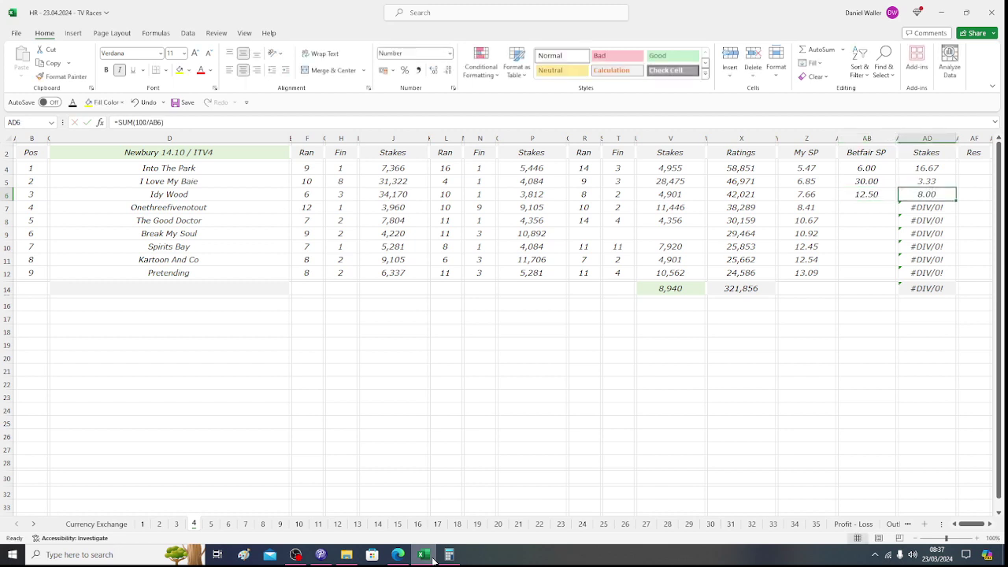
Look up Onethreefivenotout's back odds in Matchbook and enter 15 as its Betfair SP in Excel.
key(Down)
key(Left)
key(Left)
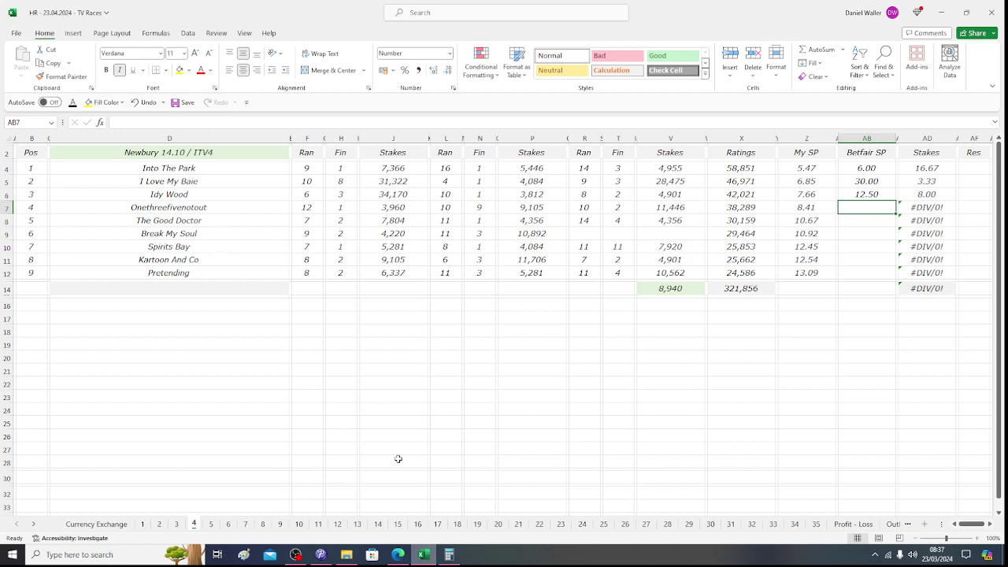
click(402, 556)
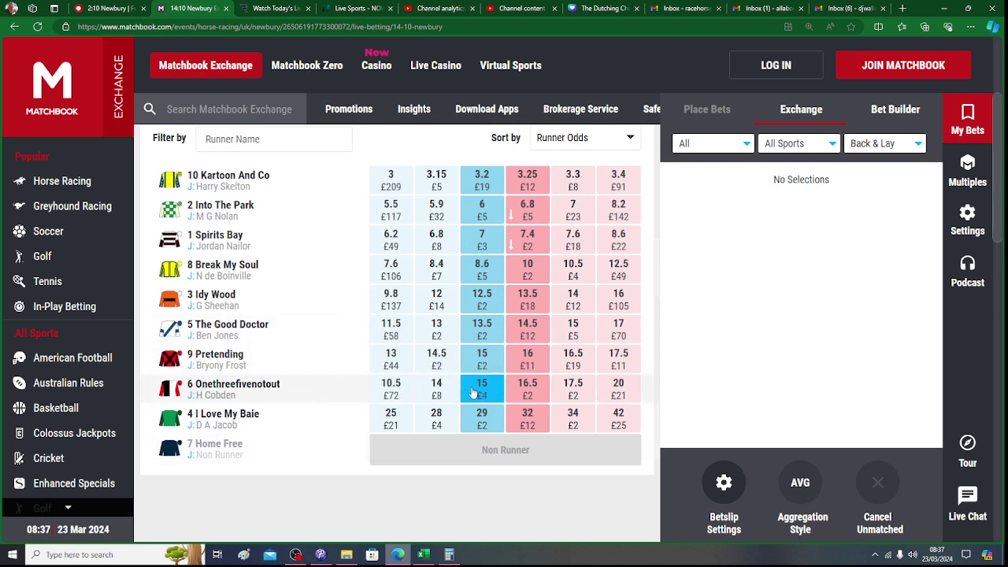
click(423, 556)
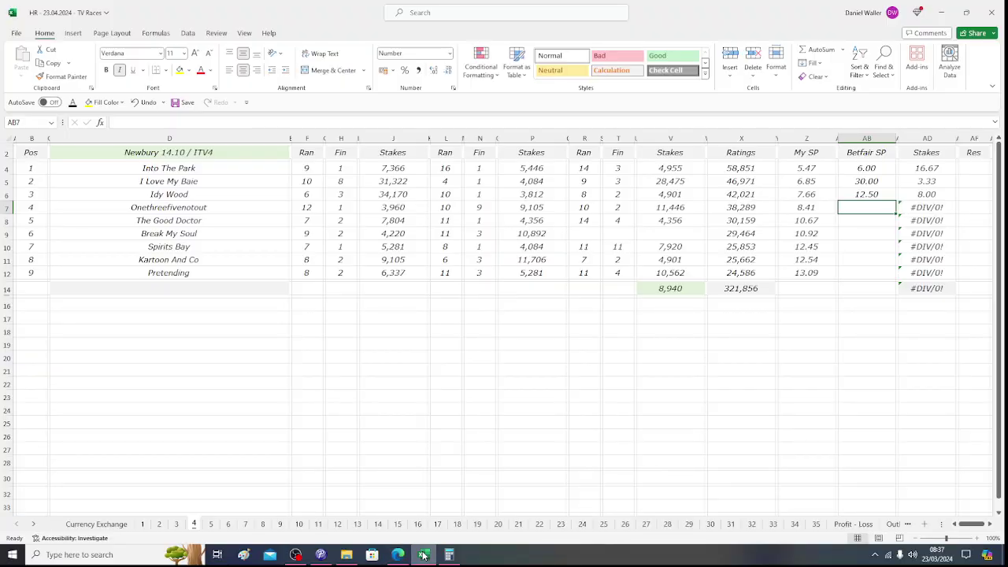
text(15)
key(Tab)
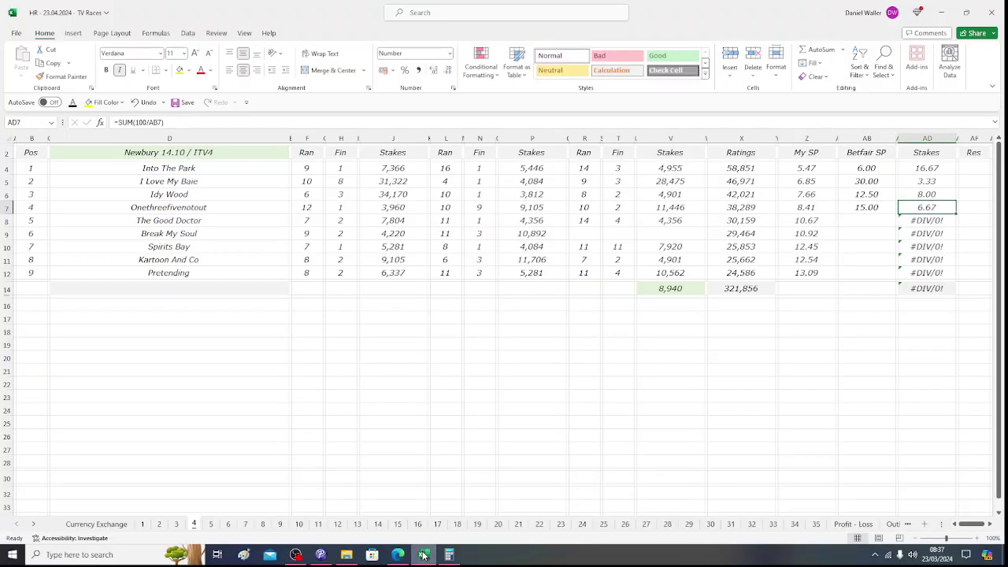
key(Return)
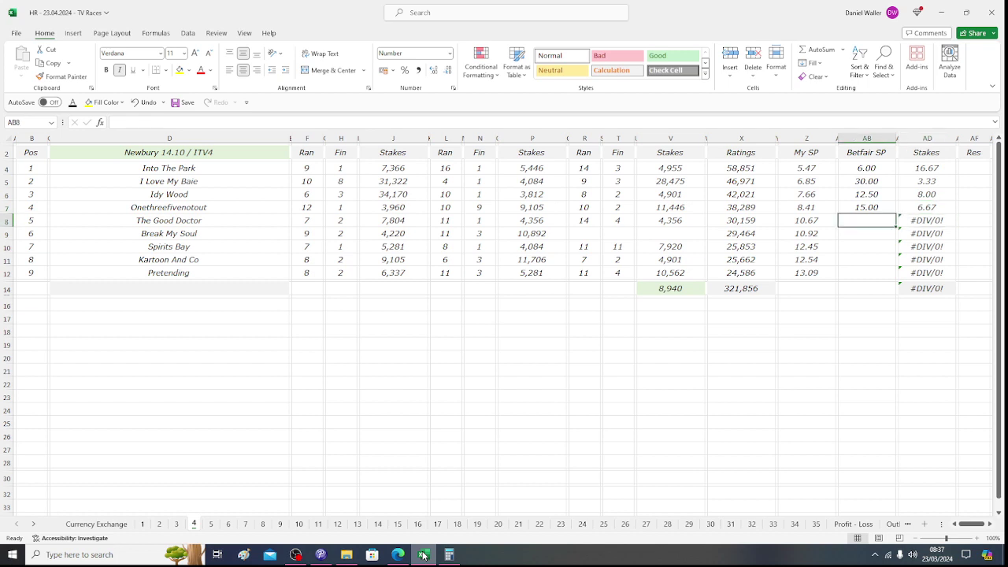
Select the stakes of the four top-rated Newbury 14.10 runners to check their combined total.
click(931, 168)
right_click(932, 168)
key(Escape)
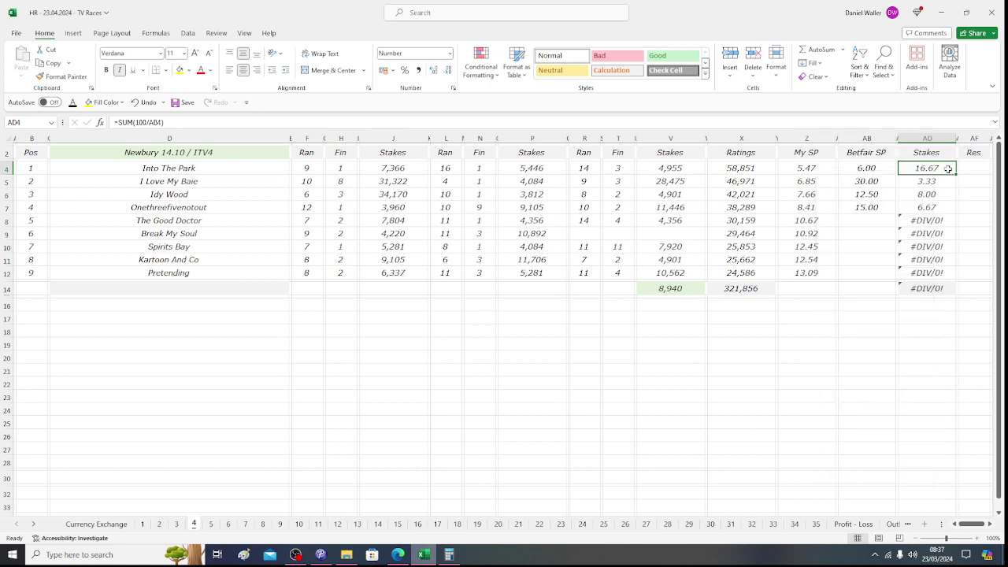
drag(931, 168, 932, 207)
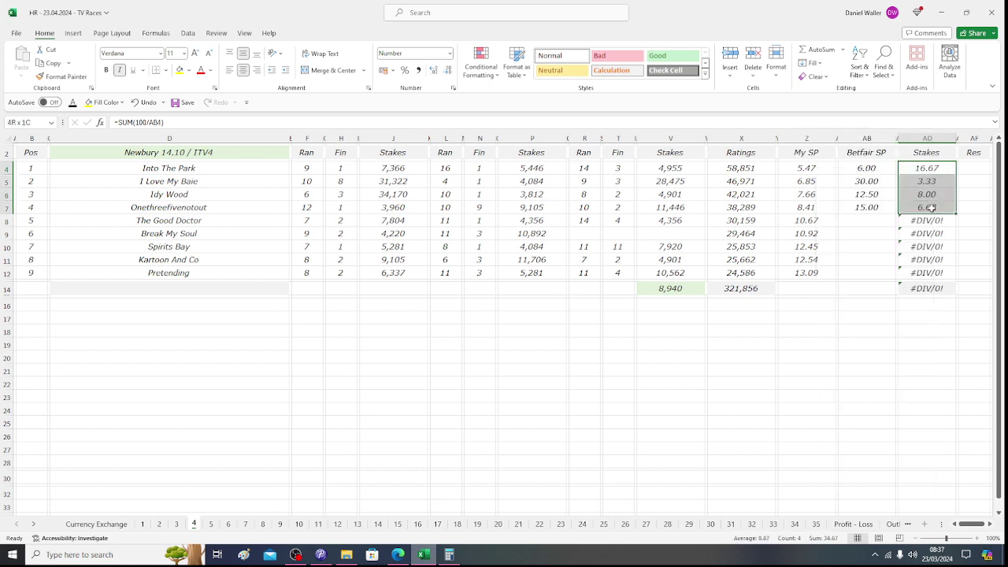
Look up The Good Doctor's back odds in Matchbook and enter 13.5 as its Betfair SP in Excel.
click(841, 223)
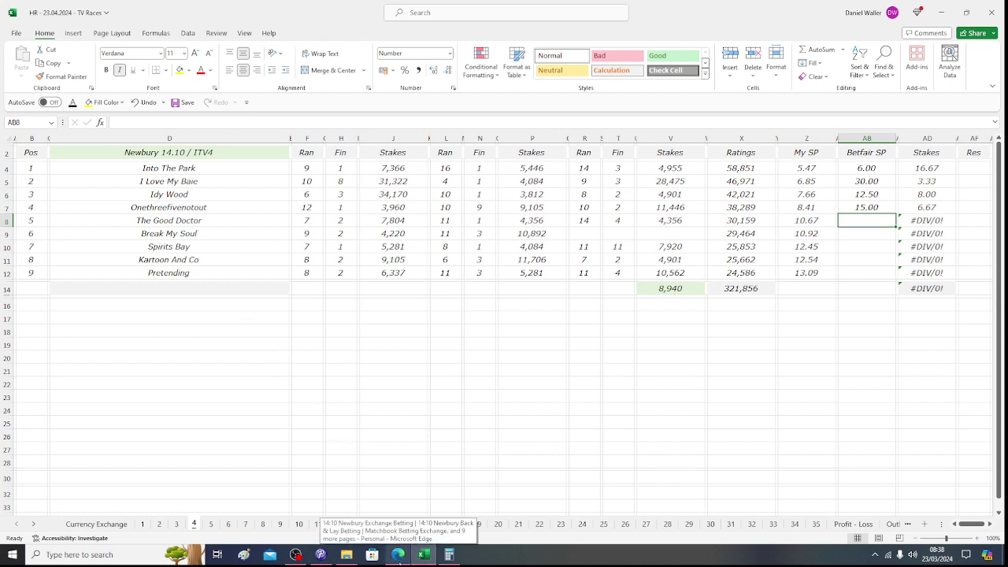
click(400, 554)
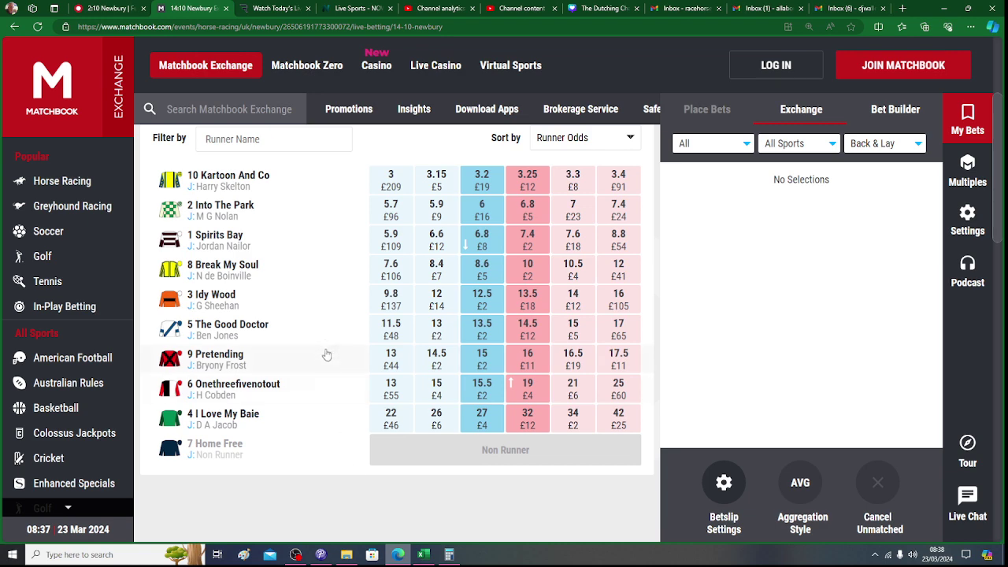
click(425, 555)
text(13)
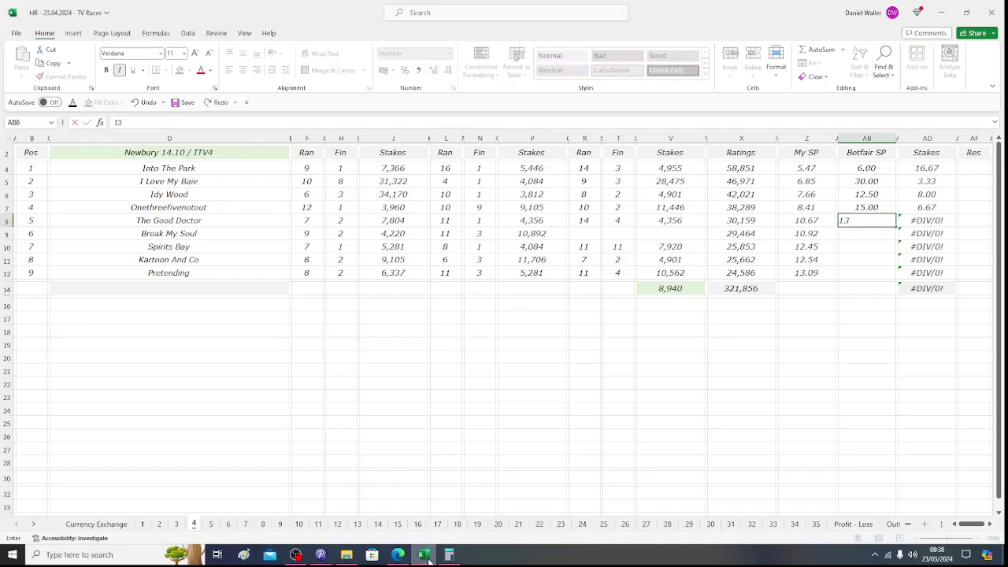
text(.5)
key(Tab)
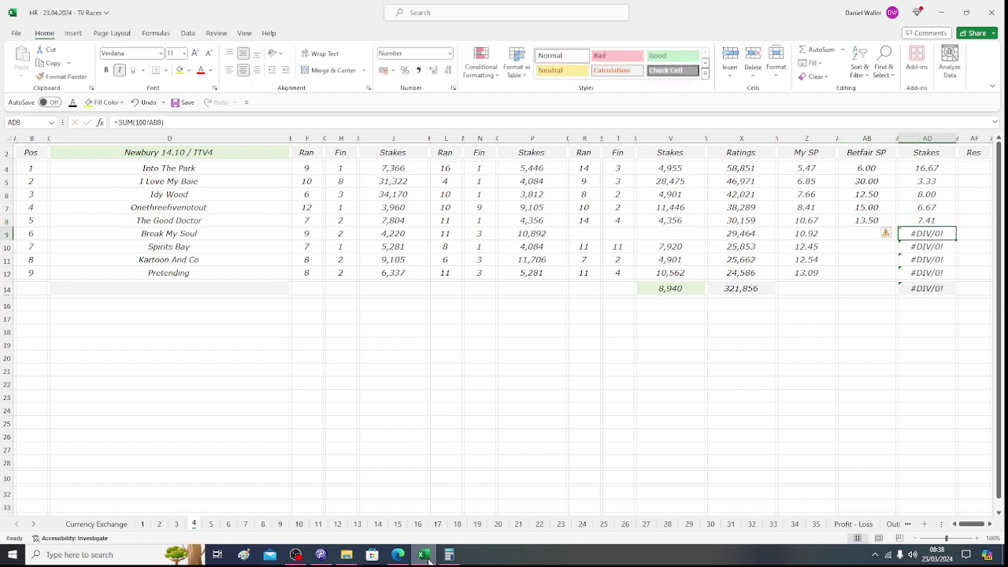
Look up Break My Soul's back odds in Matchbook and enter 8.8 as its Betfair SP in Excel.
key(Return)
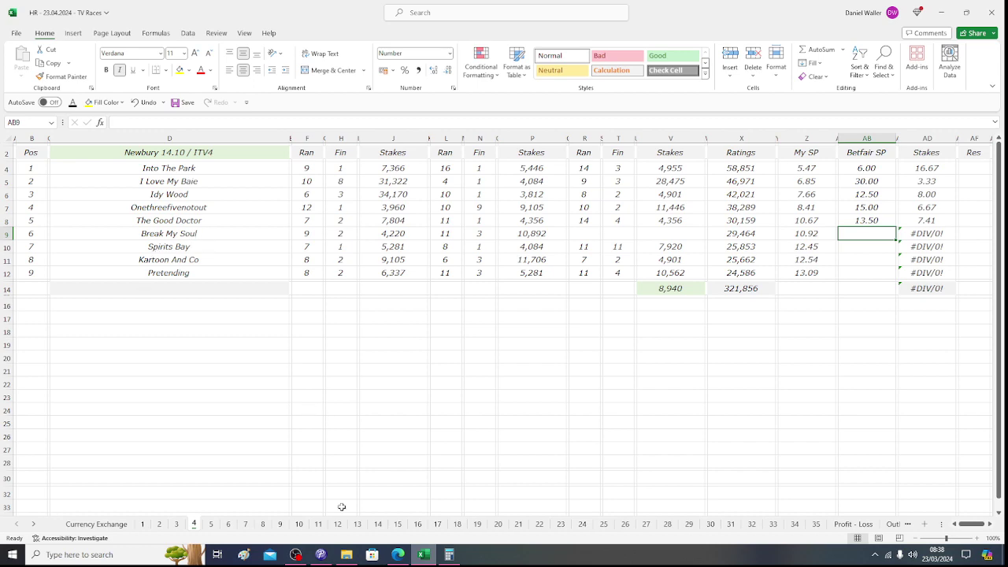
click(398, 555)
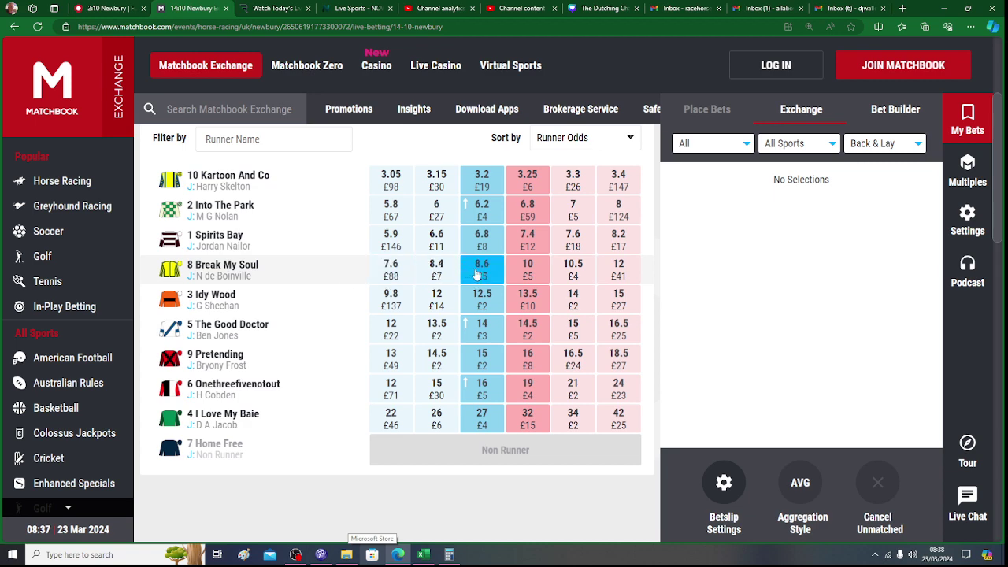
click(426, 555)
text(8.8)
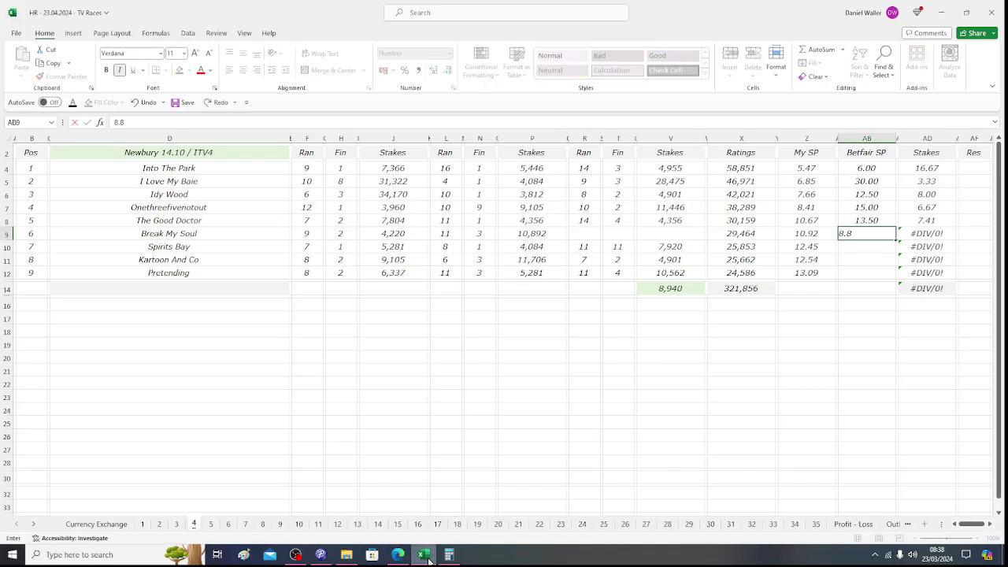
key(Tab)
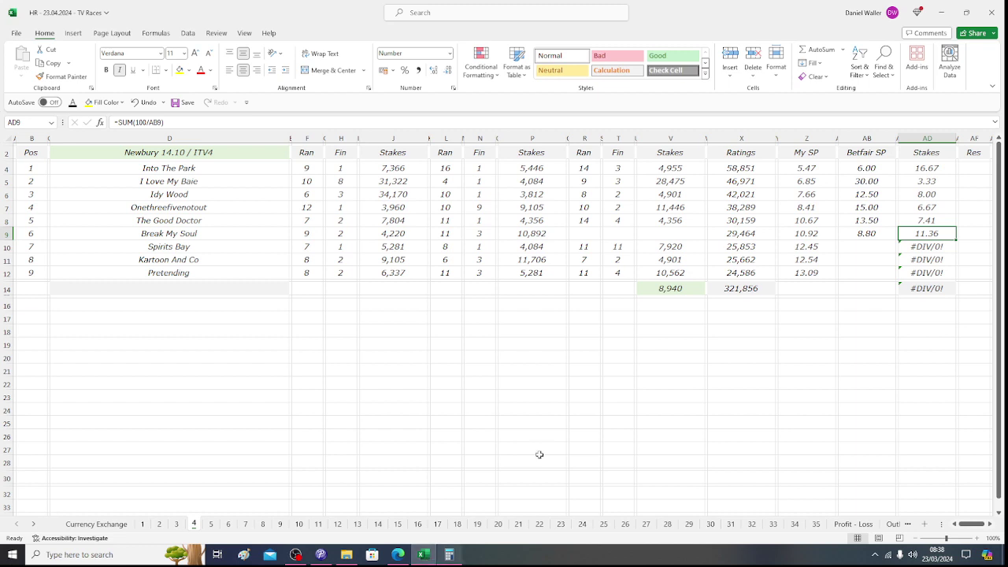
Check the sum of the first five runners' stakes and overwrite Break My Soul's stake with 7.93.
drag(923, 169, 923, 219)
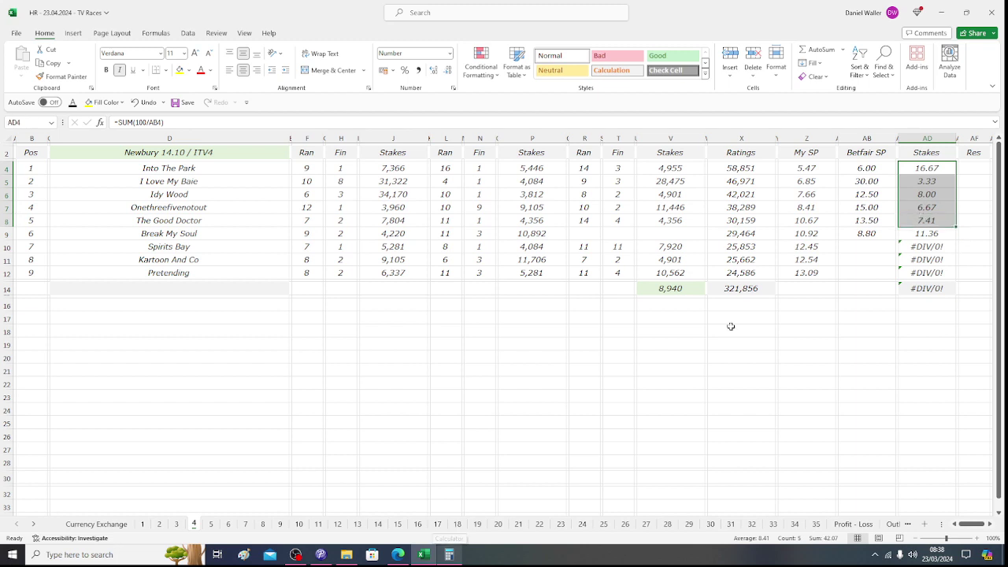
click(912, 235)
text(7.93)
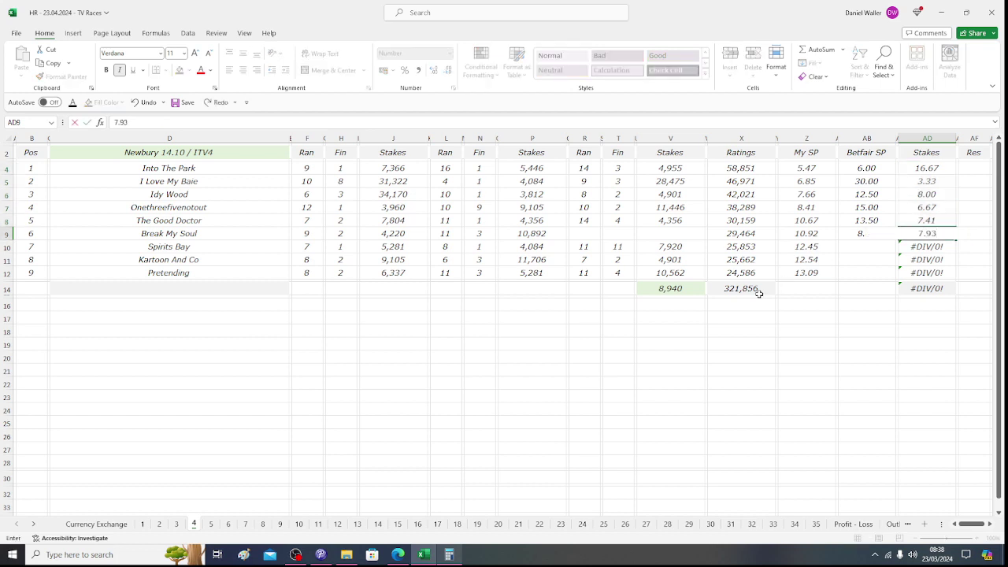
key(Return)
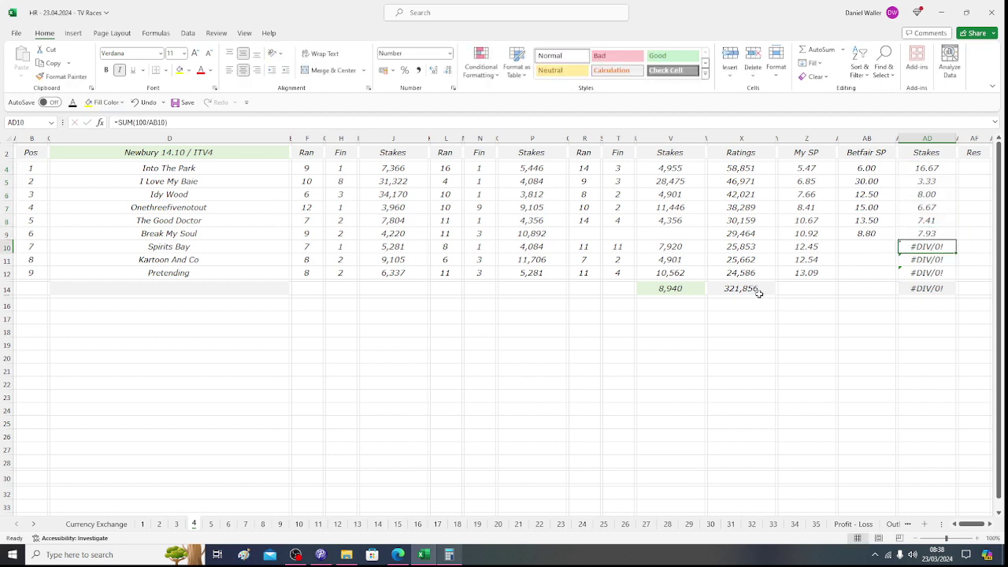
Clear the stake formulas of the three lowest-rated runners, Spirits Bay, Kartoon And Co and Pretending.
key(Delete)
key(Return)
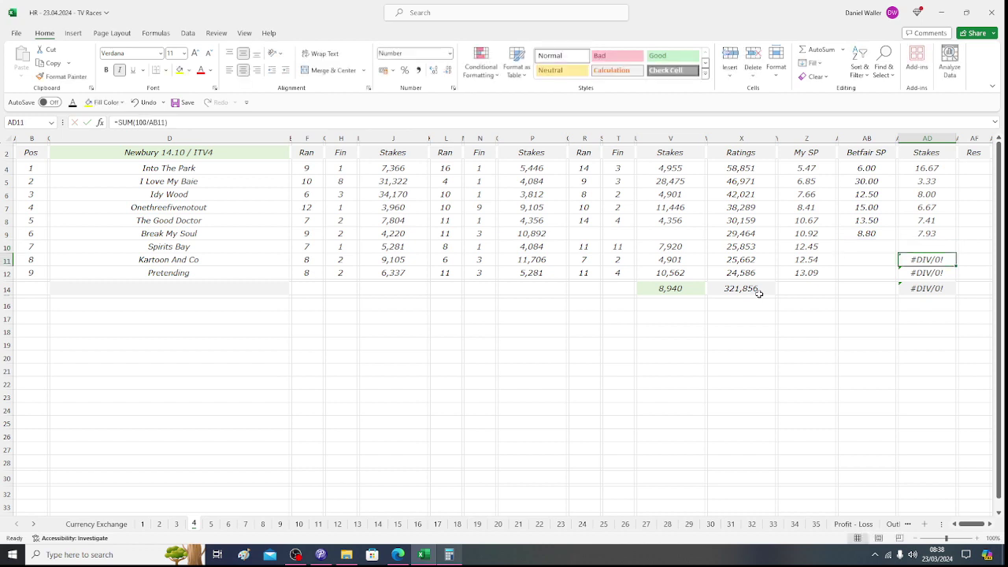
key(Delete)
key(Return)
key(F2)
key(Escape)
key(Delete)
key(Up)
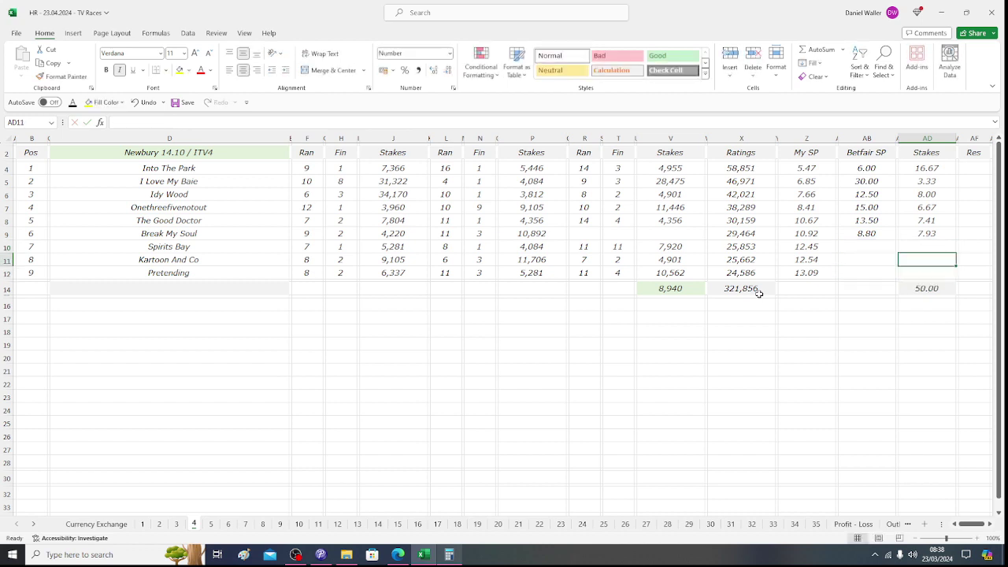
Multiply Break My Soul's 7.93 stake by its 8.8 odds in Calculator to check the return, and go back to Excel.
click(461, 558)
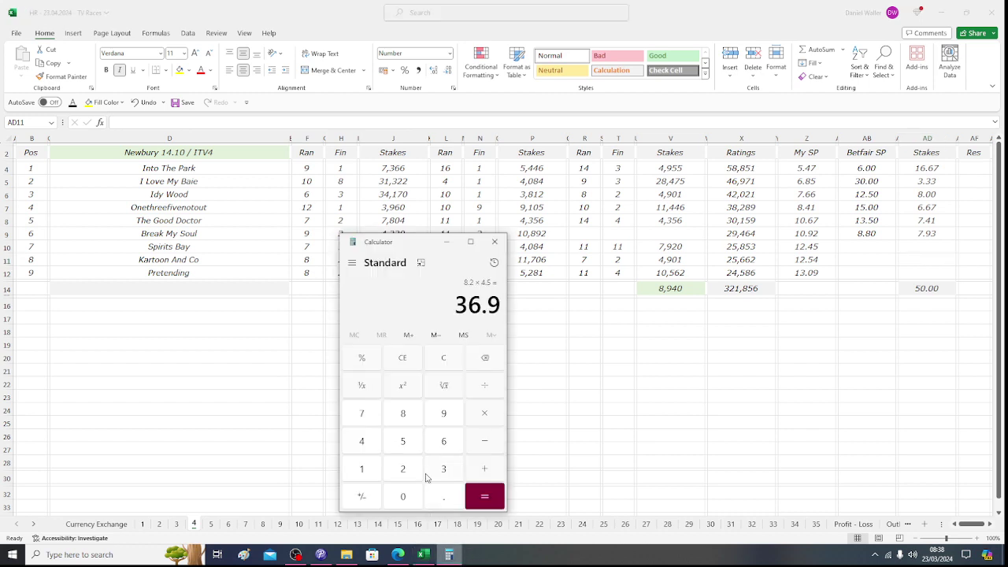
click(370, 422)
click(441, 498)
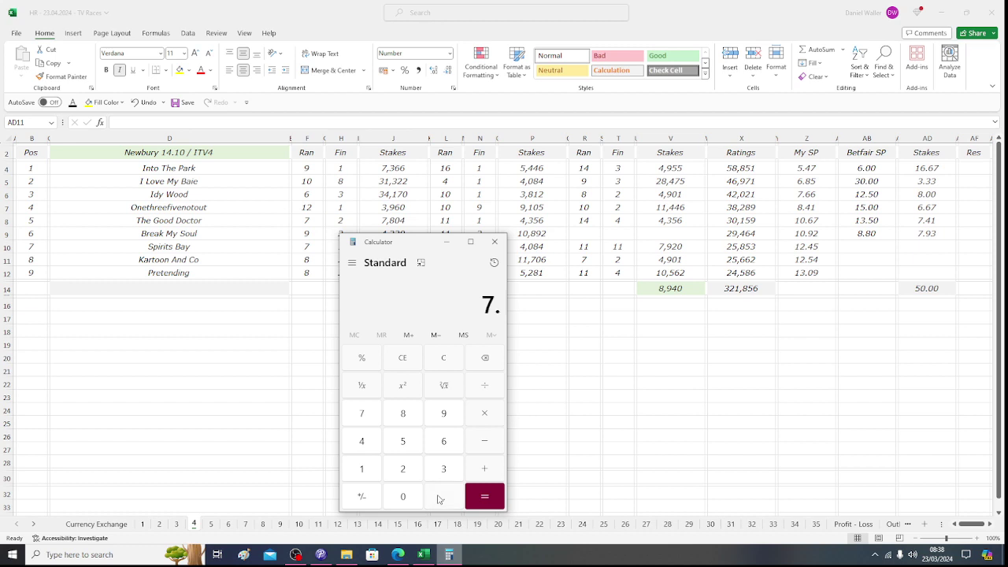
click(436, 418)
click(442, 469)
click(484, 415)
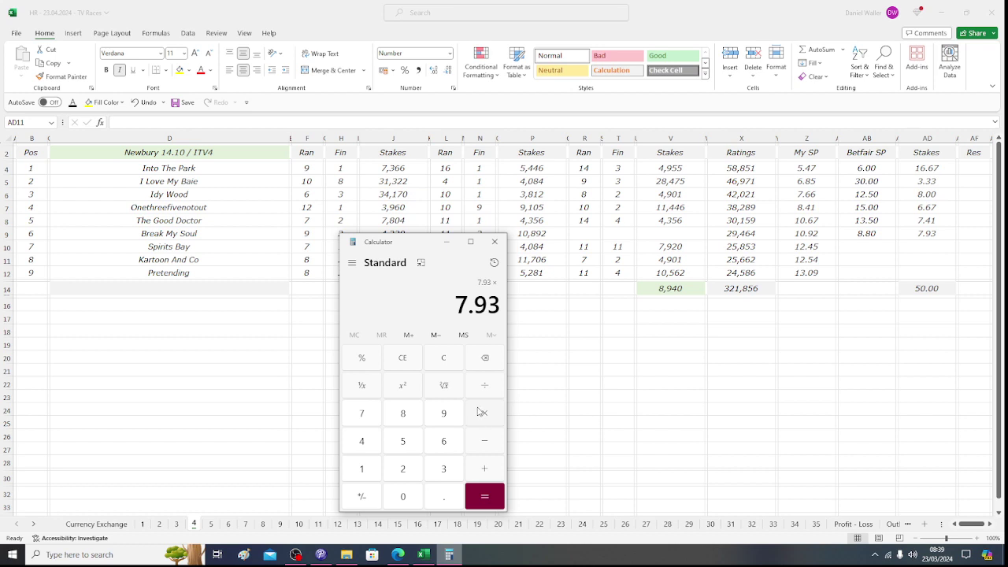
click(408, 415)
click(440, 494)
click(409, 425)
click(478, 493)
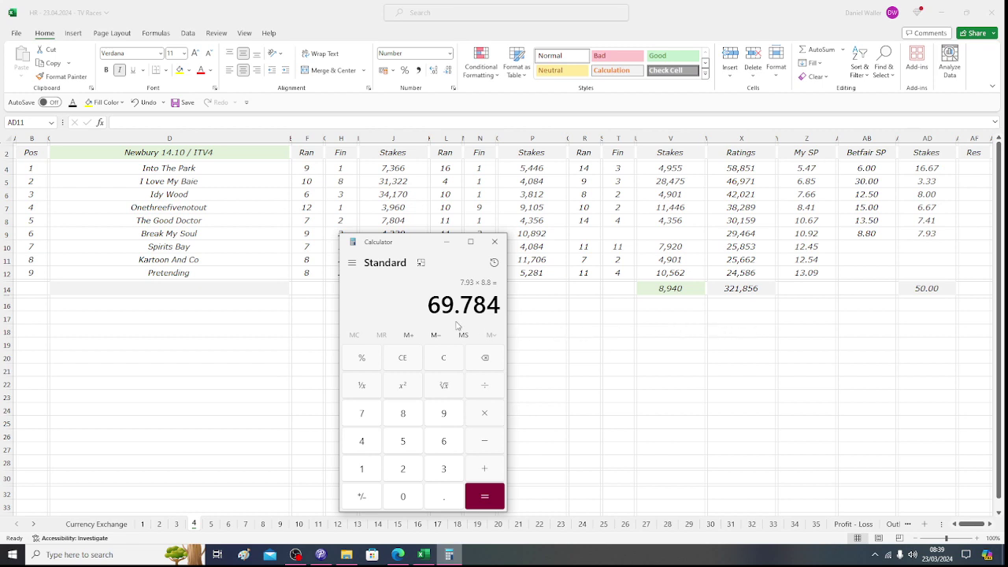
key(alt+Tab)
Review the staked Newbury 14.10 runners, from Break My Soul back through Into The Park to The Good Doctor.
click(194, 234)
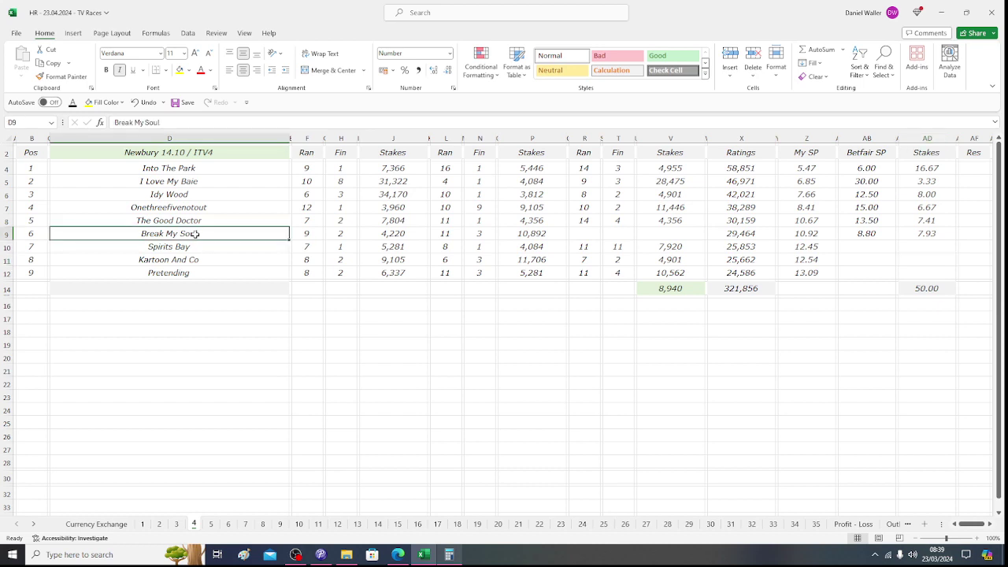
click(214, 168)
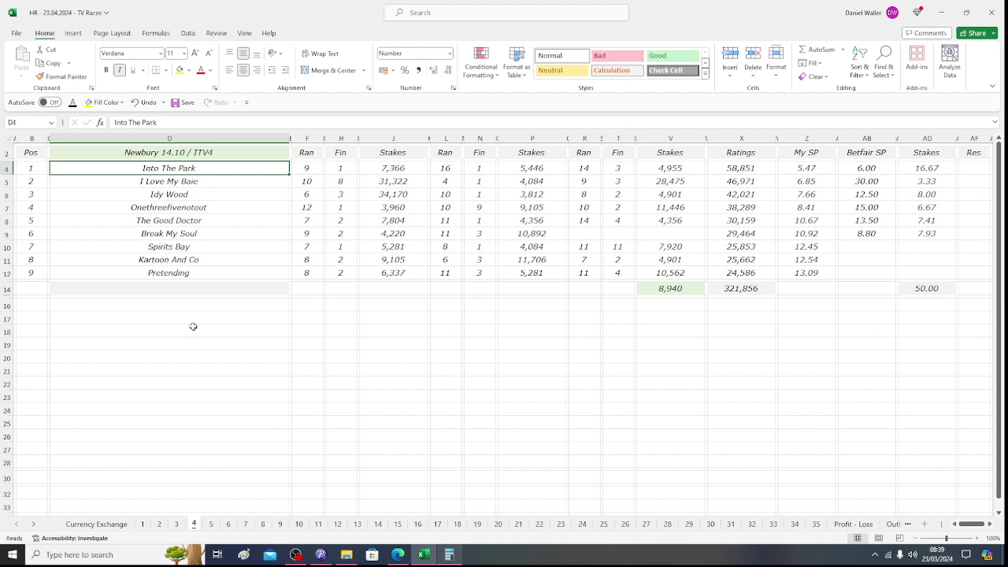
key(Down)
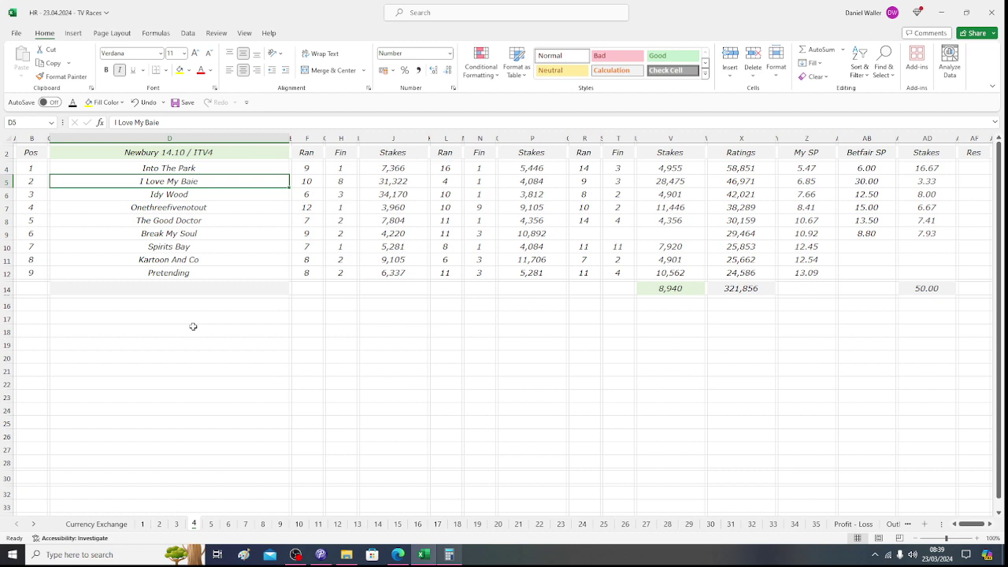
key(Down)
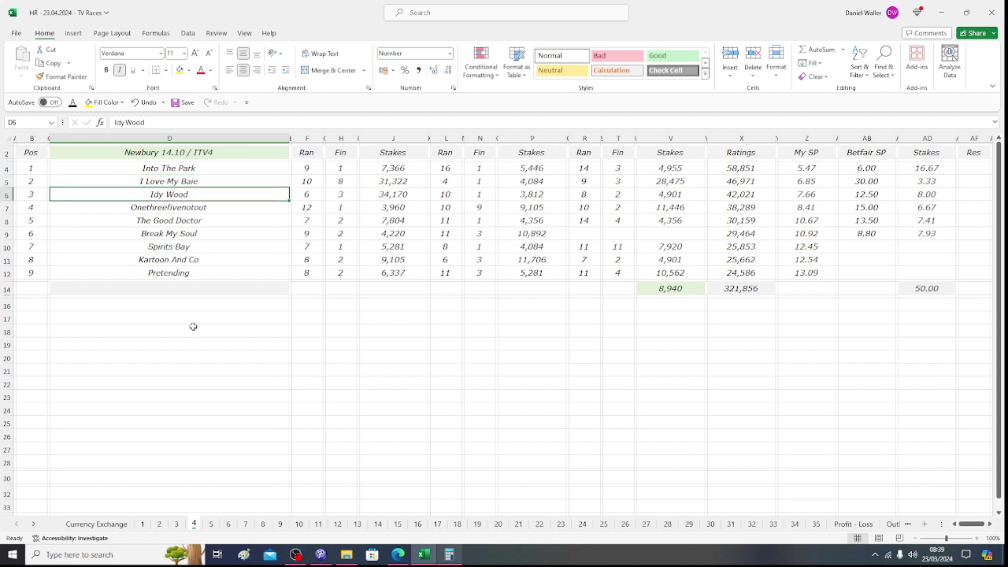
key(Down)
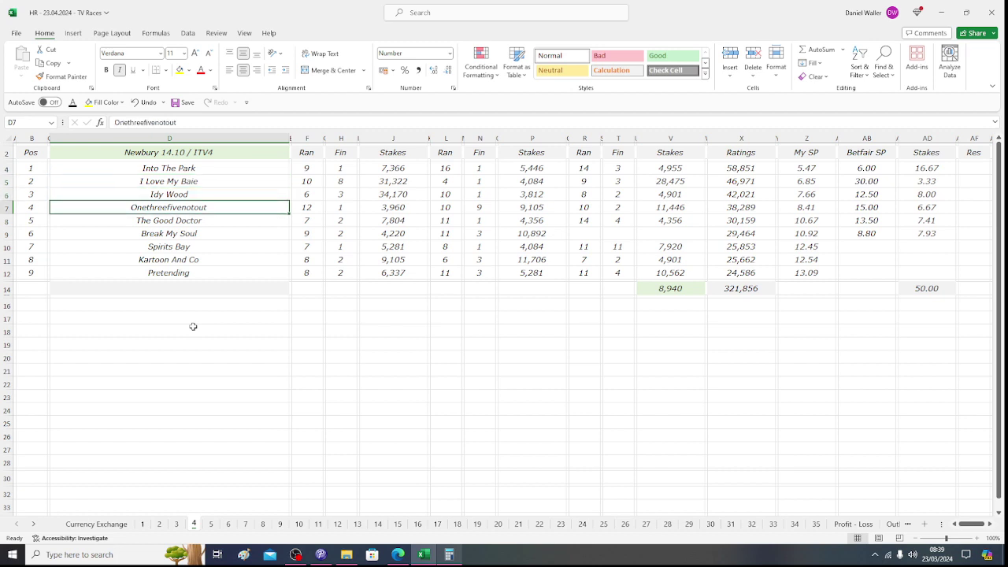
key(Down)
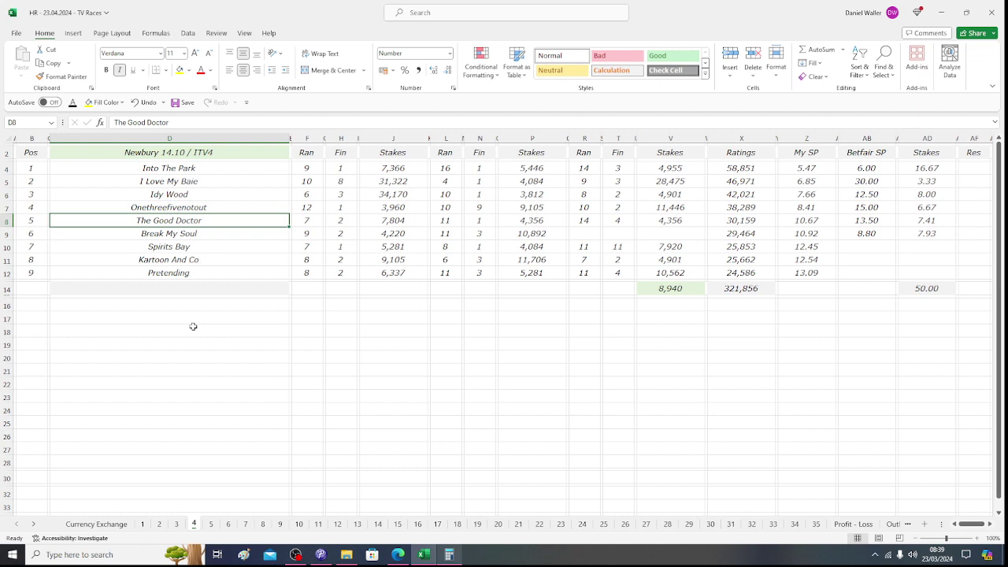
Save the workbook and open sheet 5 for the Doncaster 14.25 race.
click(38, 151)
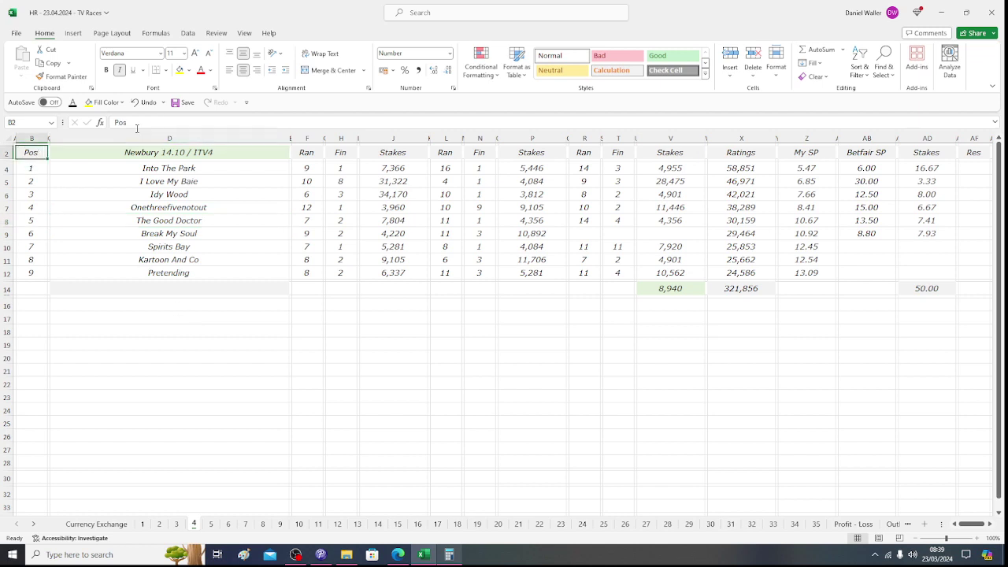
click(176, 104)
click(211, 524)
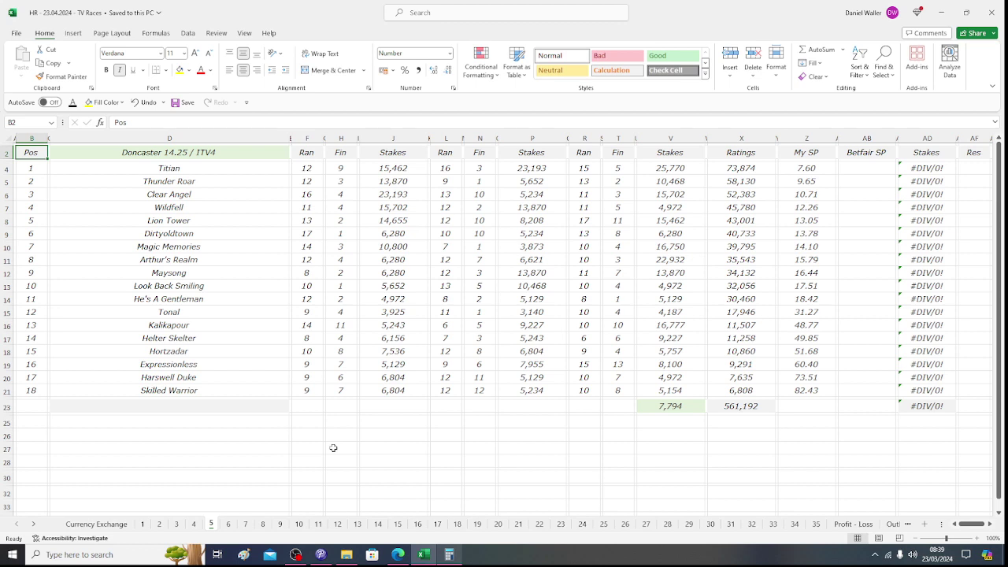
Open Racing Post's at-a-glance racecard for the 2:25 at Doncaster, examine the race conditions and runners, and return to Excel.
click(397, 554)
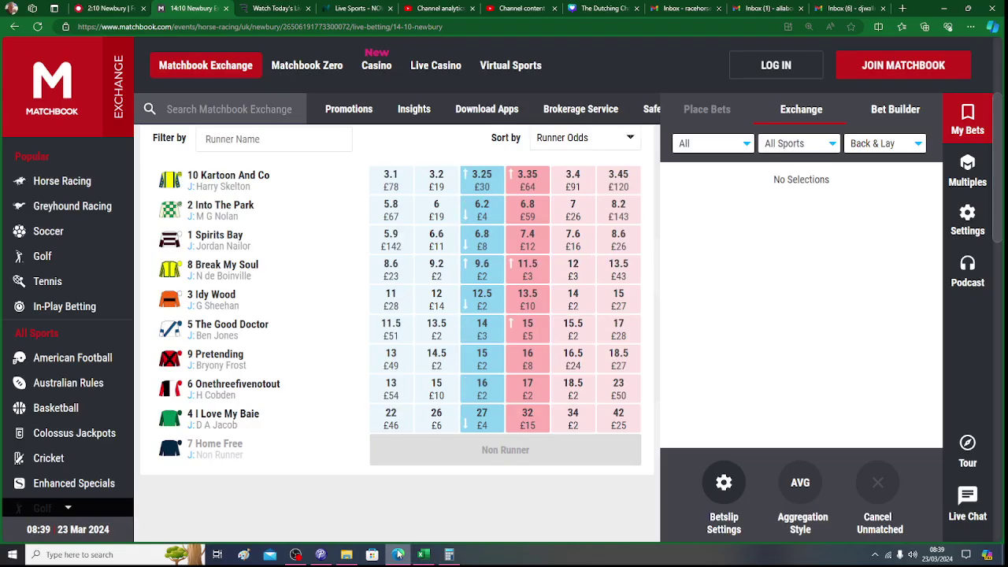
click(116, 12)
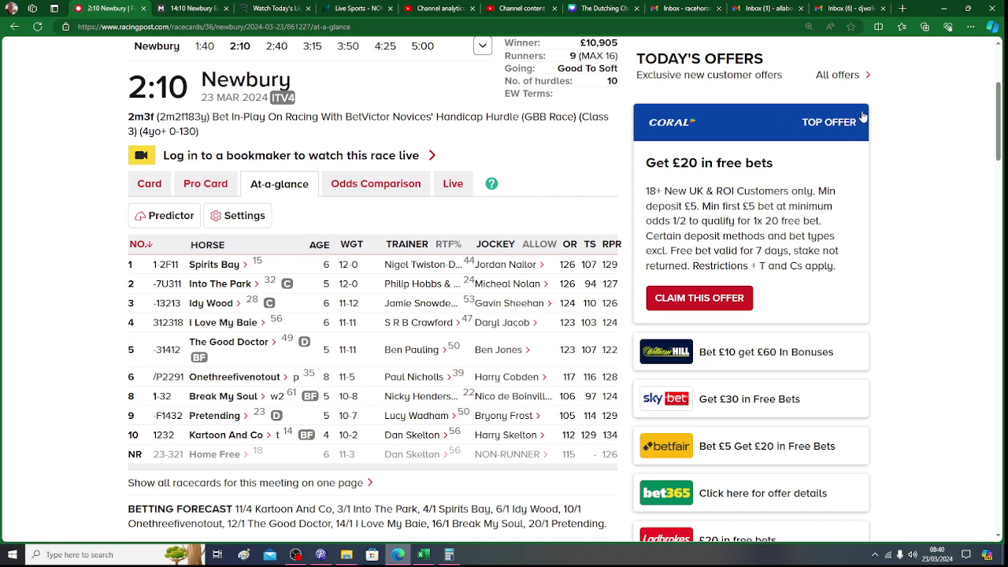
scroll(996, 126, up, 2)
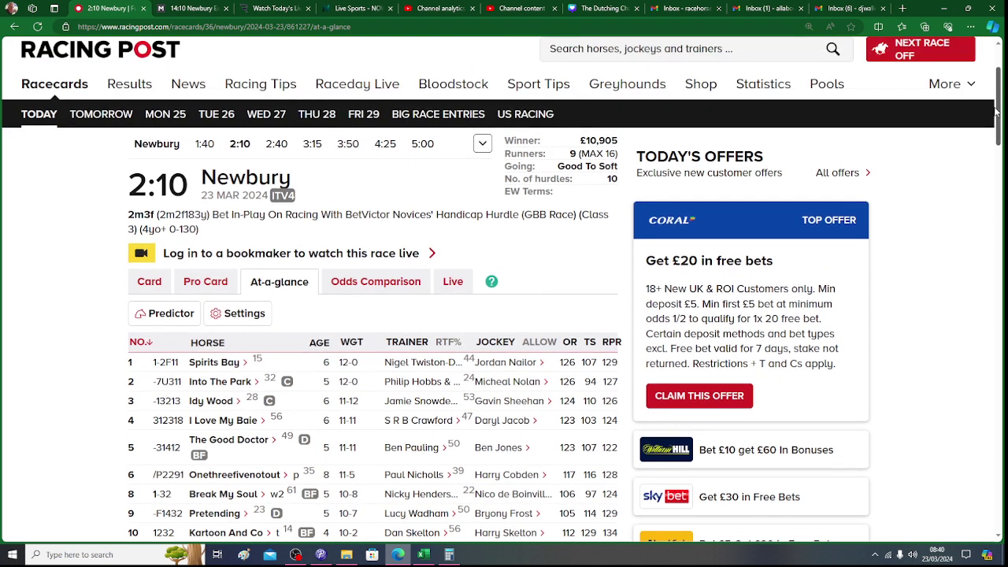
click(481, 144)
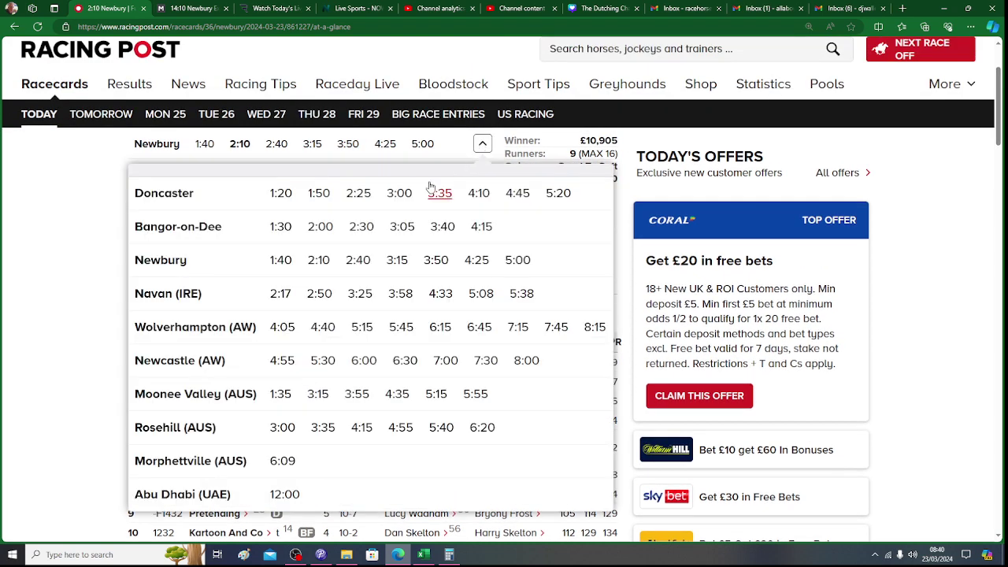
click(366, 200)
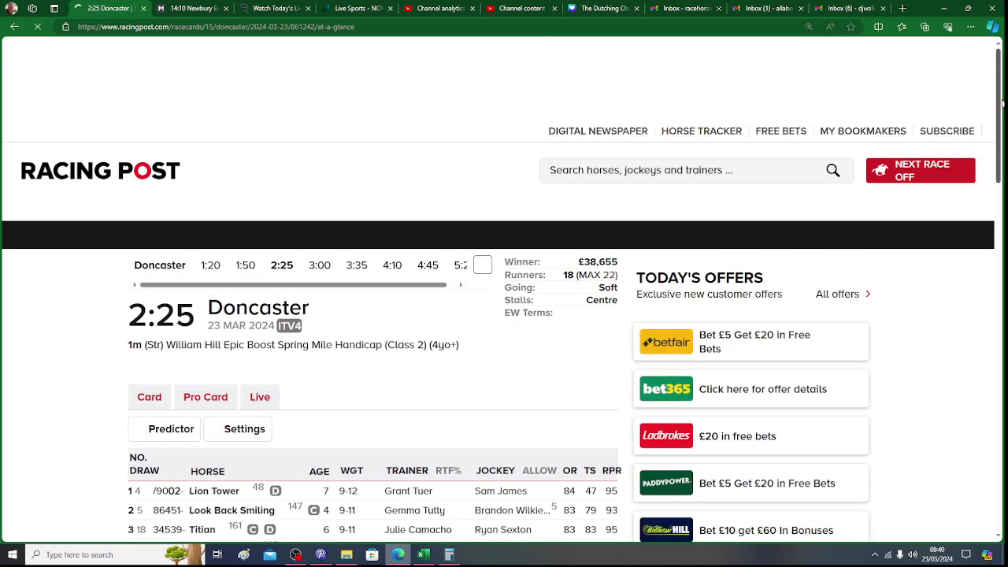
scroll(1002, 117, down, 4)
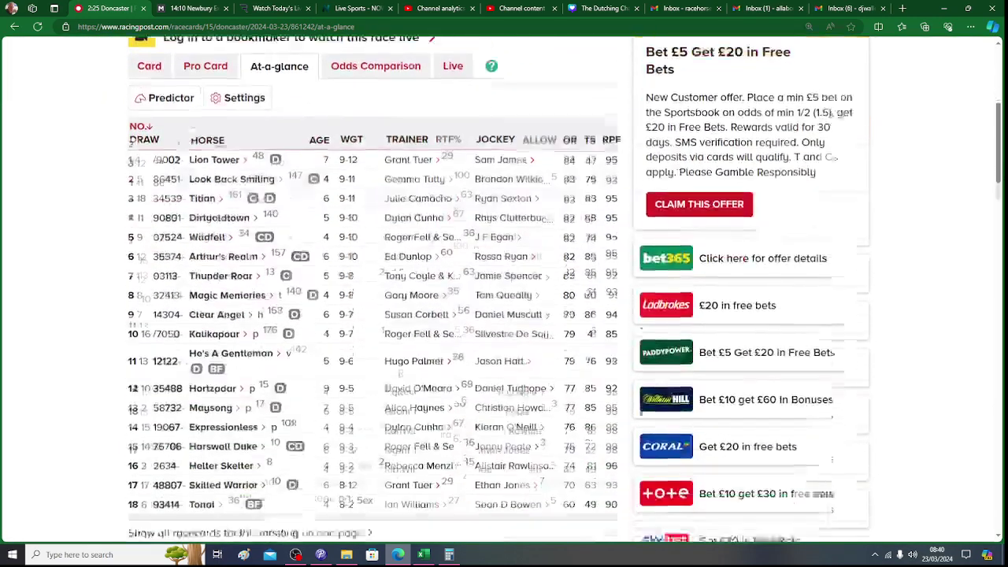
scroll(1002, 116, up, 1)
scroll(1001, 116, down, 1)
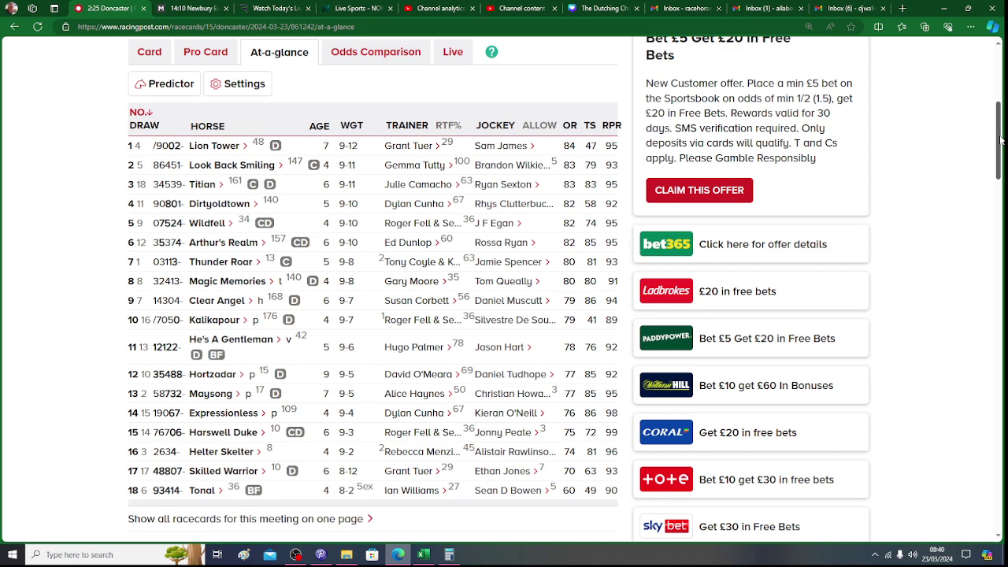
drag(1002, 140, 1001, 110)
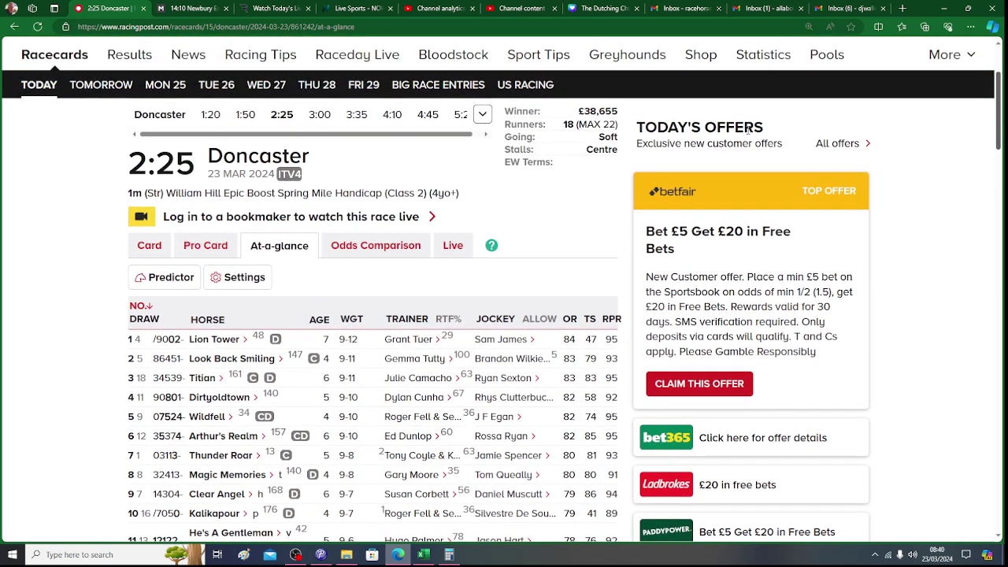
drag(998, 129, 998, 139)
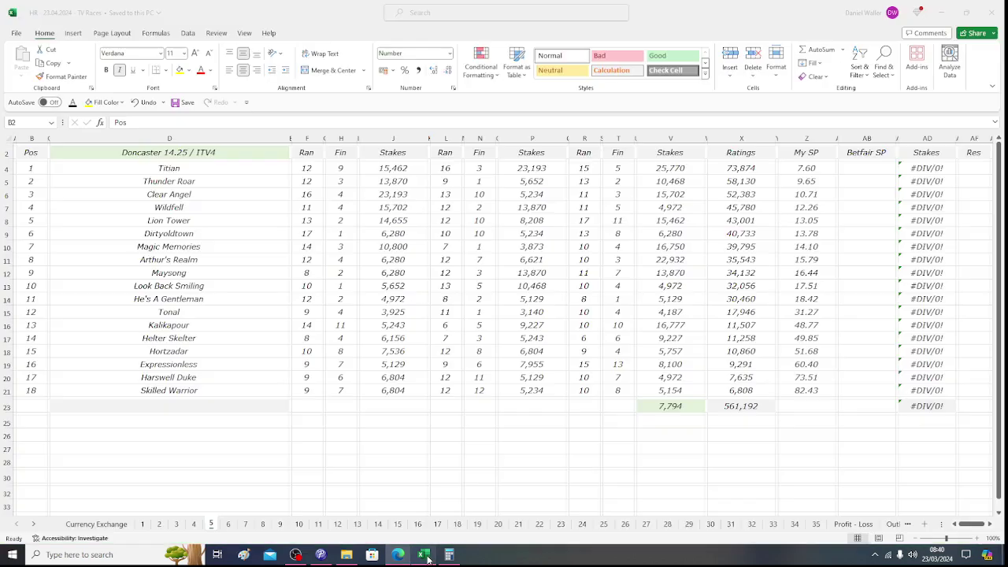
click(423, 554)
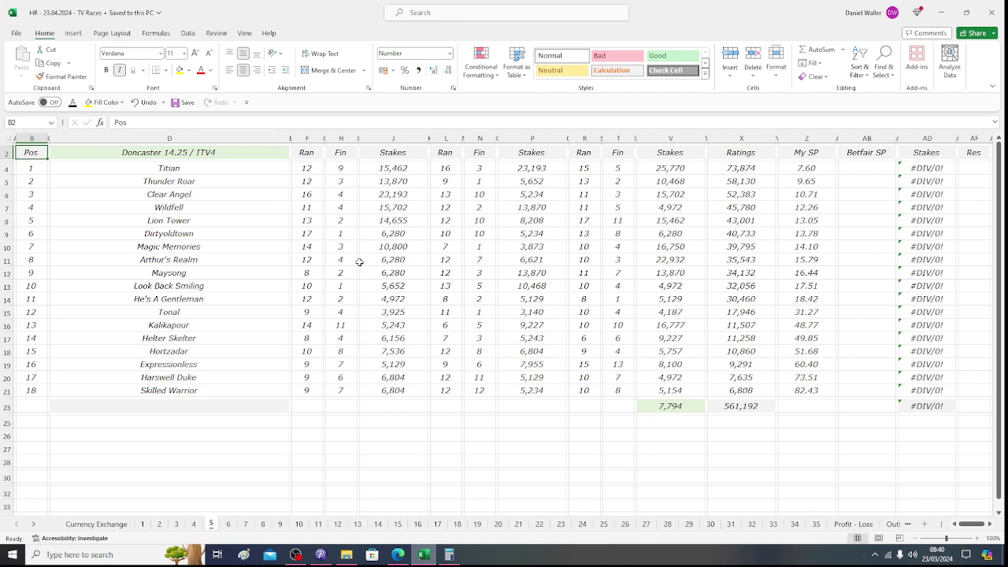
Open the 14:25 Doncaster win market in Matchbook and look up the back odds of top-rated Titian.
click(233, 170)
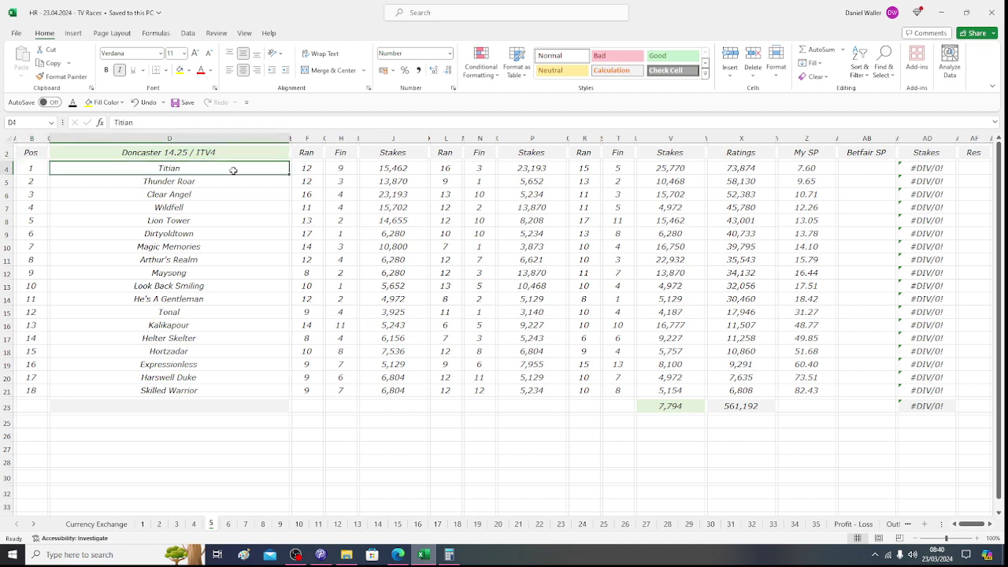
click(399, 556)
click(191, 10)
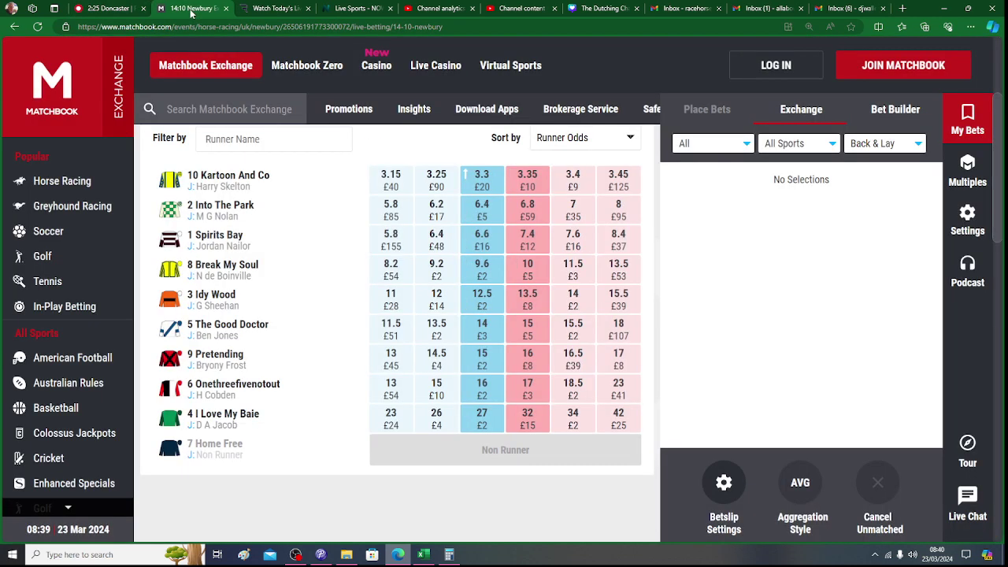
click(66, 182)
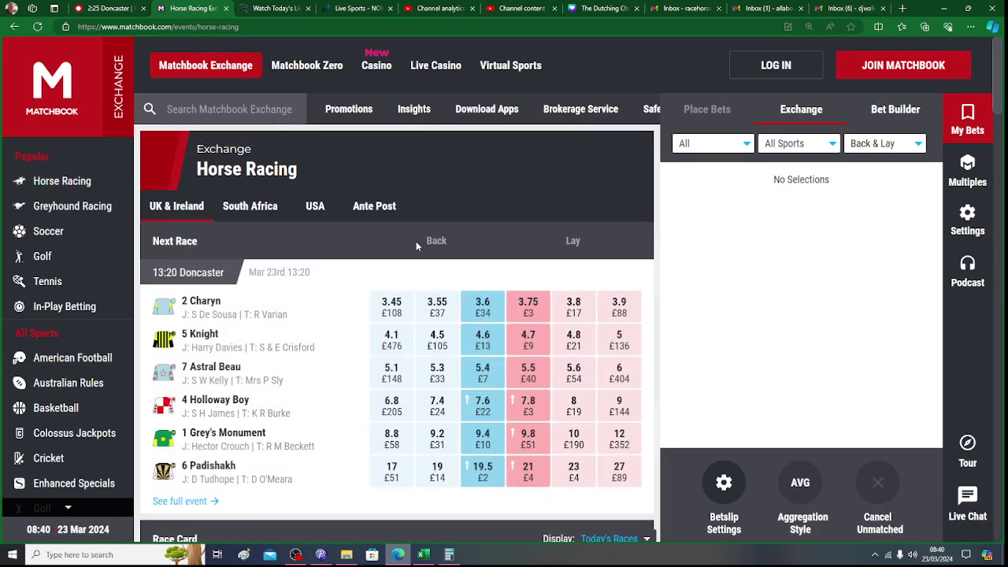
scroll(416, 241, down, 5)
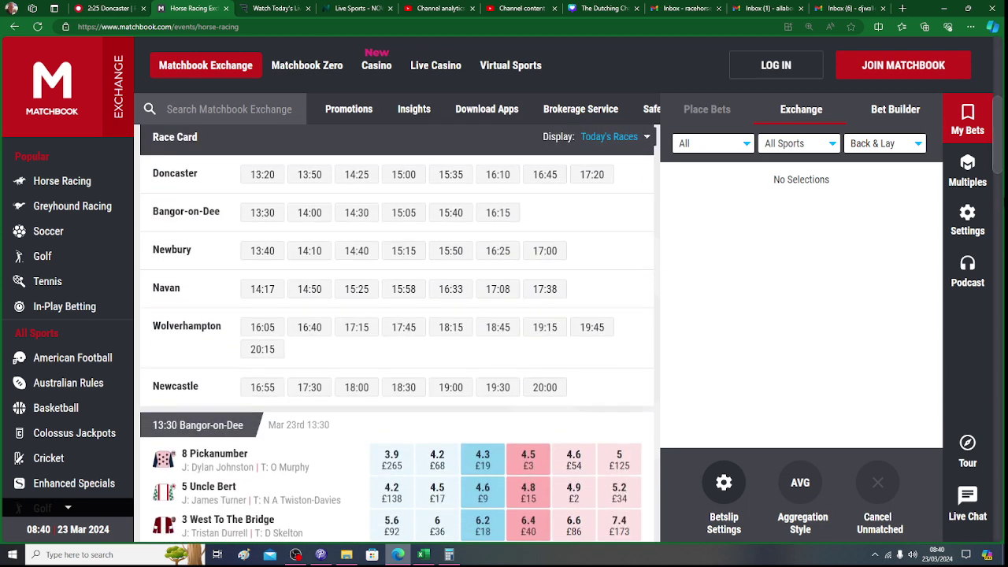
click(357, 136)
scroll(357, 144, down, 2)
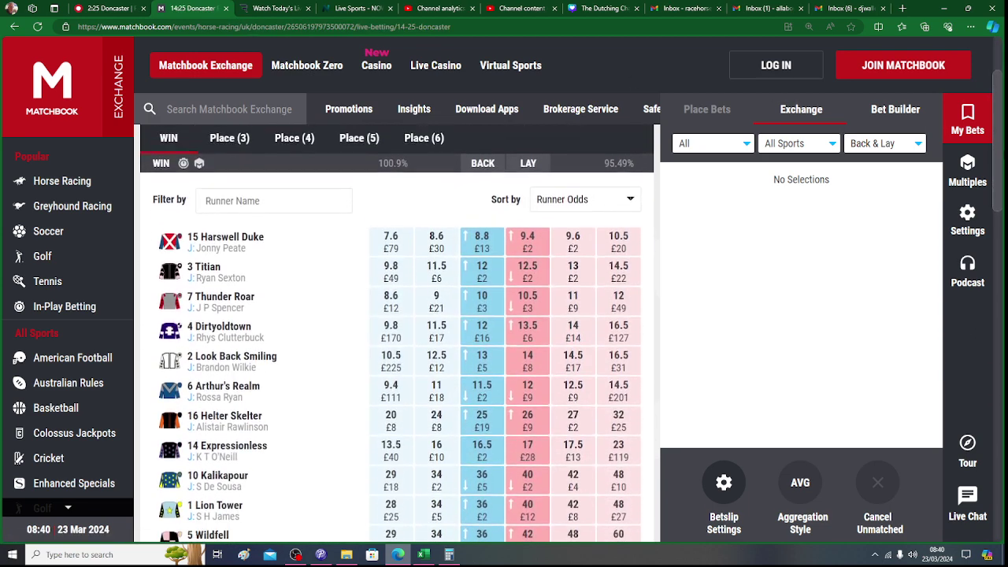
scroll(357, 144, down, 1)
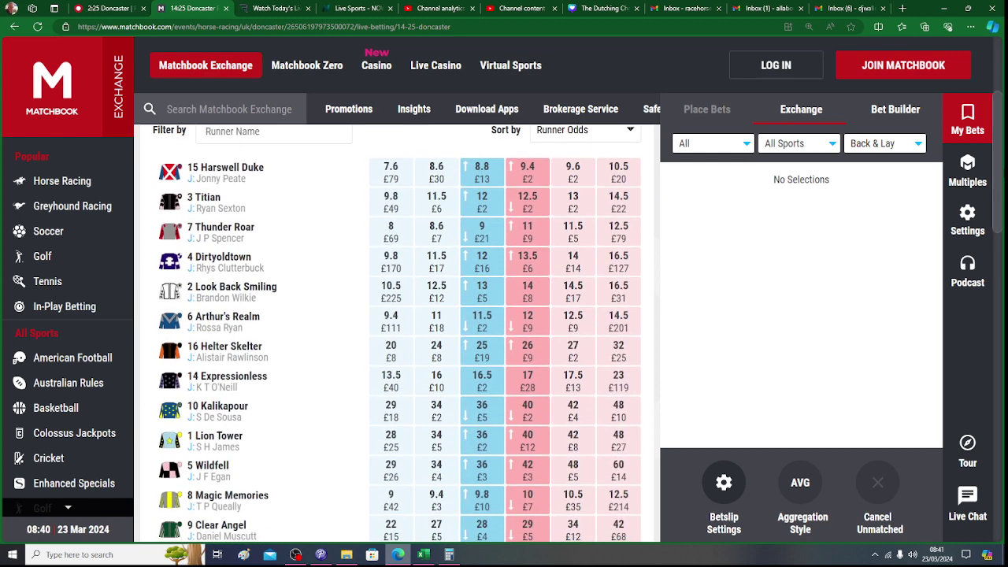
scroll(1001, 170, up, 1)
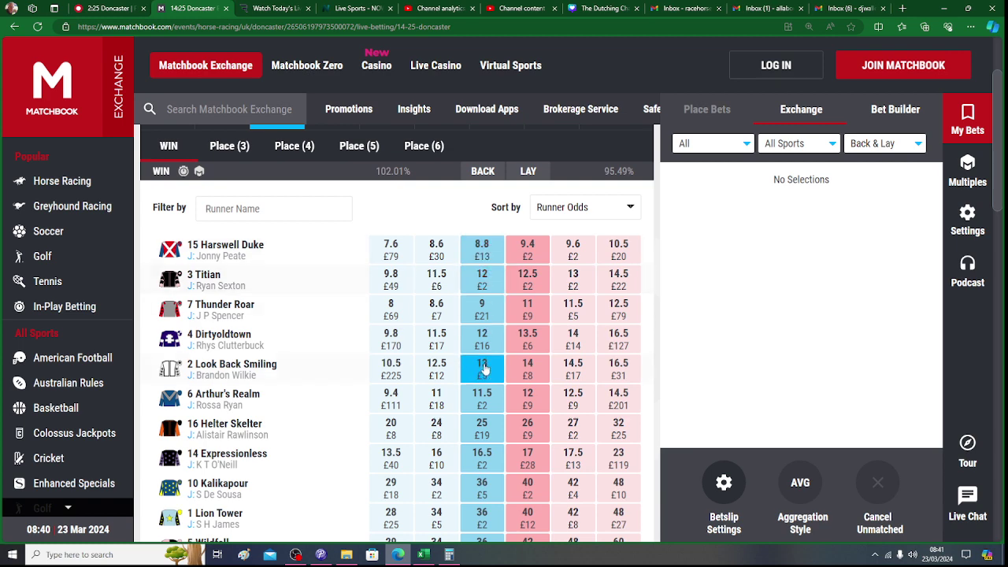
Enter 12 as Titian's Betfair SP in the Doncaster 14.25 sheet in Excel.
click(424, 553)
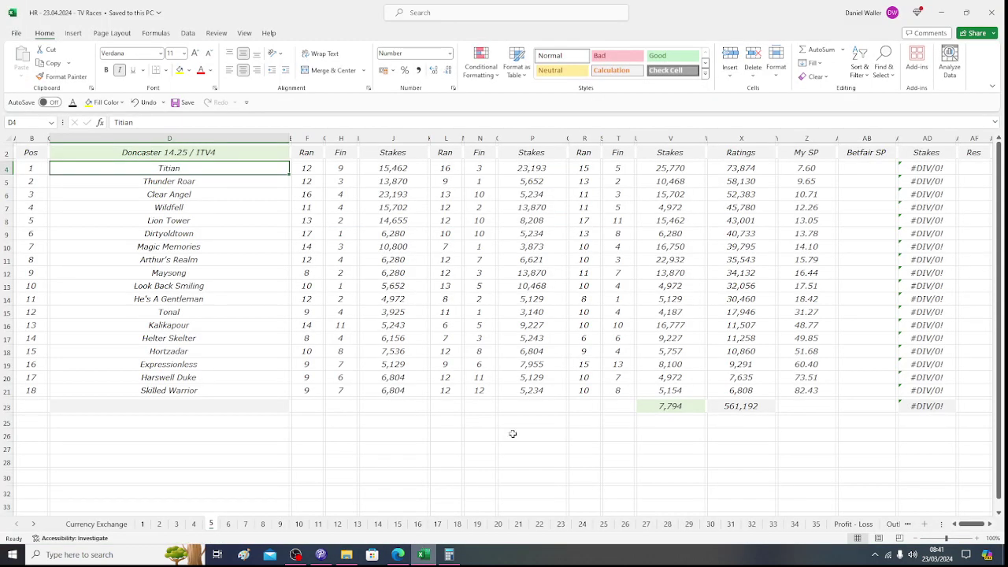
click(854, 167)
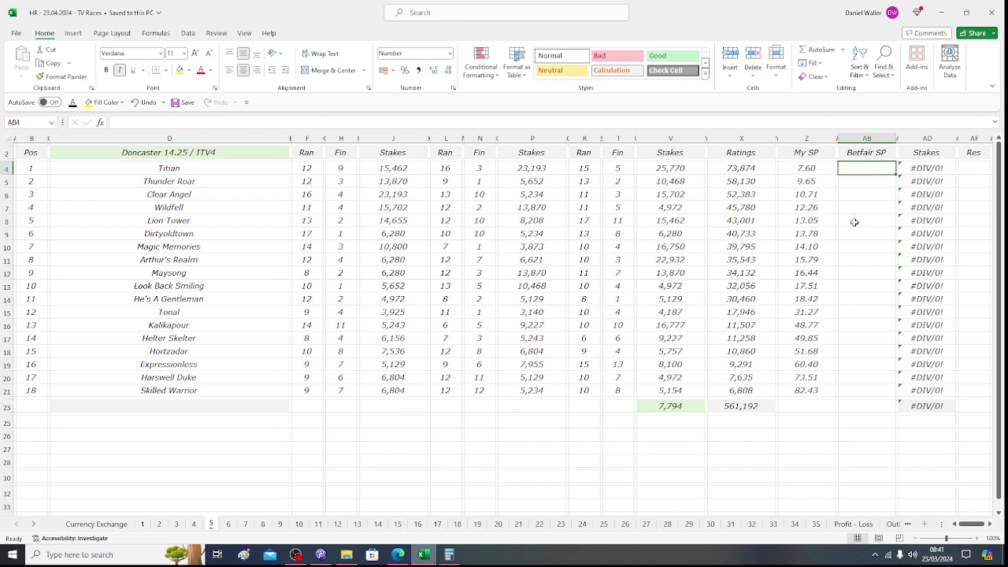
text(12)
key(Return)
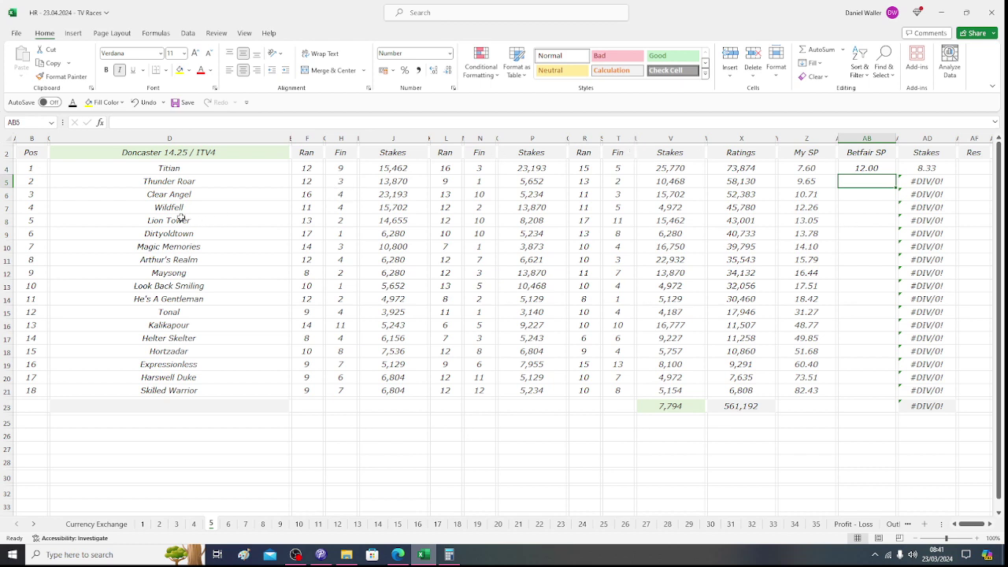
Look up Thunder Roar's back odds in the Matchbook win market and enter 9.6 as its Betfair SP in Excel.
click(404, 557)
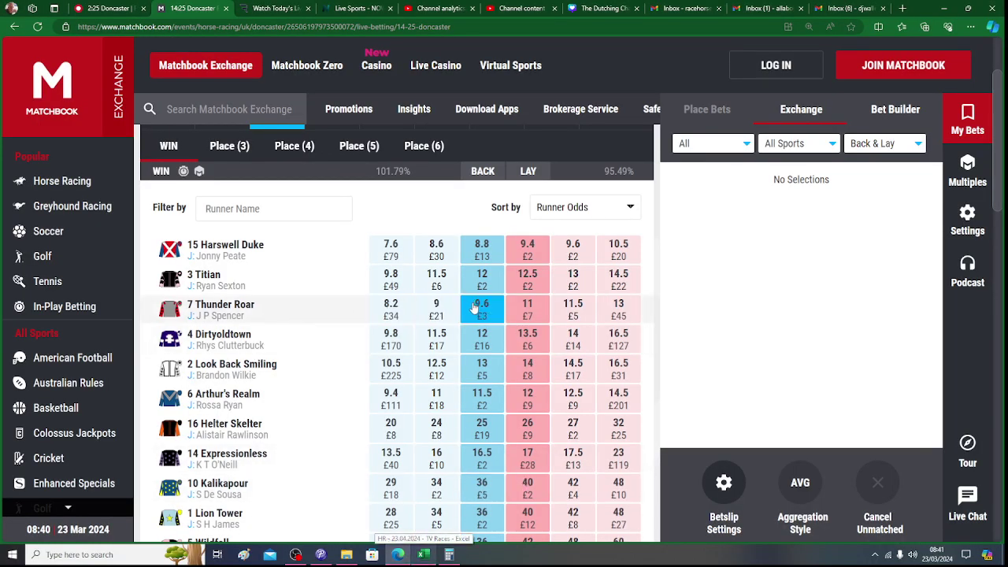
click(428, 556)
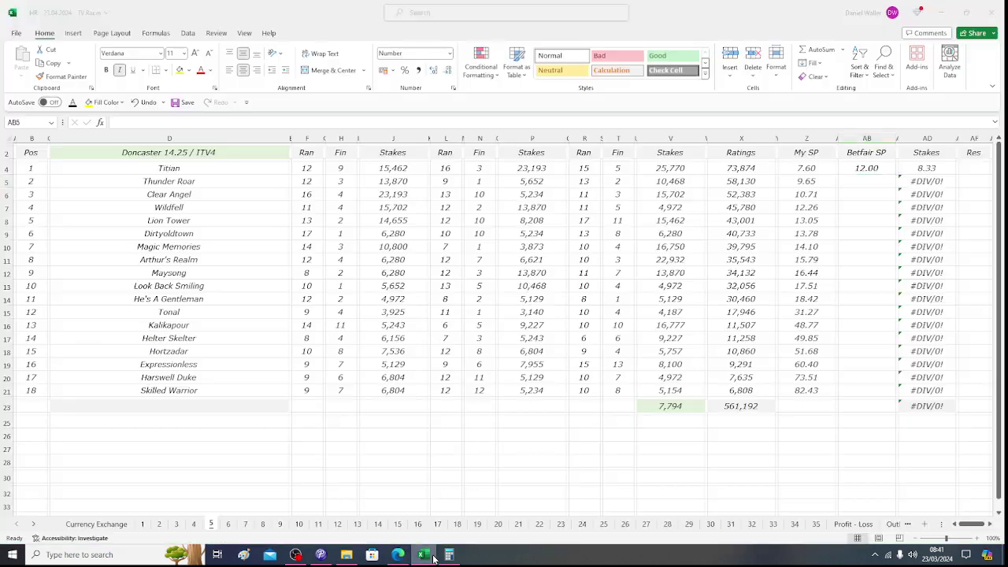
text(9.6)
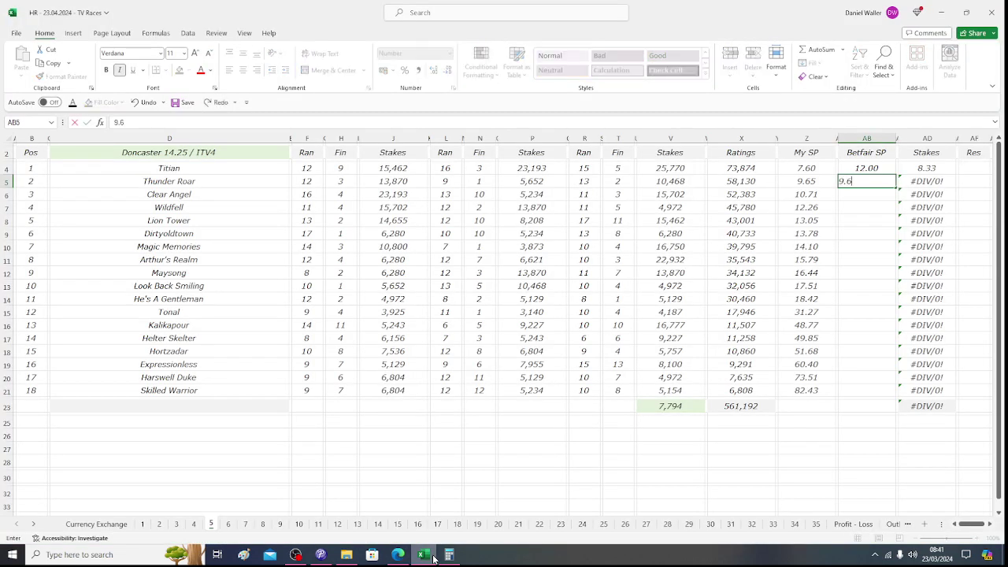
key(Tab)
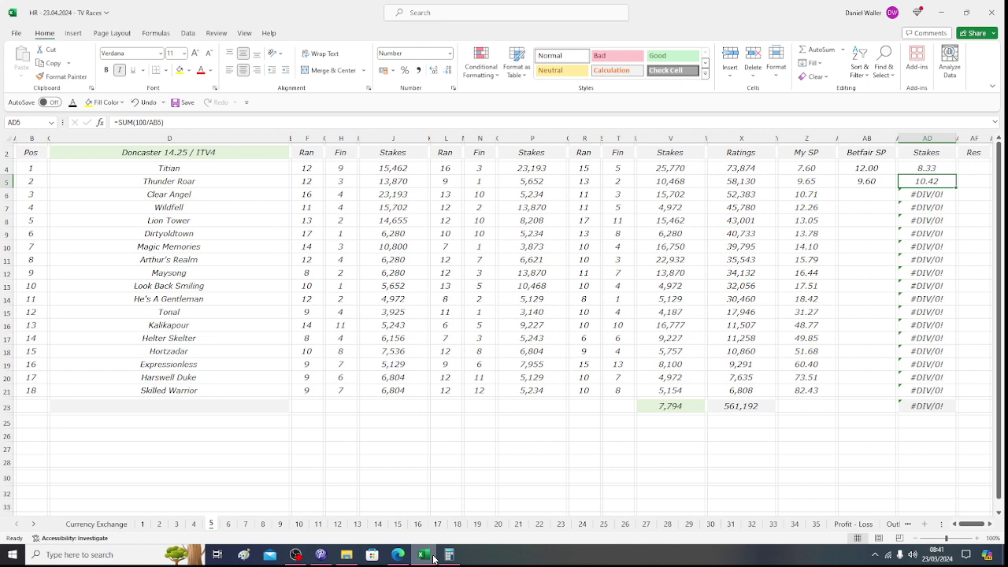
key(Down)
key(Left)
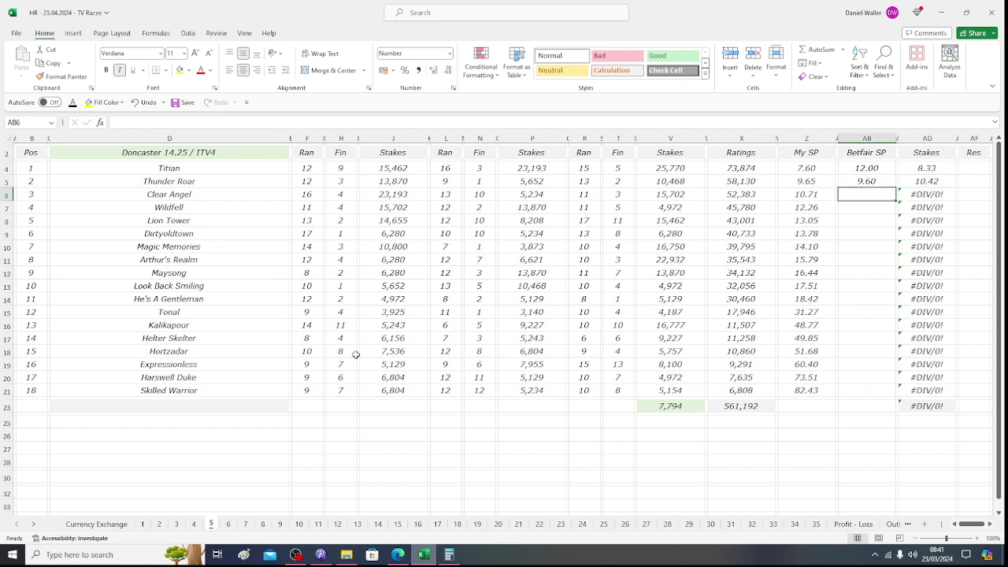
Find Clear Angel's back odds in the Matchbook win market and enter 28 as its Betfair SP in the Excel sheet.
click(404, 556)
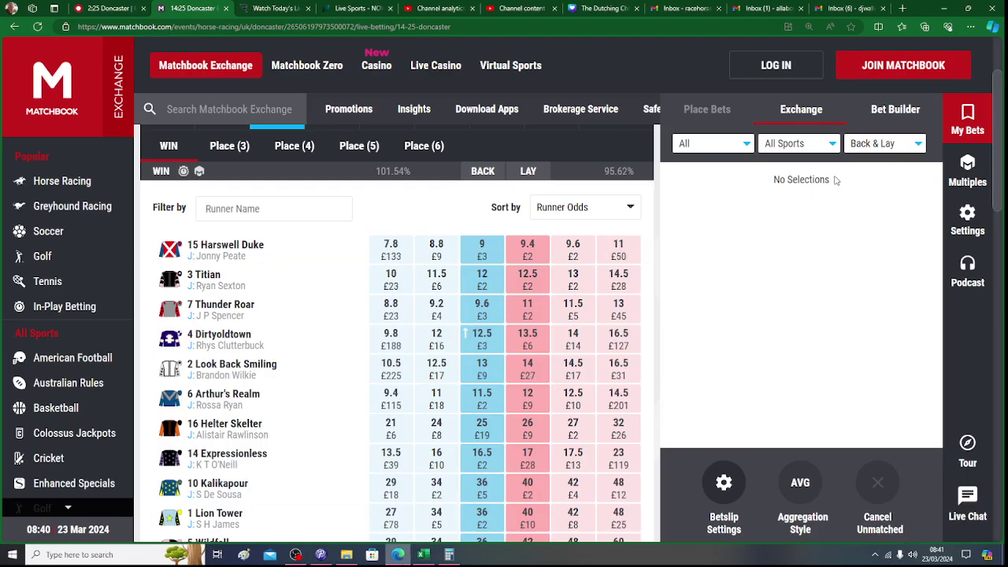
scroll(1001, 217, down, 2)
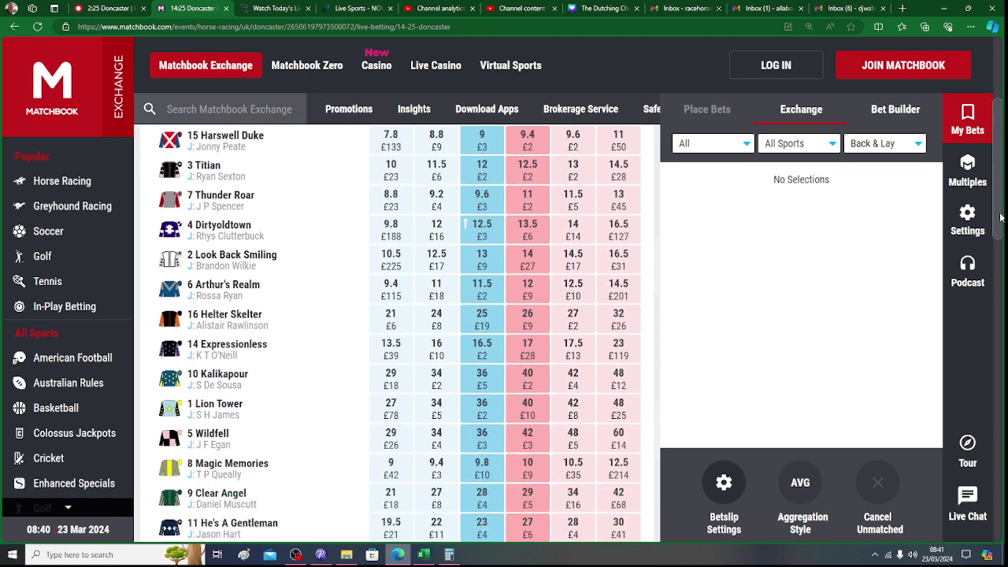
scroll(1002, 217, down, 2)
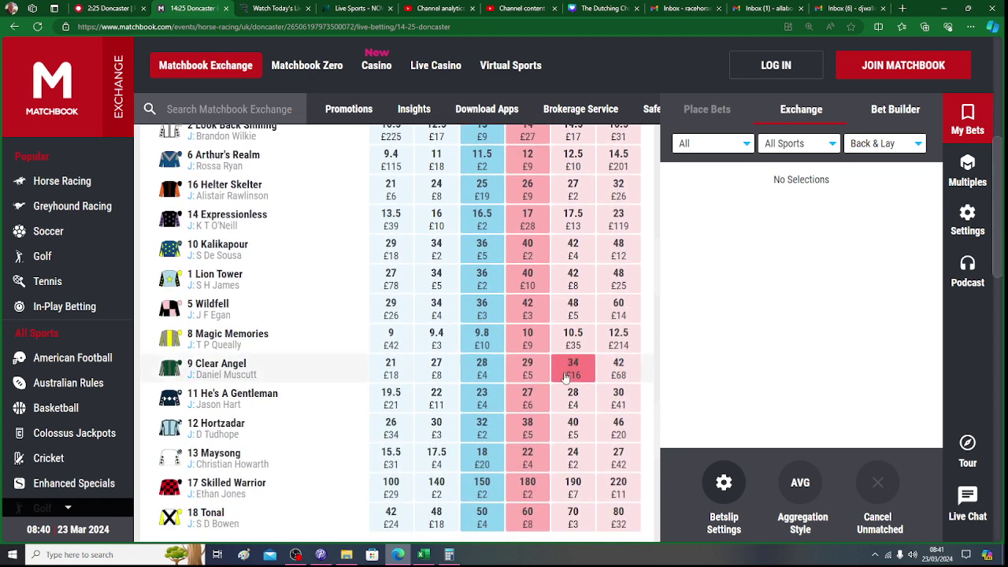
click(423, 554)
text(28)
key(Tab)
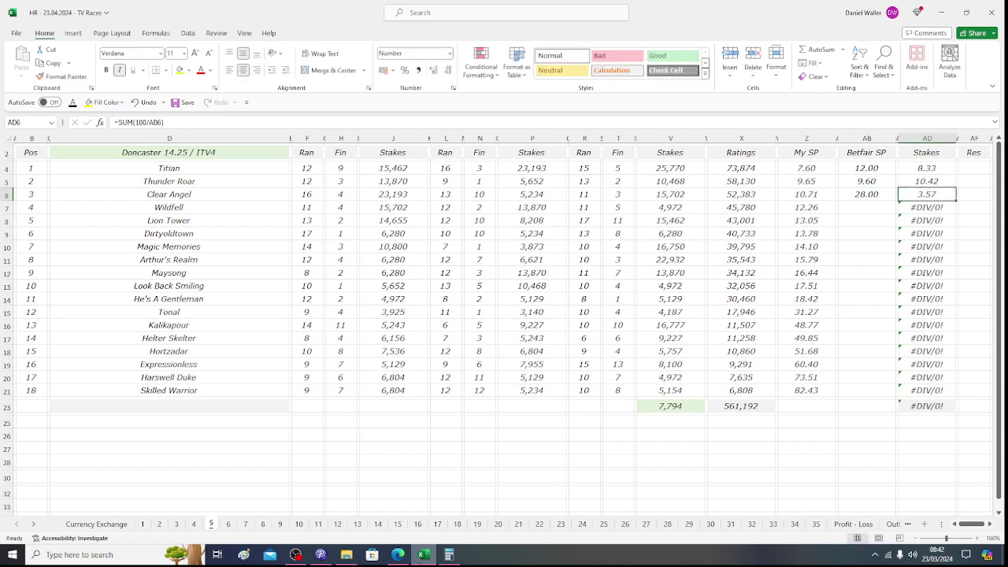
key(Down)
key(Left)
key(Left)
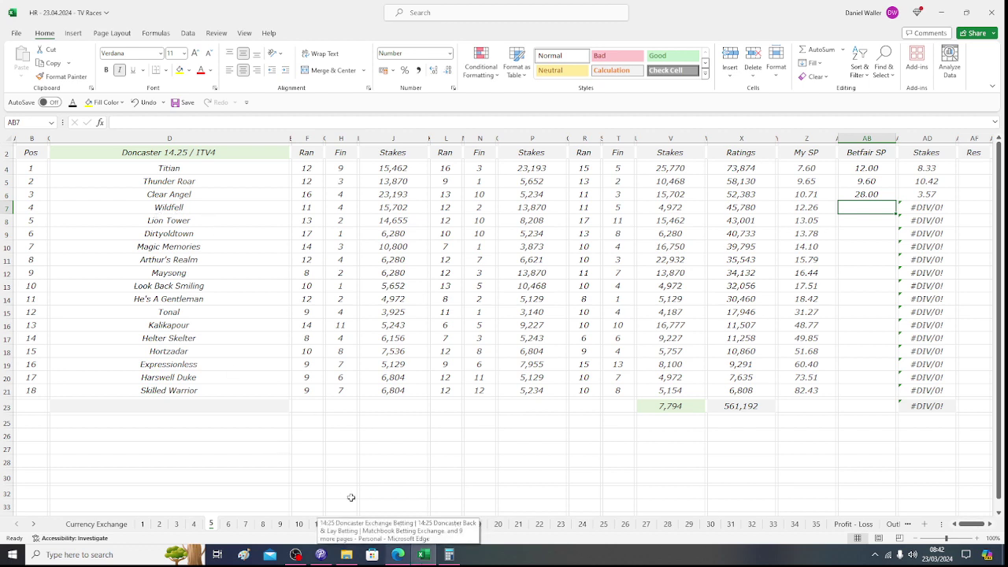
Check Wildfell's back odds on Matchbook and record 36 as its Betfair SP in the Doncaster 14.25 sheet.
click(401, 556)
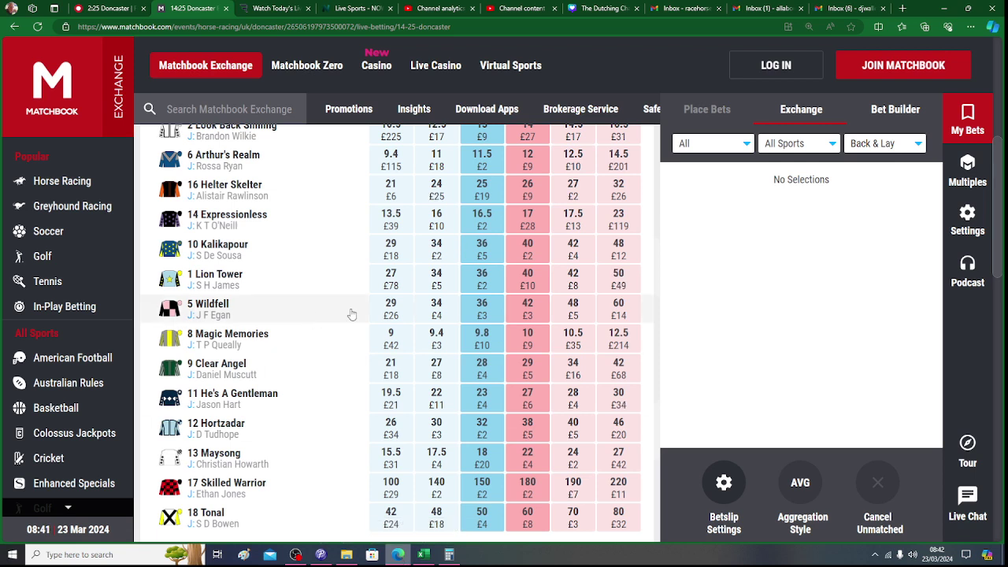
click(423, 554)
text(36)
key(Tab)
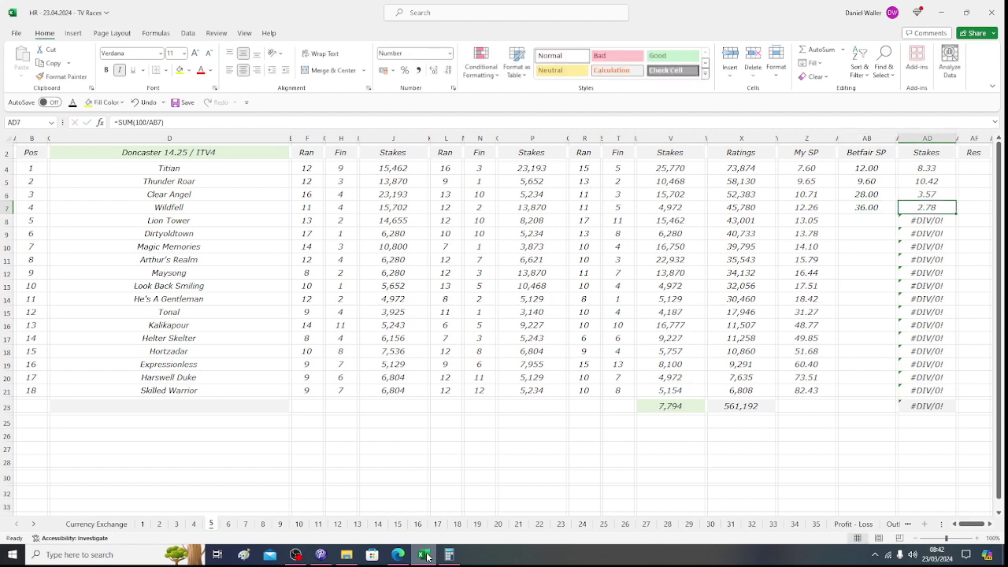
key(Return)
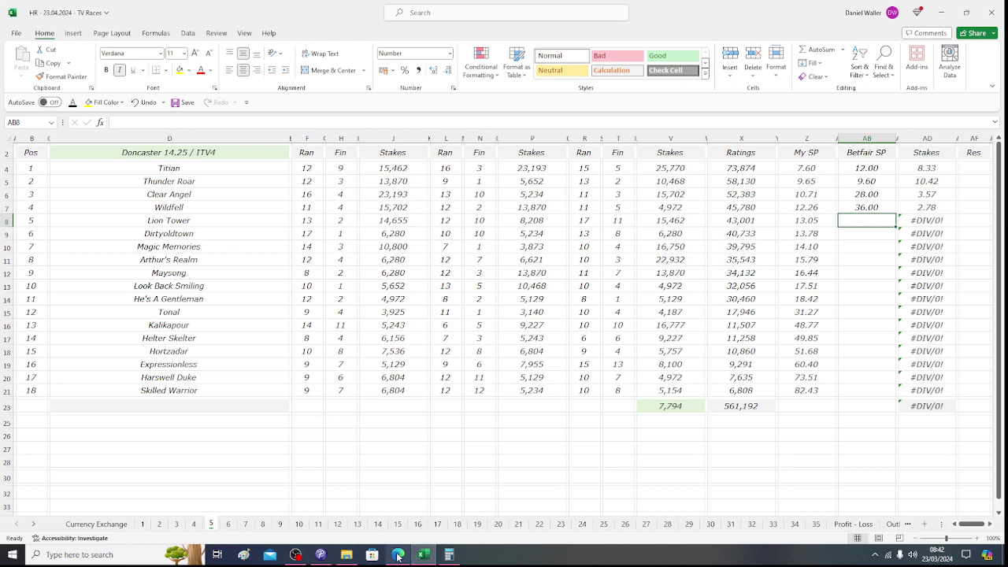
Check Lion Tower's back odds on Matchbook and record 36 as its Betfair SP in Excel.
key(alt+Tab)
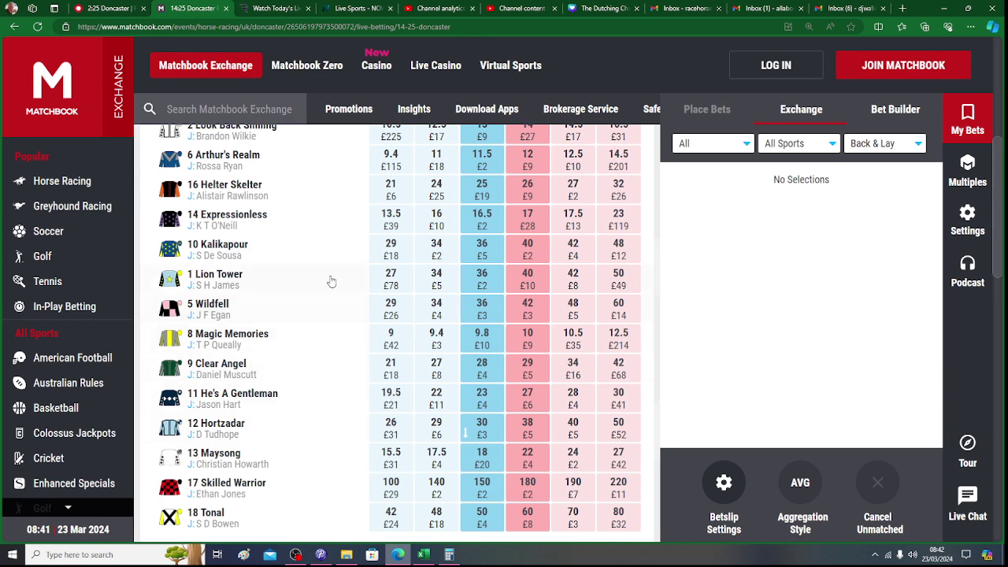
click(424, 555)
text(36)
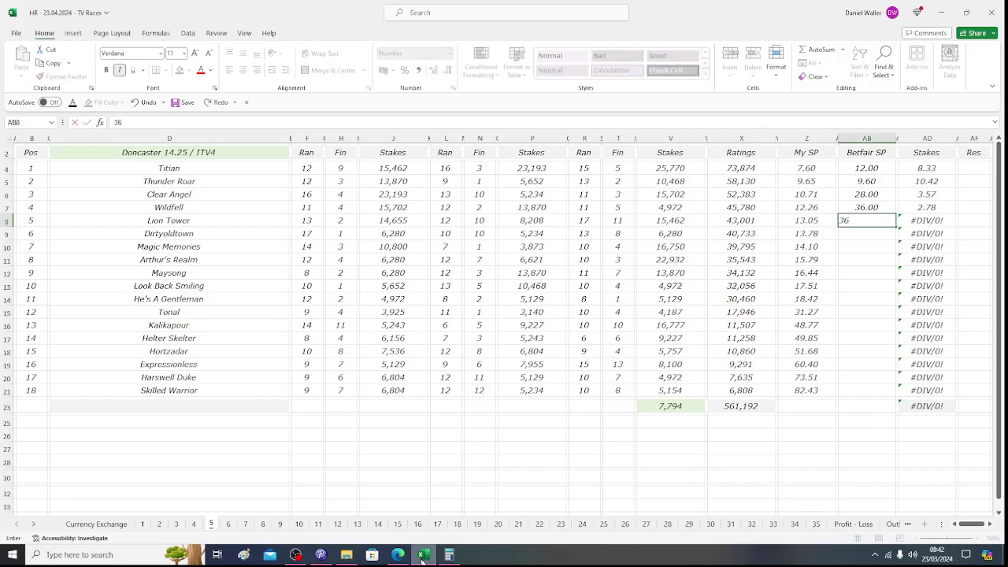
key(Tab)
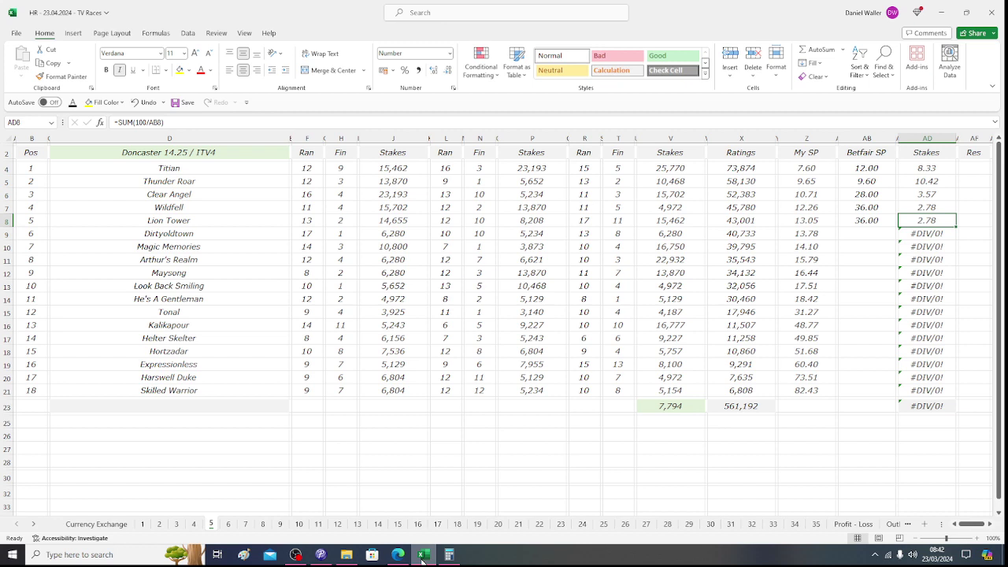
key(Down)
key(Left)
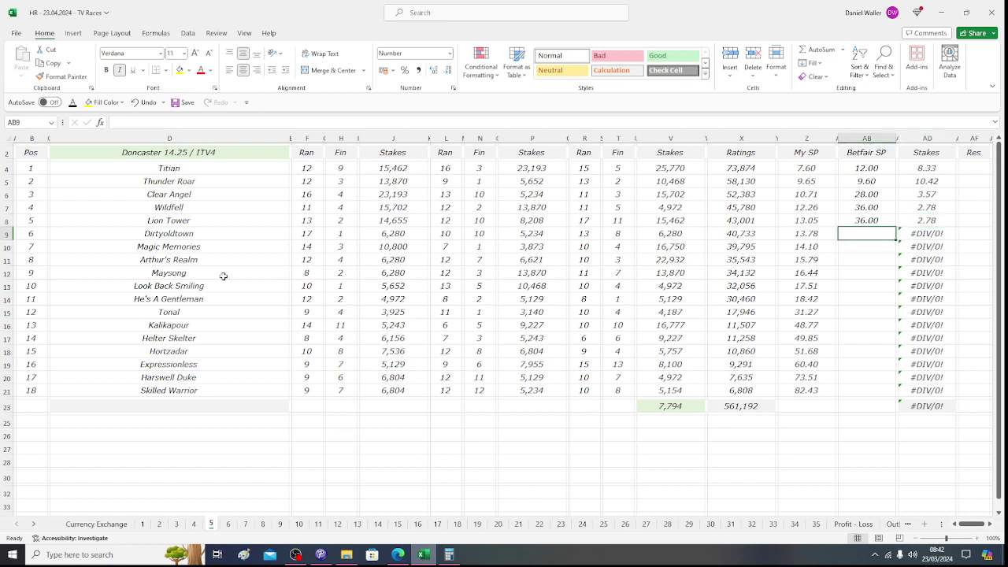
Look up Dirtyoldtown's back odds on Matchbook, enter 12.5 as its Betfair SP in Excel, and check the combined stakes of the top six runners.
click(398, 554)
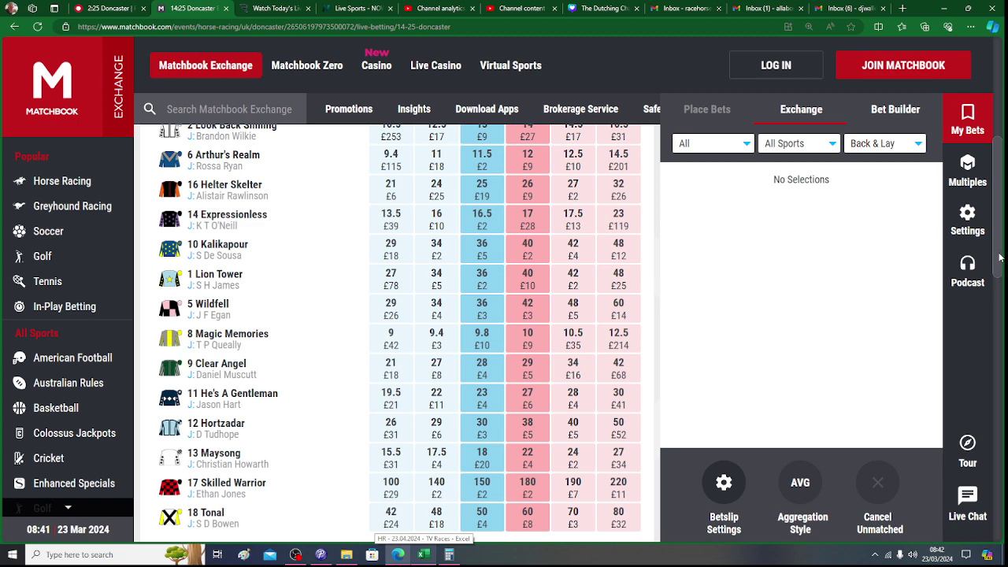
drag(998, 258, 1002, 213)
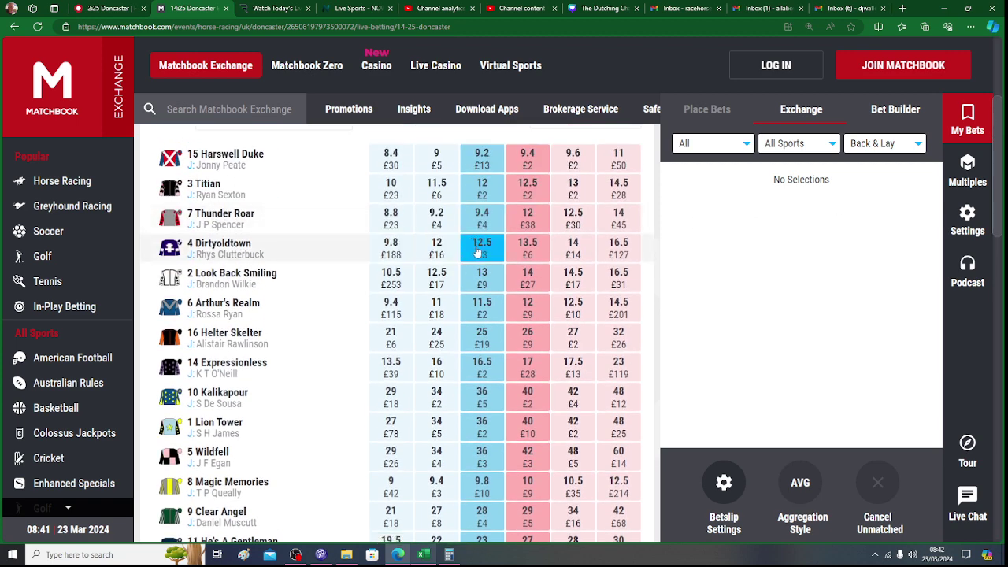
click(423, 554)
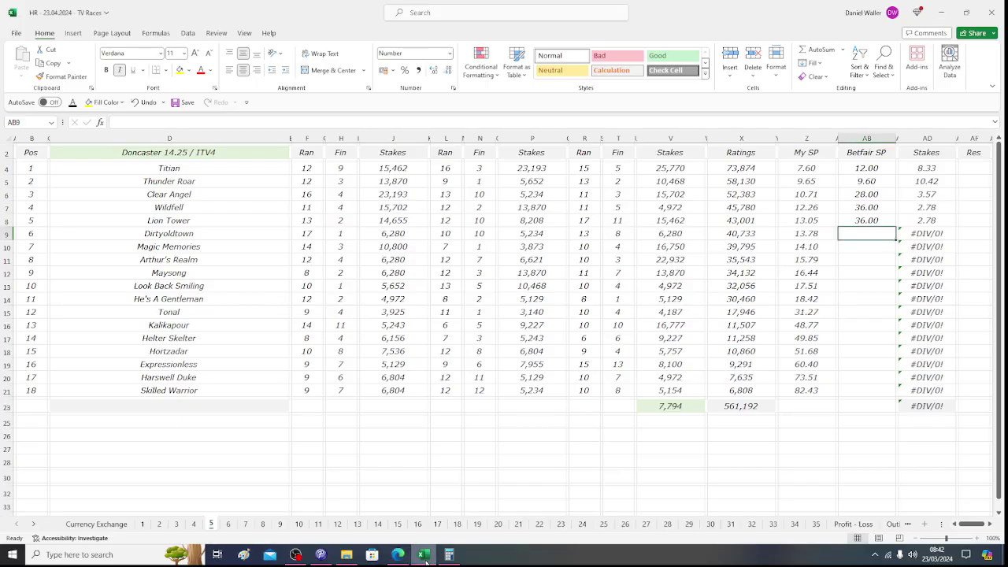
text(12.5)
key(Tab)
key(Tab)
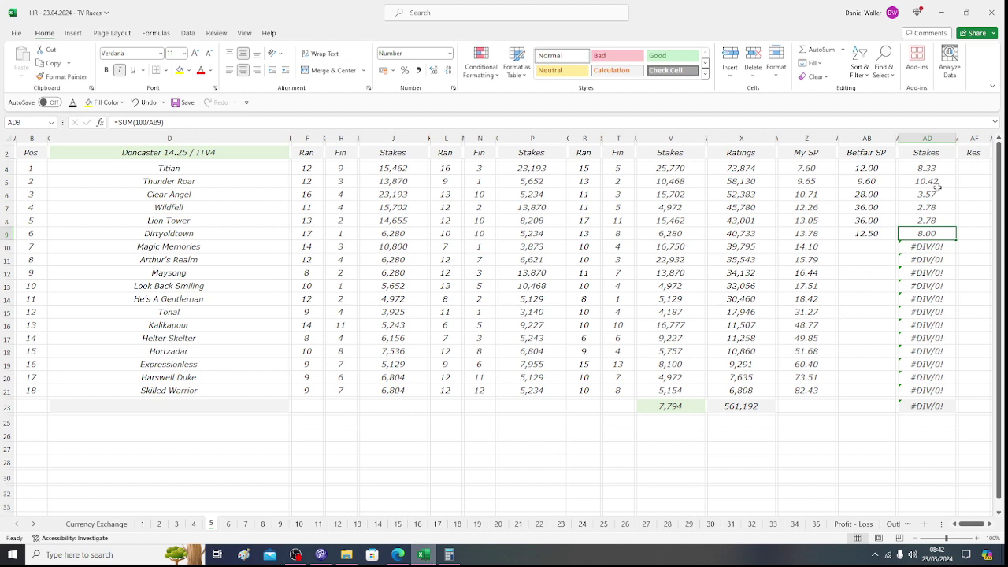
drag(929, 171, 930, 231)
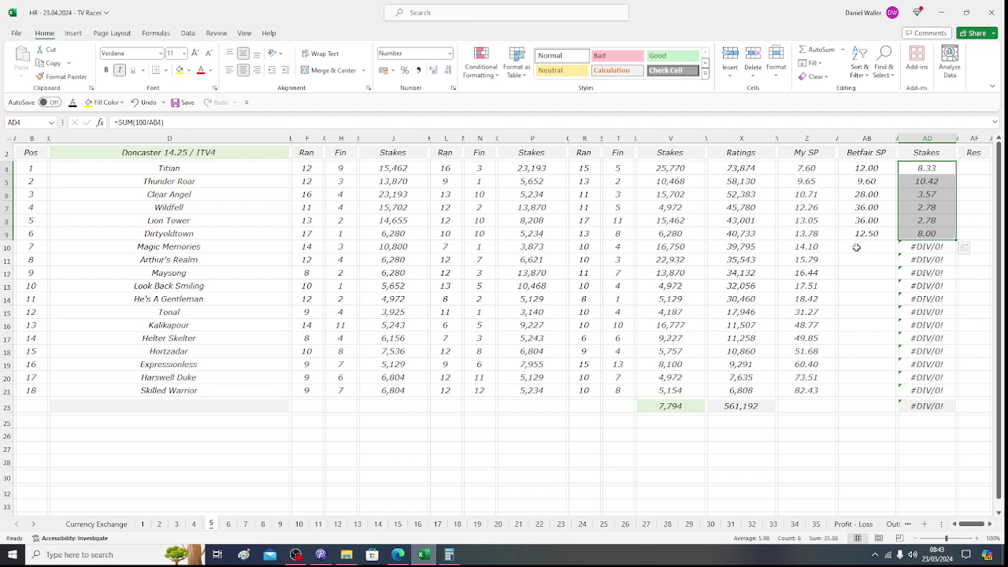
Find Magic Memories' back odds on Matchbook and enter 9.8 as its Betfair SP in the Excel sheet.
click(857, 247)
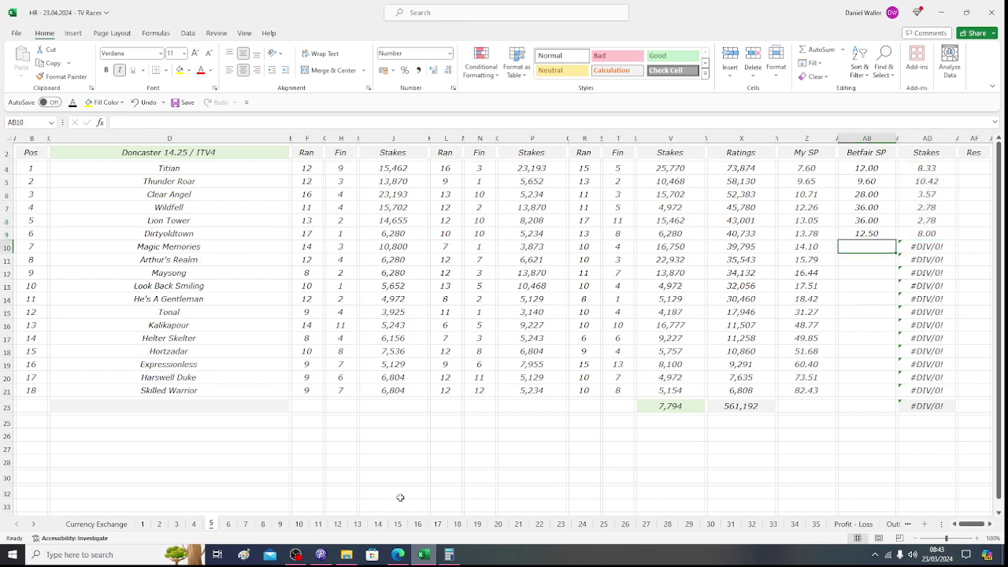
click(397, 554)
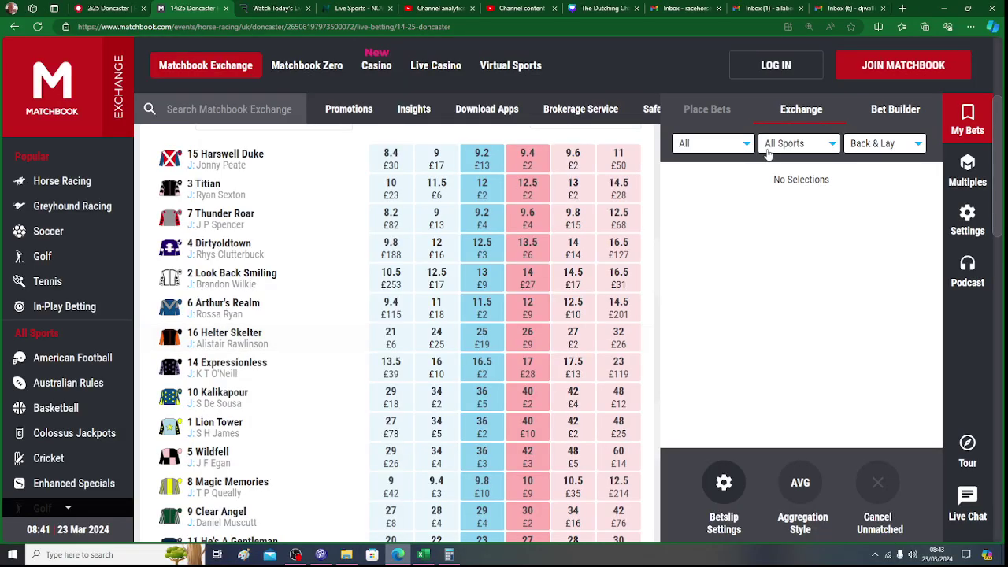
scroll(472, 393, down, 1)
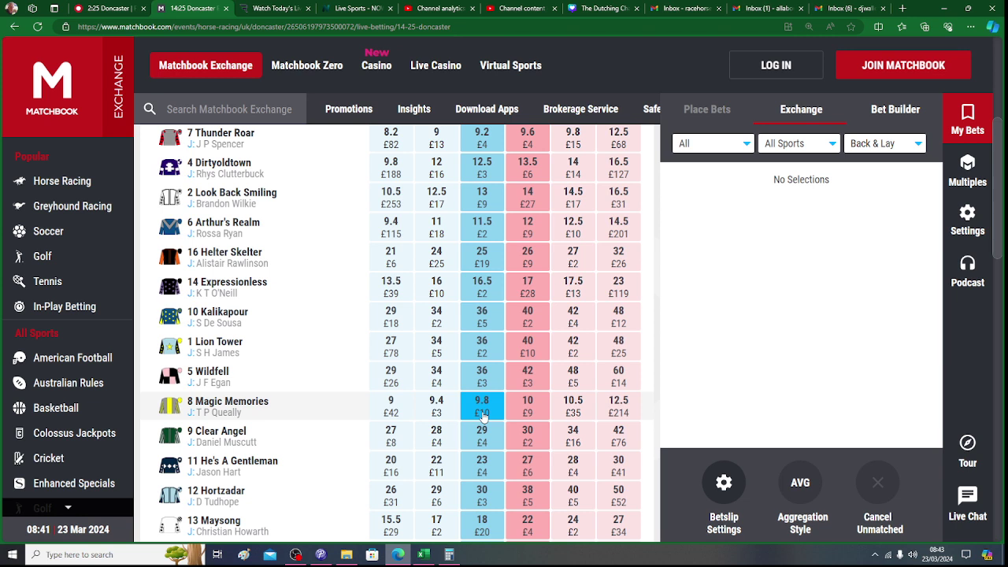
click(429, 556)
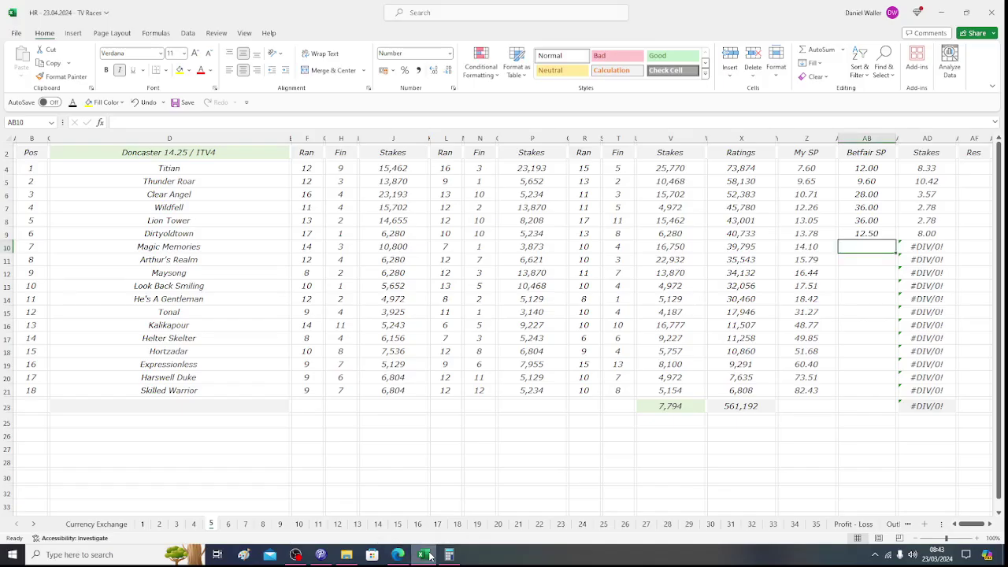
text(9.8)
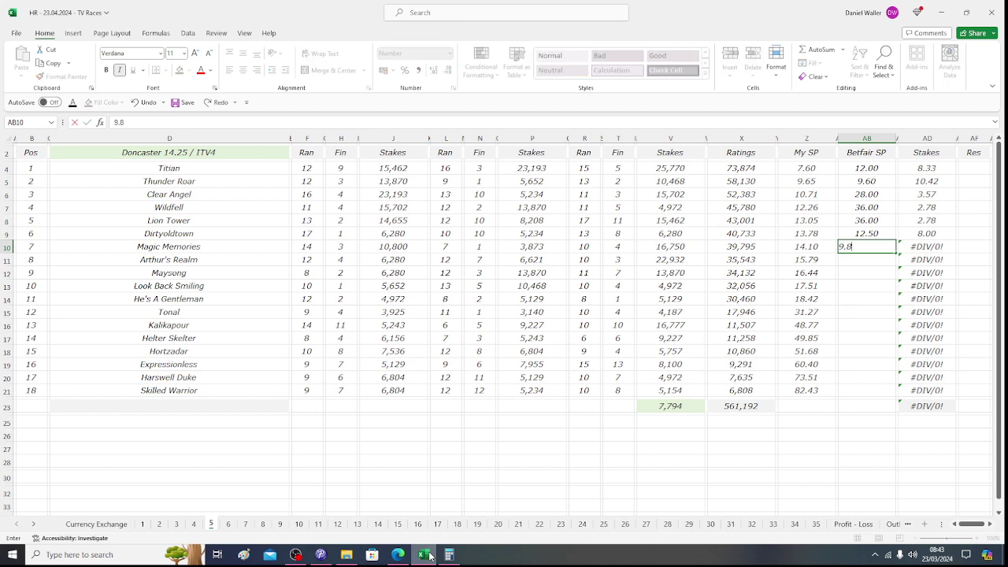
key(Tab)
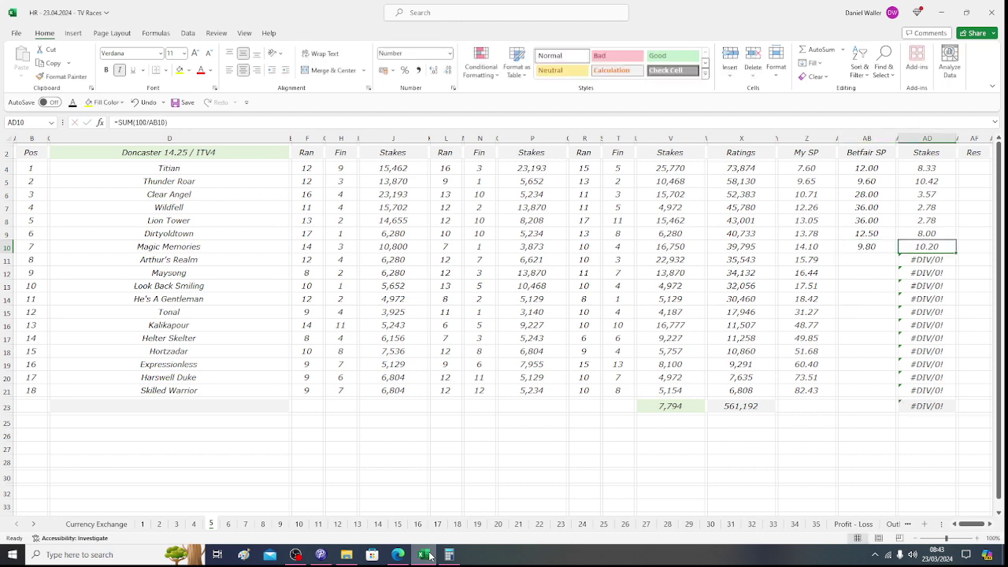
key(Down)
key(Left)
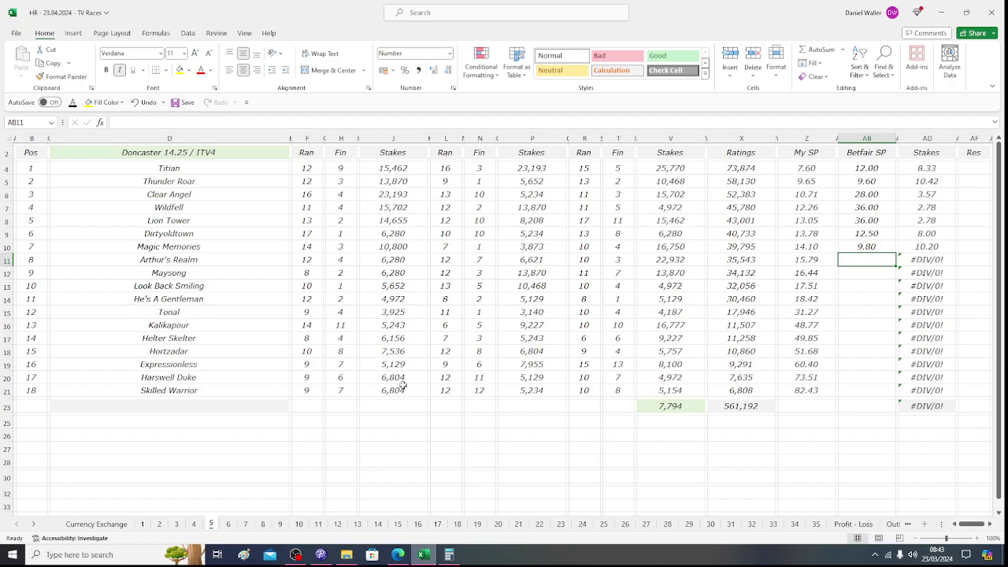
Look up Arthur's Realm's back odds on Matchbook and enter 11.5 as its Betfair SP in Excel.
click(403, 557)
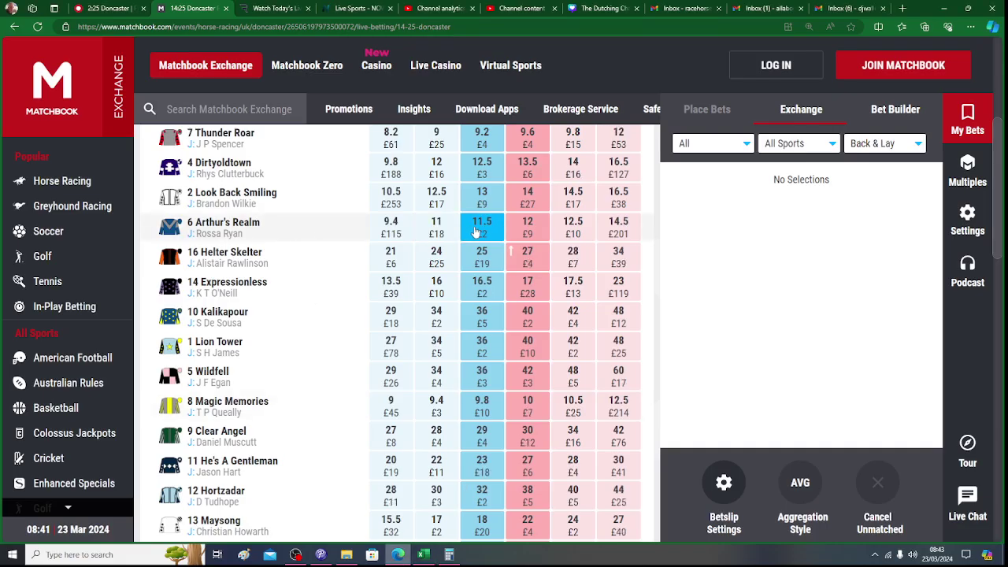
click(423, 555)
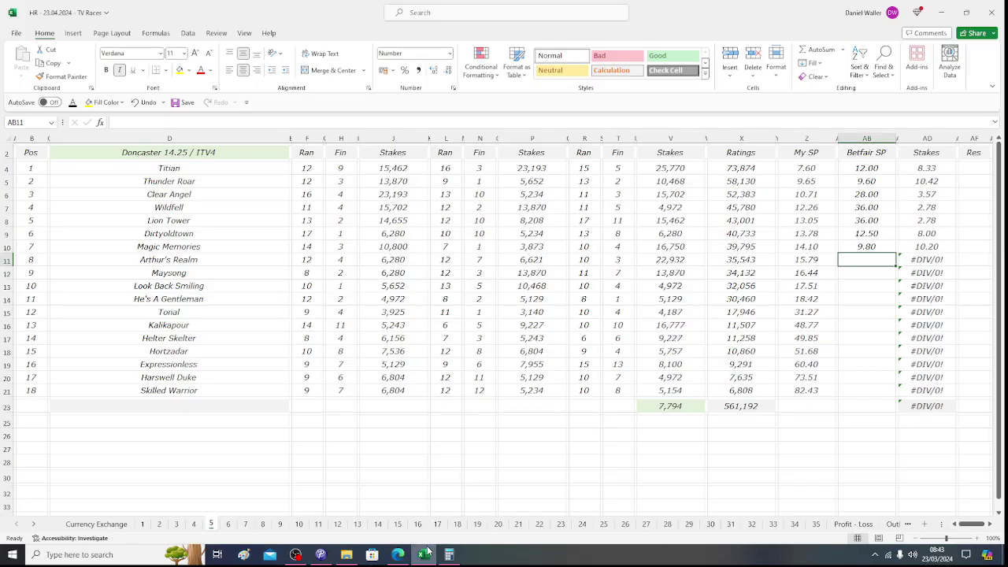
text(11.5)
key(Return)
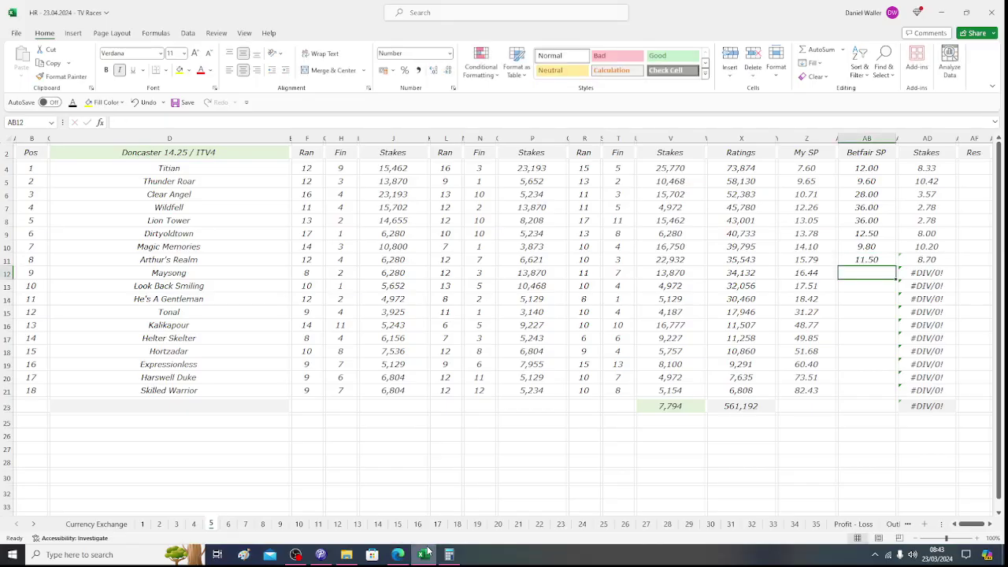
Check the combined stakes of the top seven runners and overwrite Arthur's Realm's stake with 3.92.
click(920, 170)
drag(920, 170, 919, 246)
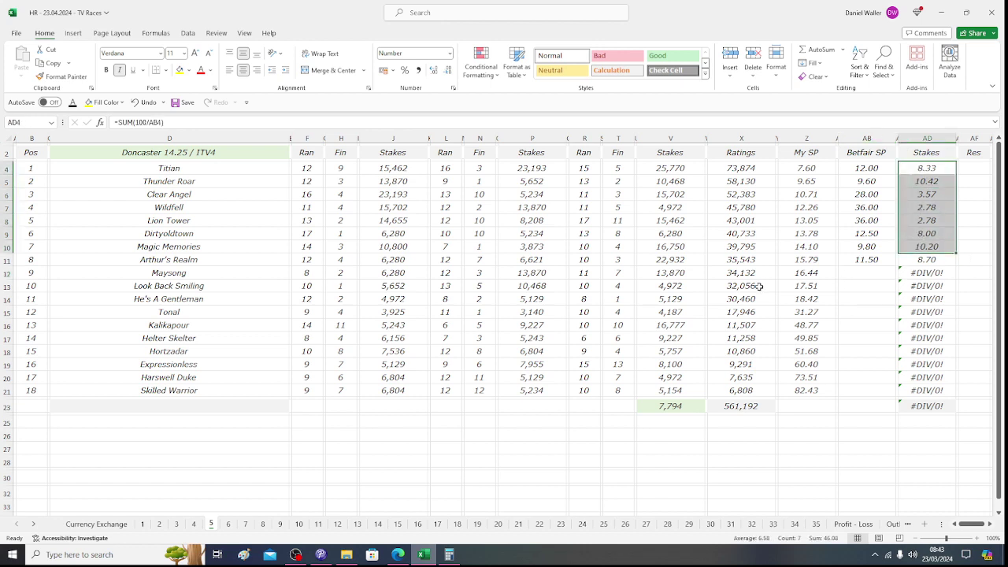
click(909, 263)
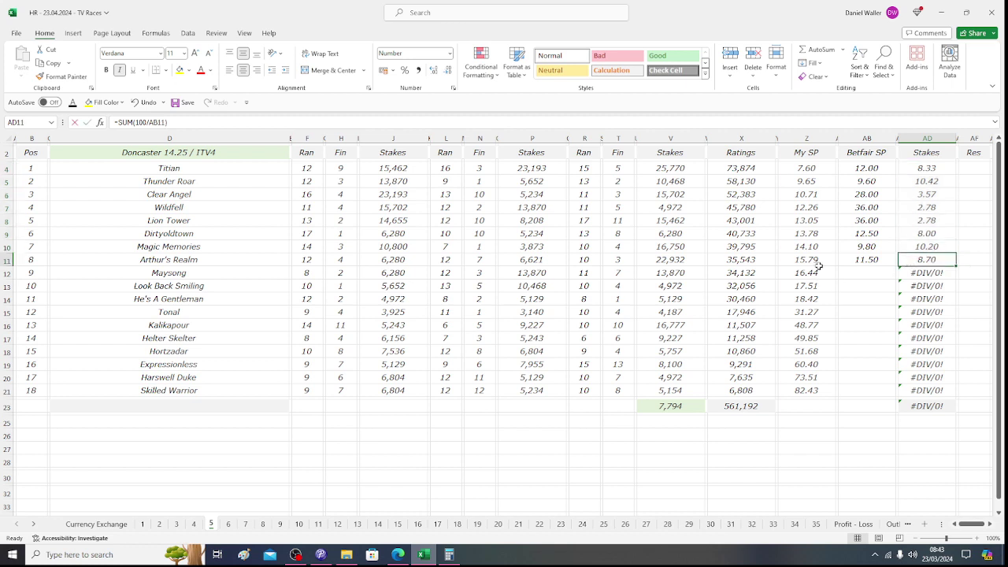
text(3.92)
key(Return)
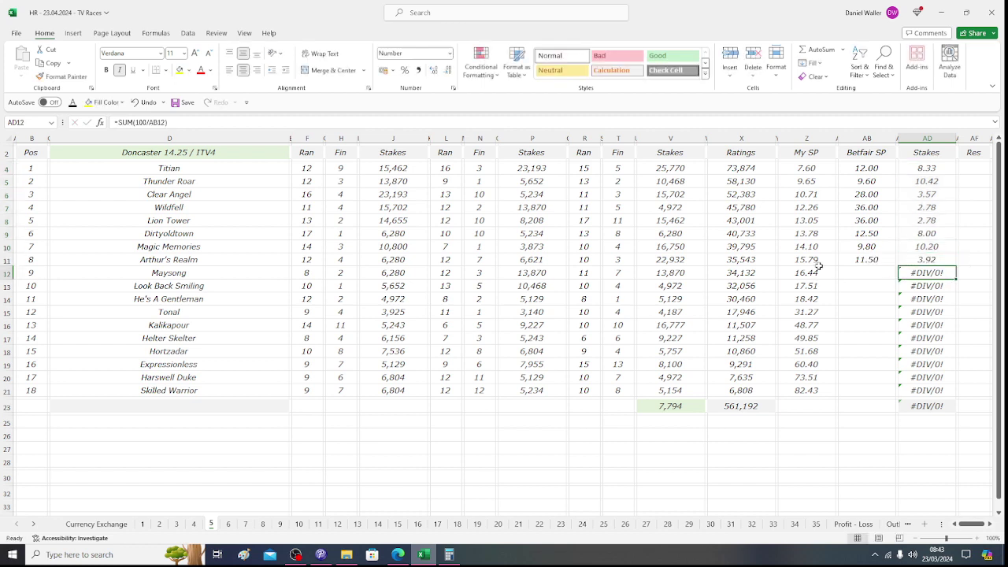
Clear the stake formulas of the unbacked runners ranked 9 to 18, from Maysong down to Skilled Warrior.
key(BackSpace)
key(Return)
key(BackSpace)
key(Return)
key(BackSpace)
key(Return)
key(BackSpace)
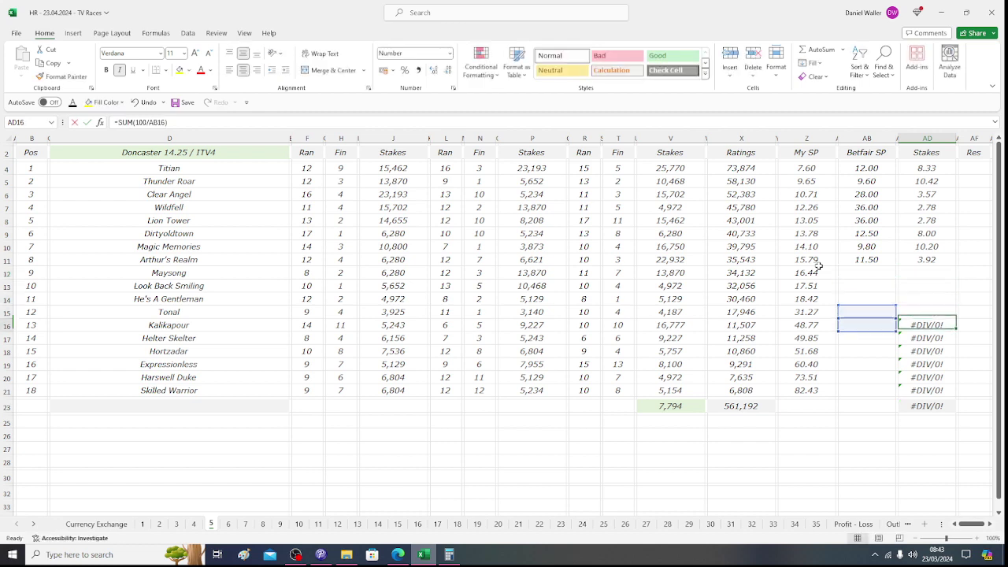
key(Return)
key(BackSpace)
key(Return)
key(BackSpace)
key(Return)
key(BackSpace)
key(Return)
key(BackSpace)
key(Return)
Calculate the return on Arthur's Realm in Calculator by multiplying its 3.92 stake by the 11.5 odds, and return to Excel.
key(Up)
key(Up)
key(Up)
key(Up)
key(Up)
key(Up)
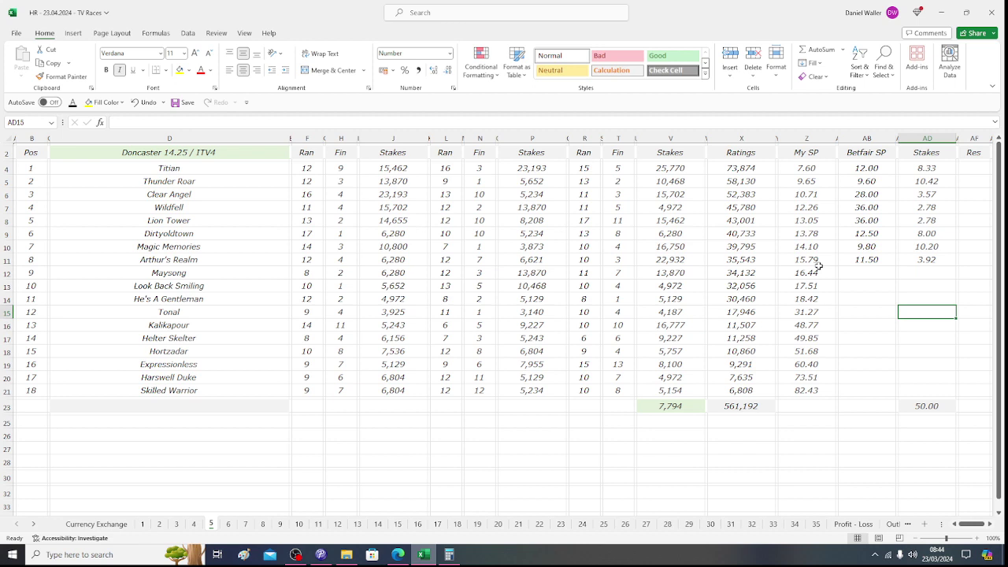
key(Up)
key(Up)
key(Up)
key(Up)
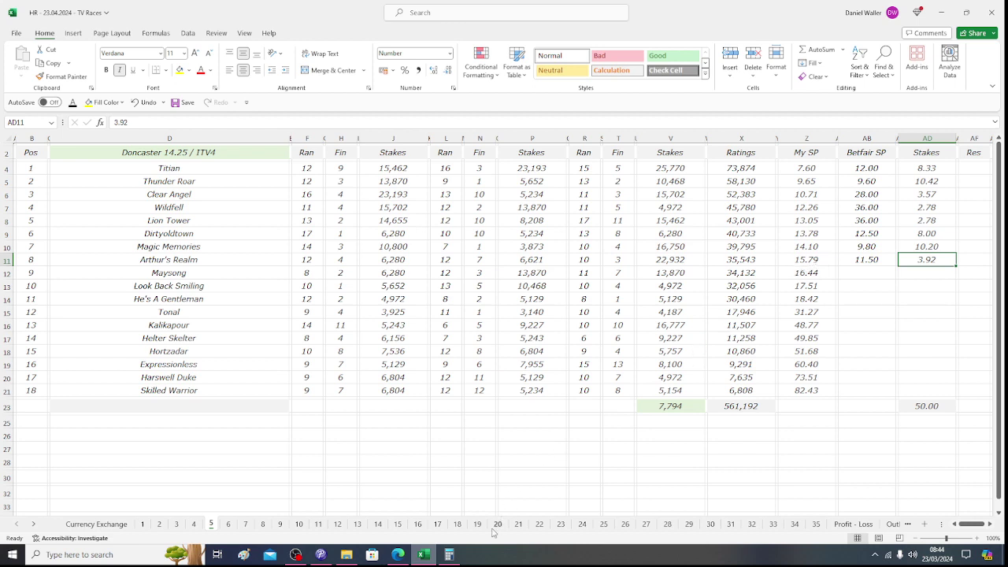
click(455, 559)
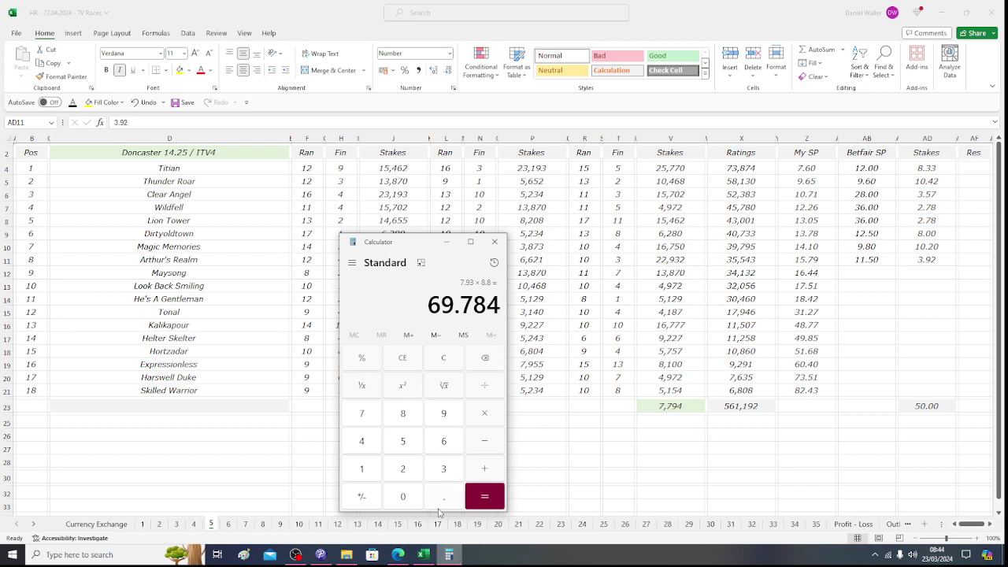
click(441, 473)
click(442, 496)
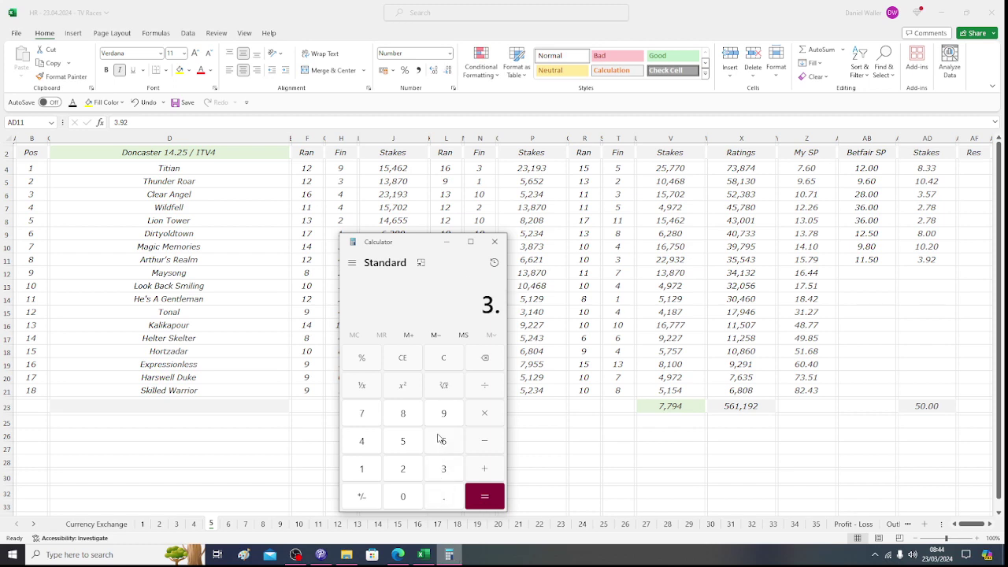
click(442, 418)
click(411, 468)
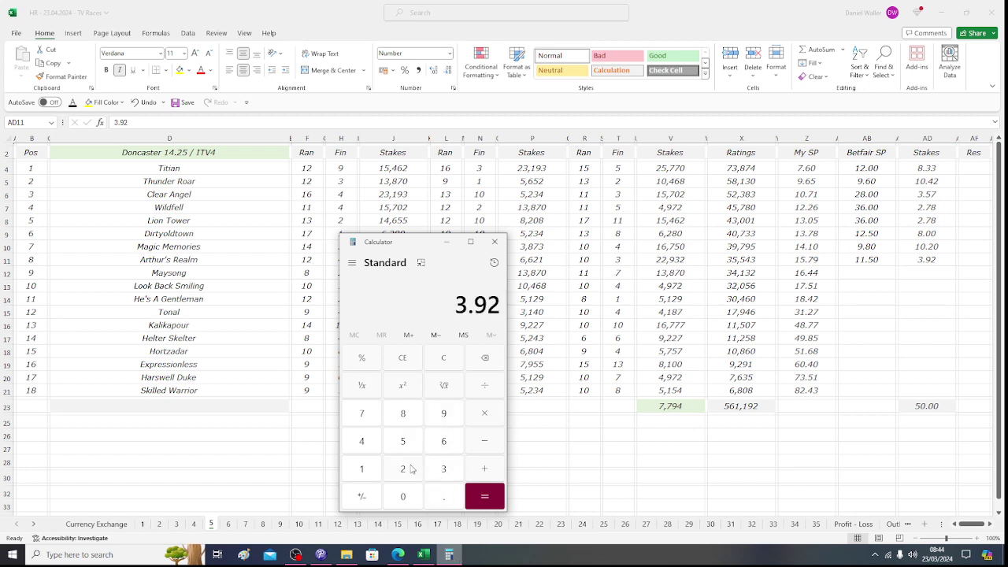
click(488, 411)
click(363, 472)
click(363, 473)
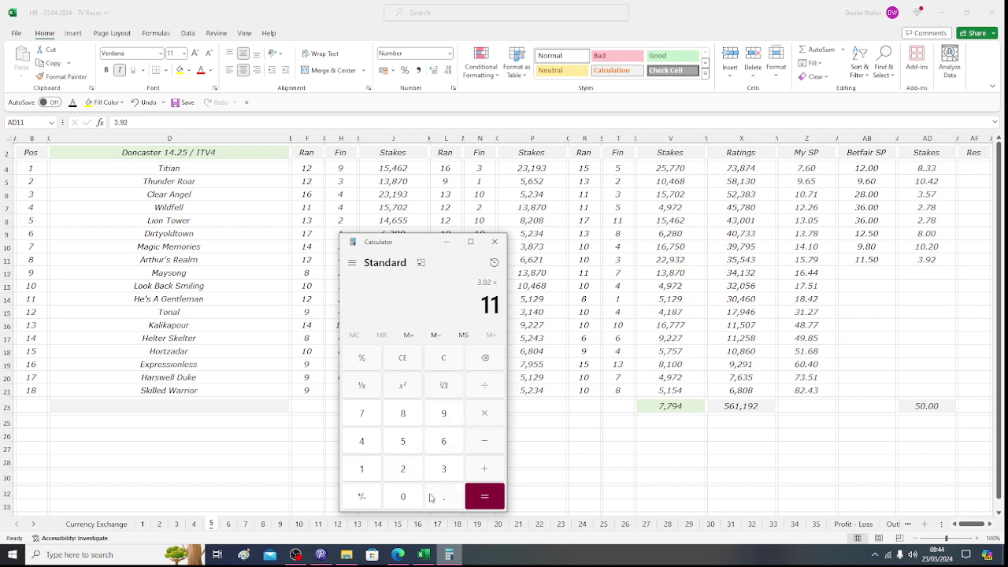
click(433, 497)
click(402, 442)
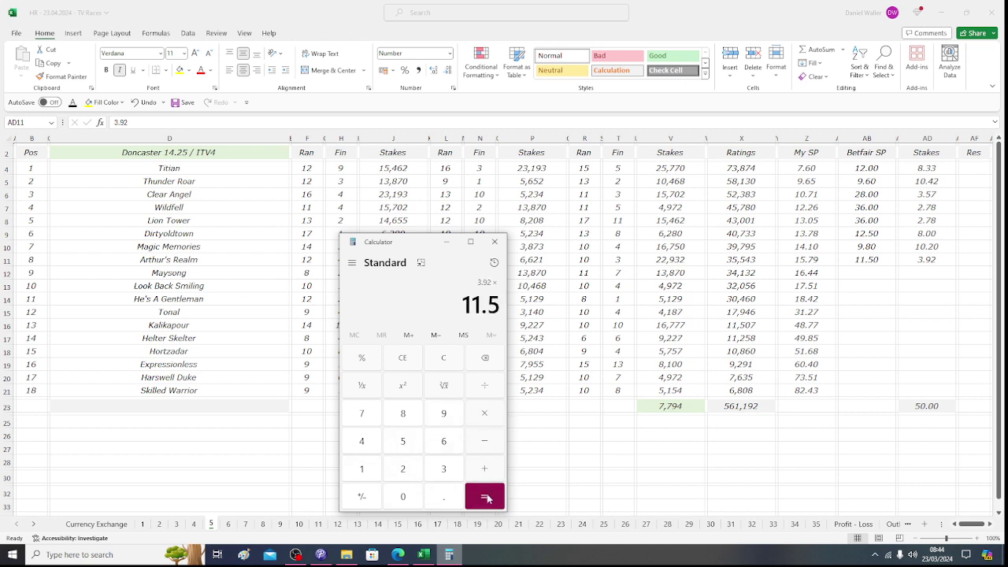
click(484, 493)
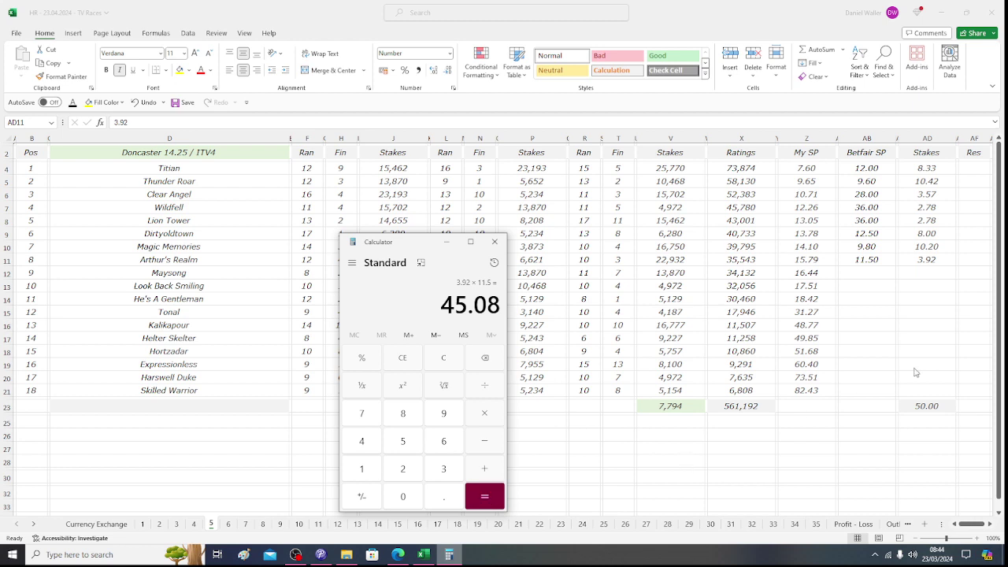
key(alt+Tab)
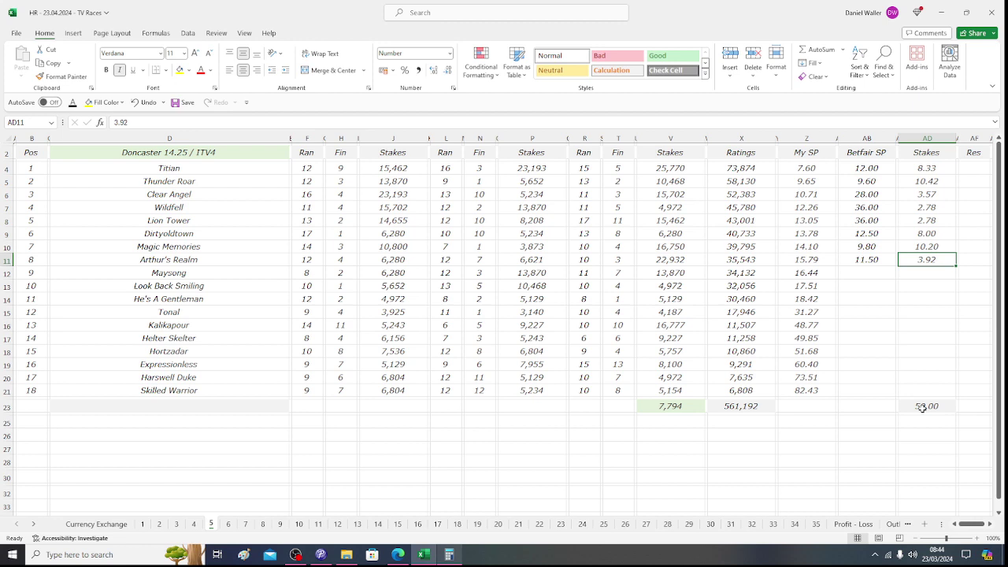
Go through the names of the backed Doncaster 14.25 runners from Titian down to Magic Memories.
click(218, 167)
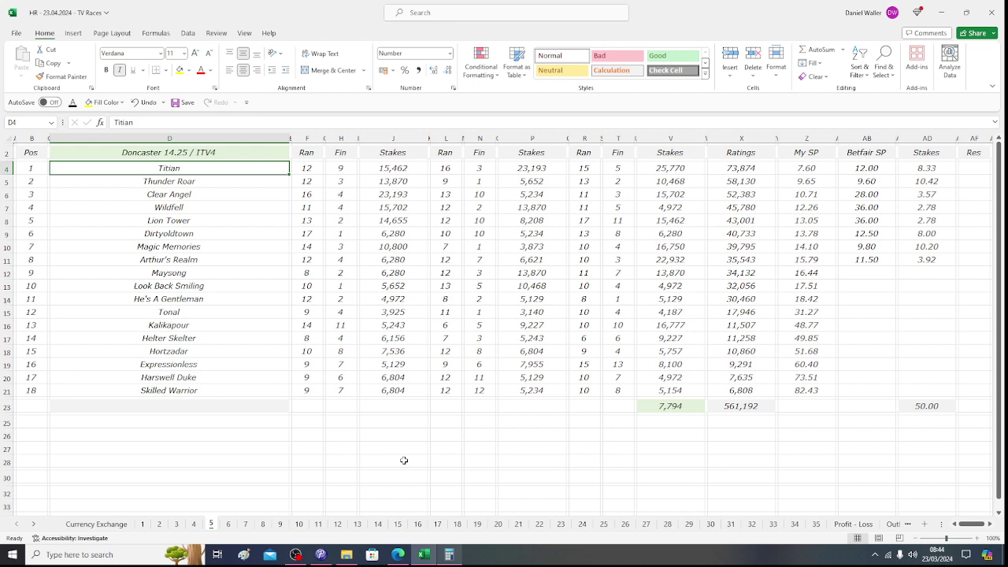
key(Down)
key(Down)
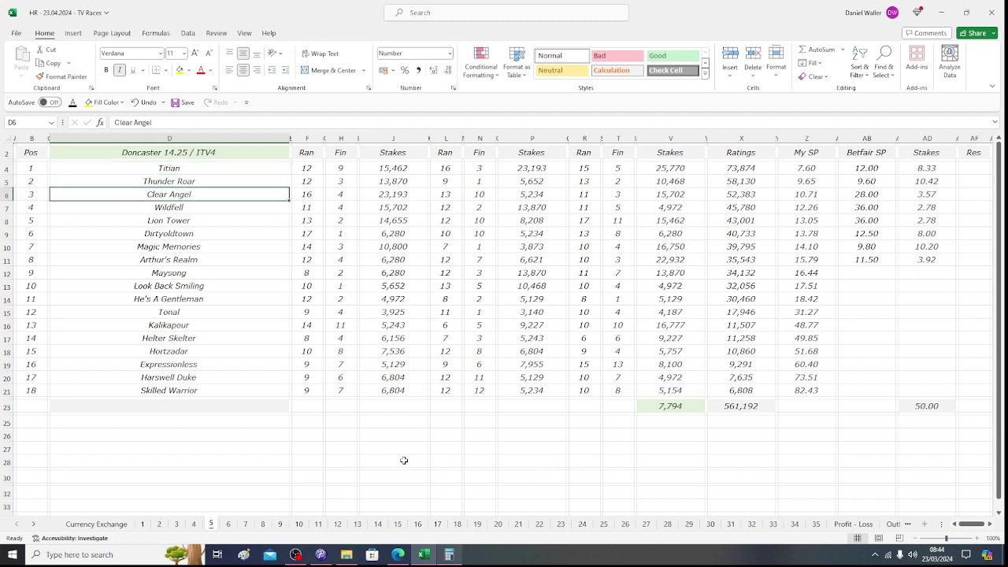
key(Down)
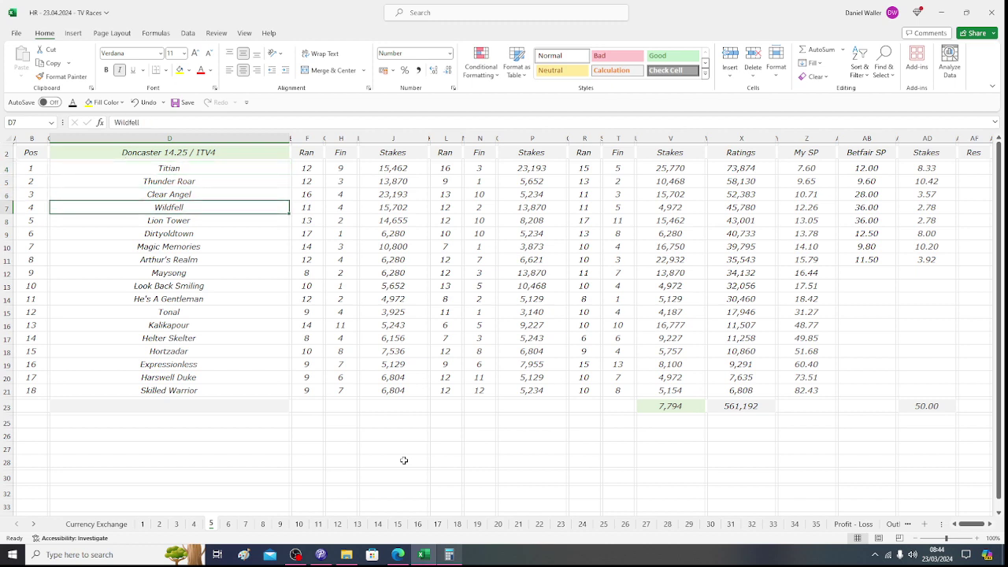
key(Down)
key(Down)
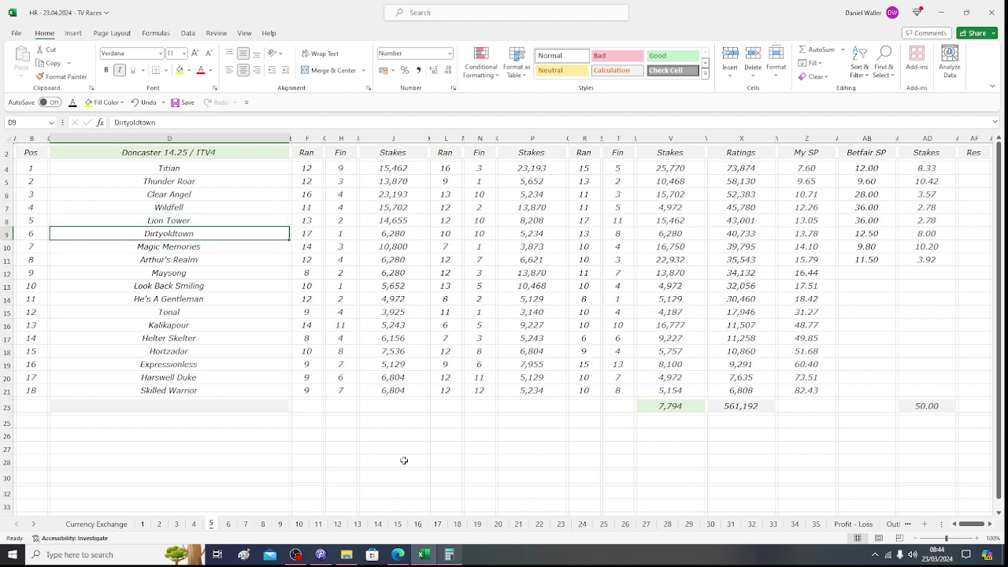
key(Down)
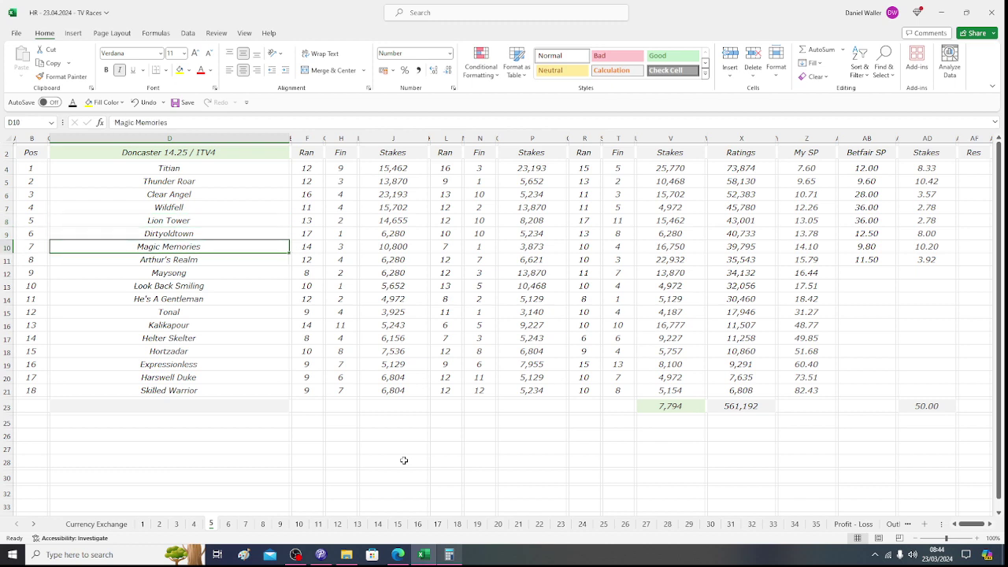
Return to the Pos heading cell of the Doncaster 14.25 sheet and save the workbook.
key(Up)
key(Up)
key(Up)
key(Up)
key(Up)
key(Up)
key(Up)
key(Left)
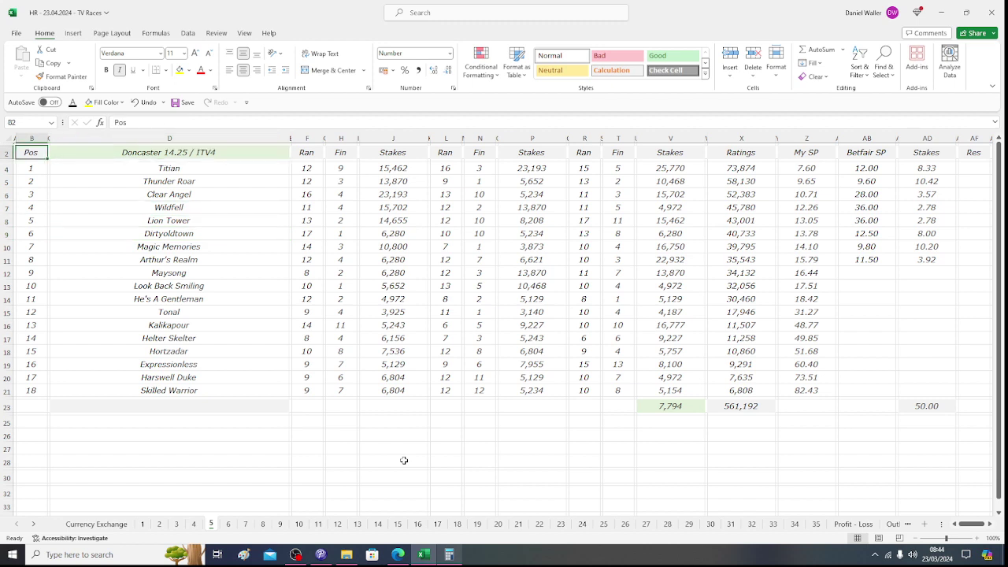
click(183, 102)
click(448, 554)
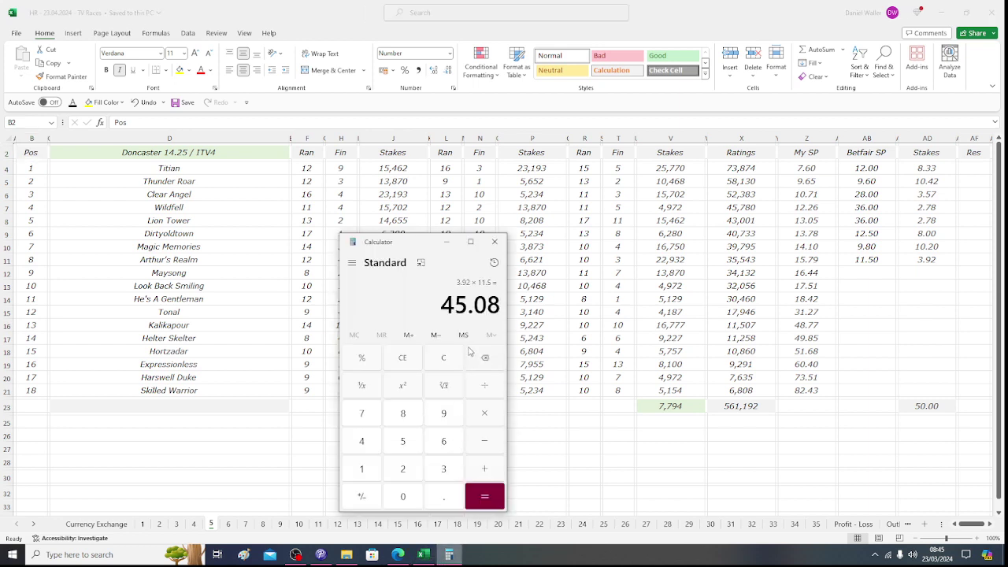
click(27, 155)
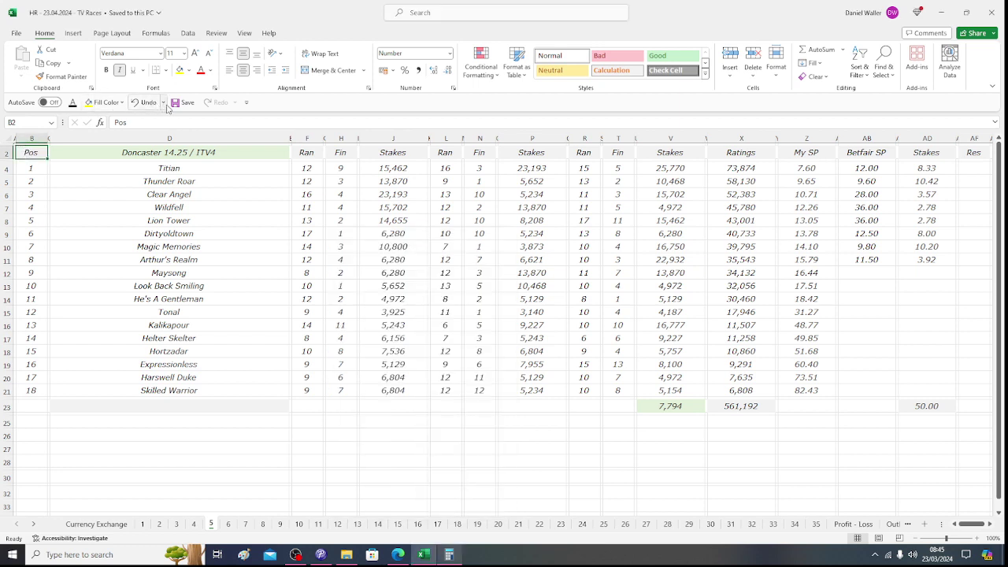
click(175, 104)
Open sheet 6 for Newbury 14.40, and check the 2:40 Newbury racecard on Racing Post in the browser for non-runners.
click(228, 524)
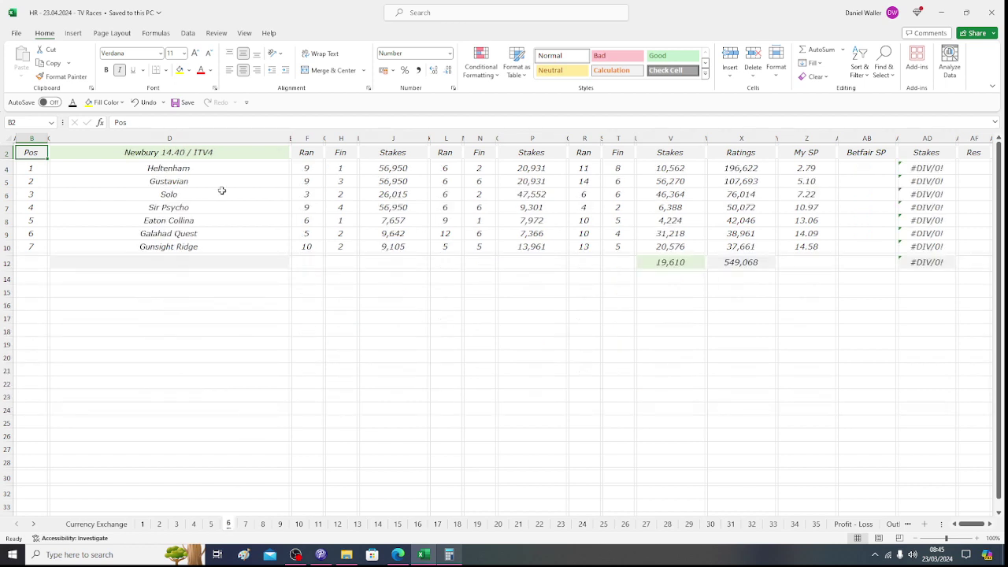
click(215, 158)
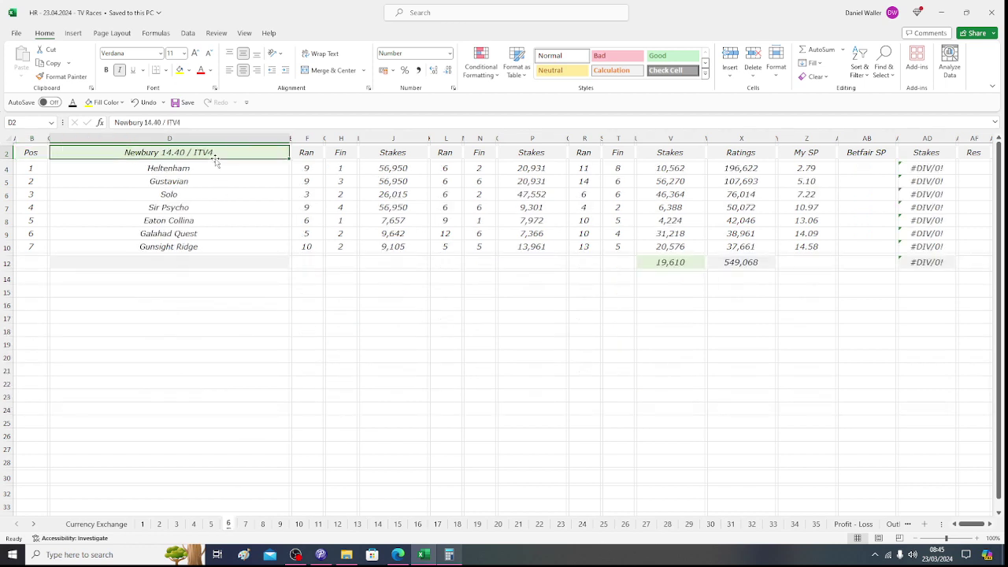
click(398, 555)
click(107, 8)
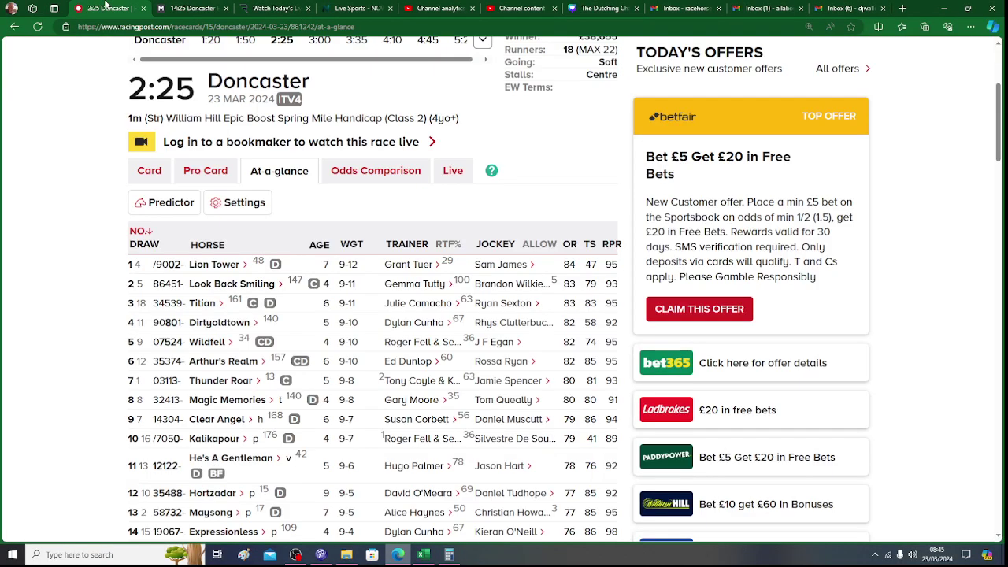
scroll(476, 236, up, 3)
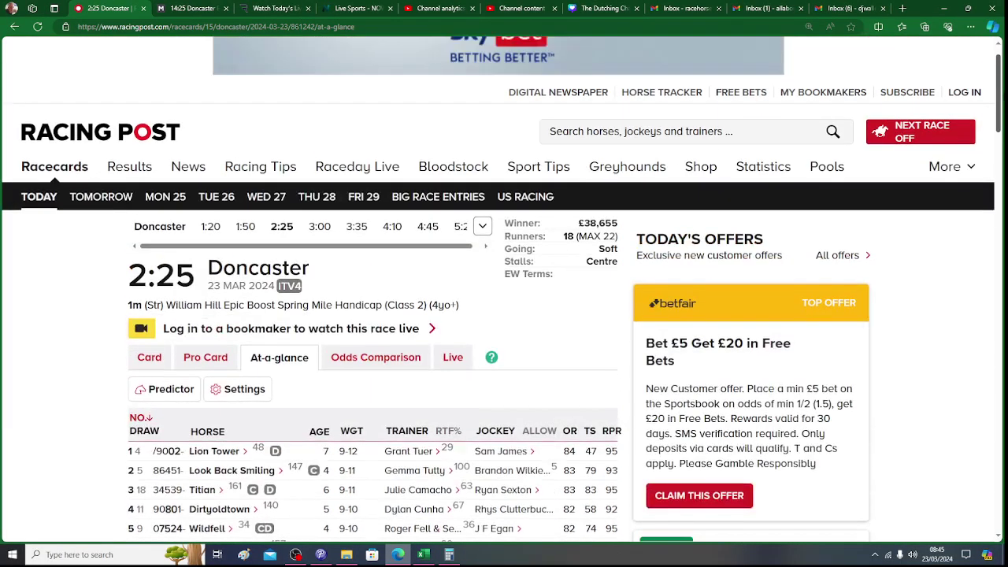
click(481, 228)
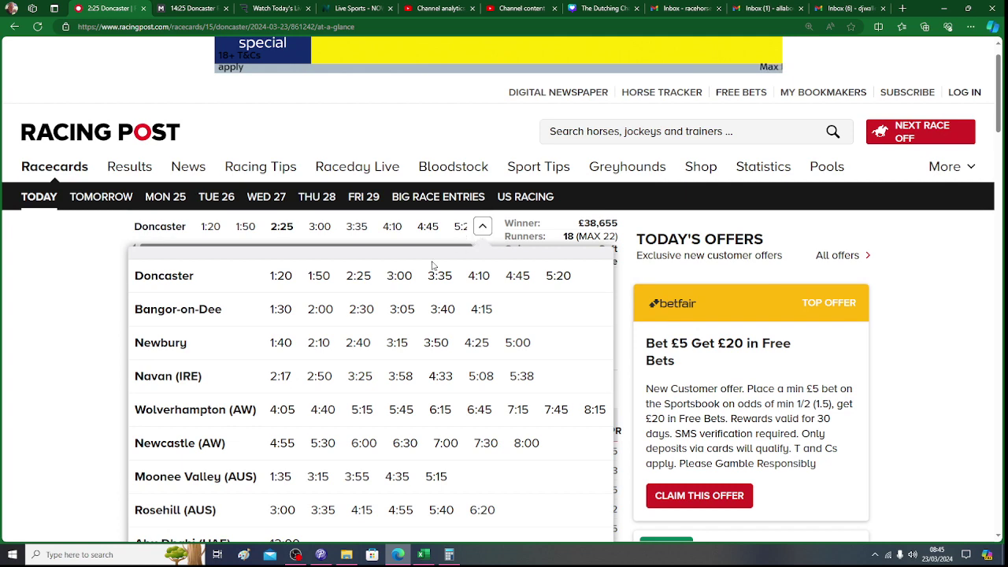
click(358, 343)
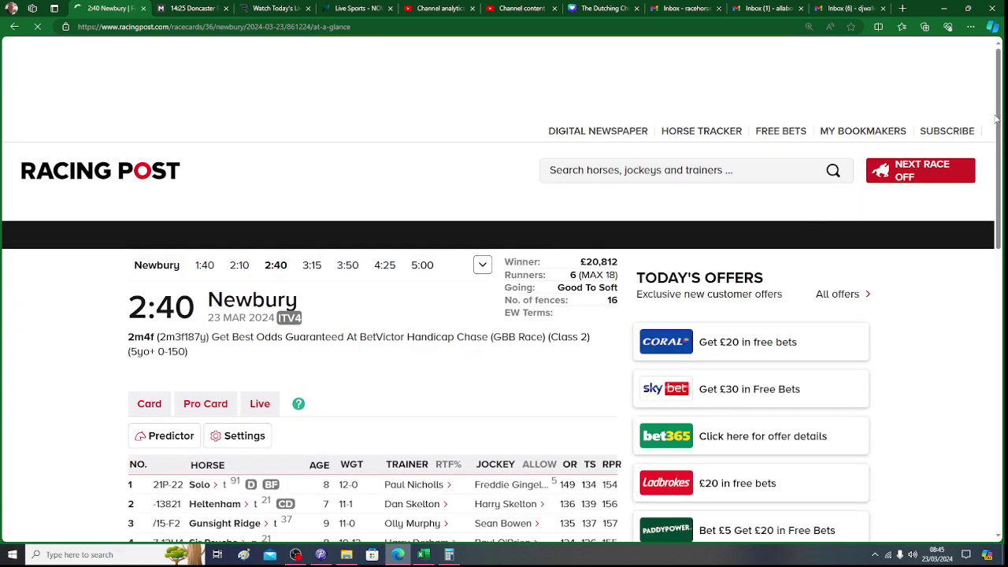
drag(999, 114, 1001, 158)
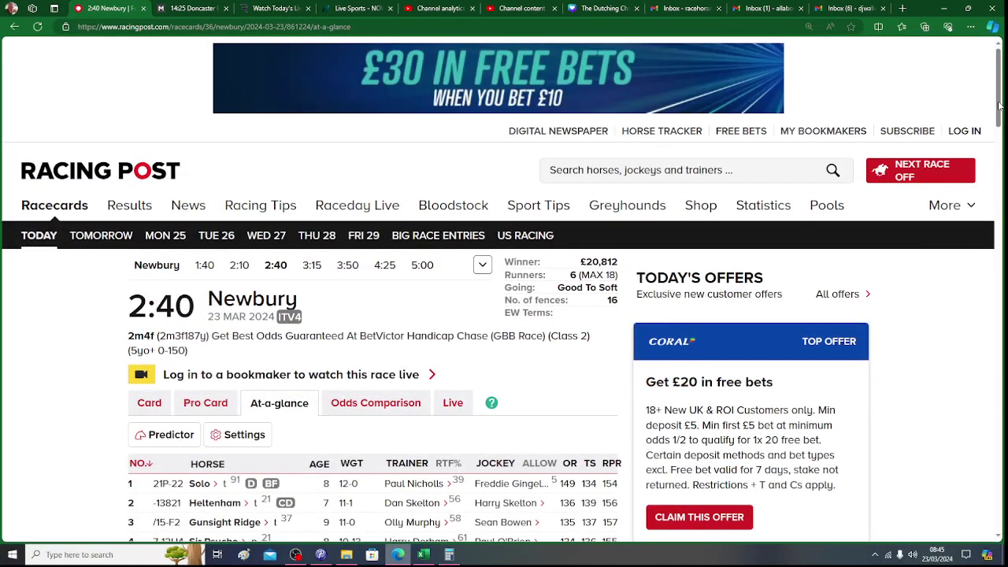
drag(998, 105, 1000, 156)
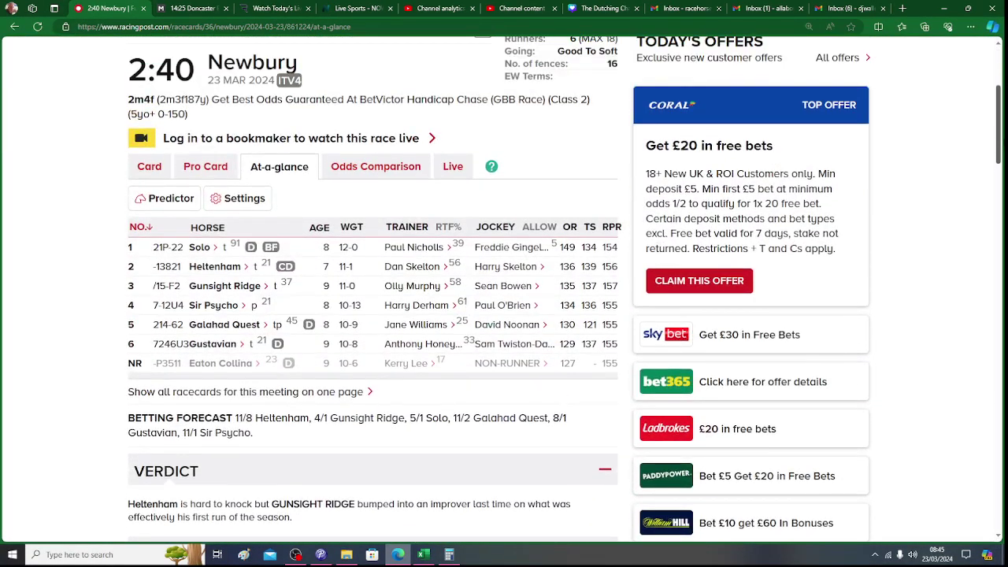
Select the entire row of the non-runner Eaton Collina in the Newbury 14.40 sheet in Excel.
click(424, 554)
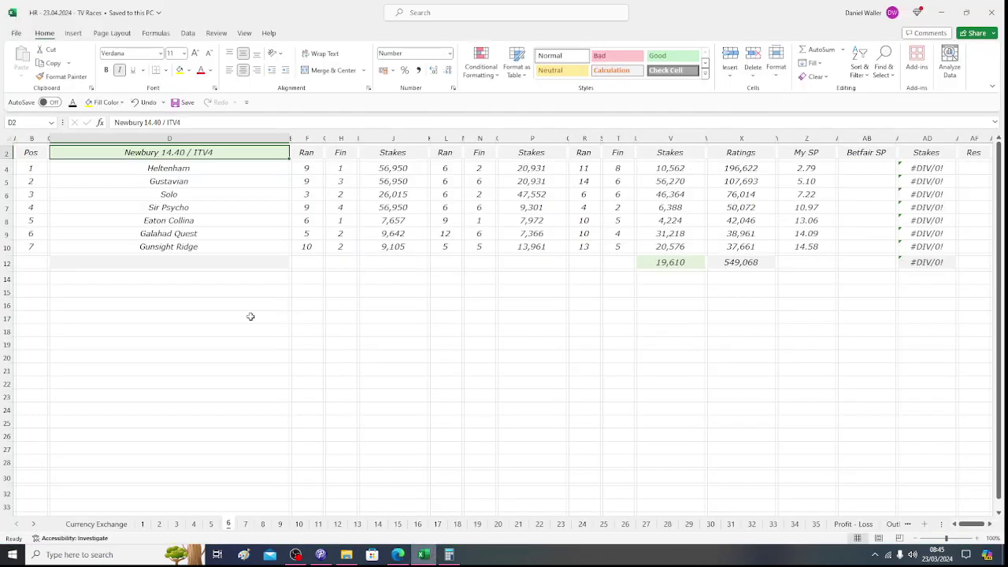
click(6, 220)
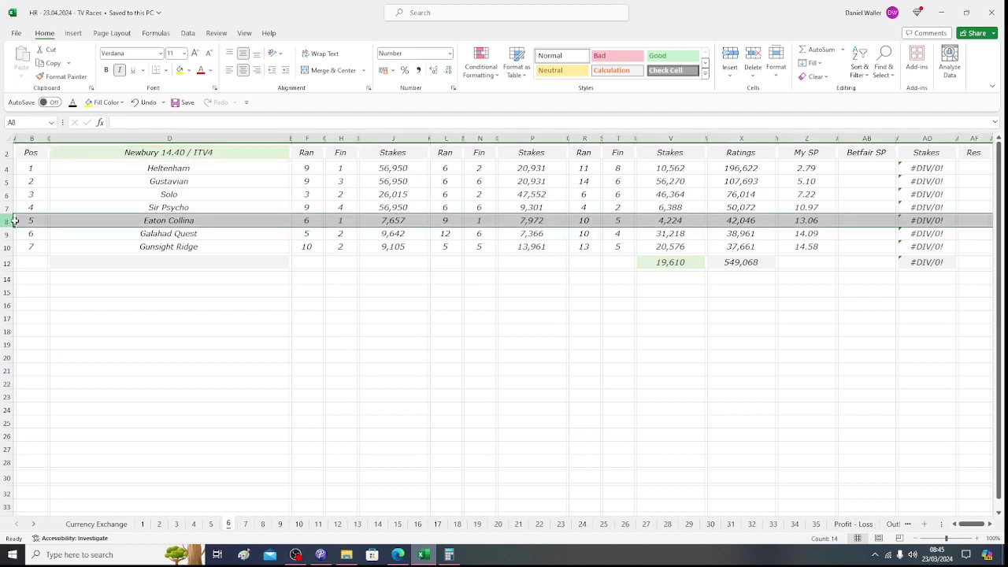
Delete Eaton Collina's row and renumber the positions of Galahad Quest to 5 and Gunsight Ridge to 6.
click(752, 55)
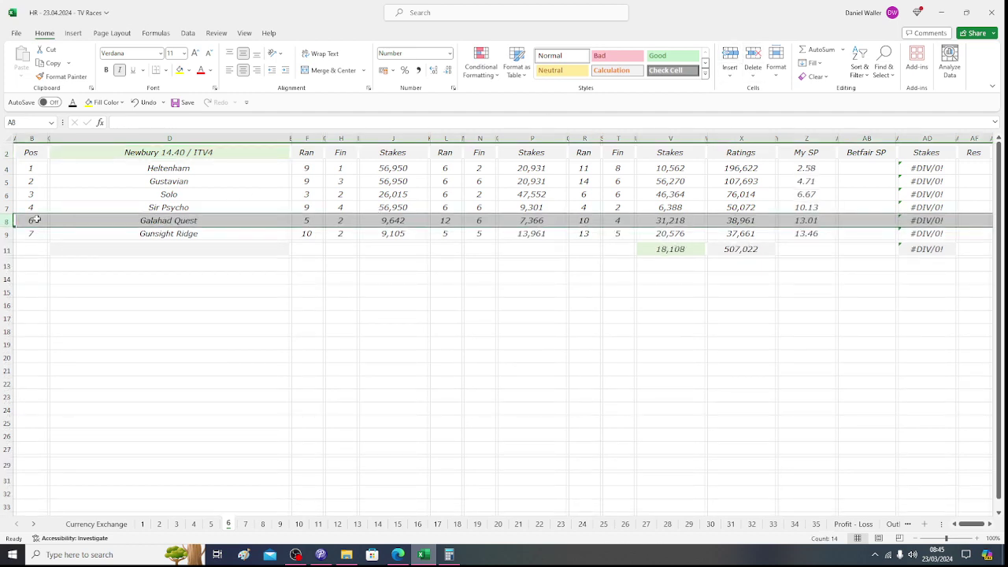
click(36, 219)
text(5)
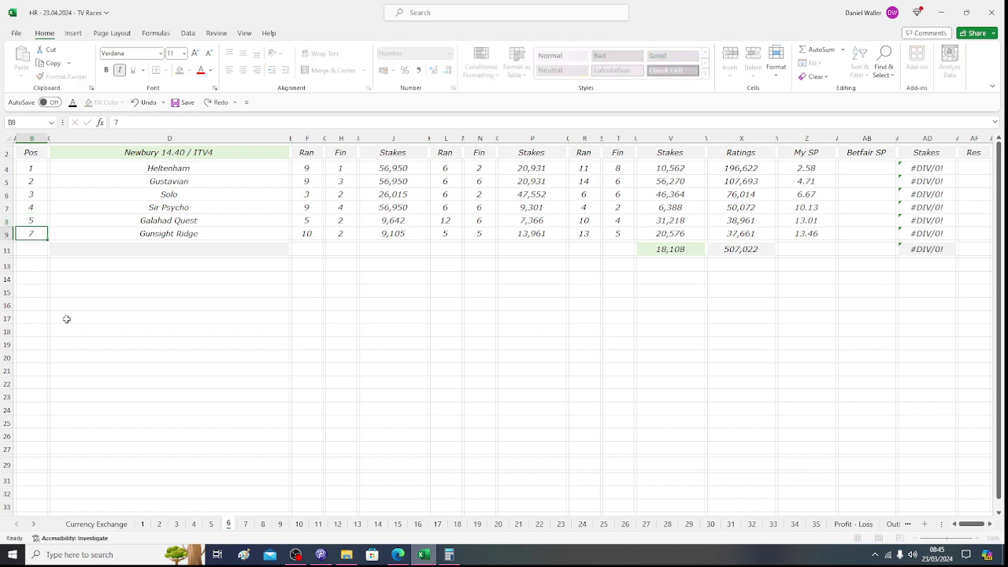
key(Return)
text(6)
key(Return)
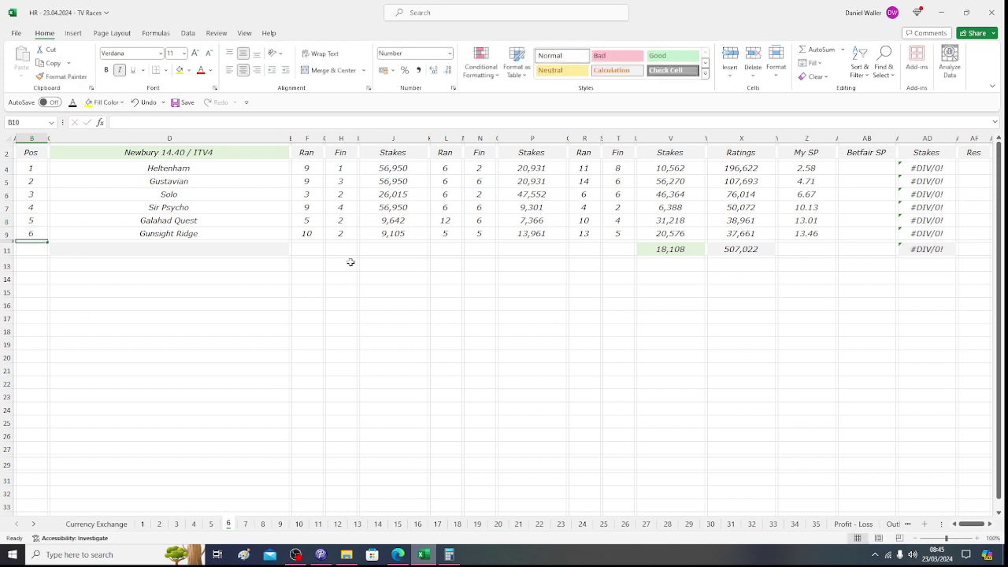
Change the divisor in the average Stakes formula in V11 to 6, giving =SUM(X11/4)/6.
click(653, 250)
click(222, 124)
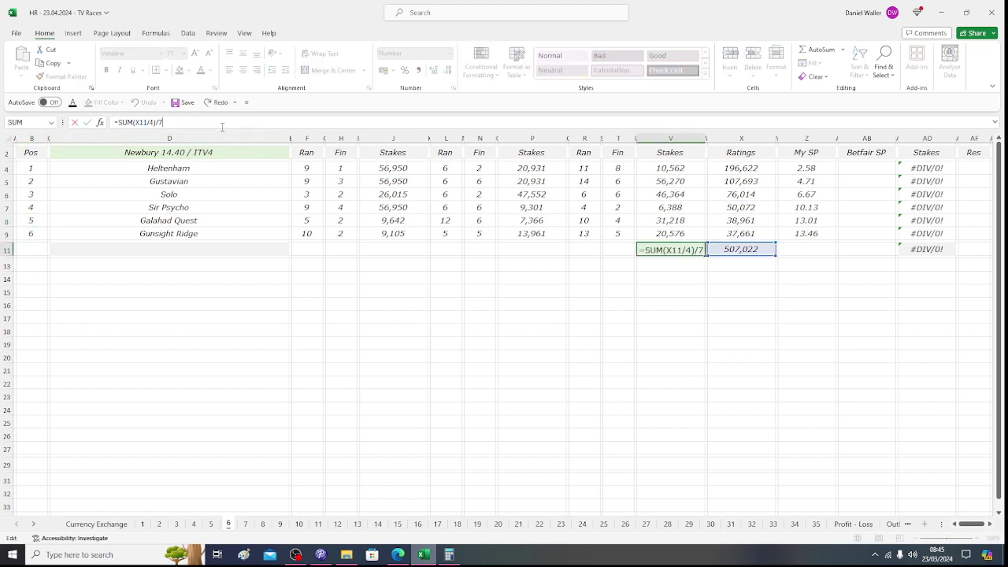
key(BackSpace)
text(6)
key(ctrl+Return)
Check the Racing Post racecard for the 2:40 Newbury race in the browser, then return to the Excel sheet.
click(225, 168)
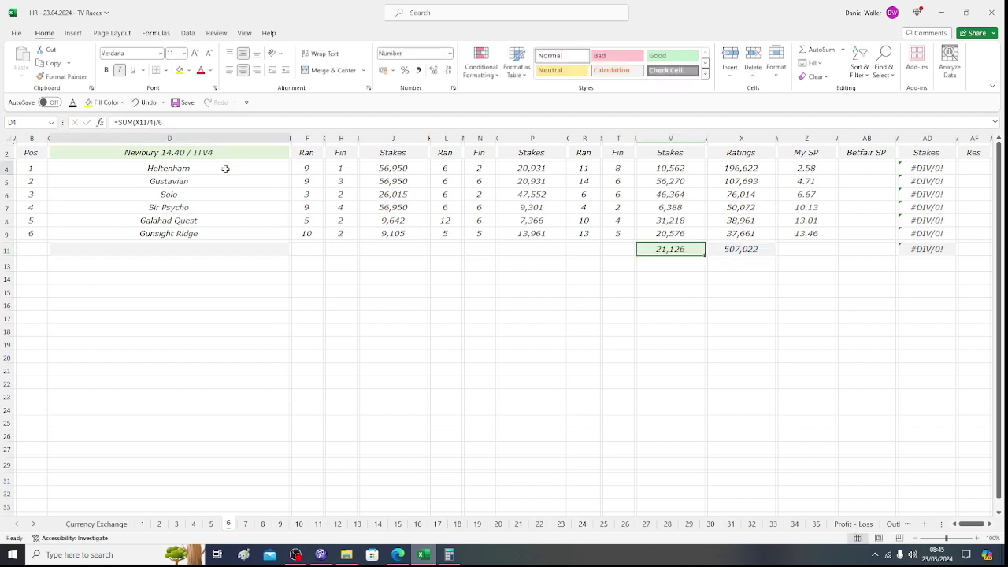
click(397, 555)
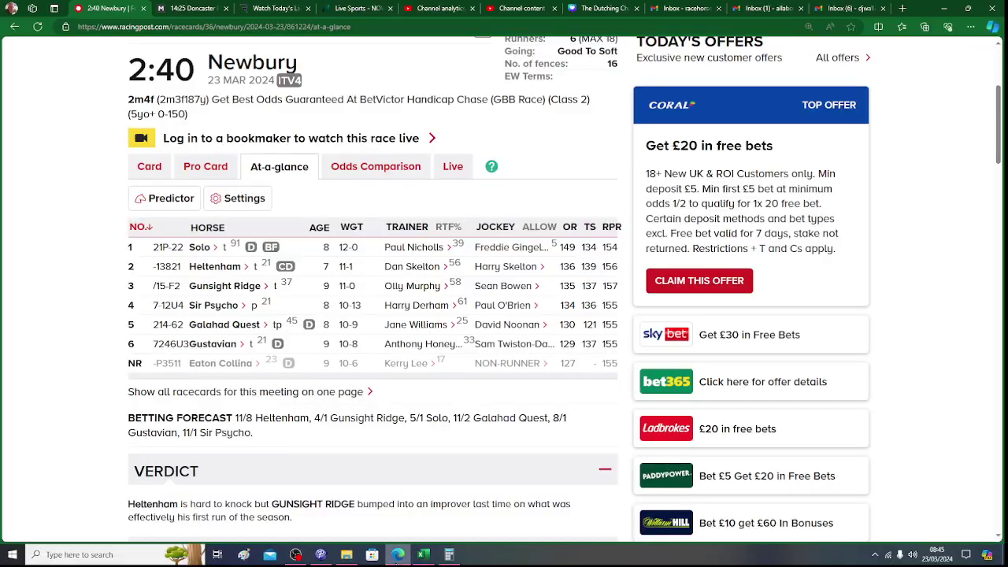
click(423, 555)
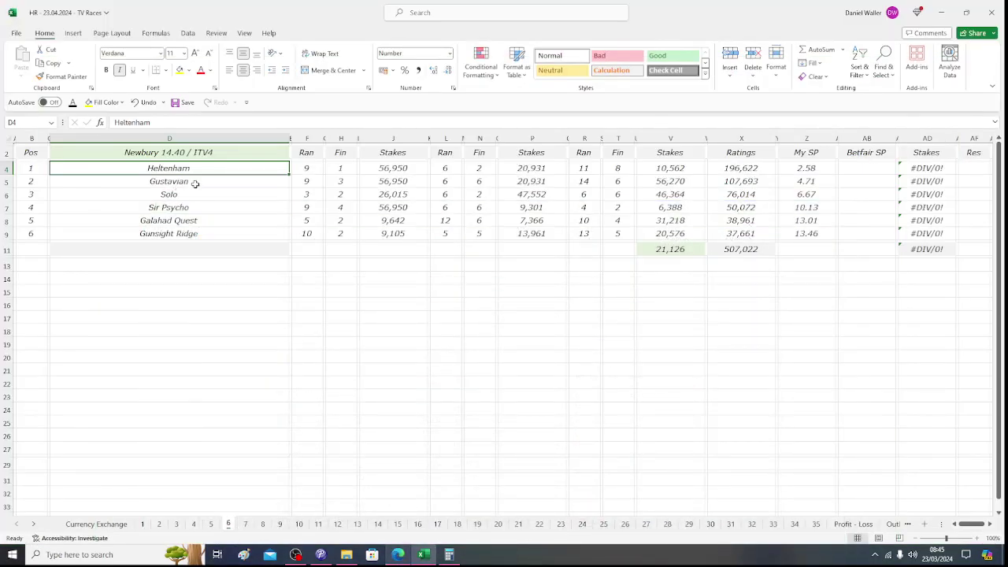
Switch to Matchbook in the browser and bring up the win odds for the Newbury 14:40 race.
click(399, 554)
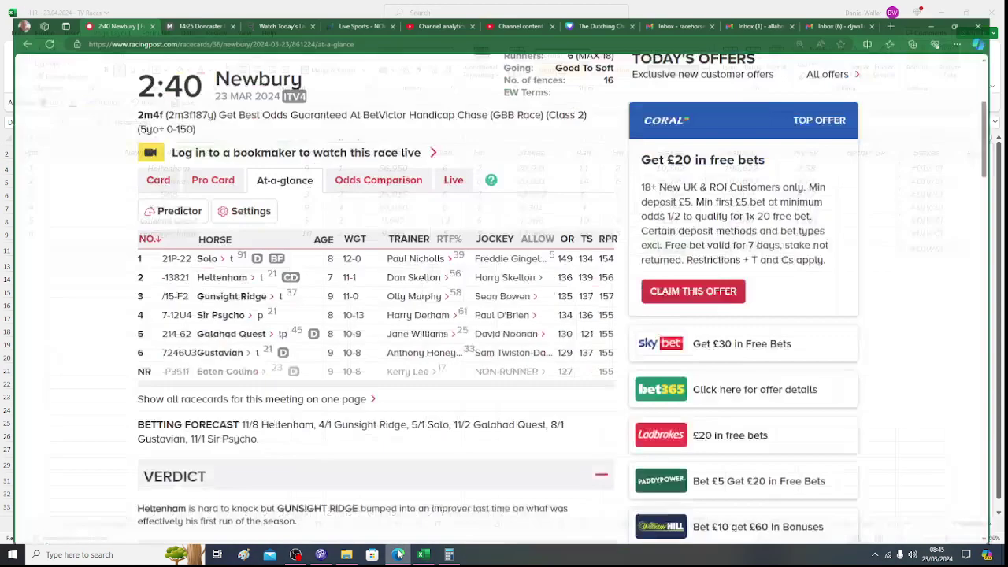
click(203, 7)
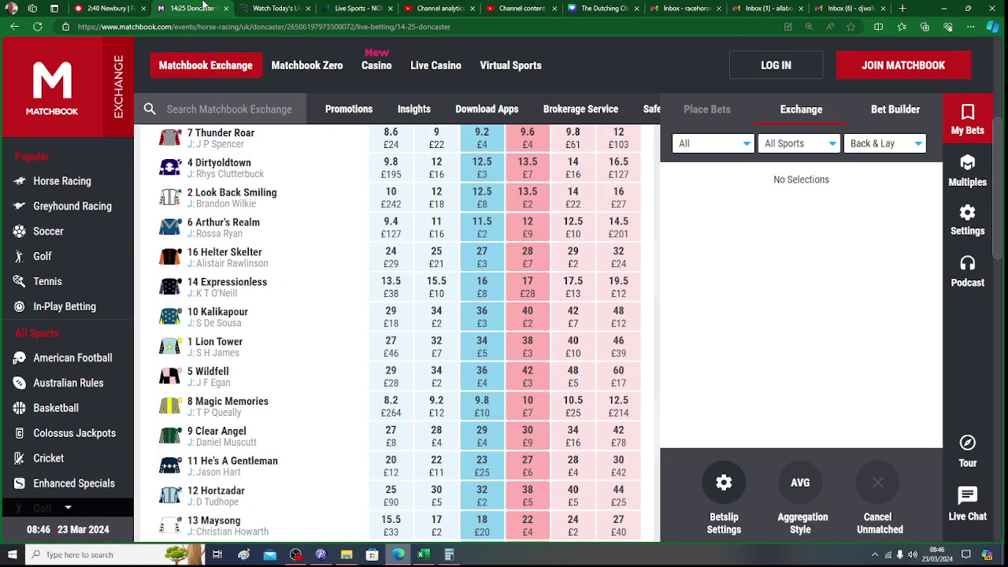
click(73, 183)
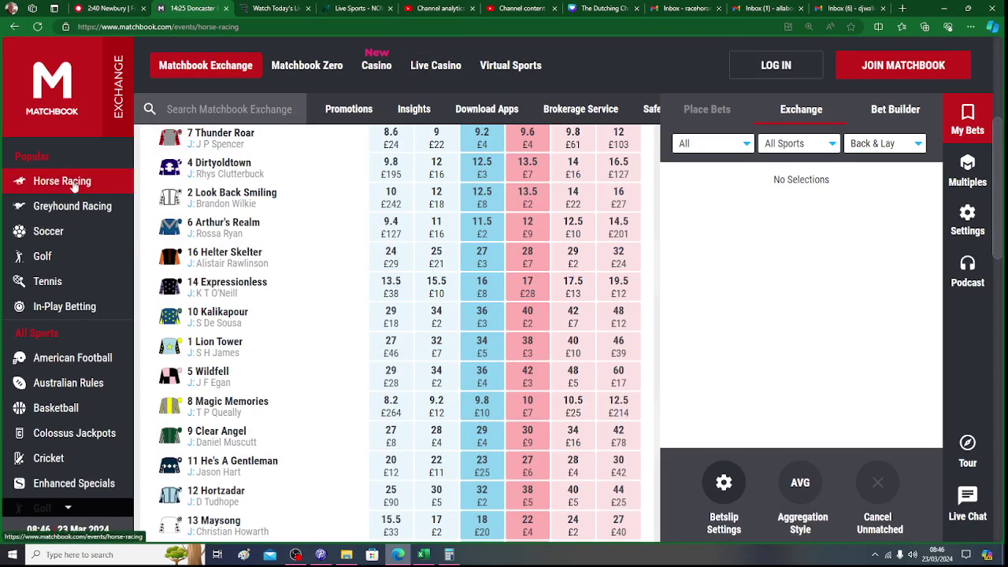
scroll(394, 331, down, 5)
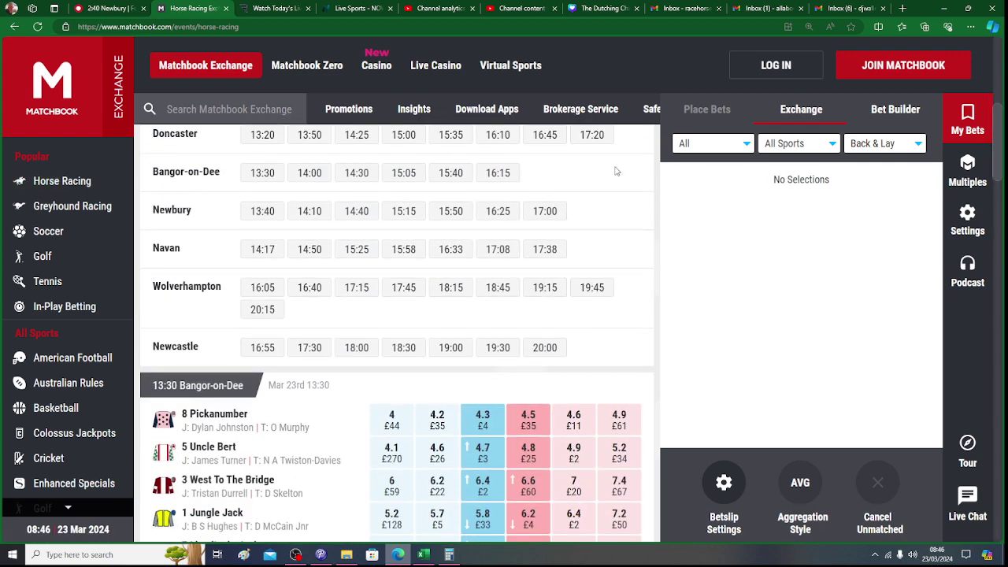
click(361, 213)
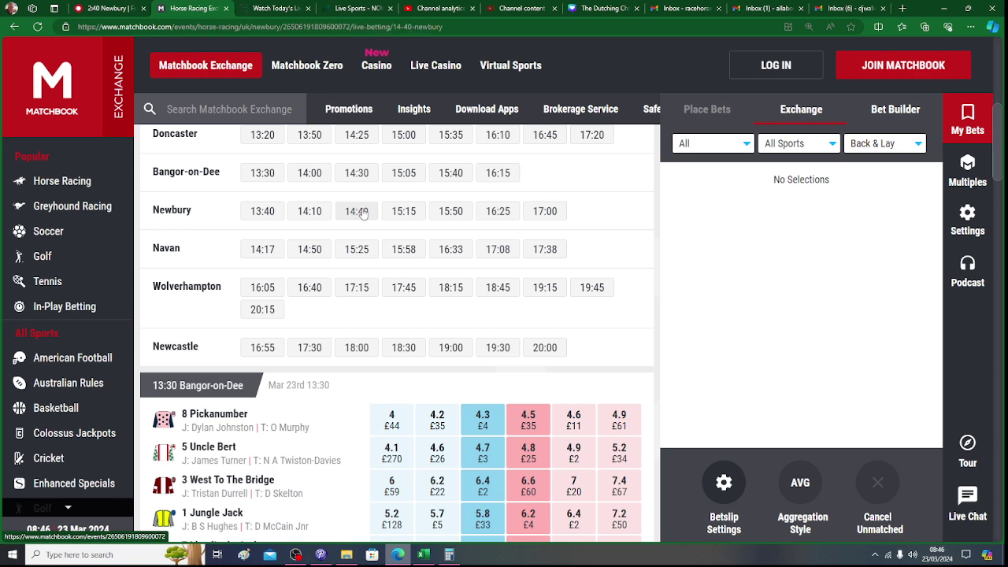
scroll(999, 201, down, 4)
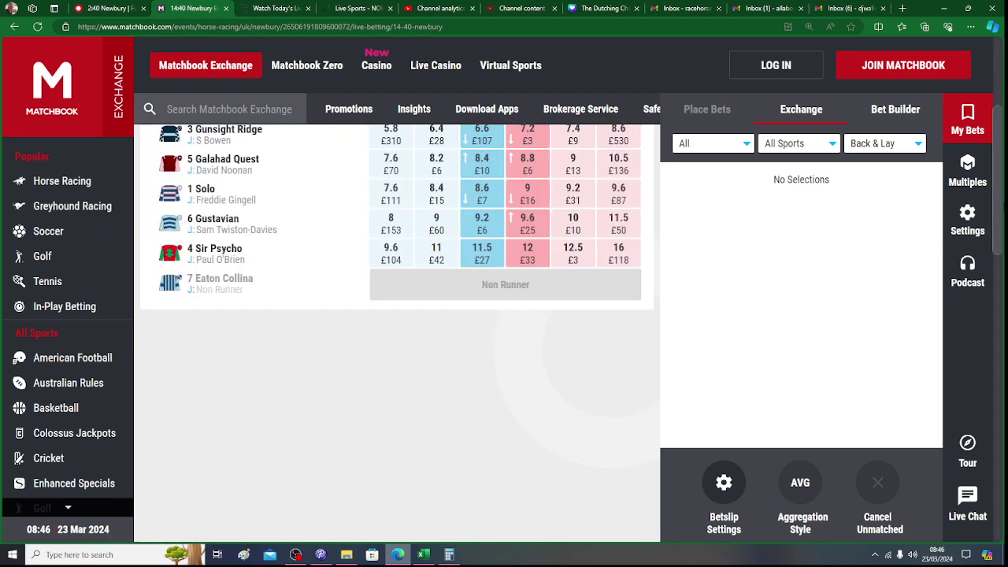
scroll(1000, 202, down, 2)
drag(1000, 194, 1002, 100)
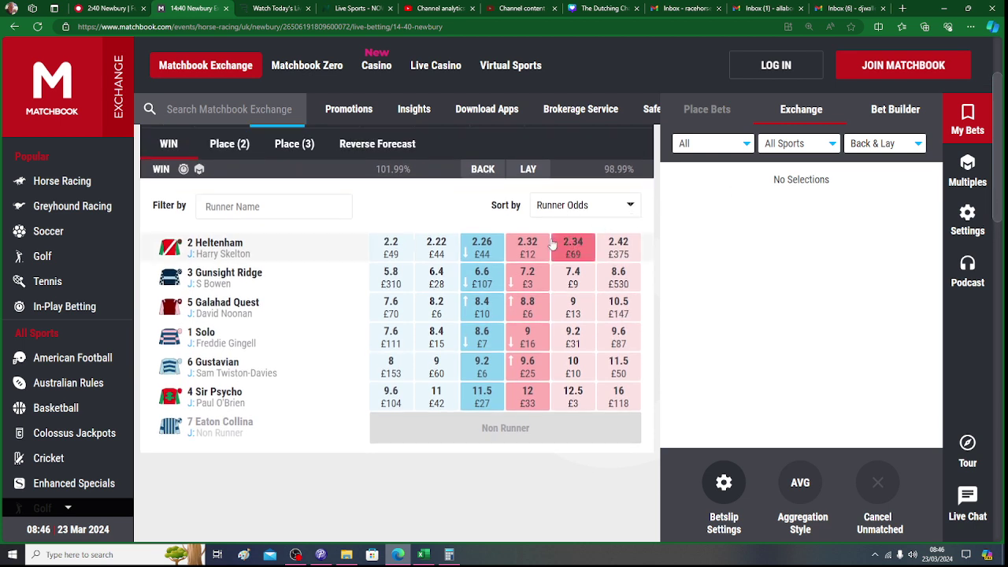
Switch to Excel and enter 2.26 as Heltenham's Betfair SP.
click(428, 556)
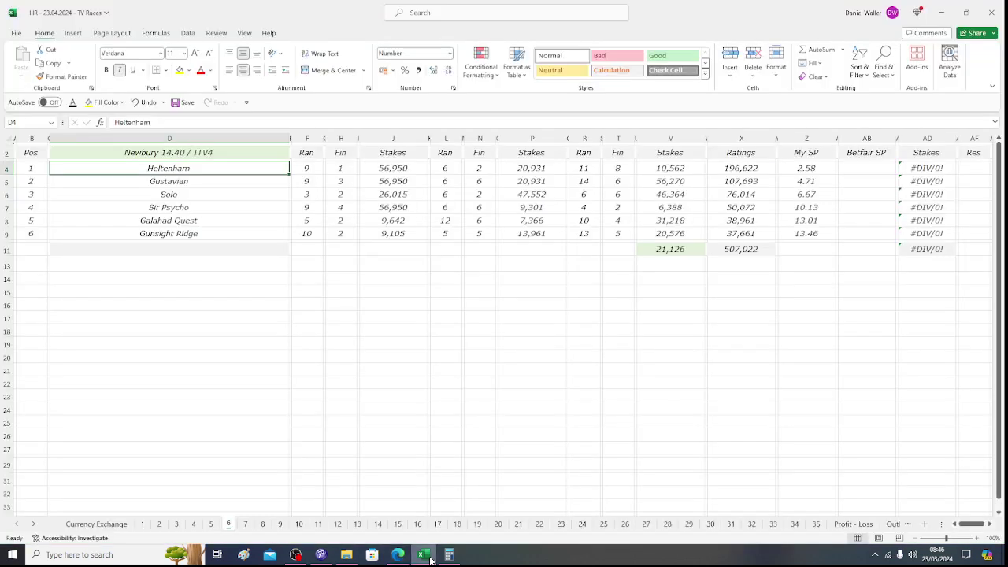
click(861, 168)
text(2.)
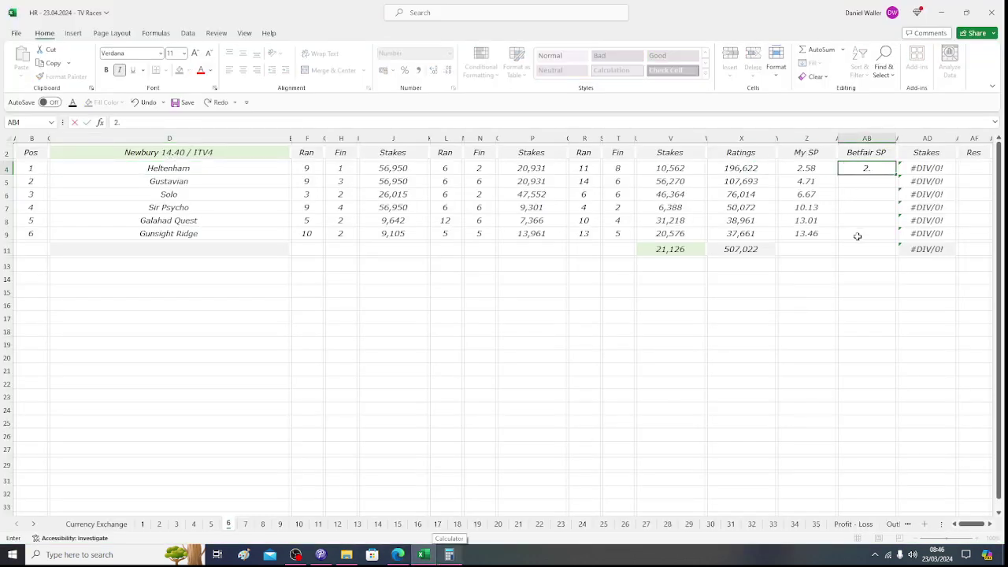
text(26)
key(Tab)
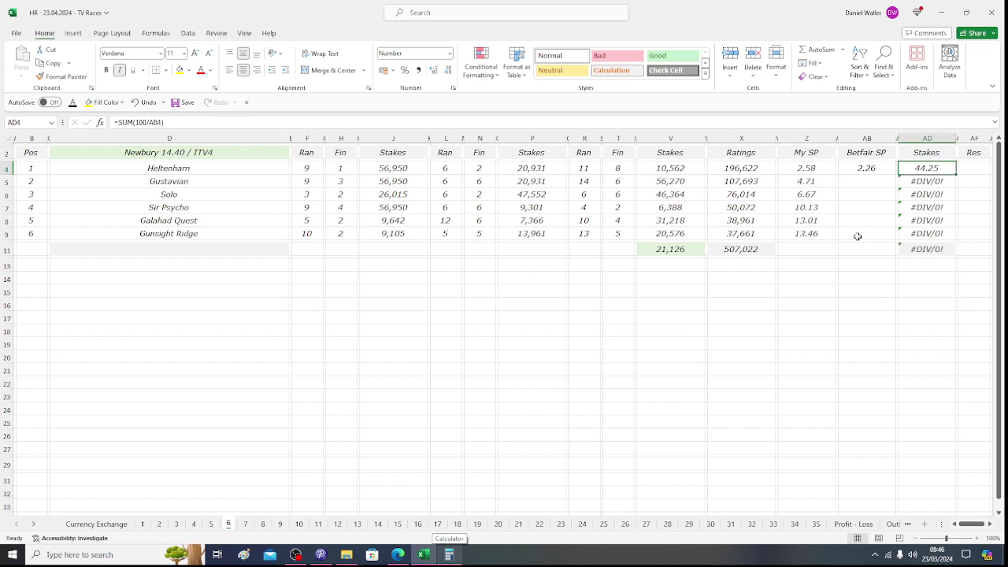
key(Return)
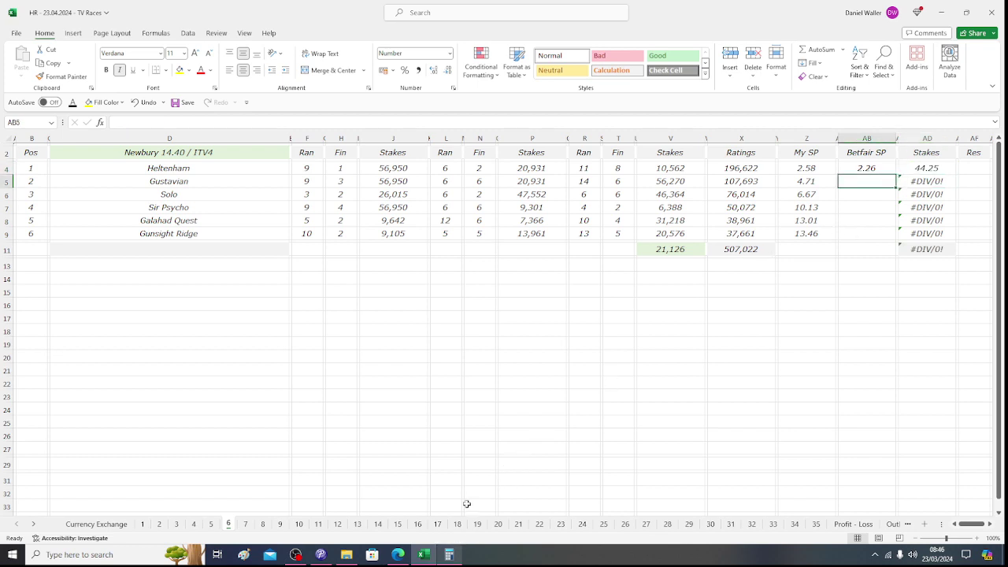
Look up Gustavian's back odds on Matchbook and enter 9.2 as its Betfair SP in Excel.
click(399, 555)
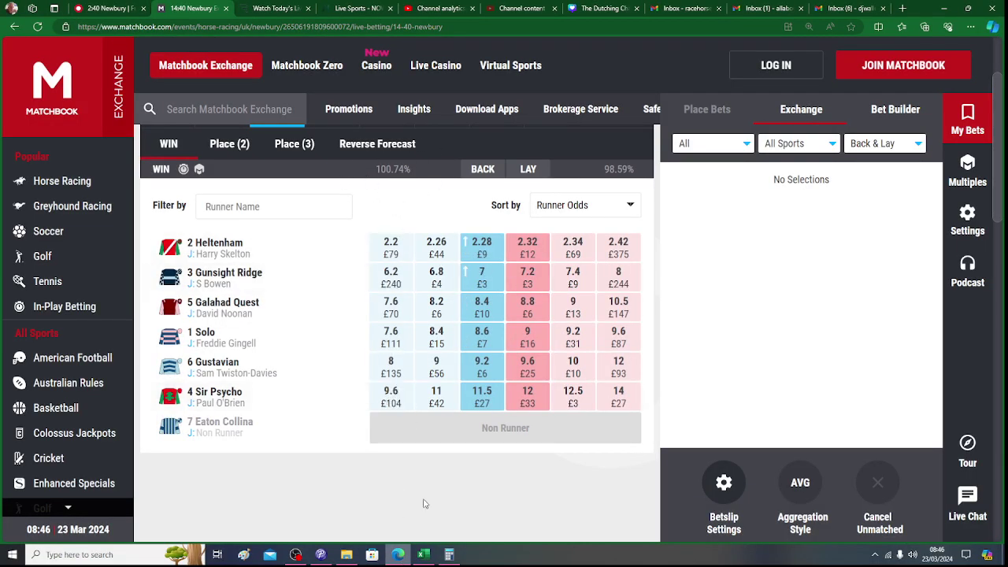
click(425, 556)
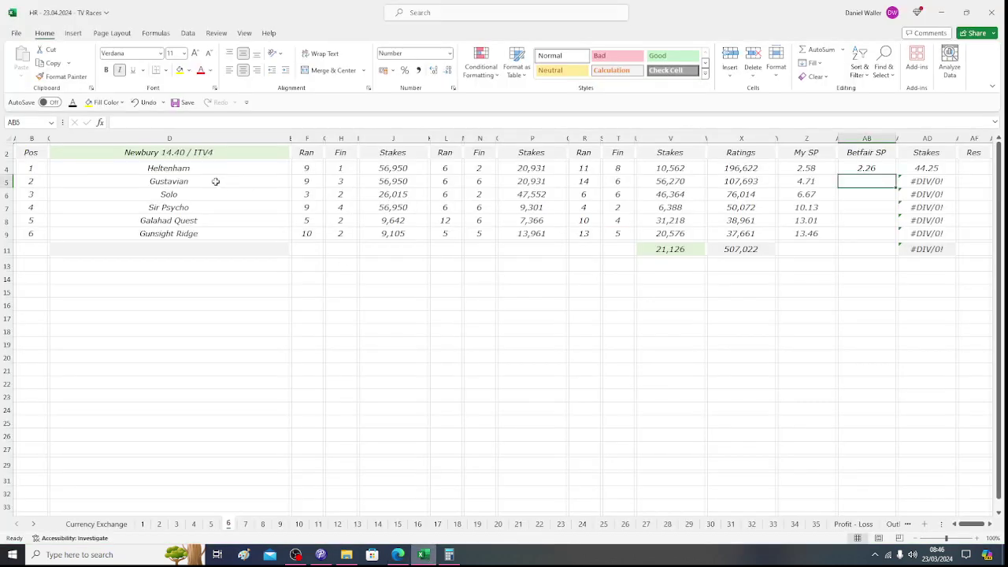
click(399, 554)
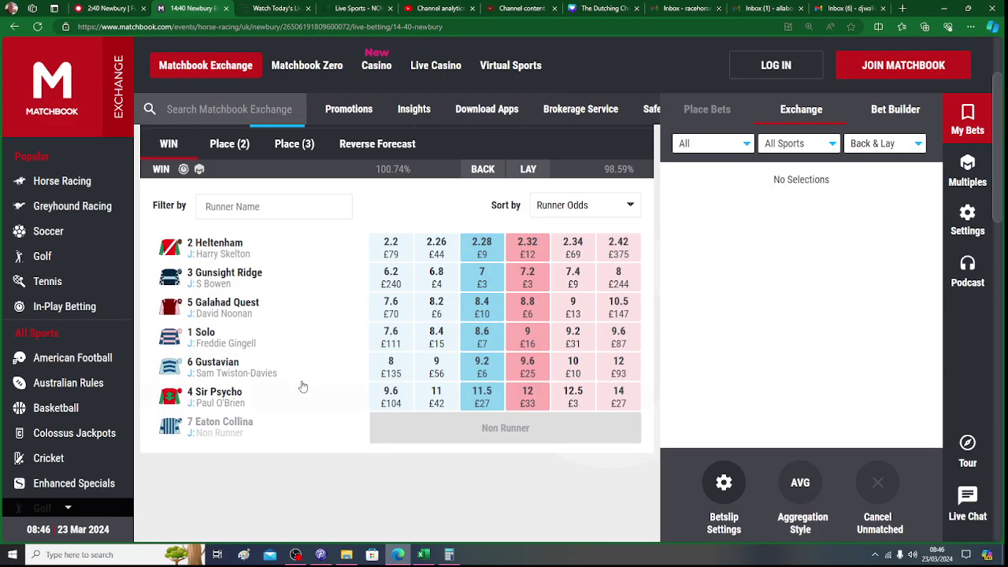
click(425, 555)
text(9.2)
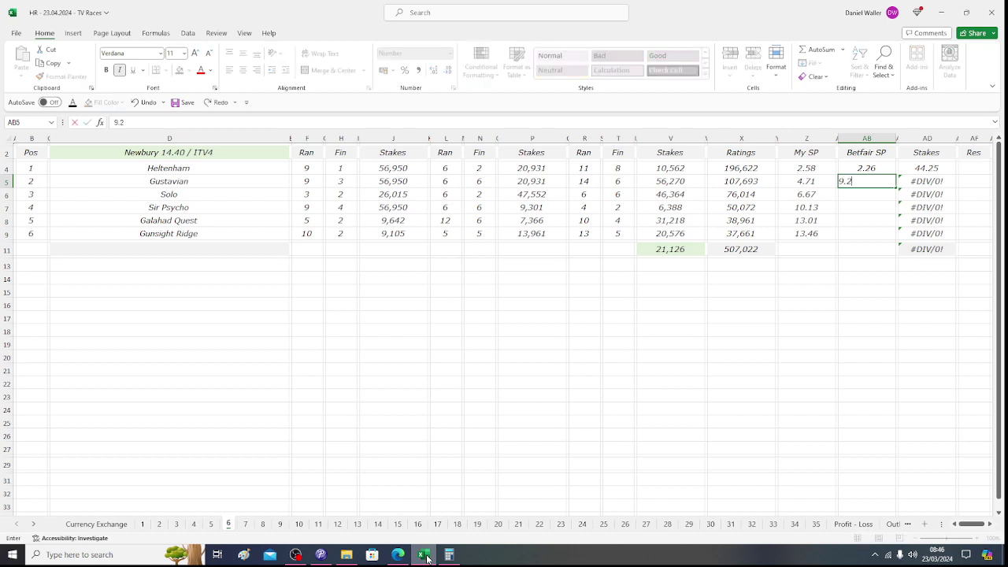
key(Tab)
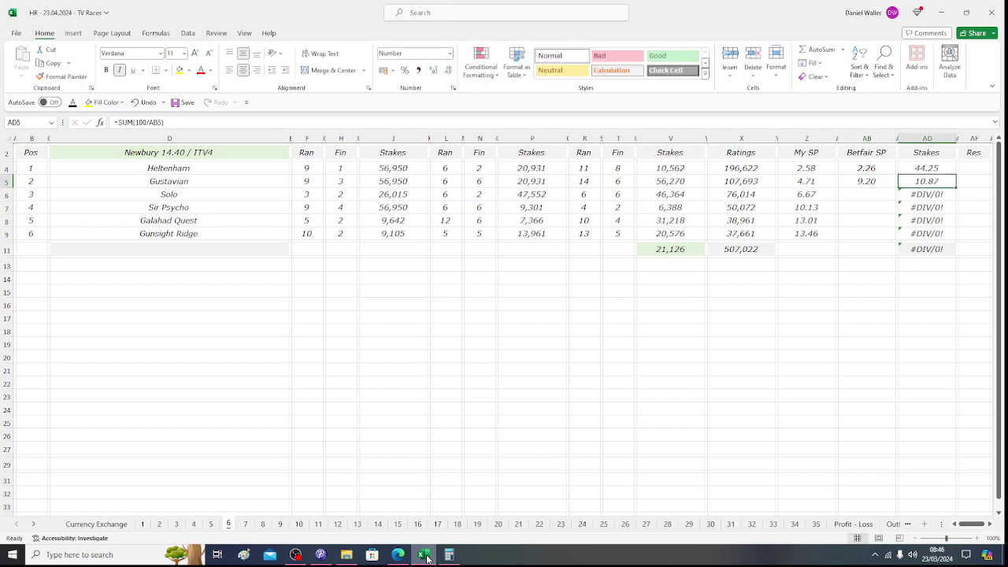
Set Gustavian's stake to 5.75 and clear the stakes of Solo, Sir Psycho, Galahad Quest and Gunsight Ridge.
text(5.75)
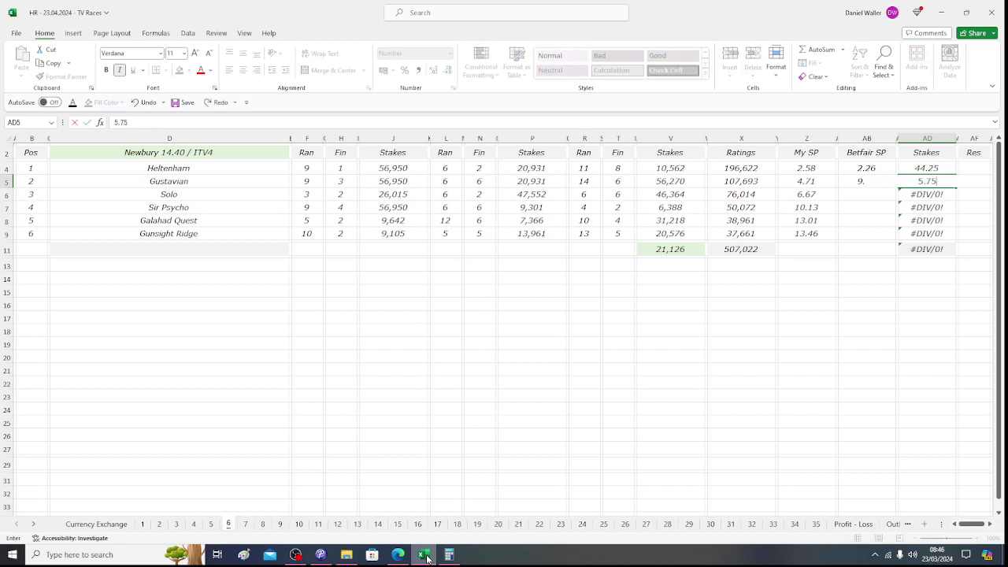
key(Return)
key(BackSpace)
key(Return)
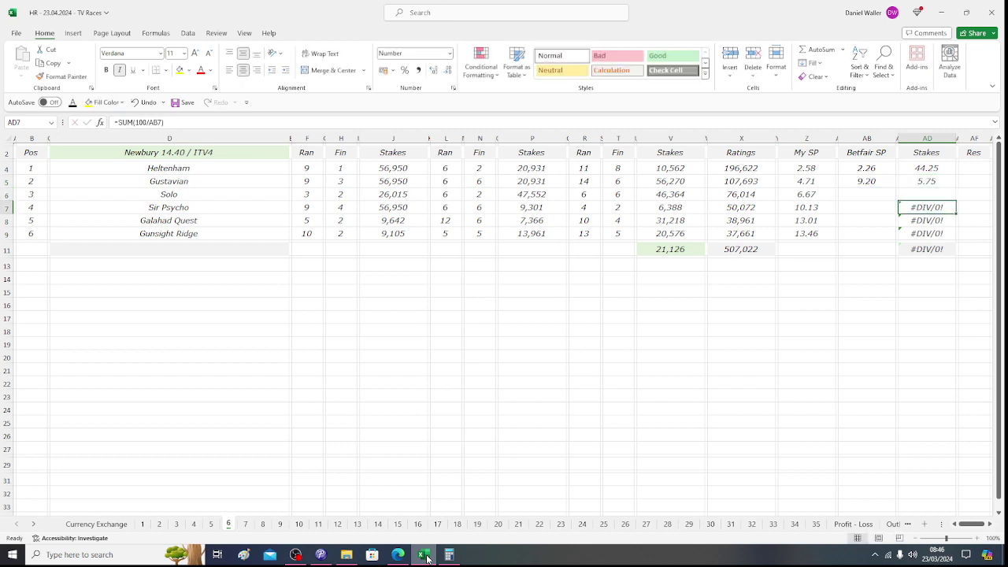
key(BackSpace)
key(Return)
key(BackSpace)
key(Return)
key(BackSpace)
key(Up)
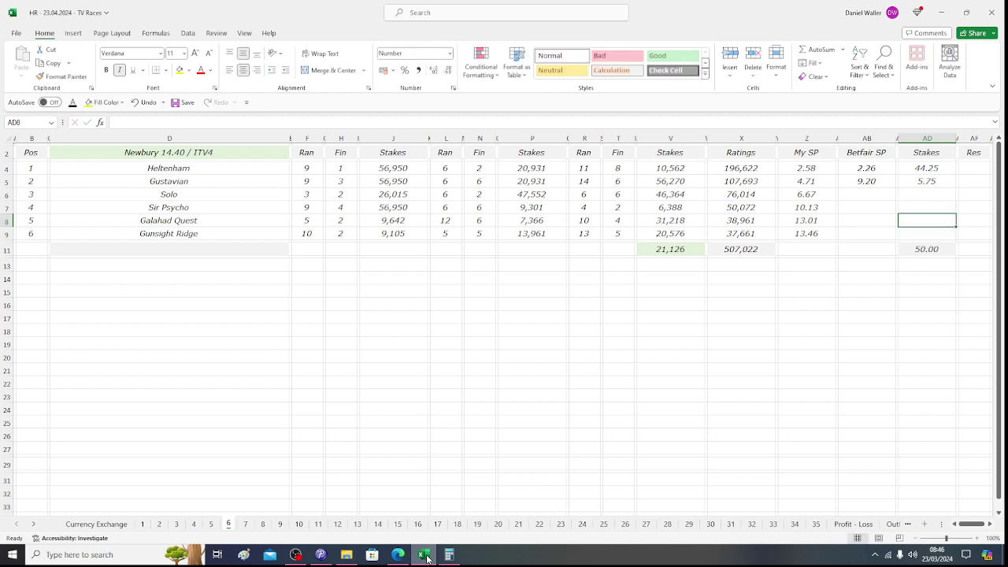
Switch to Calculator and multiply Gustavian's 5.75 stake by its 9.2 odds to work out the return.
click(448, 554)
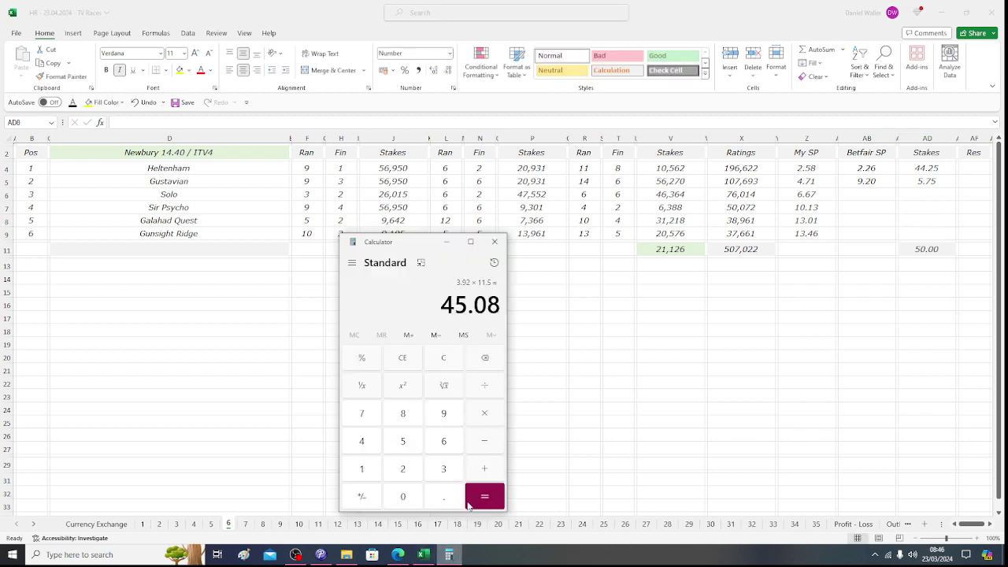
click(409, 446)
click(444, 496)
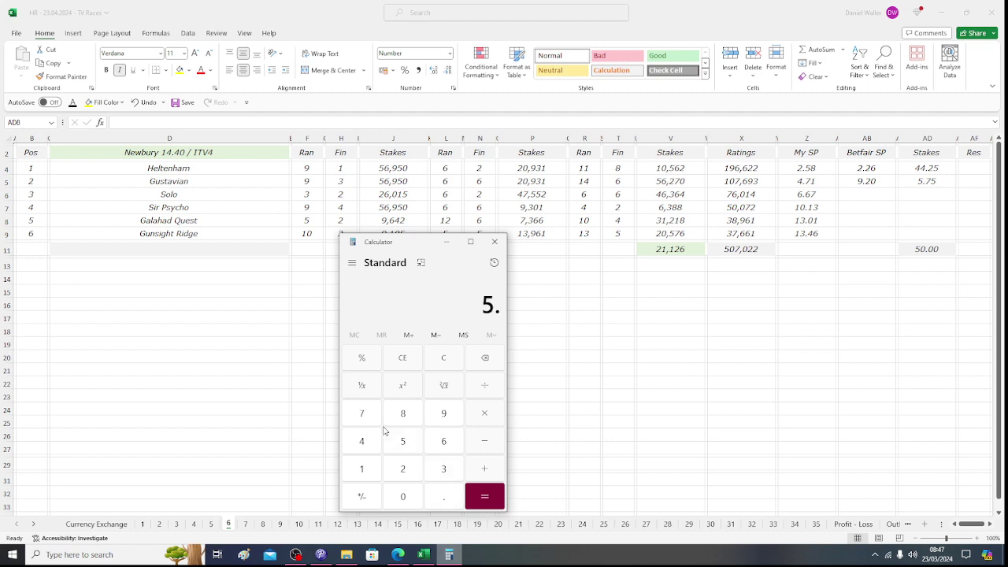
click(376, 424)
click(396, 441)
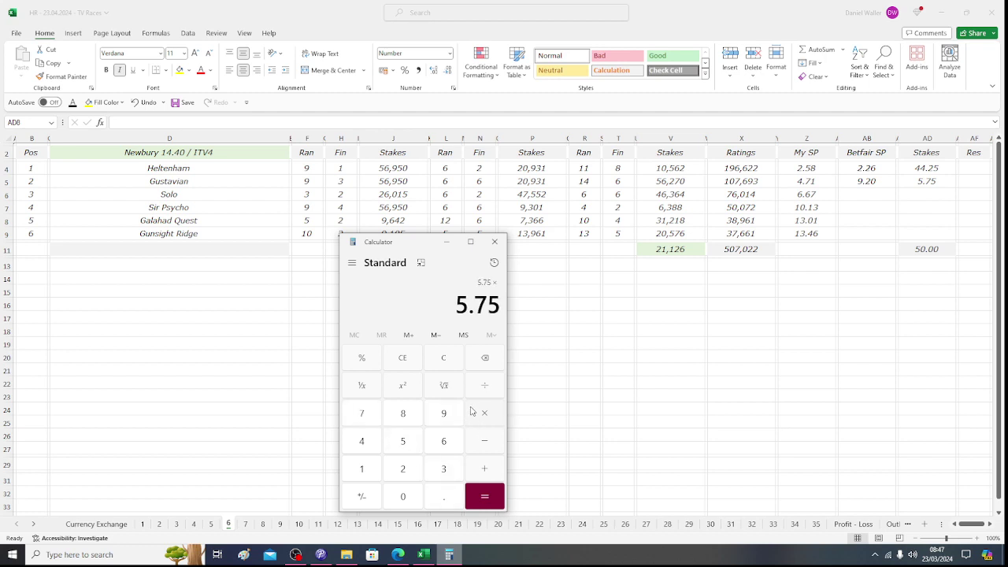
click(443, 417)
click(441, 490)
click(419, 475)
click(473, 494)
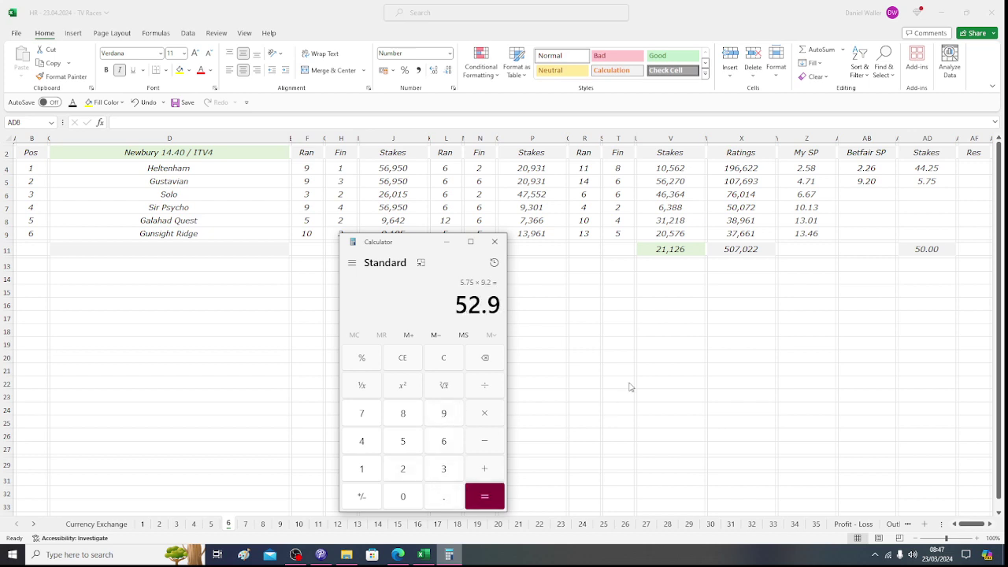
Return to Excel, check the Stakes total formula in AD11, and move the selection back to the Pos header.
click(929, 258)
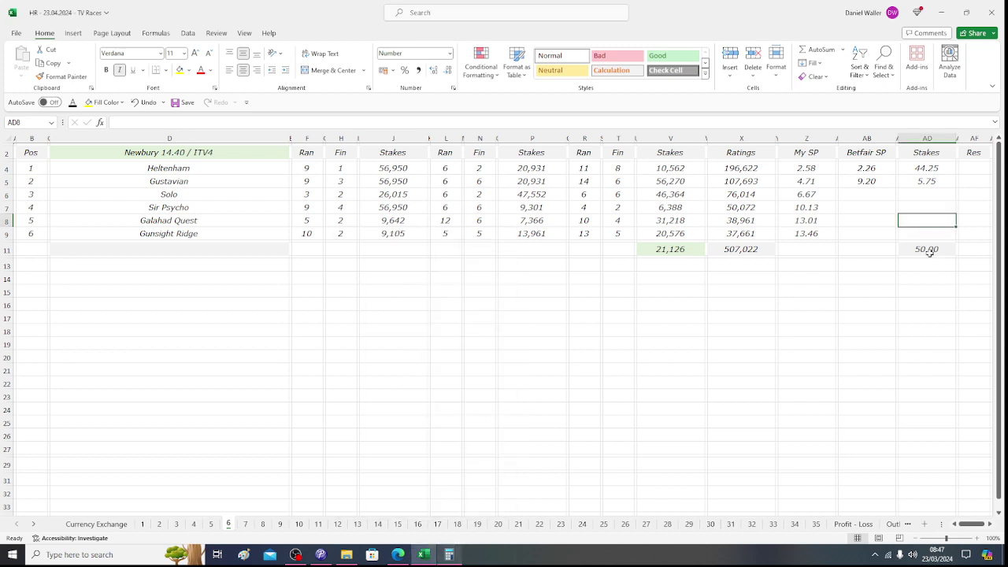
click(926, 250)
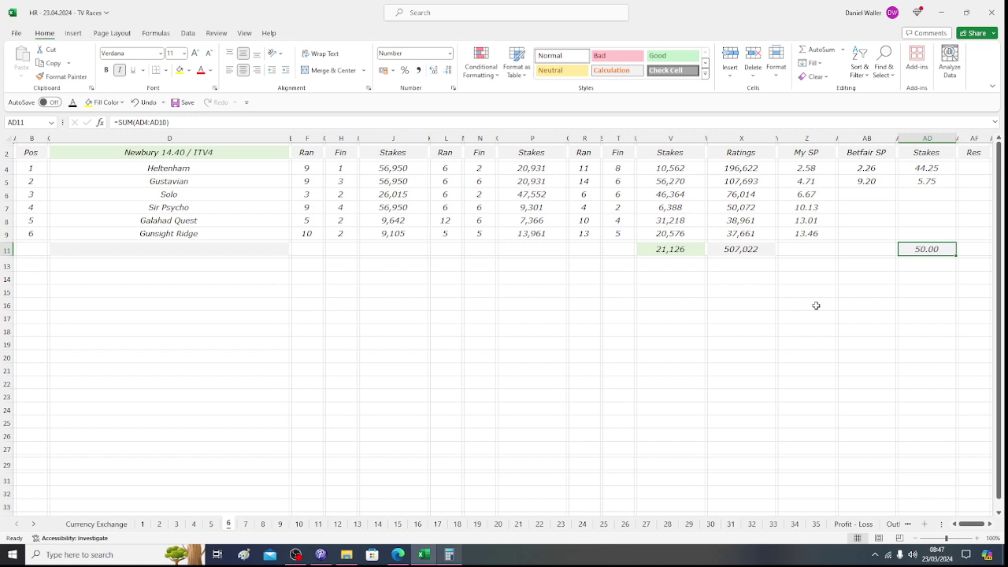
click(216, 172)
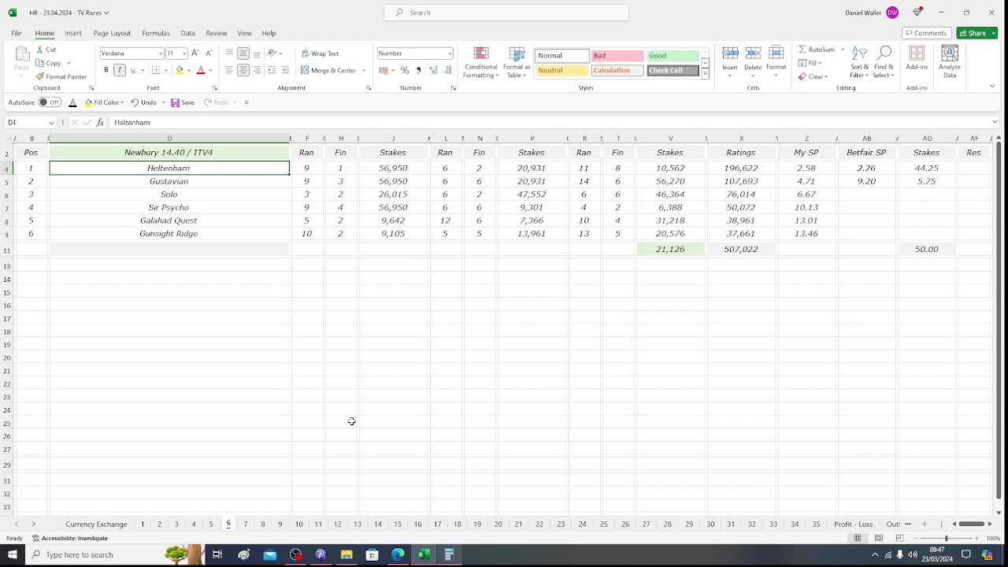
key(Up)
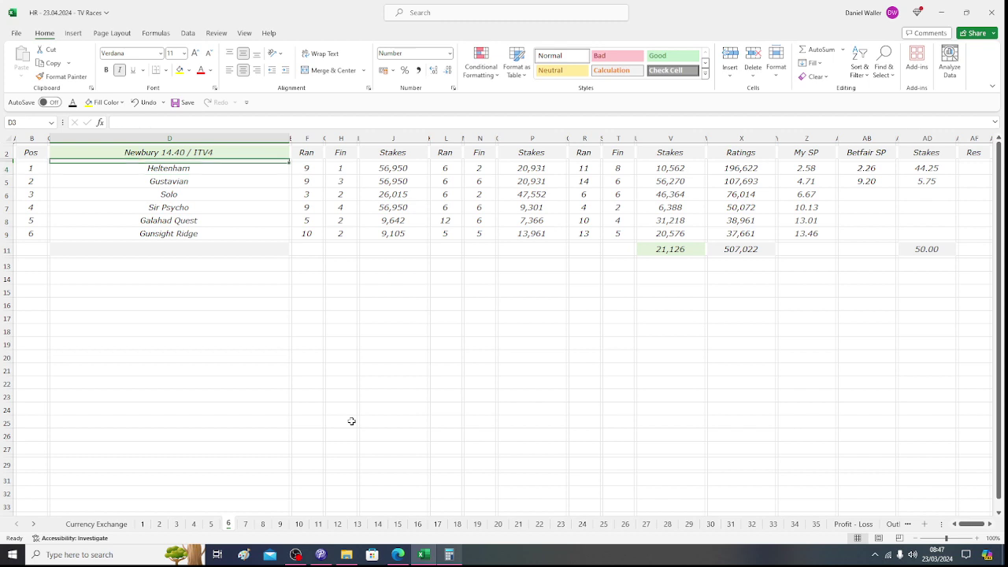
key(Left)
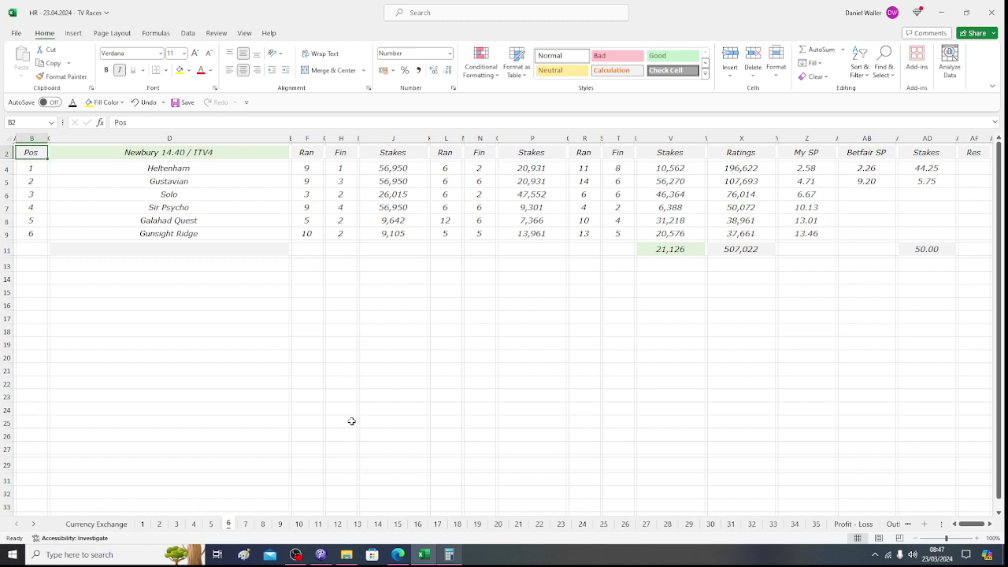
Open worksheet 7 for Doncaster 15.00, then switch to Edge and bring up the runners on Racing Post's 3:00 Doncaster racecard.
click(246, 525)
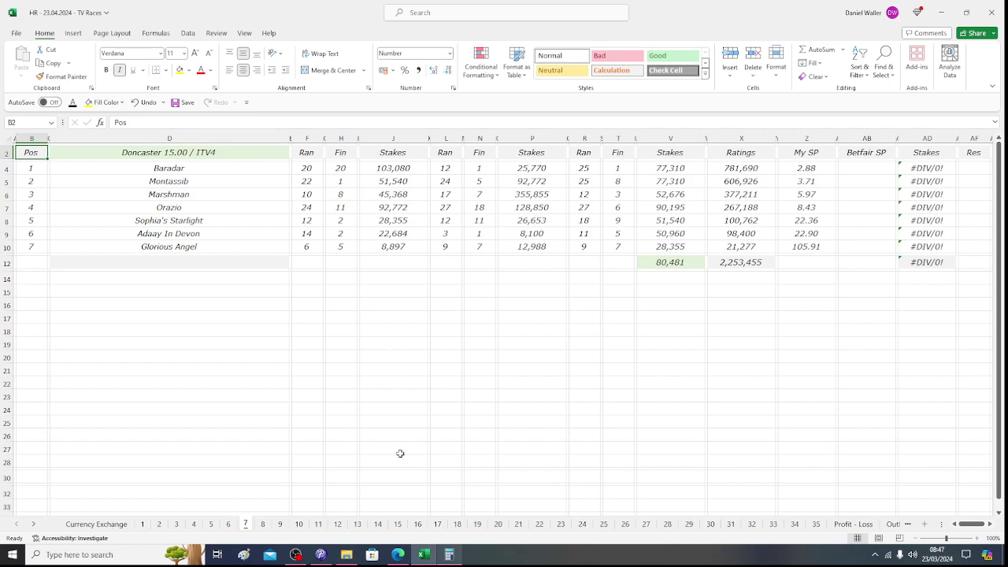
click(403, 556)
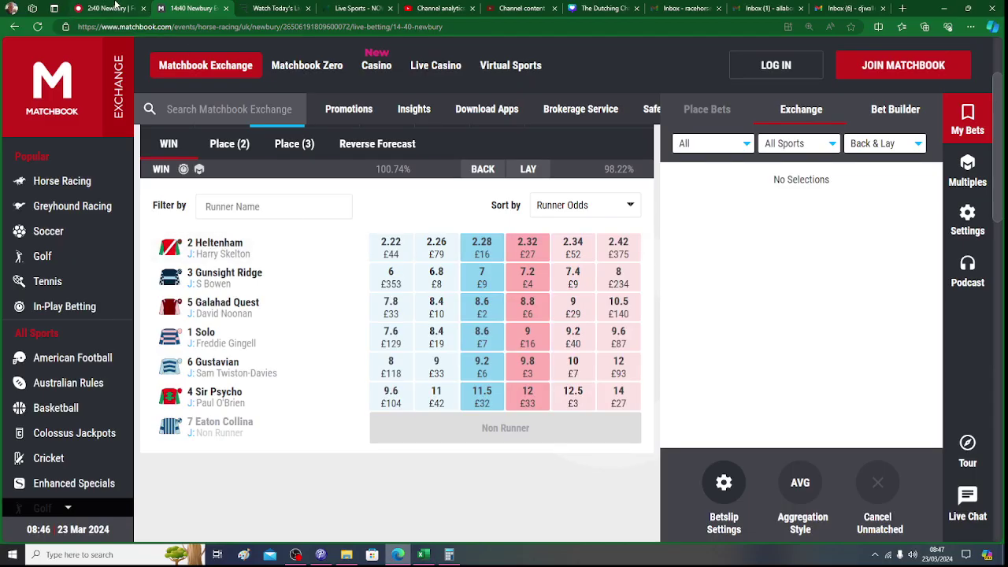
click(118, 7)
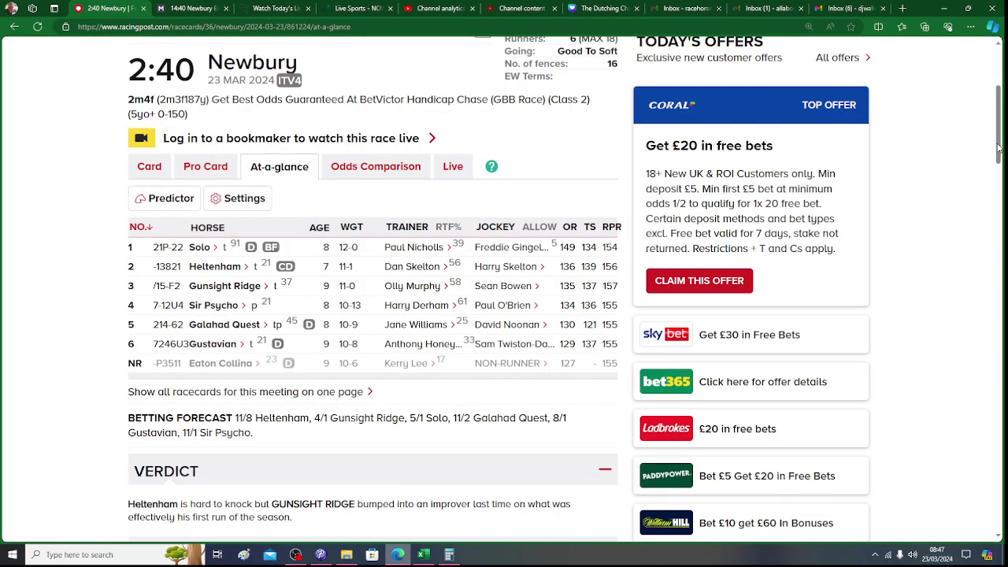
scroll(1000, 148, up, 3)
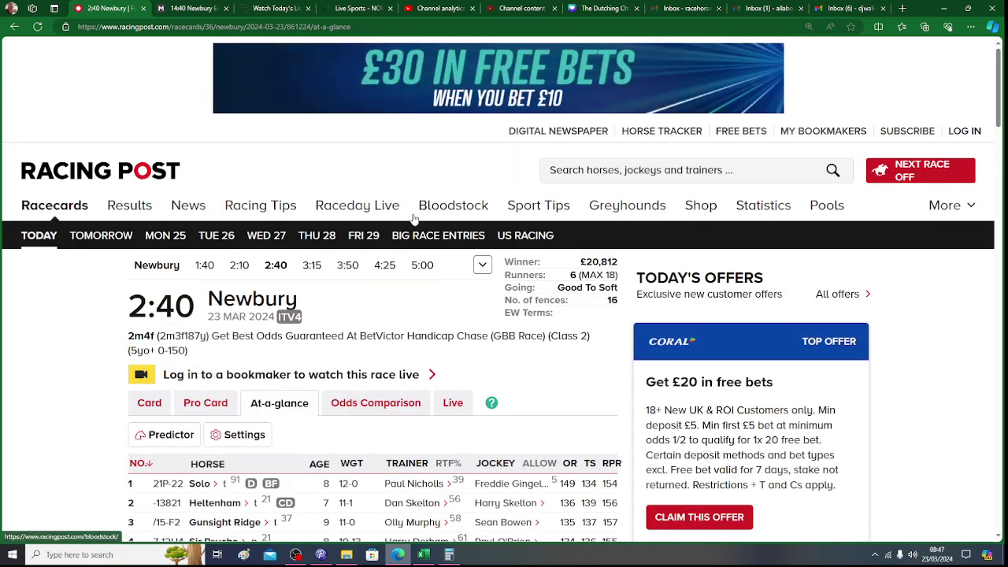
click(483, 265)
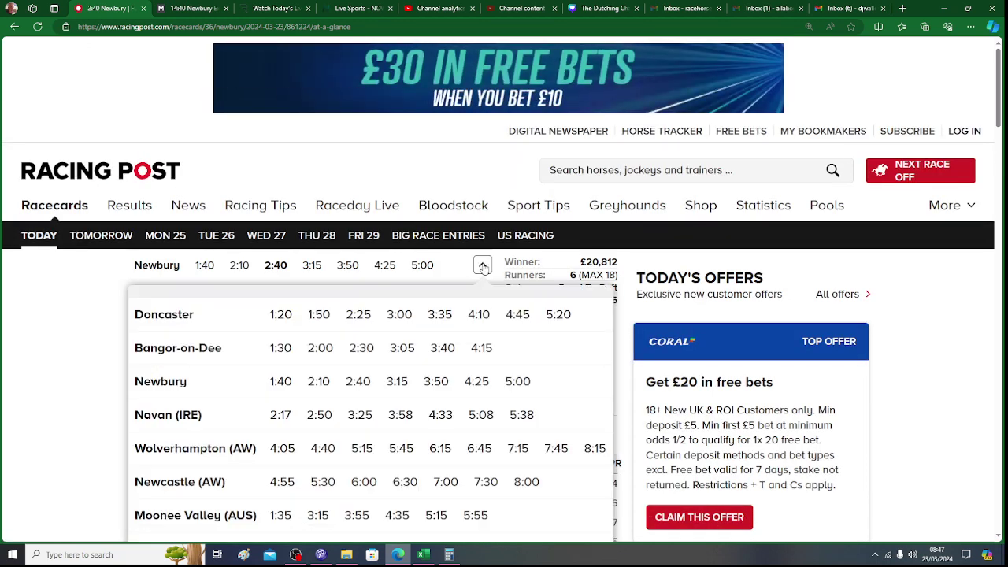
click(399, 314)
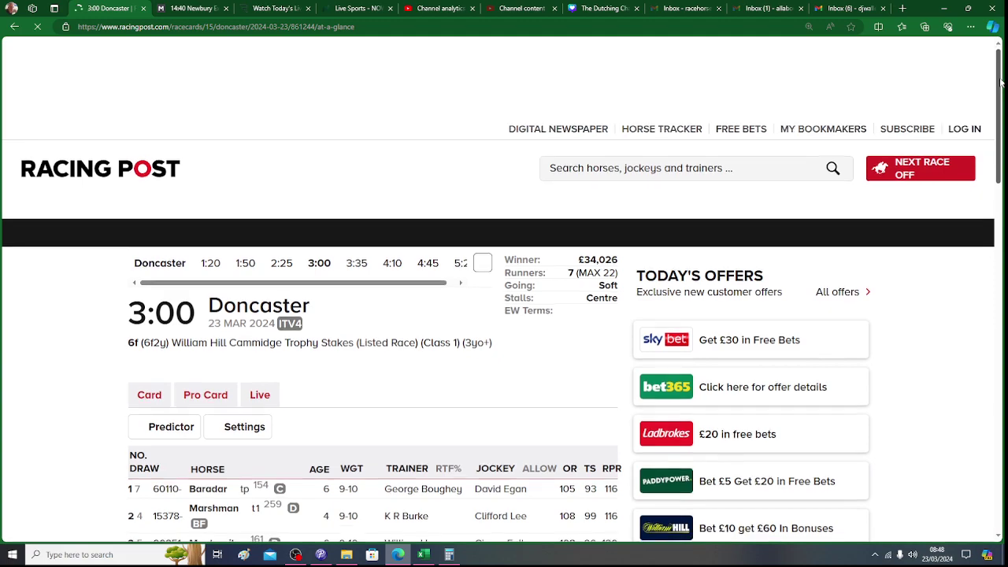
scroll(990, 104, down, 3)
scroll(504, 315, down, 2)
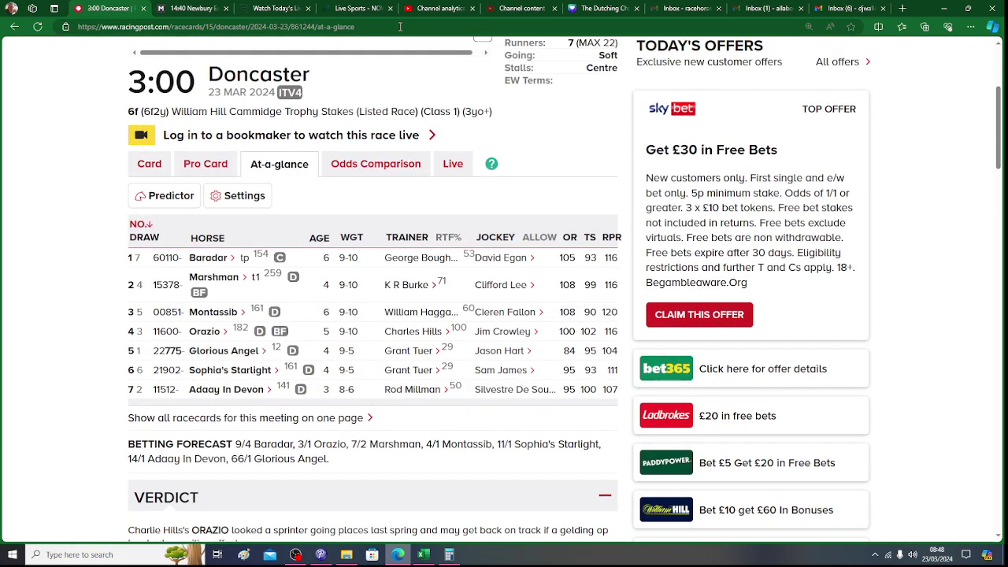
Open the 15:00 Doncaster win market in Matchbook's horse racing section and bring all its runners' odds into view.
click(196, 10)
click(66, 181)
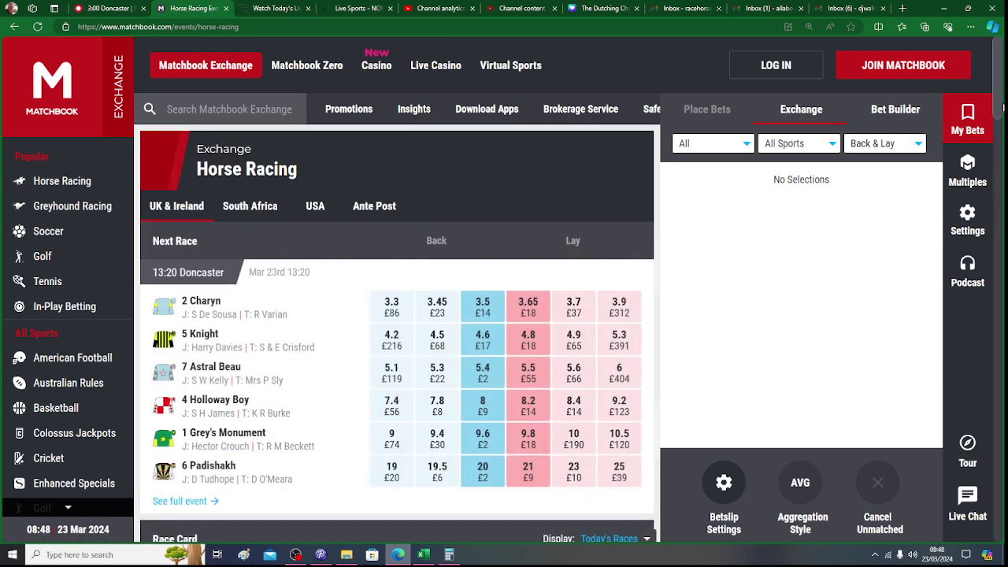
scroll(1003, 112, down, 4)
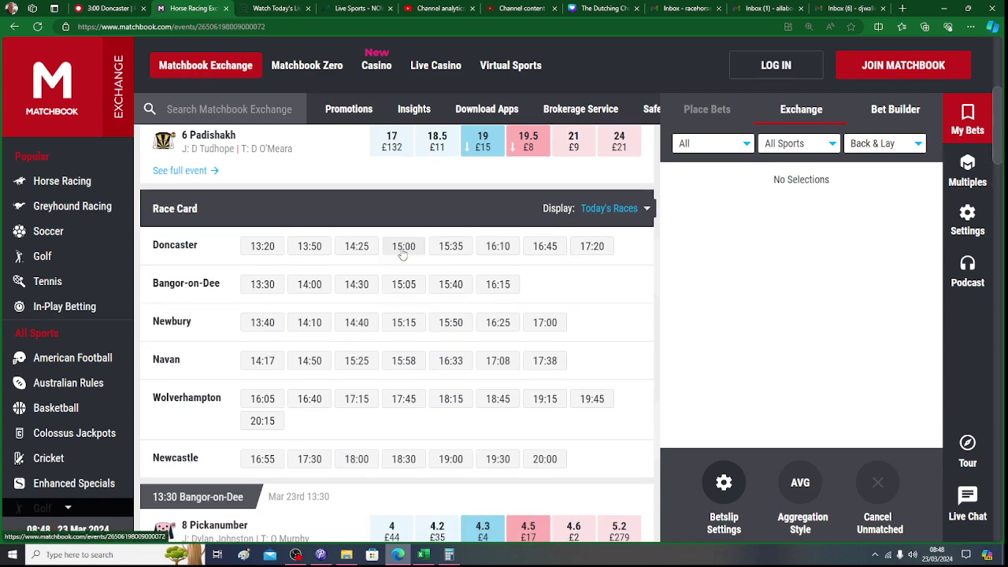
click(404, 247)
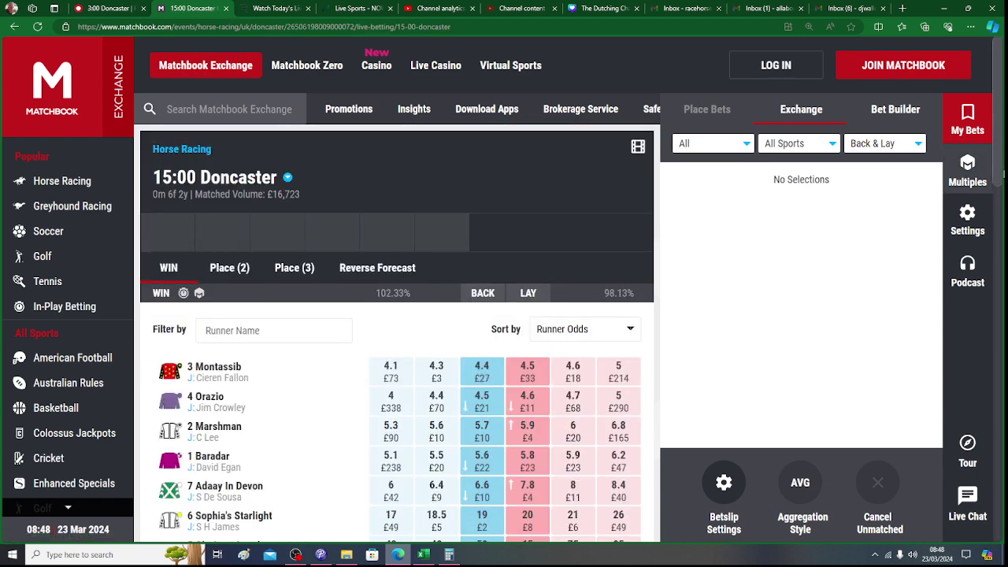
scroll(1003, 195, down, 2)
scroll(1003, 195, down, 1)
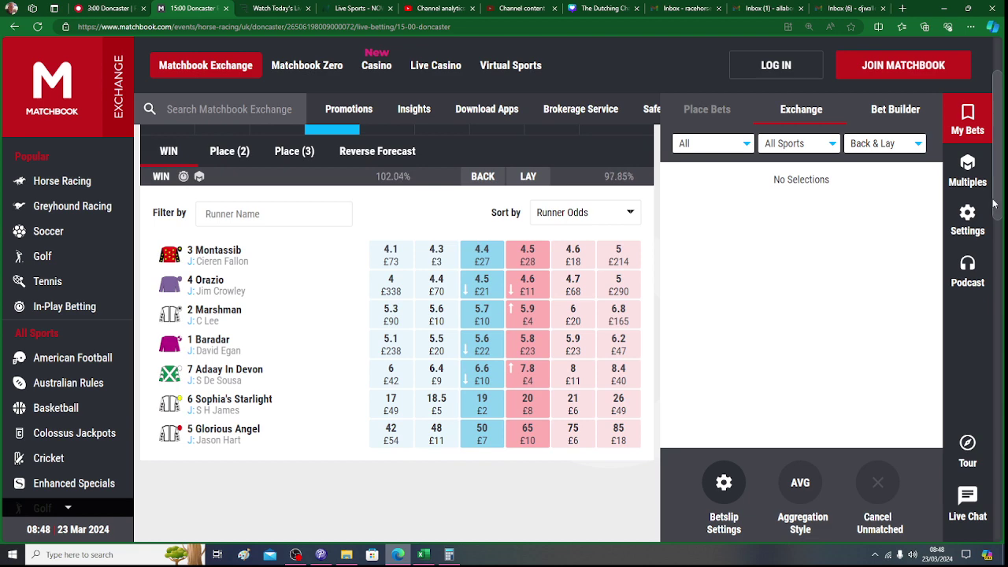
Look up Baradar's back odds on Matchbook and enter 5.6 as its Betfair SP in Excel.
click(429, 555)
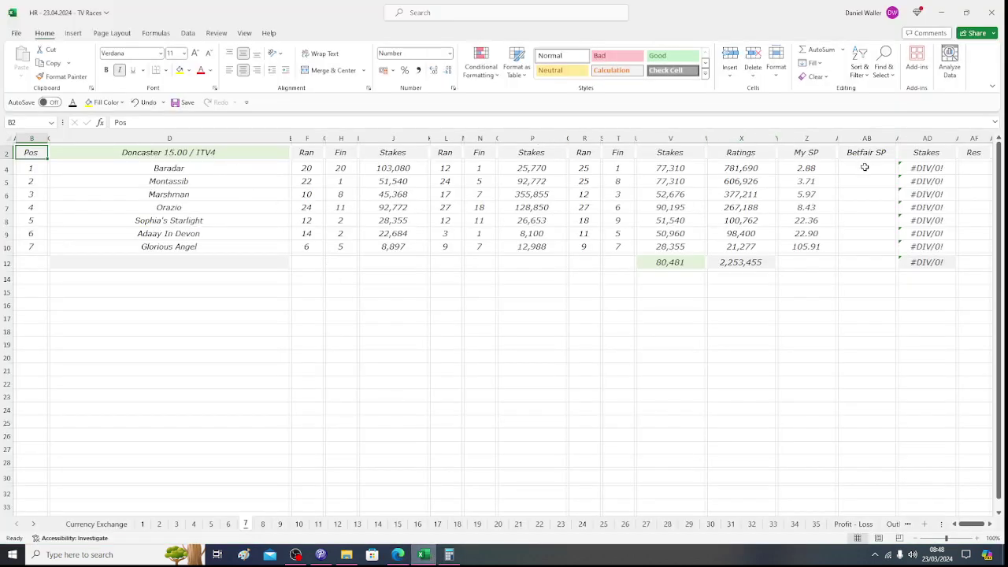
click(863, 168)
click(397, 554)
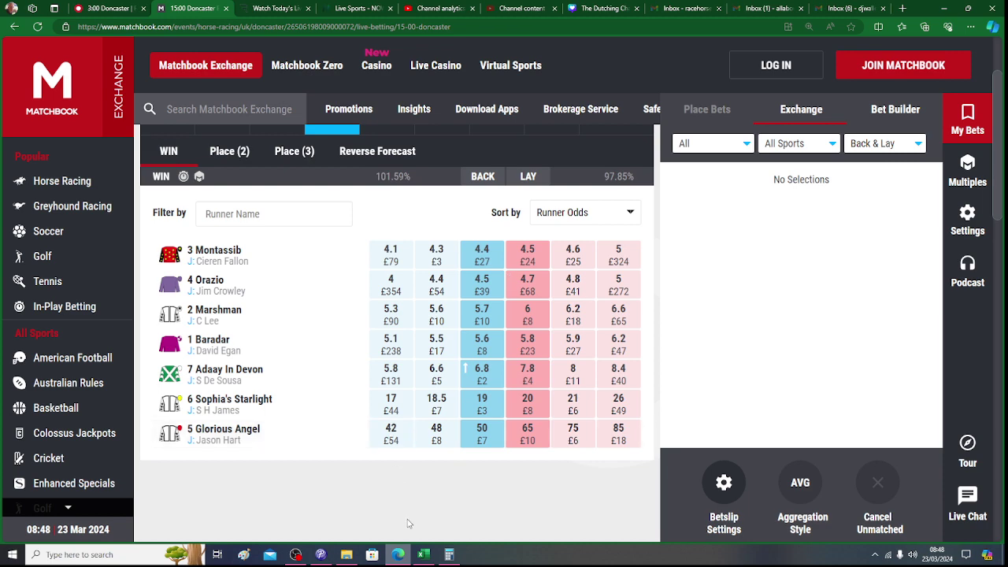
click(424, 554)
text(5)
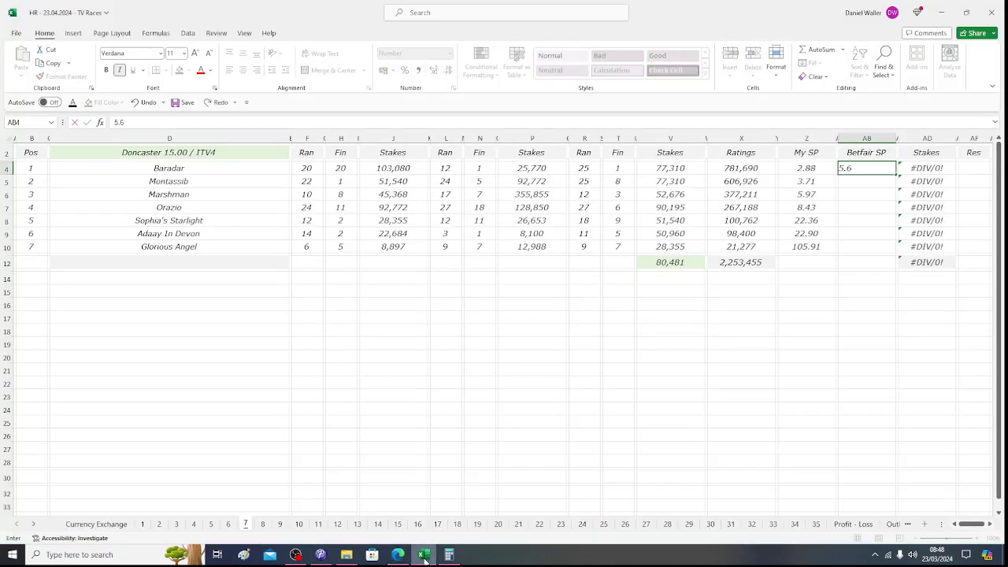
text(.6)
key(Right)
key(Right)
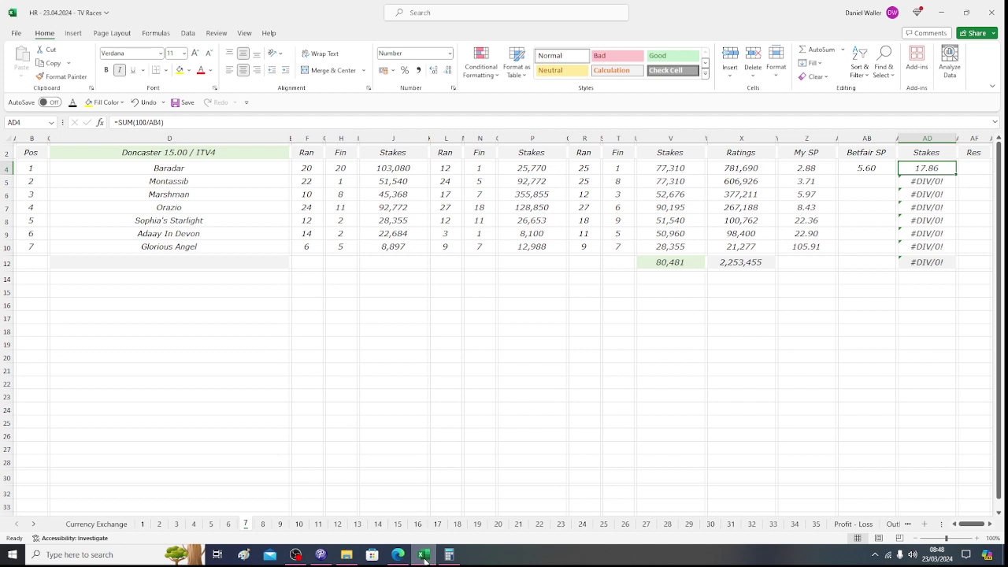
Enter Montassib's Matchbook back odds of 4.4 as its Betfair SP in Excel and check the sum of the first two stakes.
key(Down)
key(Left)
key(Left)
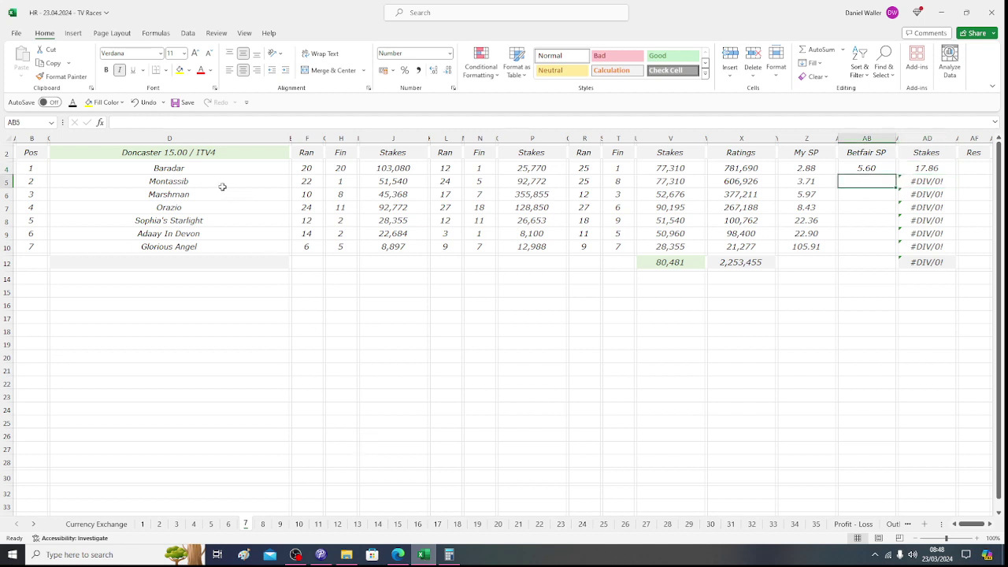
click(400, 555)
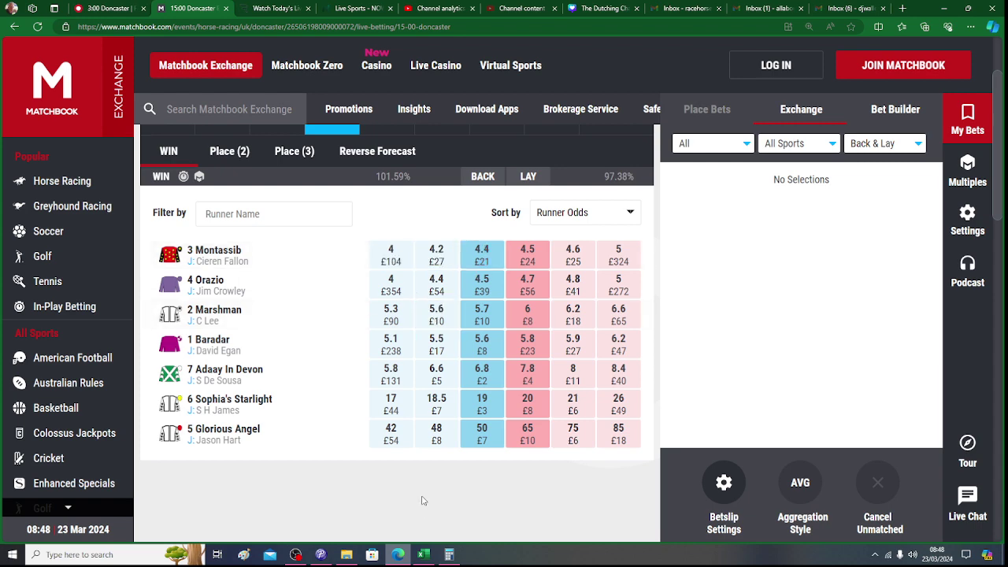
click(423, 555)
text(4.4)
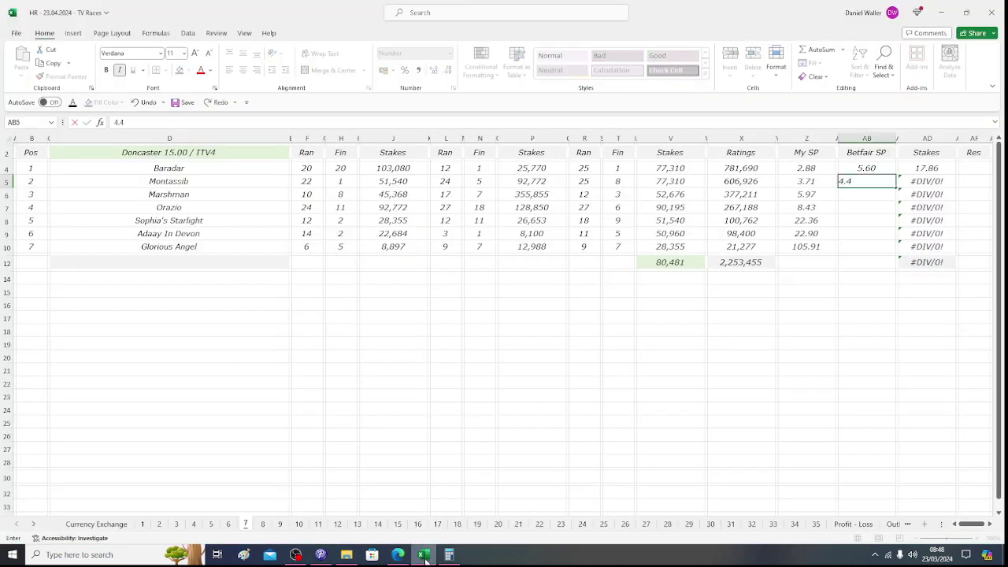
key(Tab)
key(Tab)
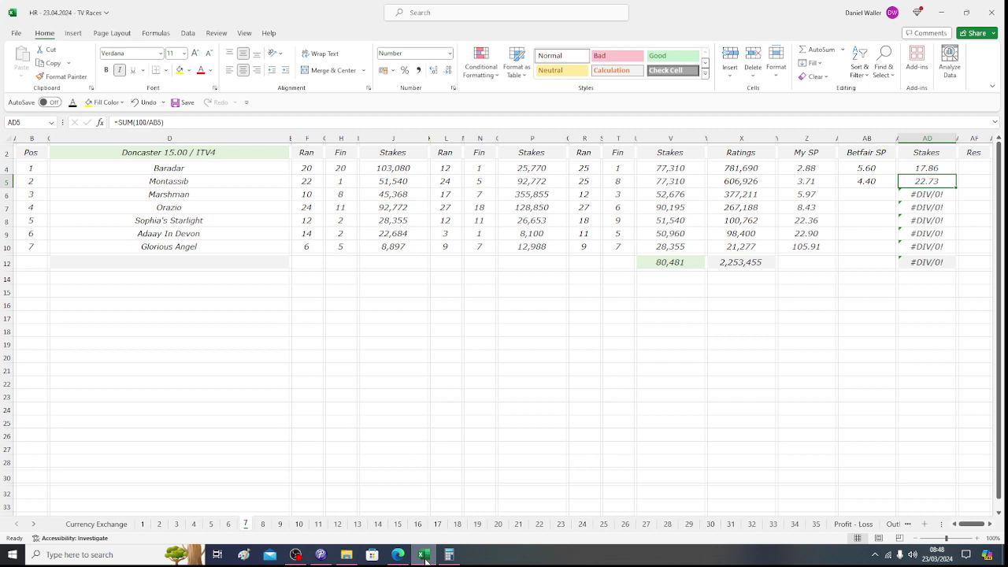
click(926, 174)
drag(927, 174, 926, 182)
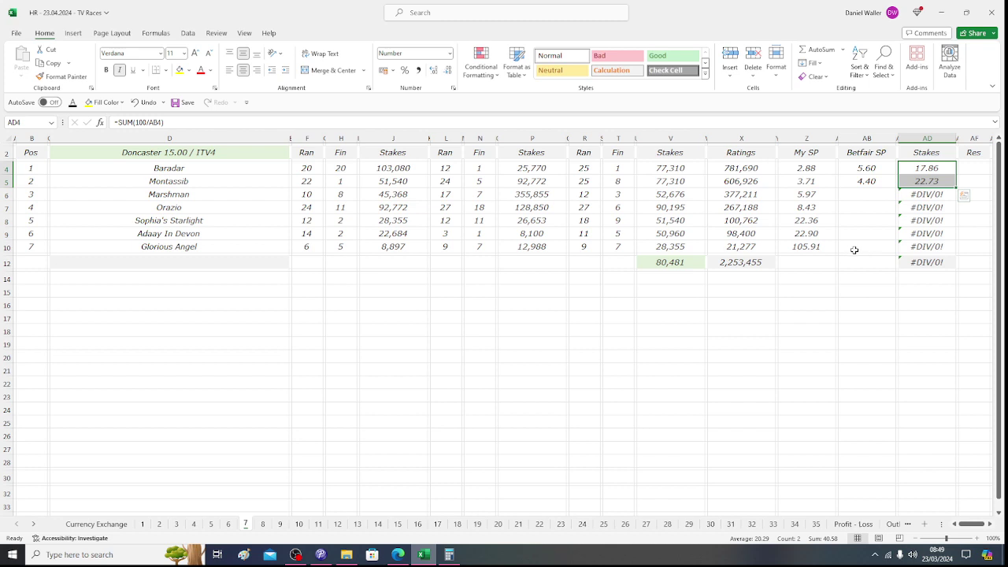
Look up Marshman's back odds on Matchbook and enter 5.9 as its Betfair SP in Excel.
click(866, 194)
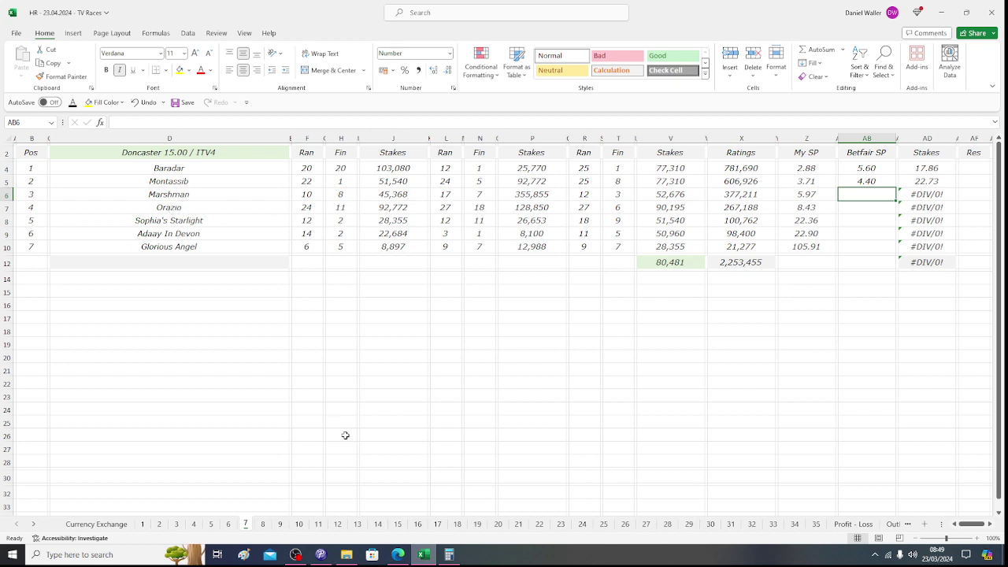
click(399, 554)
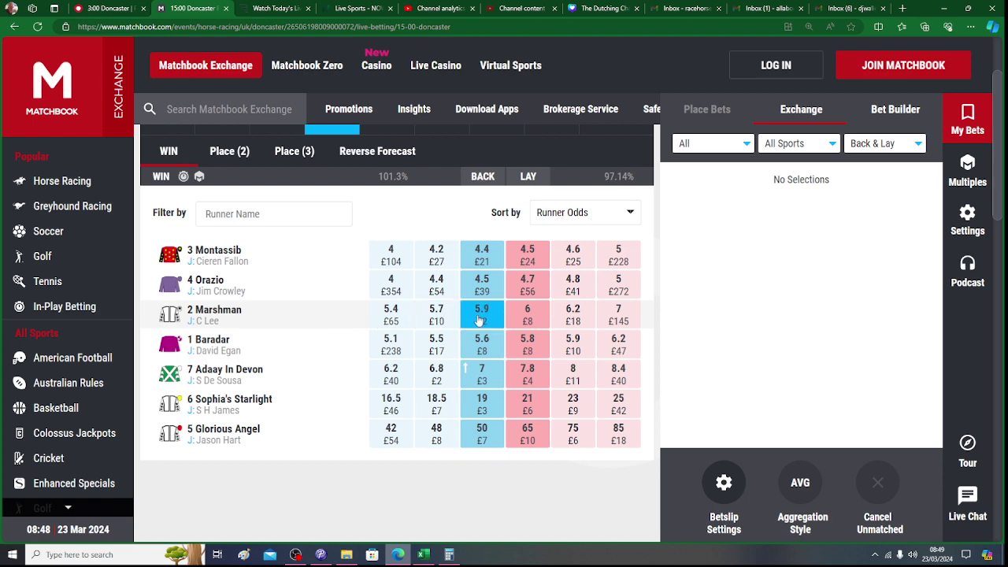
click(434, 554)
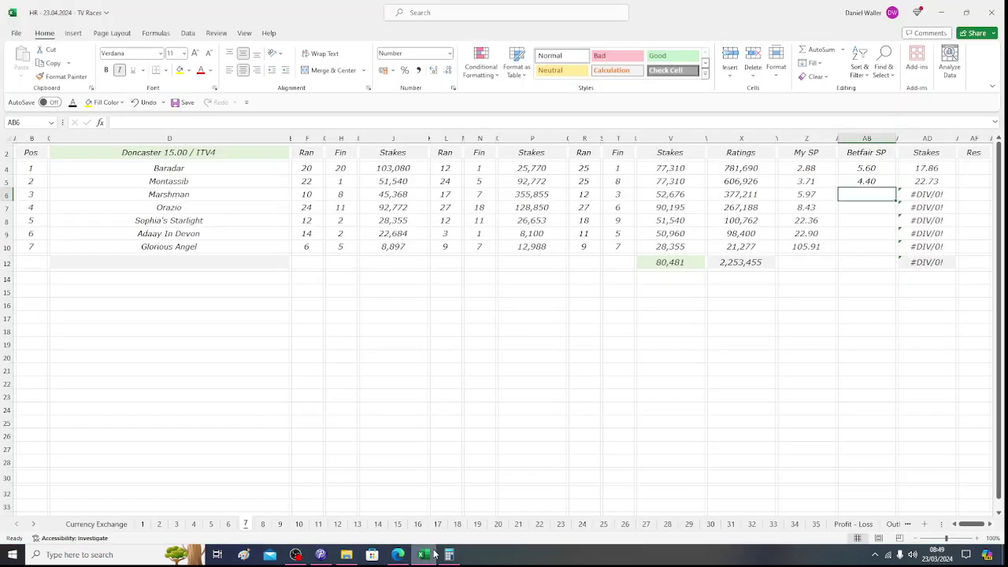
text(5.9)
key(Tab)
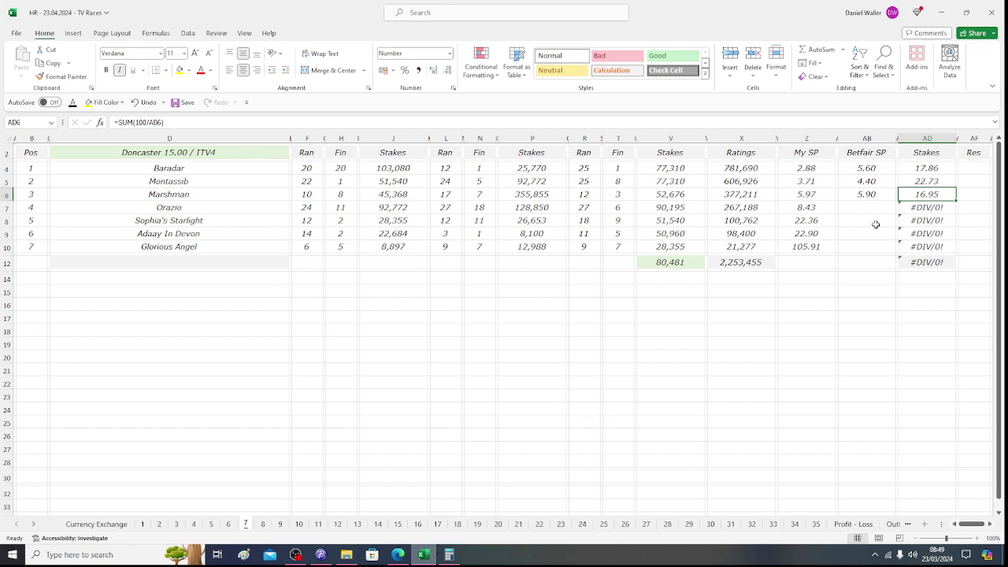
Check the combined stakes of Baradar and Montassib and set Marshman's stake to 9.42.
drag(923, 172, 925, 181)
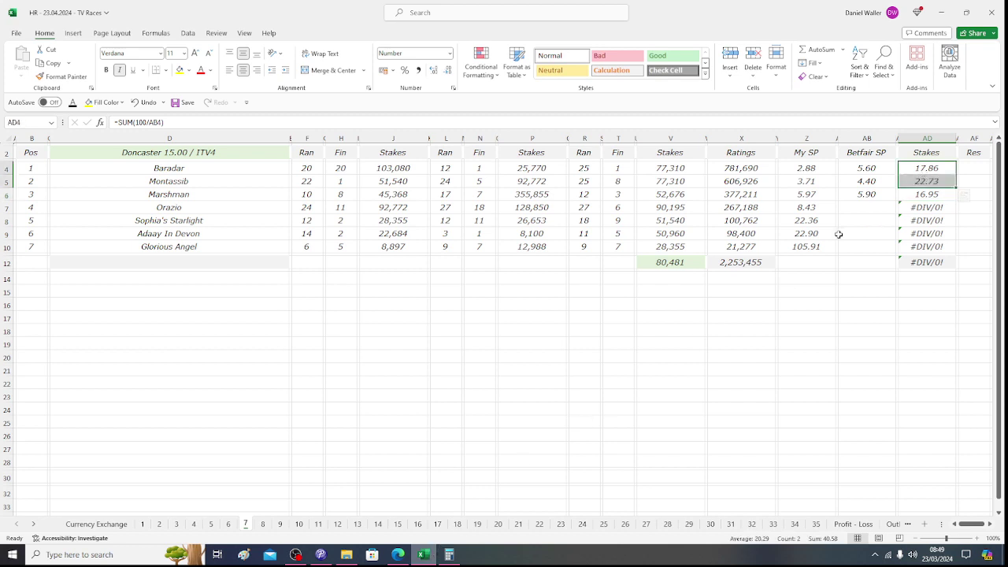
click(913, 197)
text(9.42)
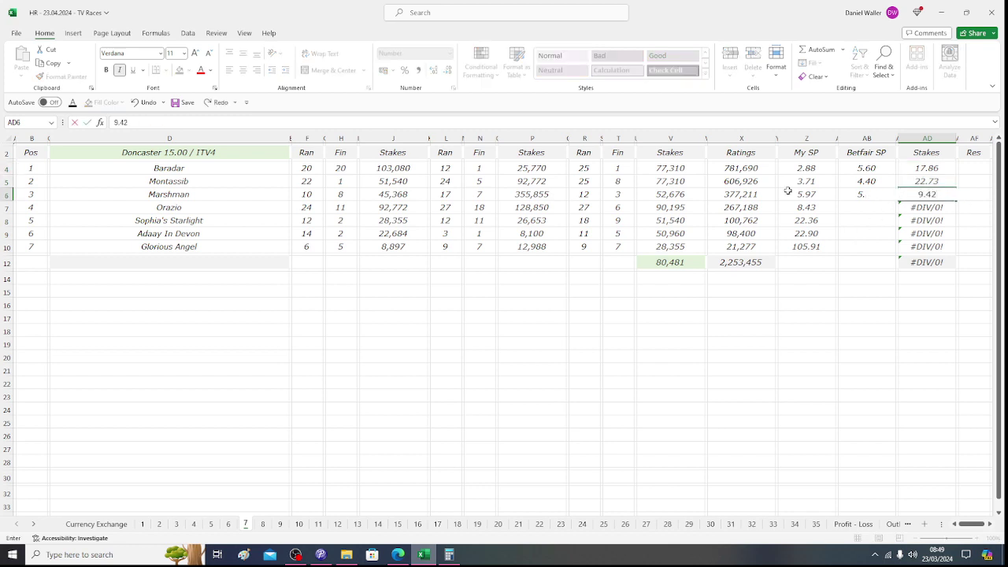
key(Return)
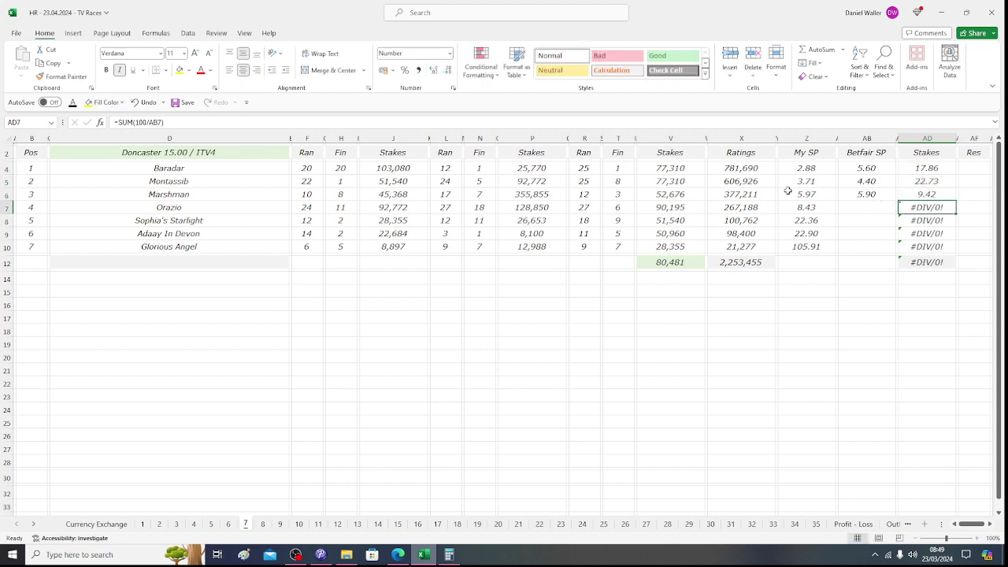
Clear the stakes of Orazio, Sophia's Starlight, Adaay In Devon and Glorious Angel, and reselect Marshman's stake.
key(BackSpace)
key(Return)
key(BackSpace)
key(Return)
key(BackSpace)
key(Return)
key(BackSpace)
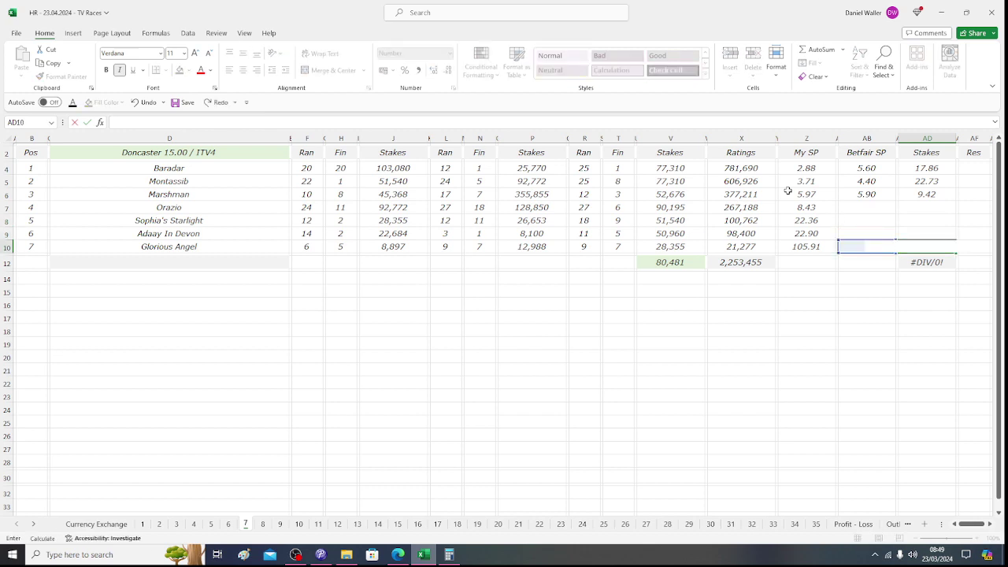
key(Up)
key(Up)
key(Up)
key(Up)
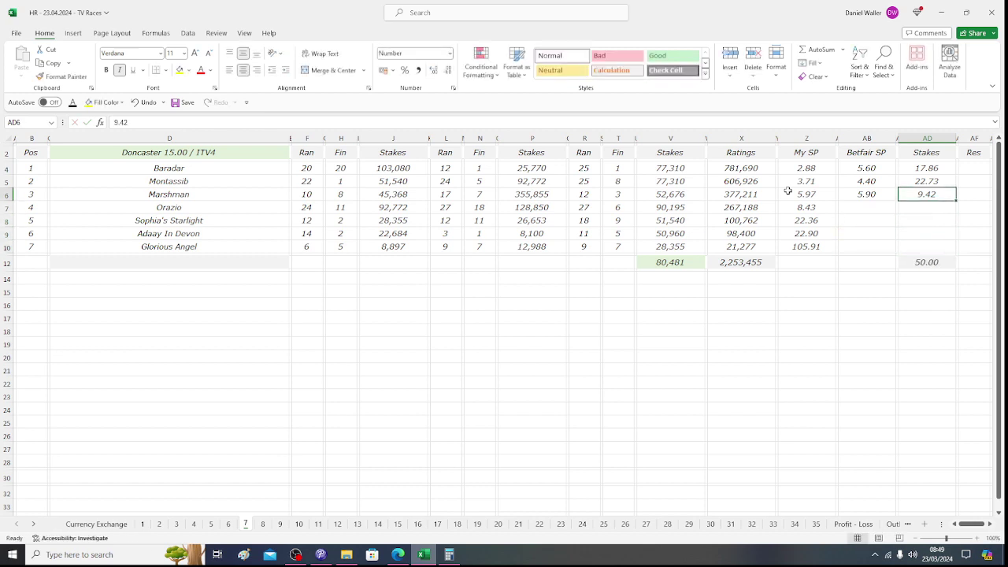
Switch to Calculator, multiply Marshman's 9.42 stake by its 5.9 odds, and return to Baradar's name cell in Excel.
click(450, 556)
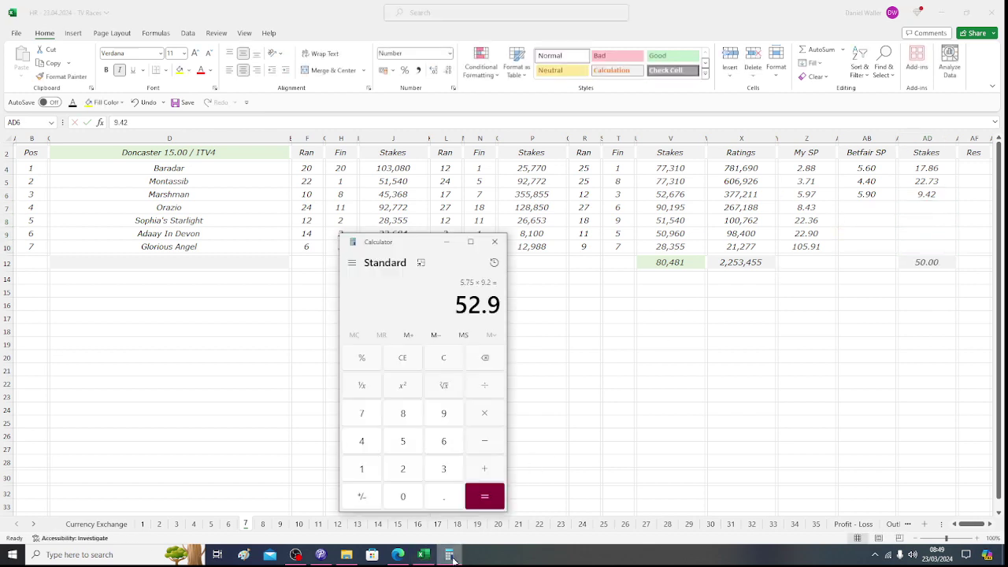
click(443, 413)
click(446, 495)
click(376, 449)
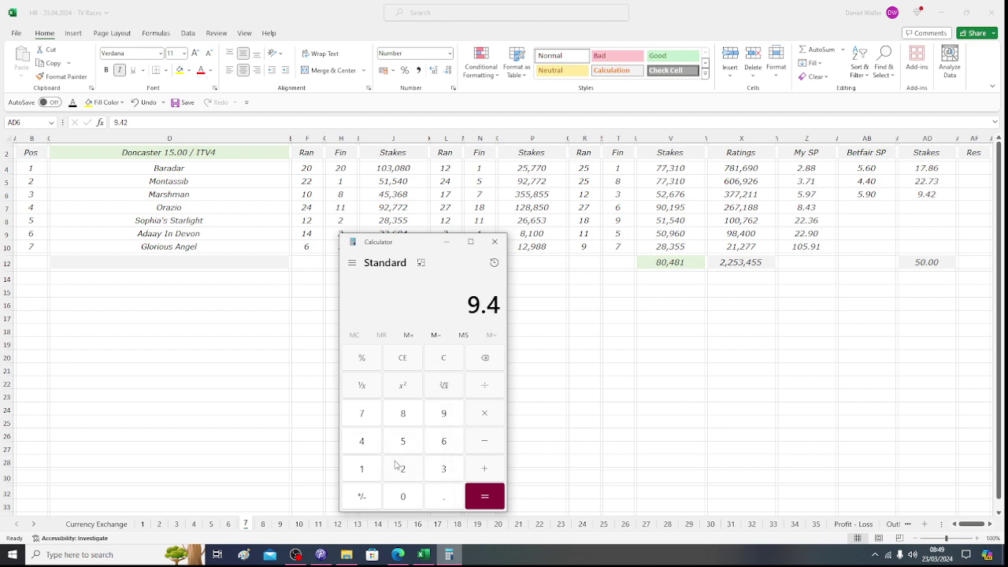
click(399, 467)
click(482, 411)
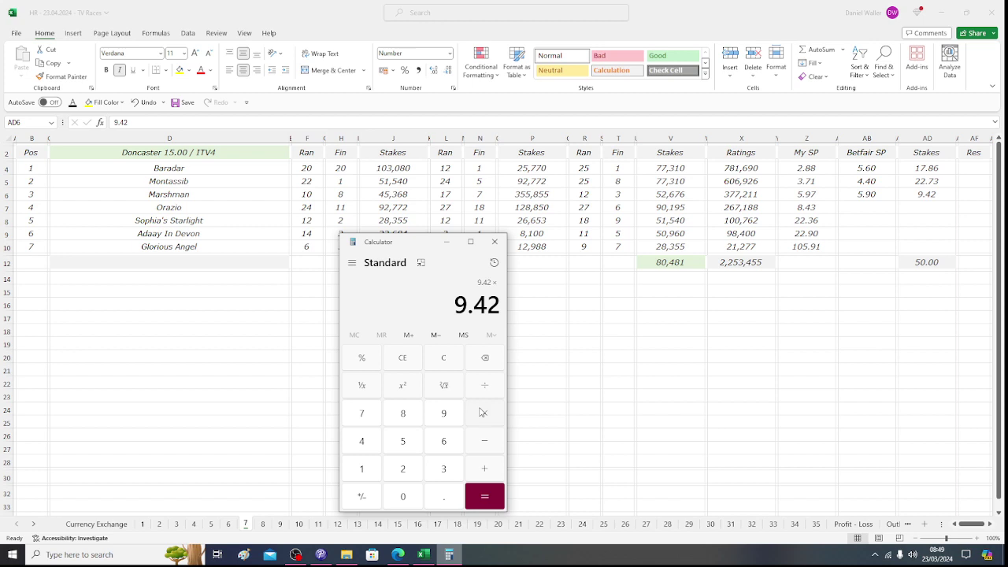
click(404, 441)
click(440, 493)
click(444, 418)
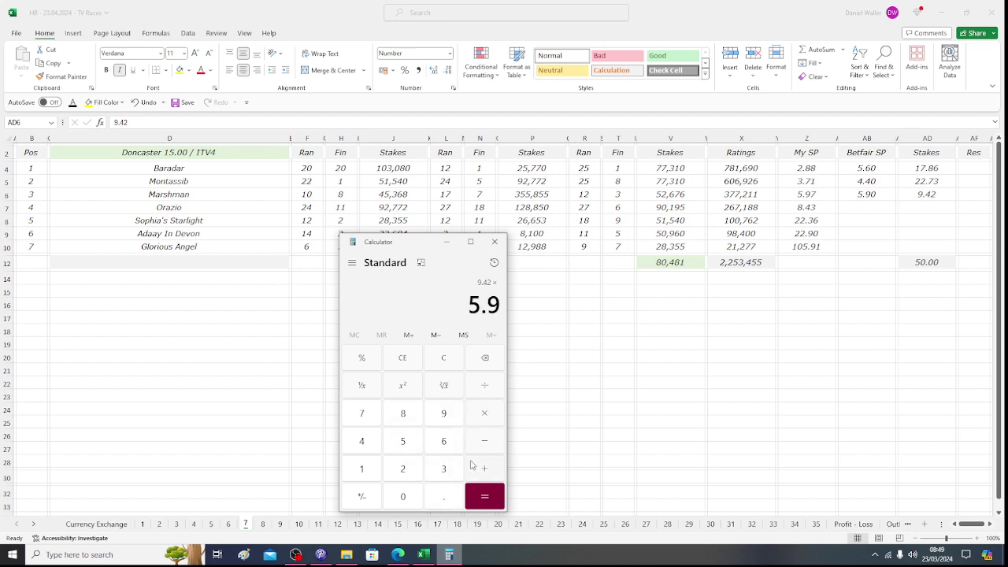
click(484, 498)
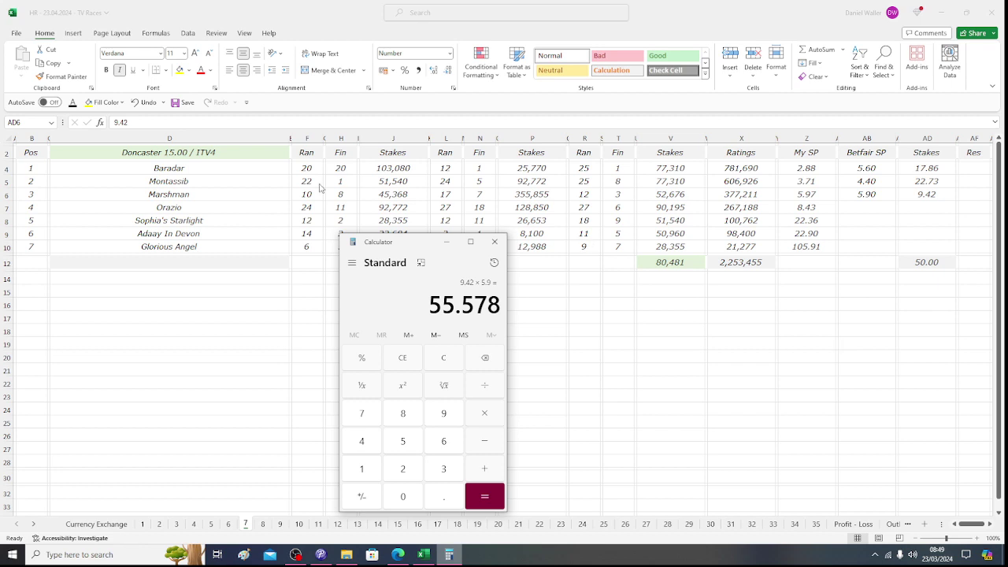
key(alt+Tab)
click(189, 167)
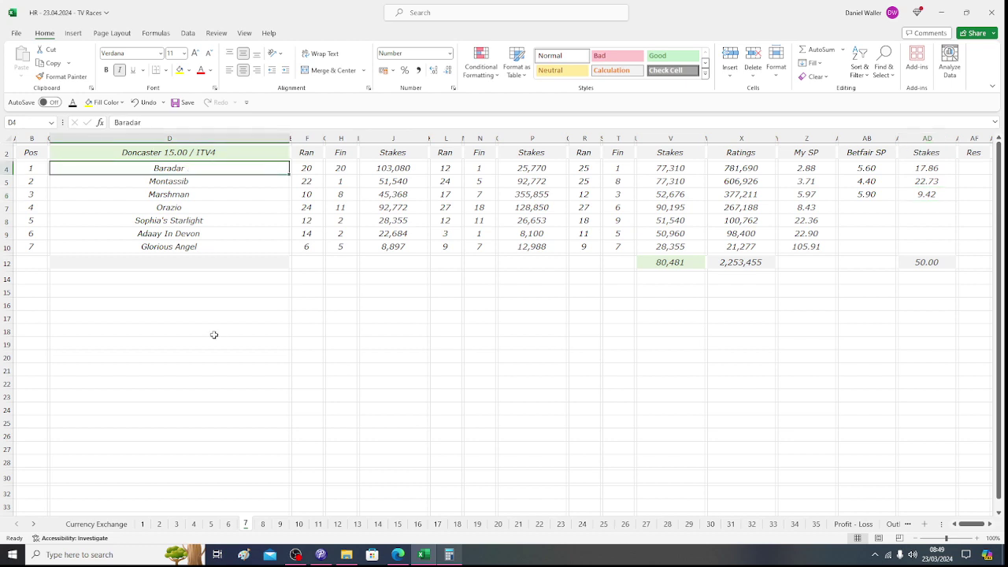
Return to the Pos header cell on the Doncaster 15.00 sheet and open sheet 8 for Newbury 15.15.
key(Down)
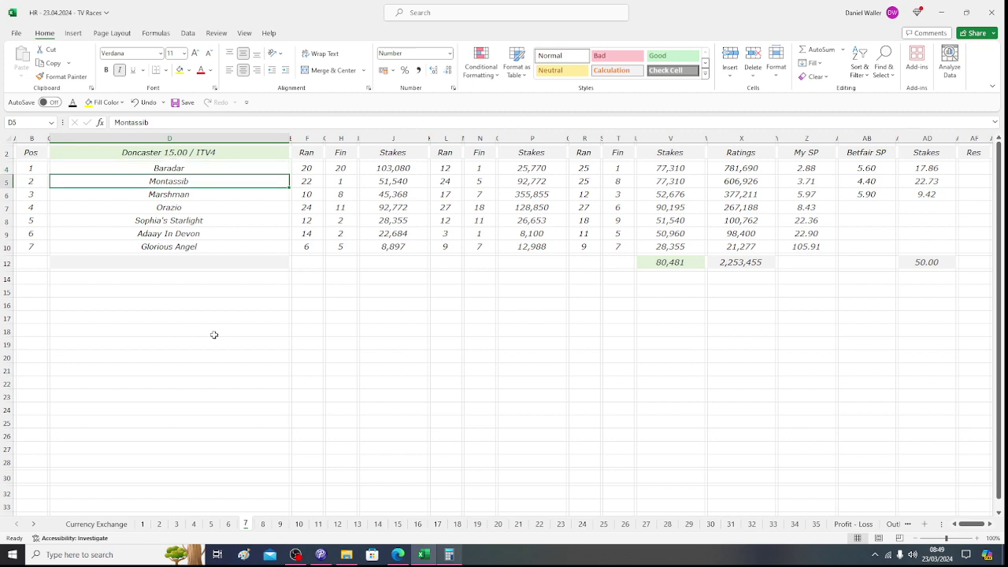
key(Up)
key(Up)
key(Left)
key(Left)
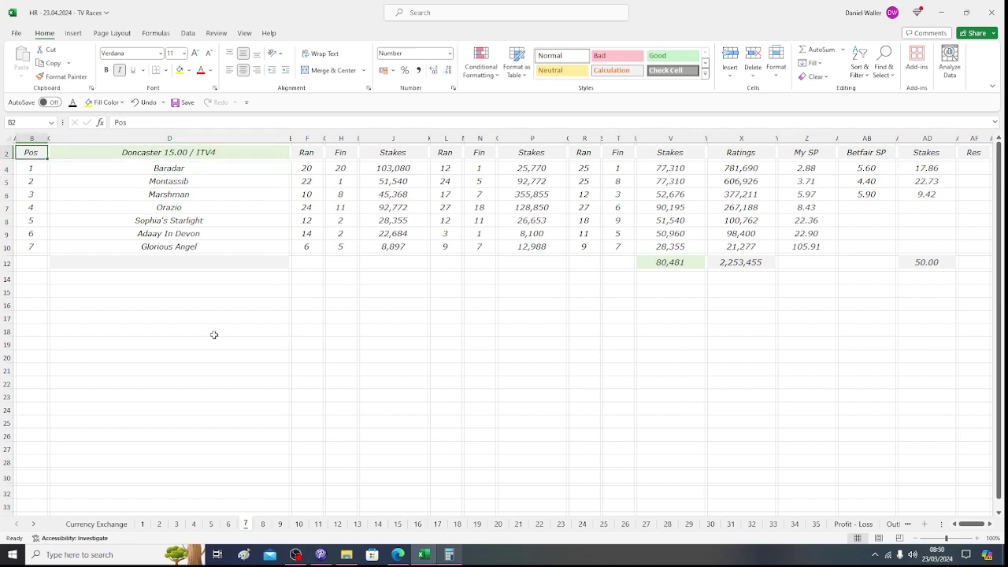
click(262, 524)
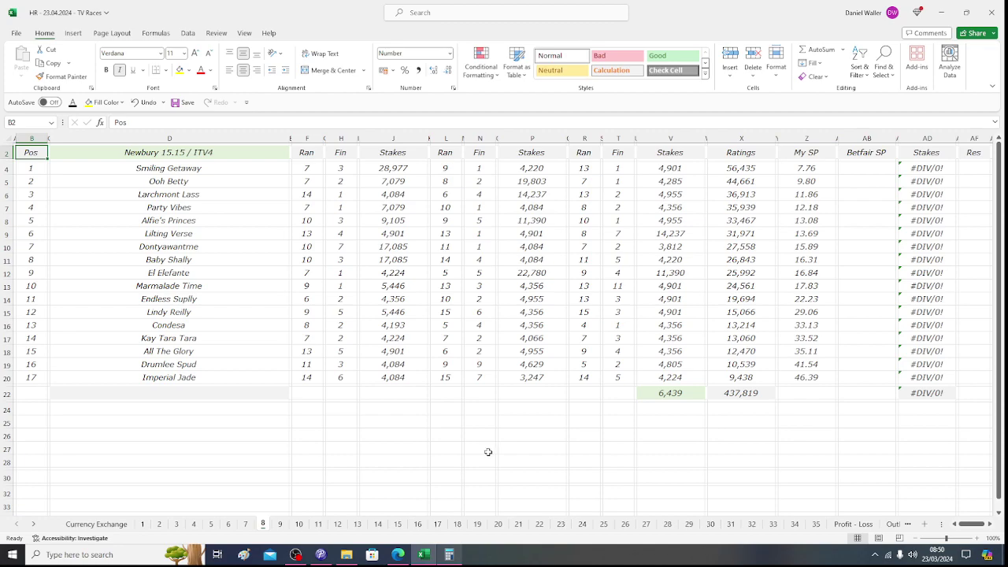
Switch to Edge and open the Newbury 3:15 racecard on Racing Post to review its runners.
click(398, 555)
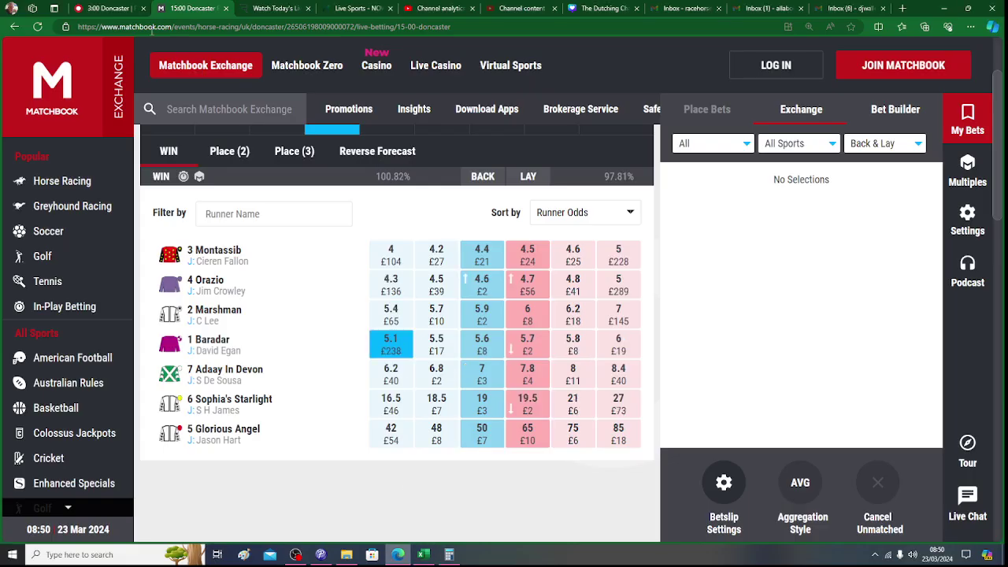
click(118, 9)
scroll(504, 283, down, 5)
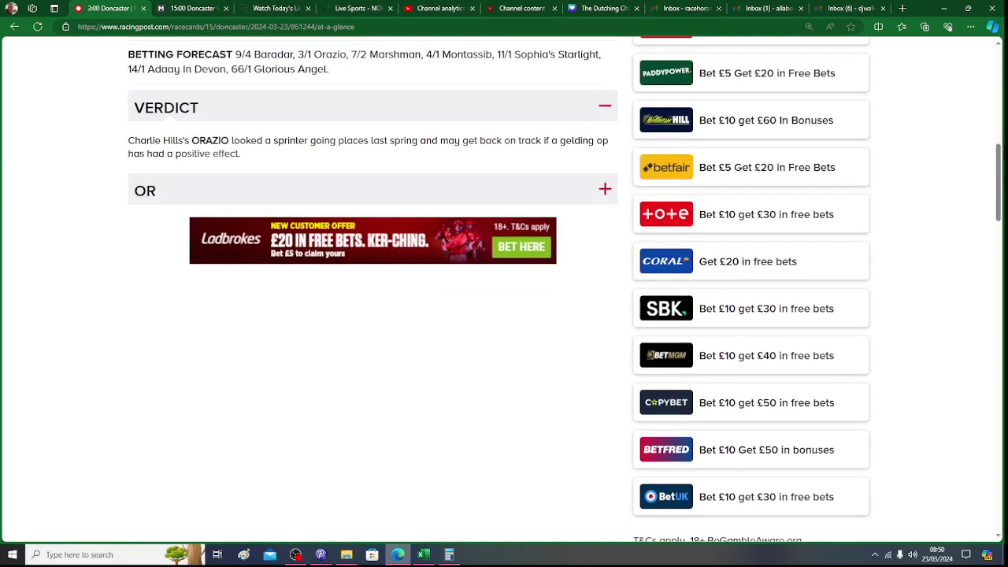
scroll(997, 167, up, 10)
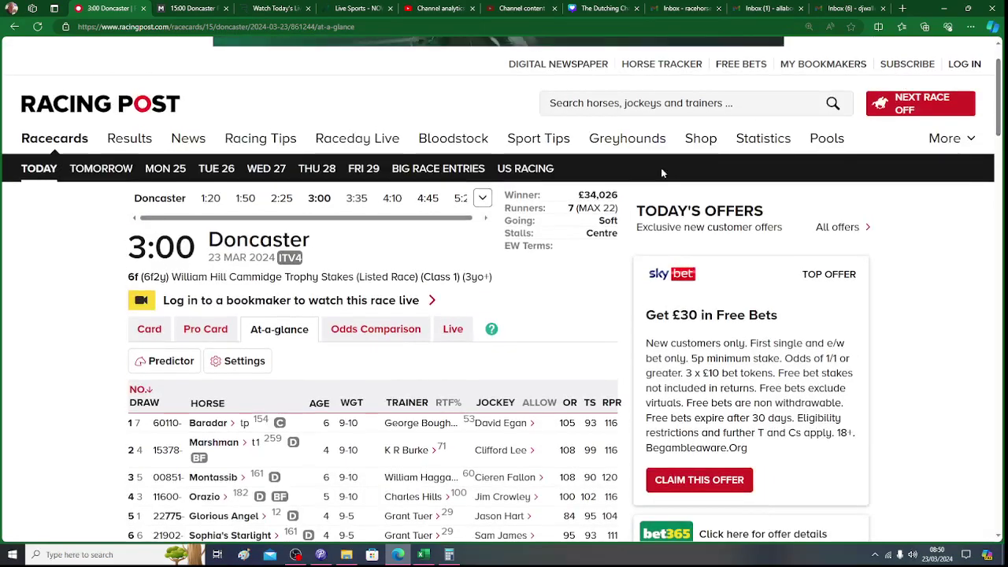
click(482, 198)
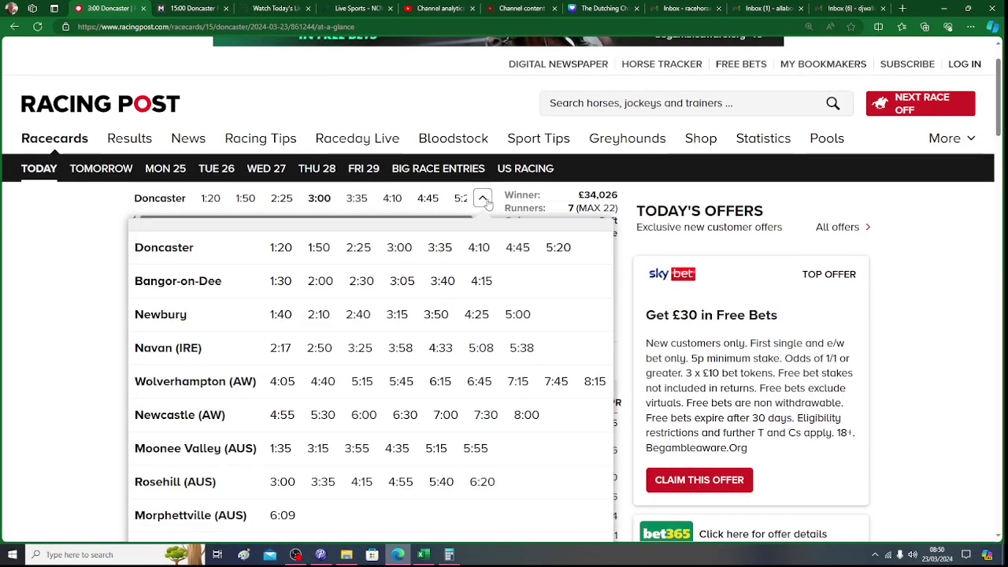
click(397, 314)
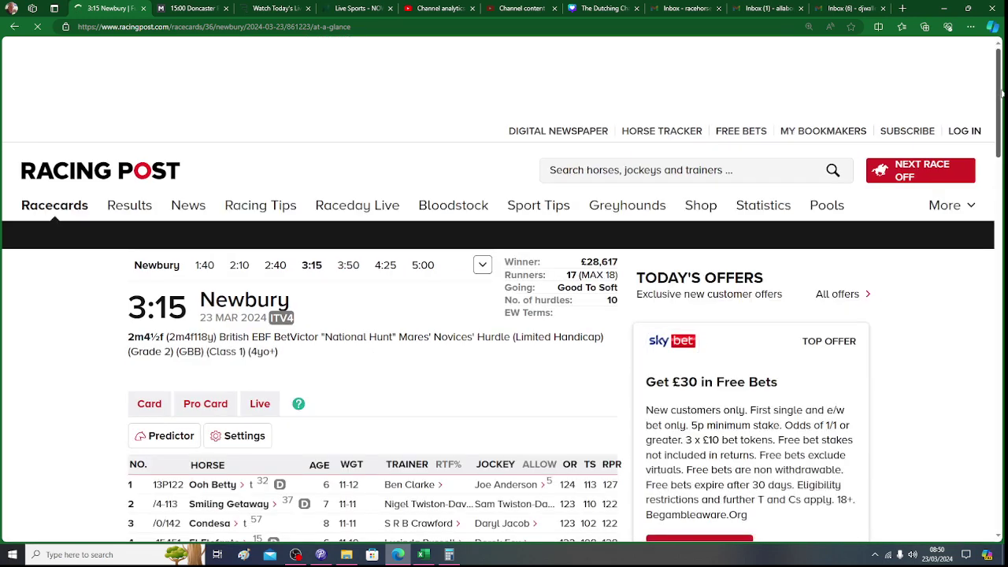
scroll(1002, 105, down, 3)
scroll(498, 288, down, 1)
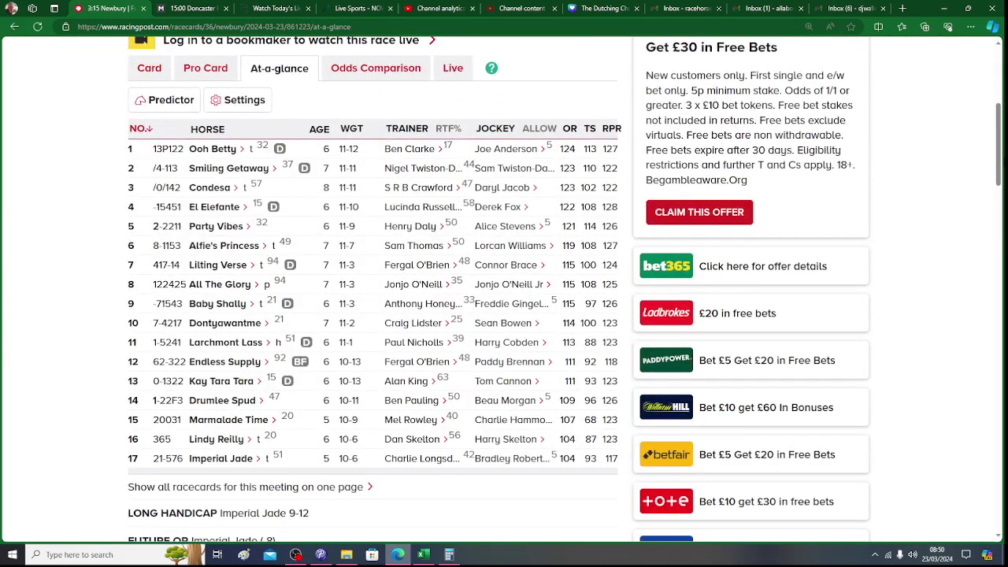
scroll(564, 289, up, 1)
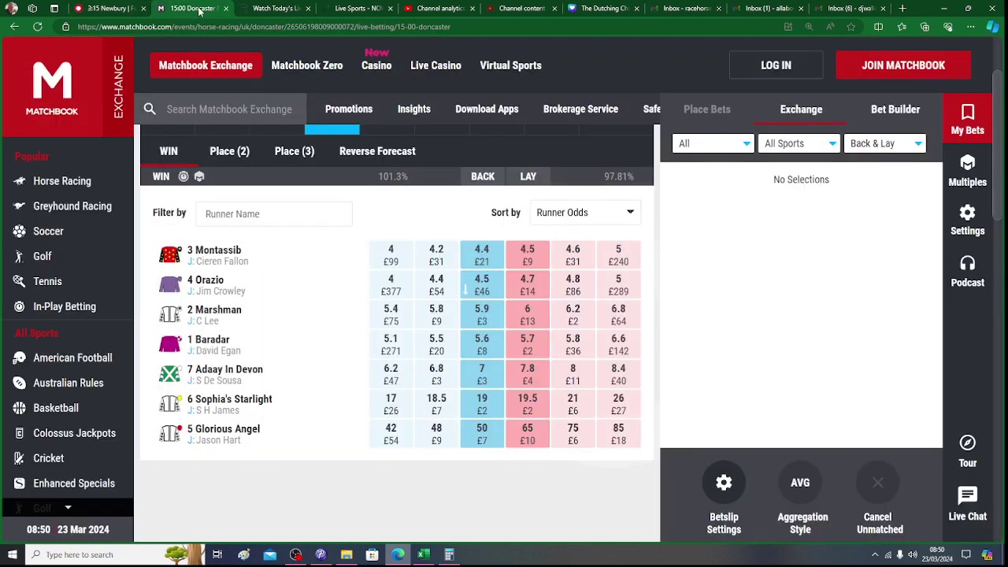
Open the 15:15 Newbury win market from Matchbook's horse racing race card and display the runners' odds.
click(193, 9)
click(72, 180)
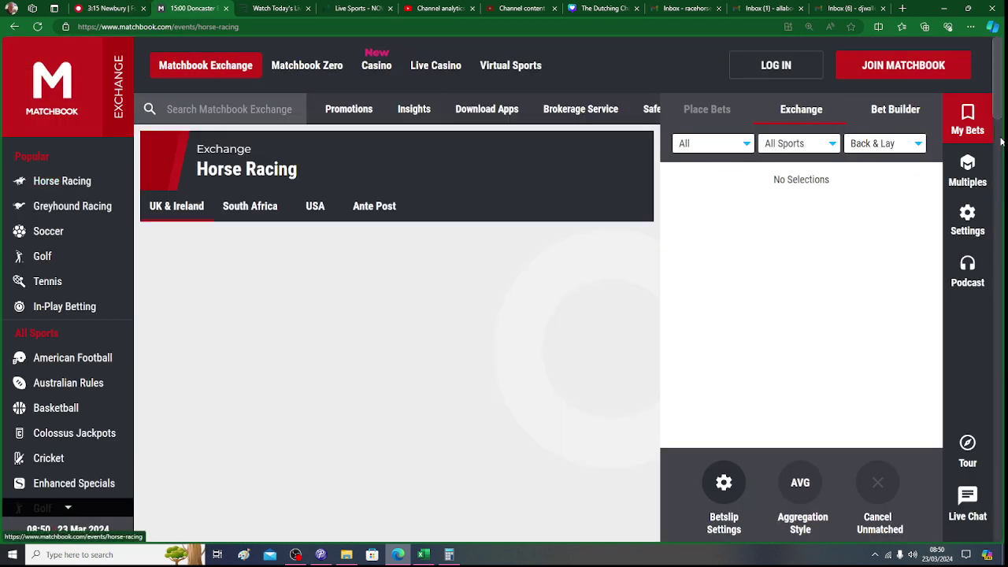
scroll(397, 331, down, 2)
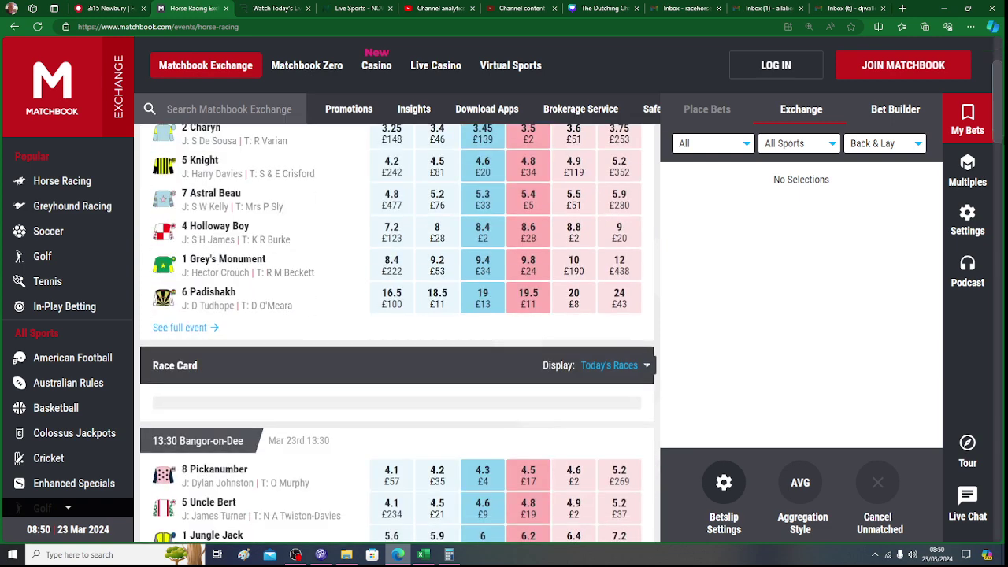
scroll(397, 331, down, 2)
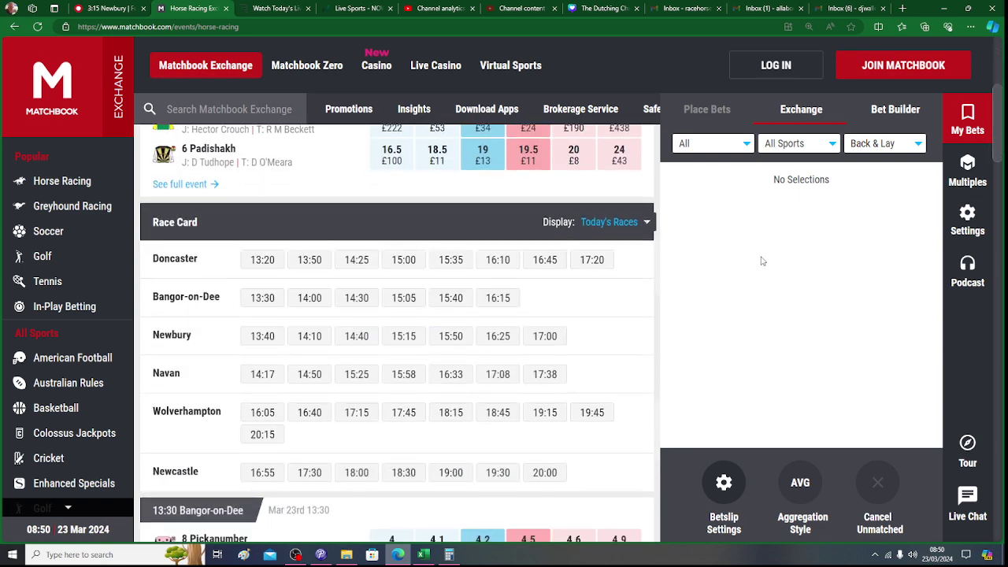
click(410, 340)
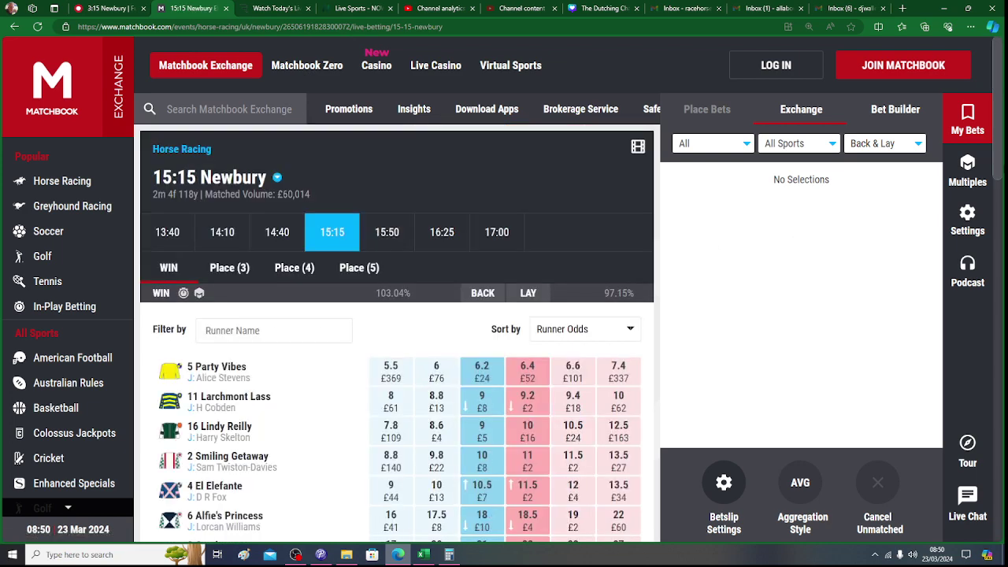
right_click(1001, 166)
key(Escape)
right_click(1001, 148)
key(Escape)
scroll(1001, 148, down, 2)
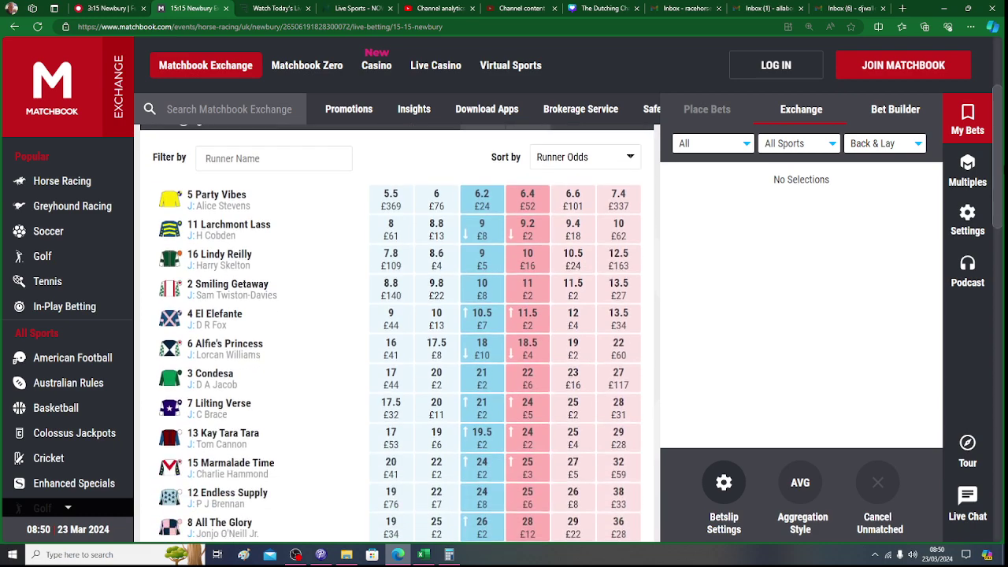
Look up Smiling Getaway's back odds on Matchbook and enter 10 as its Betfair SP in Excel.
click(425, 555)
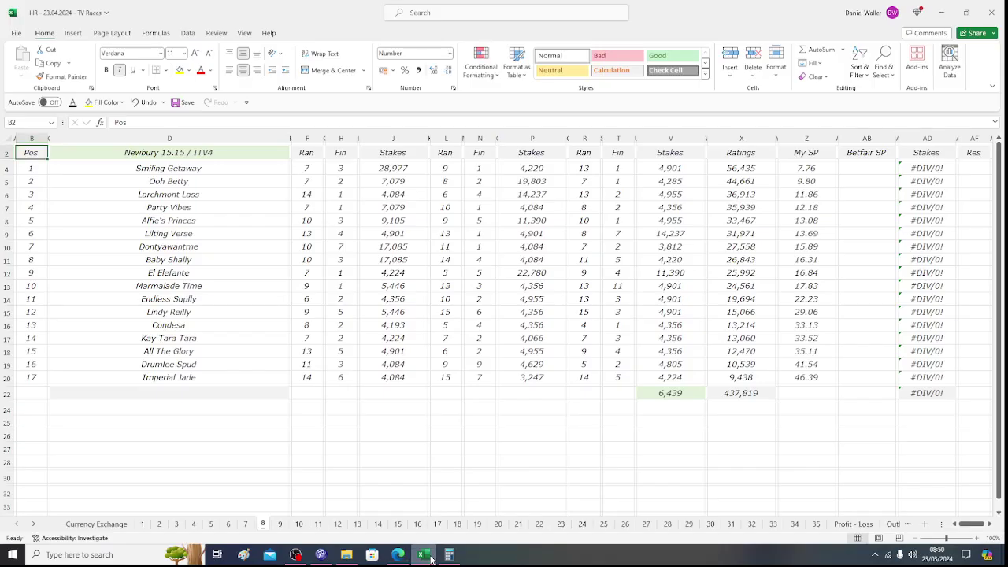
click(229, 168)
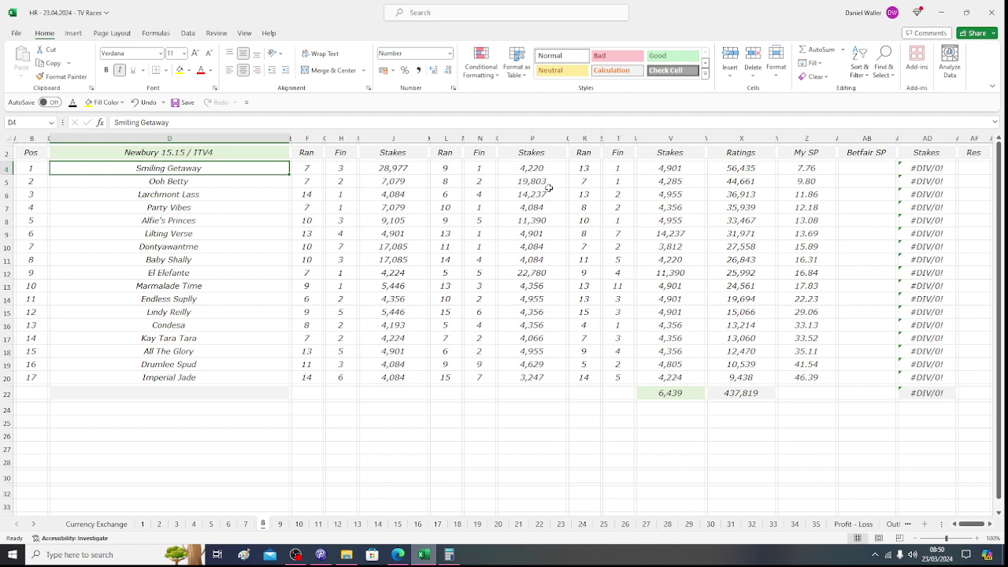
click(876, 169)
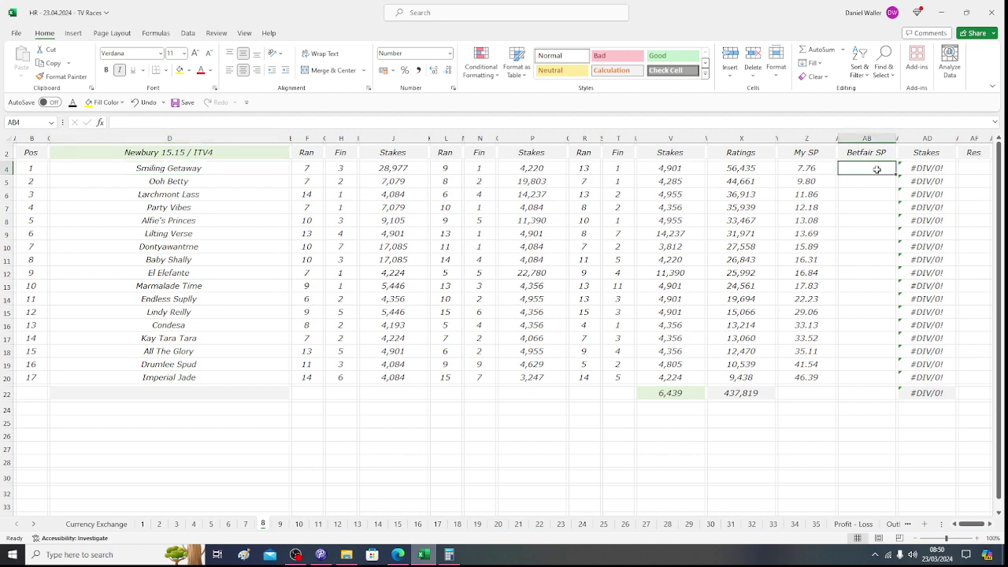
click(407, 555)
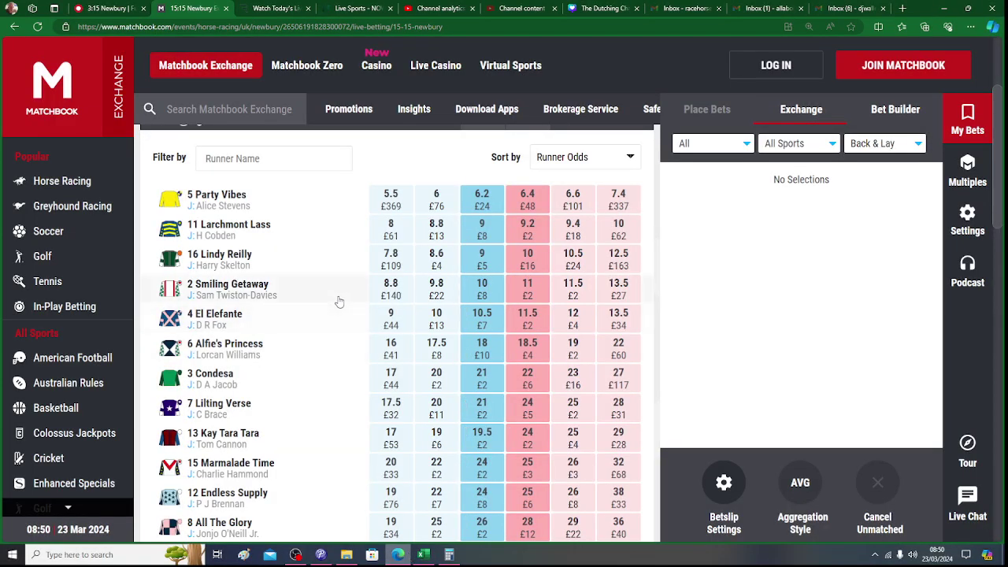
click(427, 556)
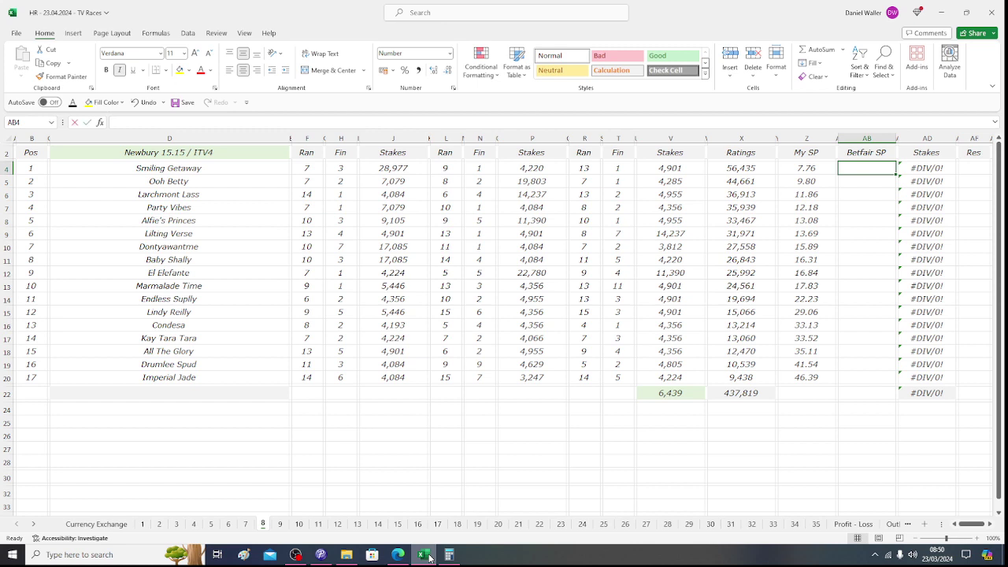
text(10)
key(Tab)
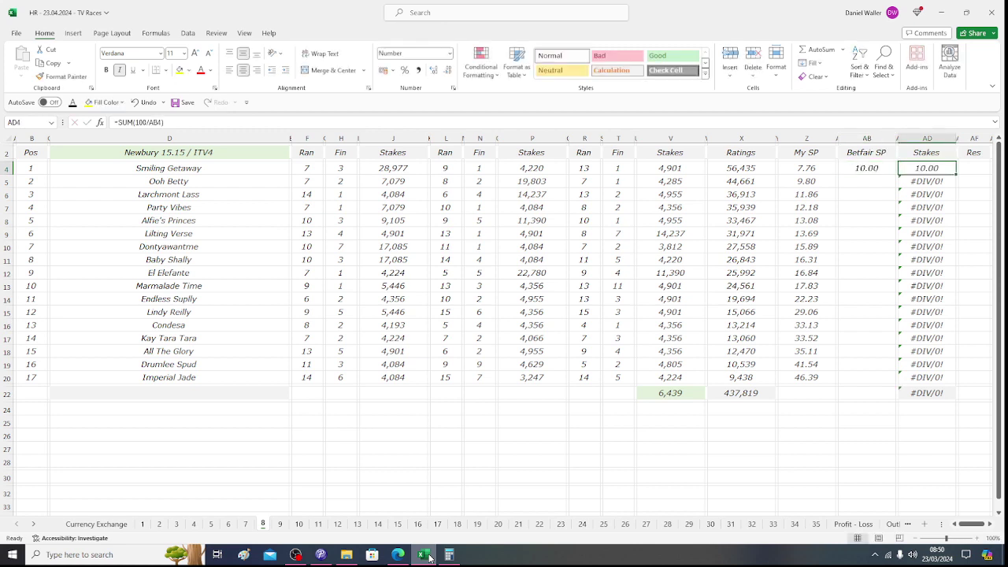
key(Return)
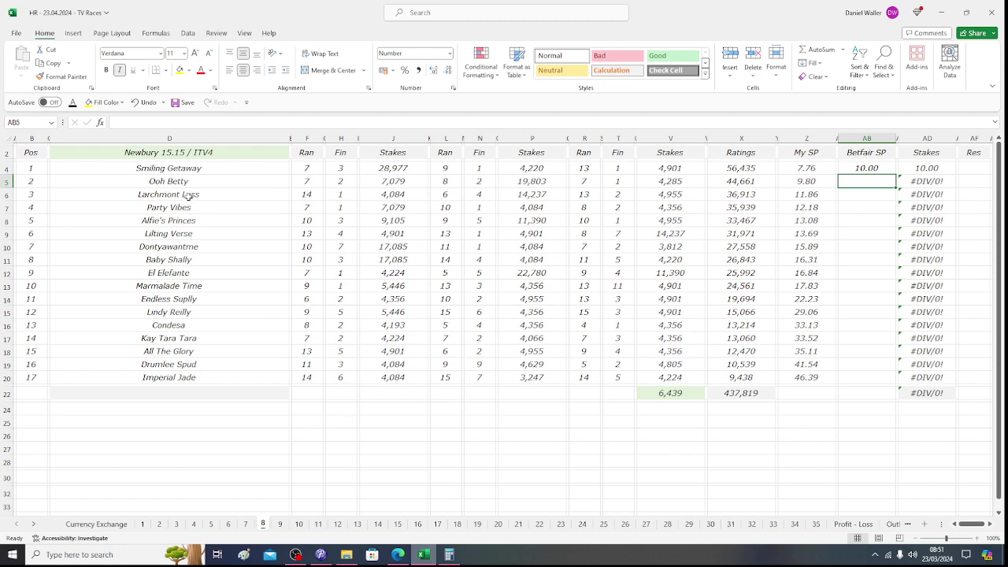
Look up Ooh Betty's back odds on Matchbook and enter 32 as its Betfair SP in Excel.
click(398, 555)
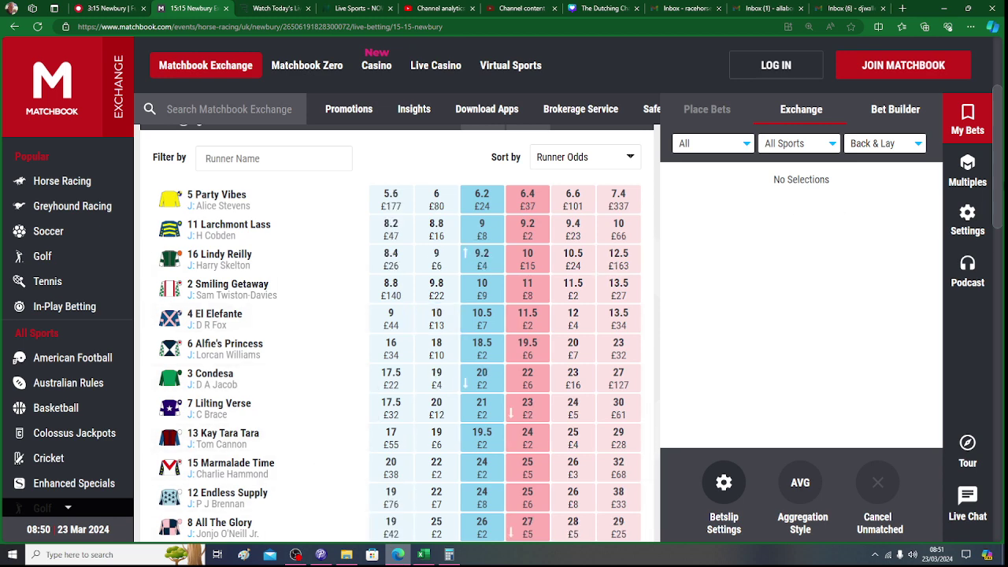
scroll(398, 330, down, 2)
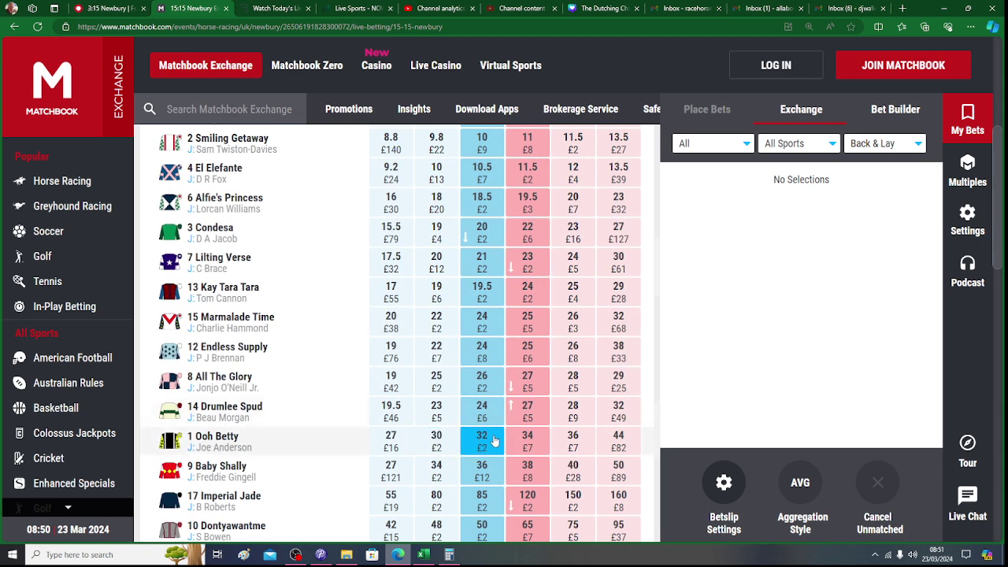
click(425, 555)
text(32)
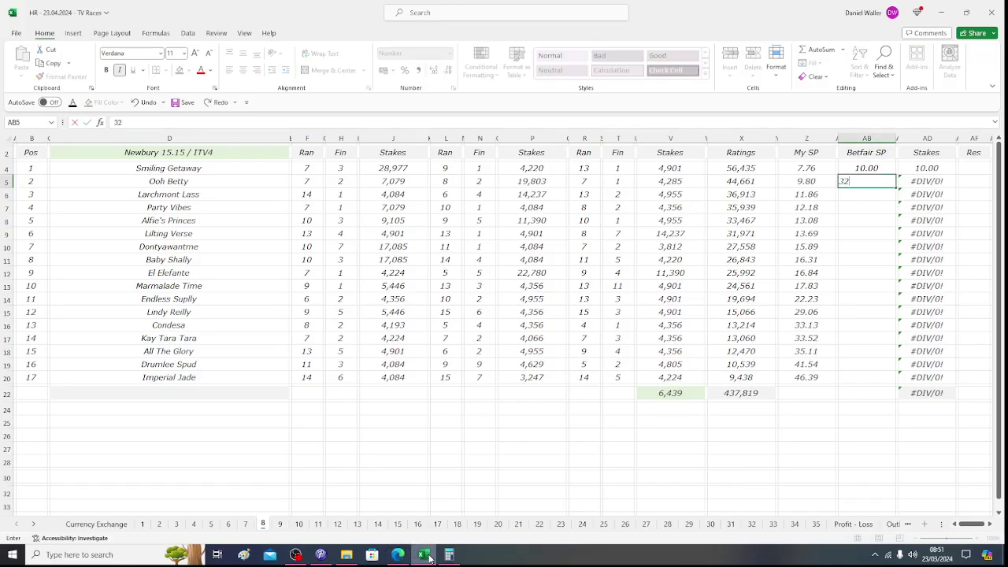
key(Tab)
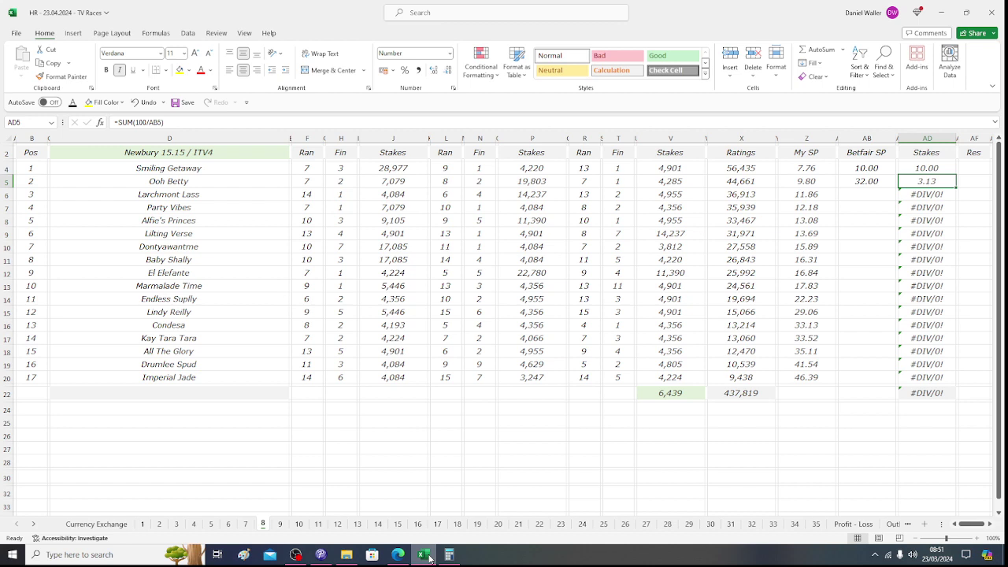
key(Down)
key(Left)
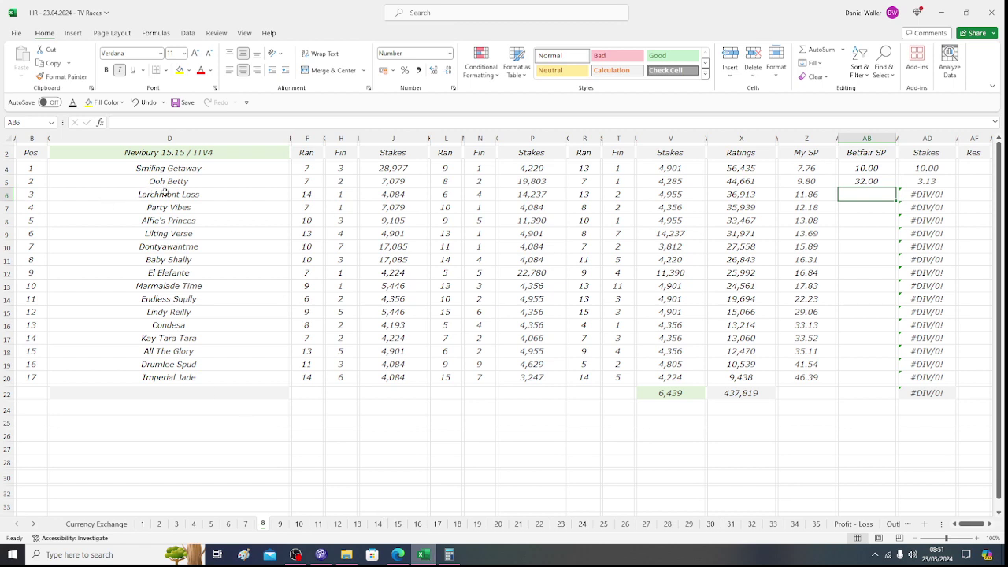
Look up Larchmont Lass's back odds on Matchbook and enter 9 as its Betfair SP in Excel.
click(398, 555)
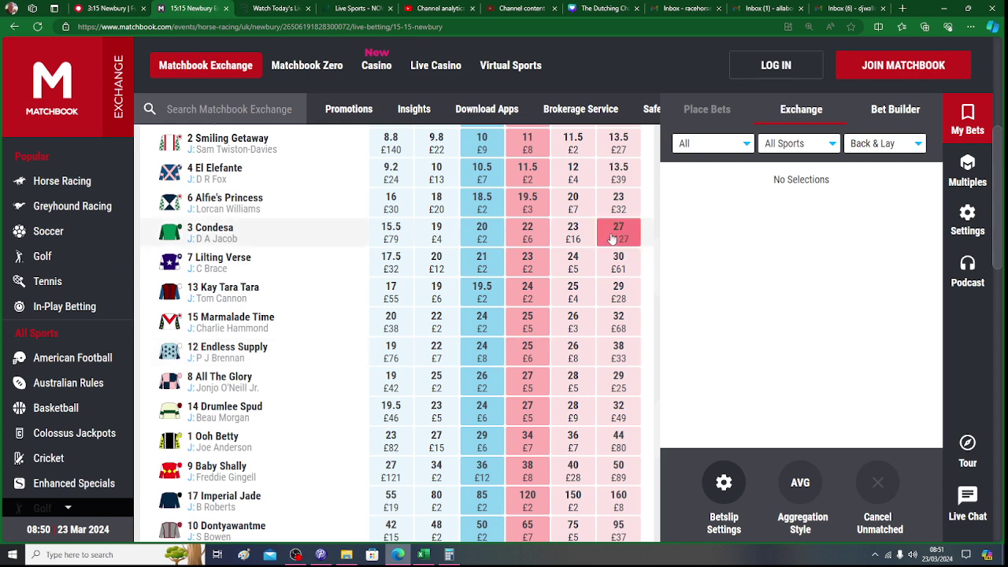
drag(1000, 219, 1000, 180)
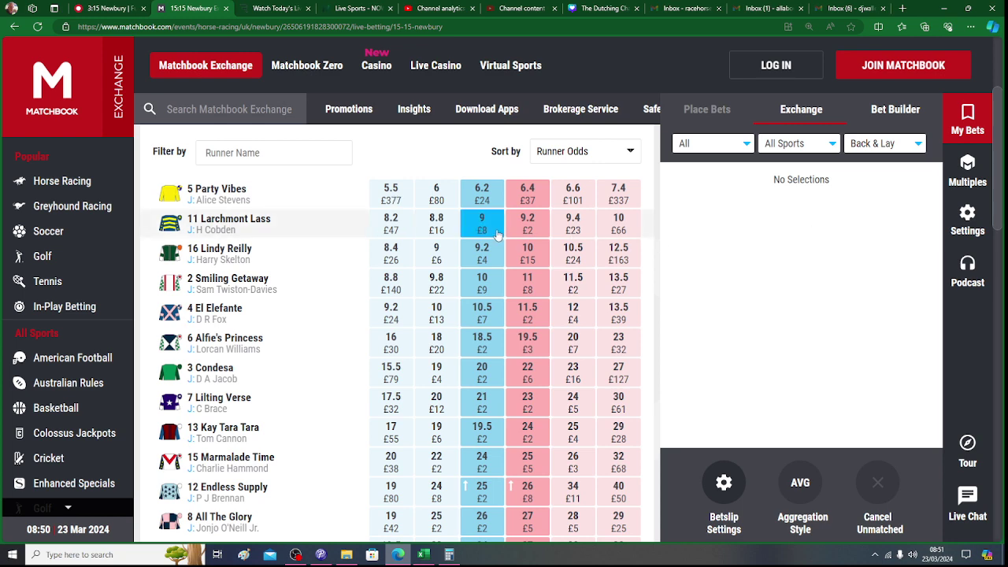
click(424, 555)
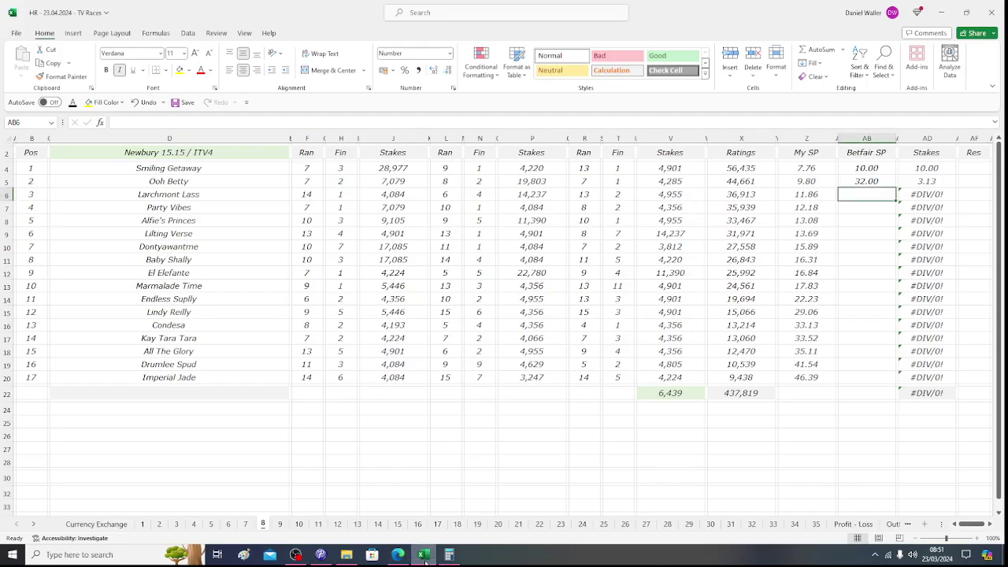
key(Tab)
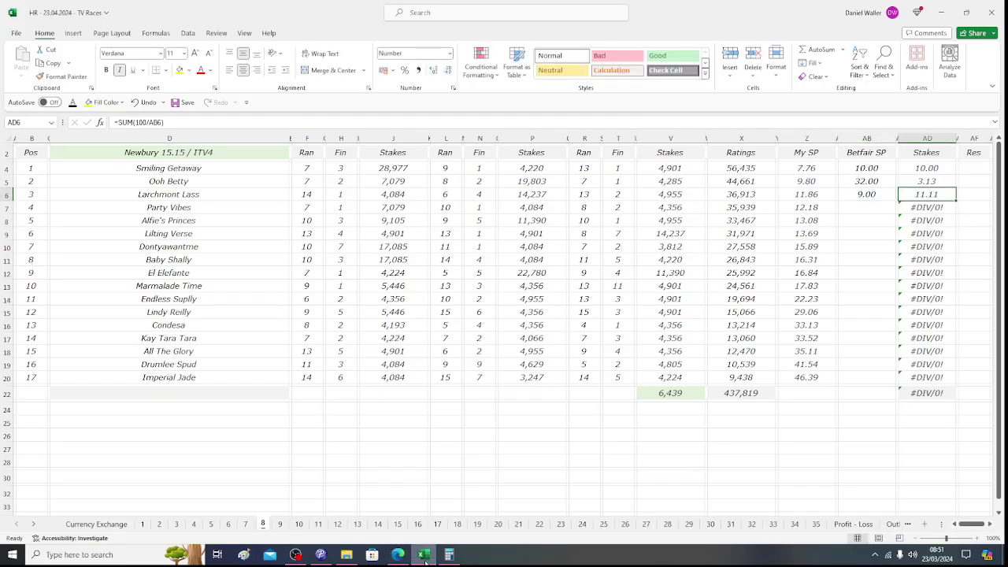
key(Down)
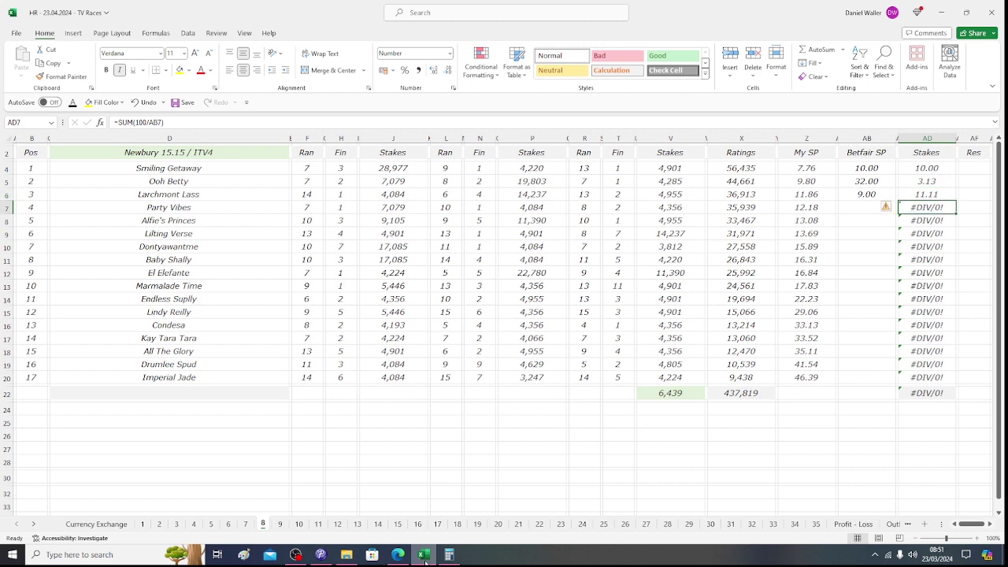
key(Left)
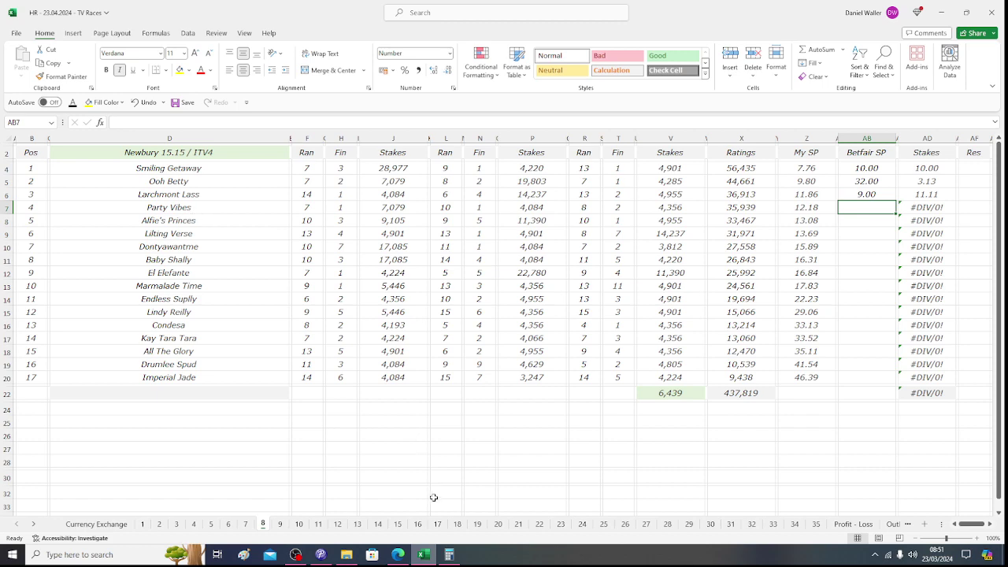
Look up Party Vibes's back odds on Matchbook and enter 6.2 as its Betfair SP in Excel.
click(399, 556)
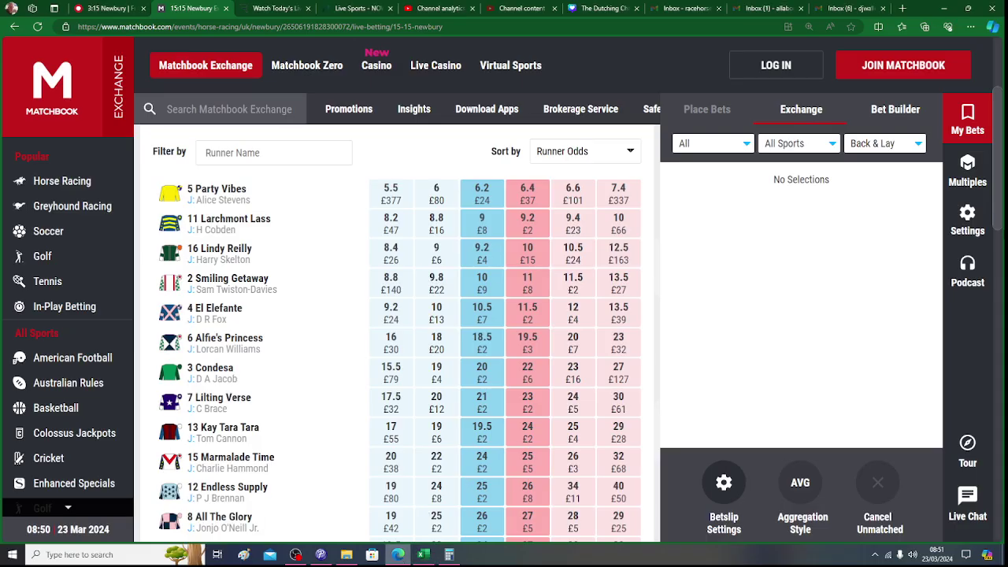
scroll(1000, 212, up, 1)
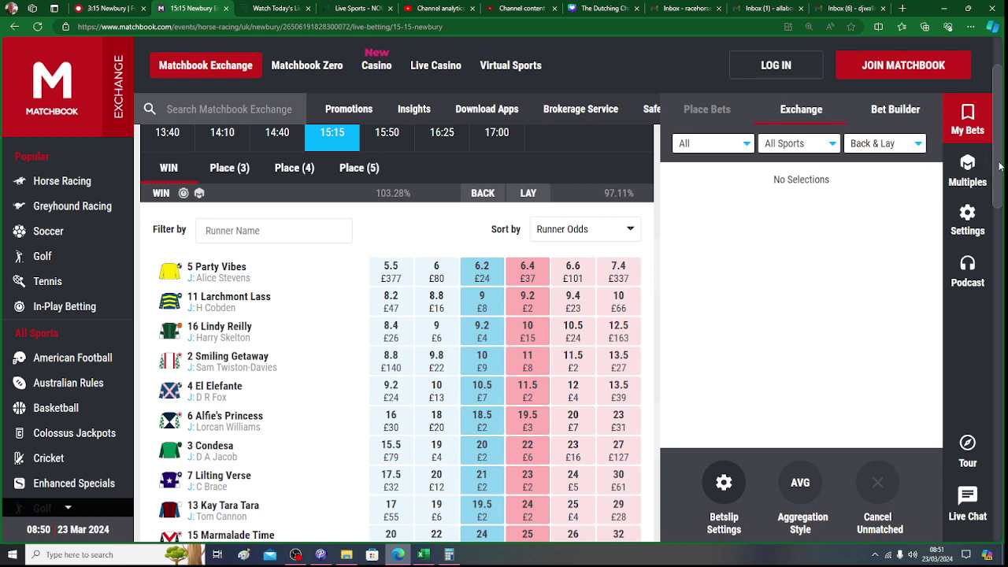
drag(998, 165, 1002, 197)
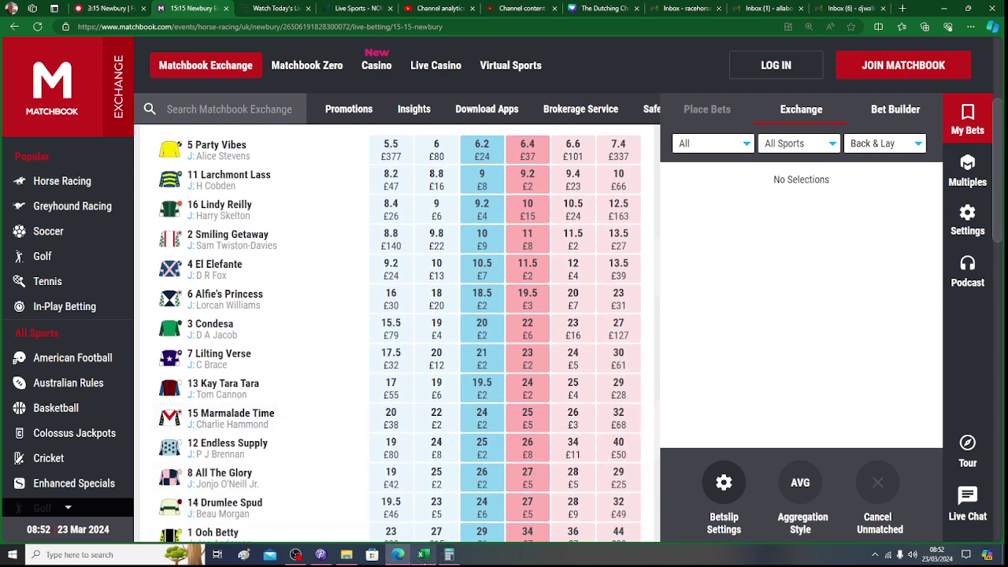
click(424, 555)
click(423, 554)
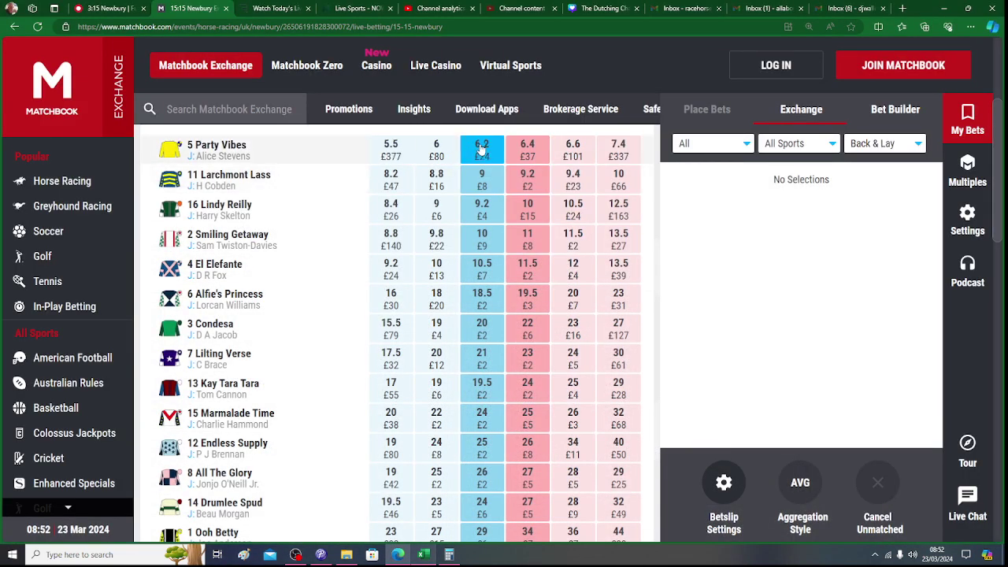
click(425, 555)
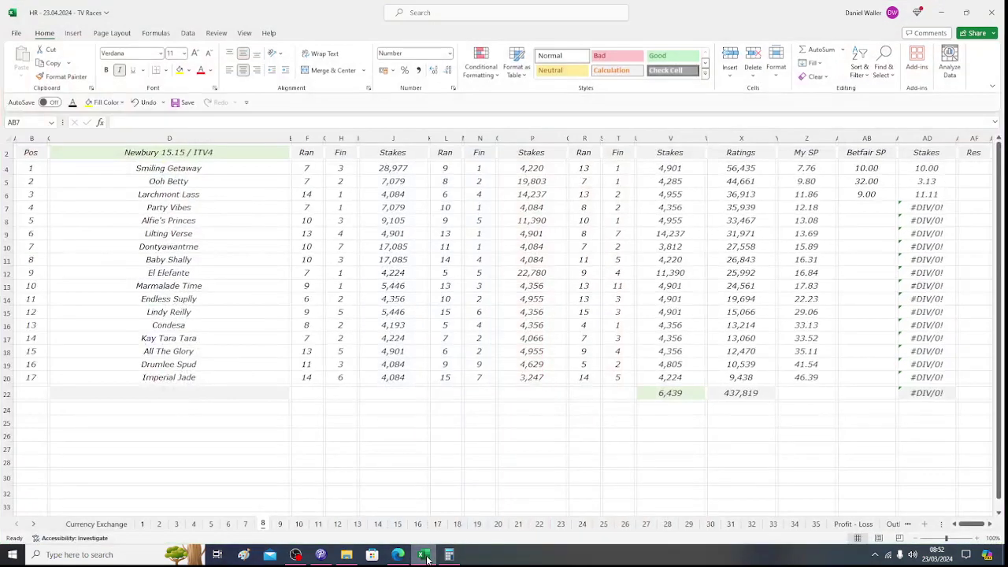
text(6.2)
key(Return)
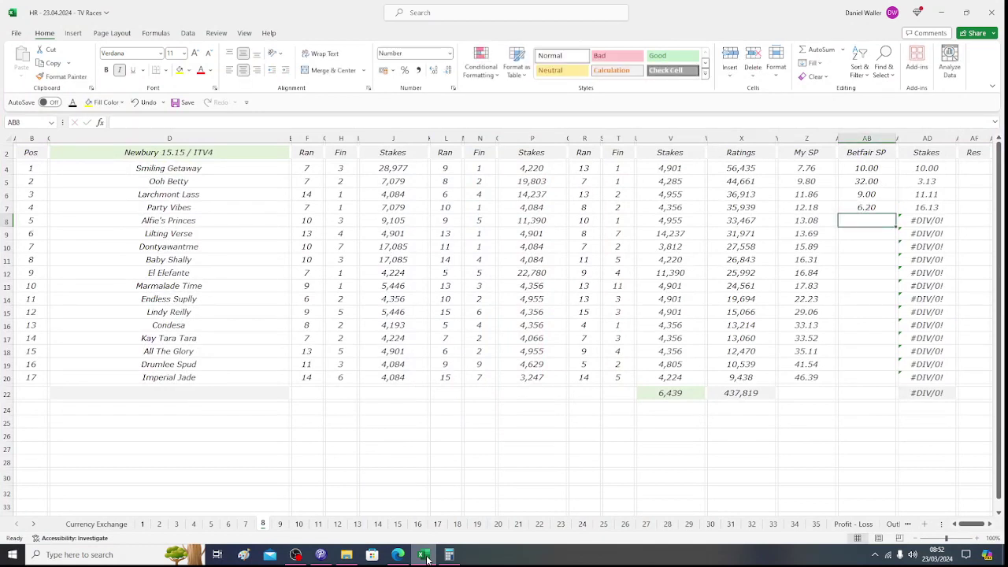
Check the combined stakes of the first four horses, Smiling Getaway to Party Vibes.
key(Up)
key(Right)
key(Right)
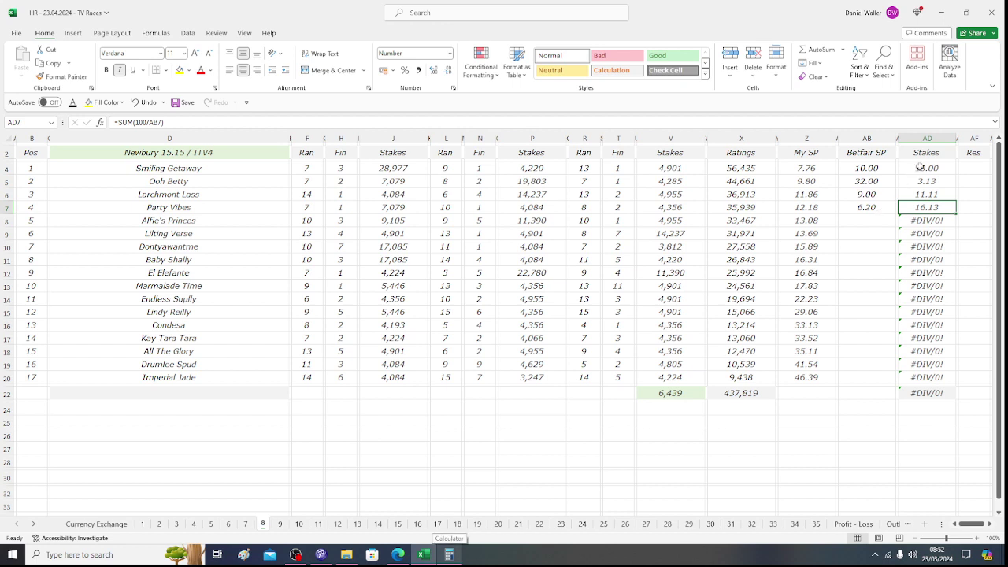
drag(923, 167, 925, 205)
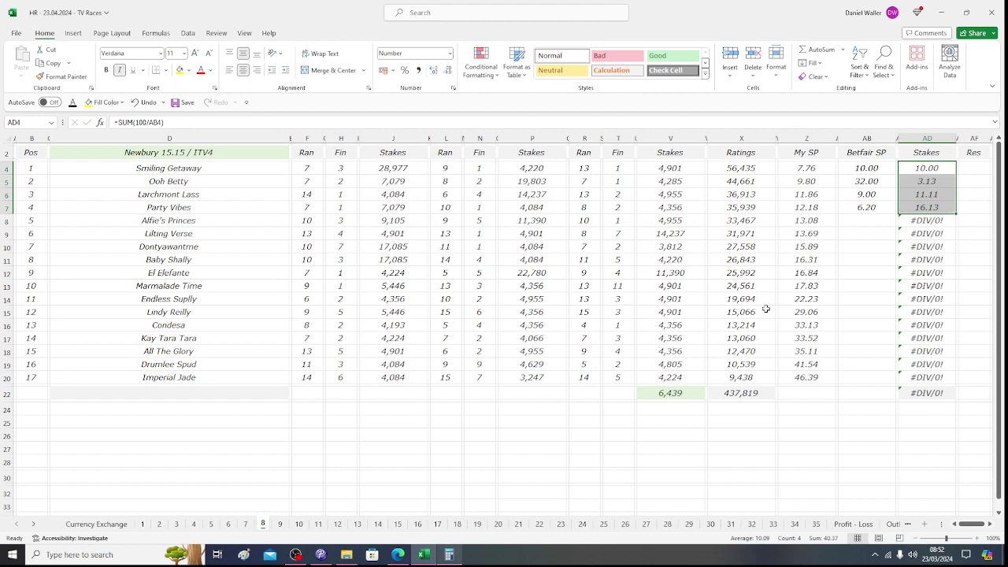
Look up the fifth-rated horse on Matchbook and correct its name in Excel to Alfie's Princess.
click(850, 222)
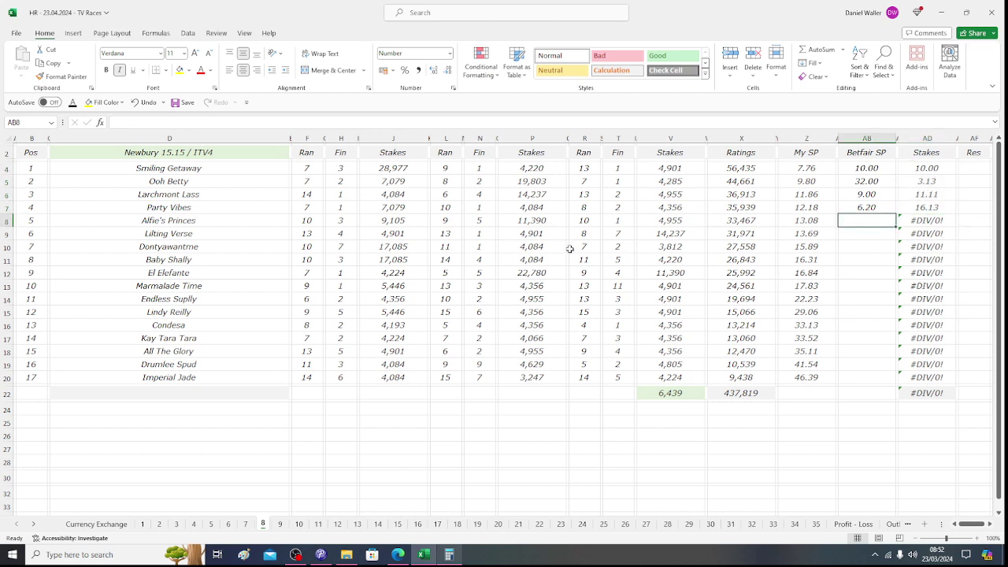
click(398, 554)
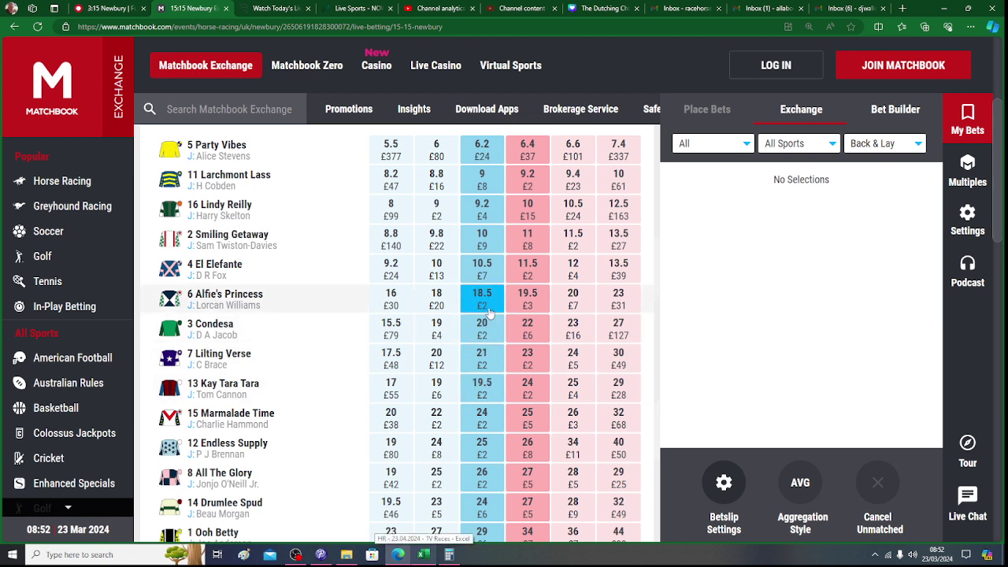
click(423, 554)
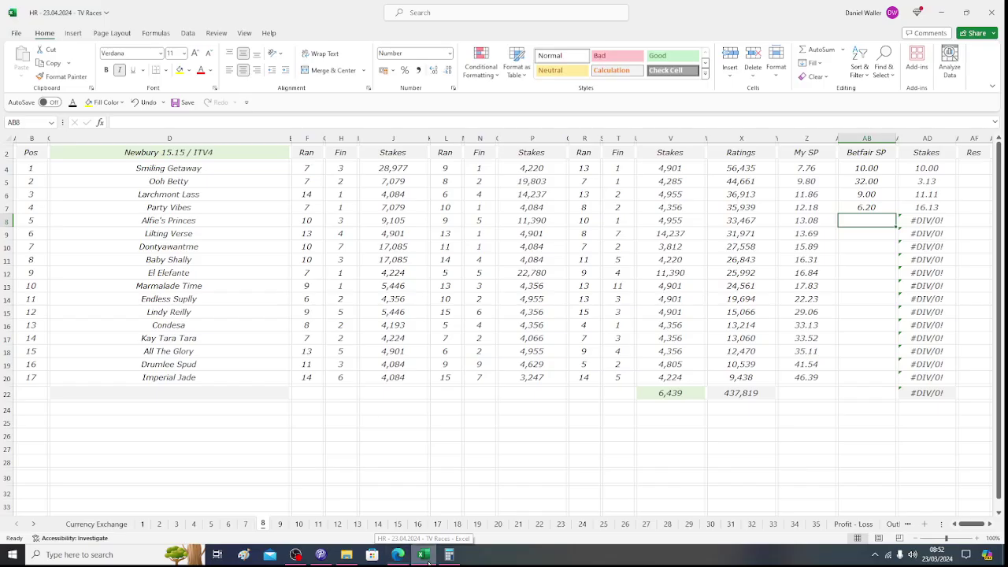
double_click(212, 221)
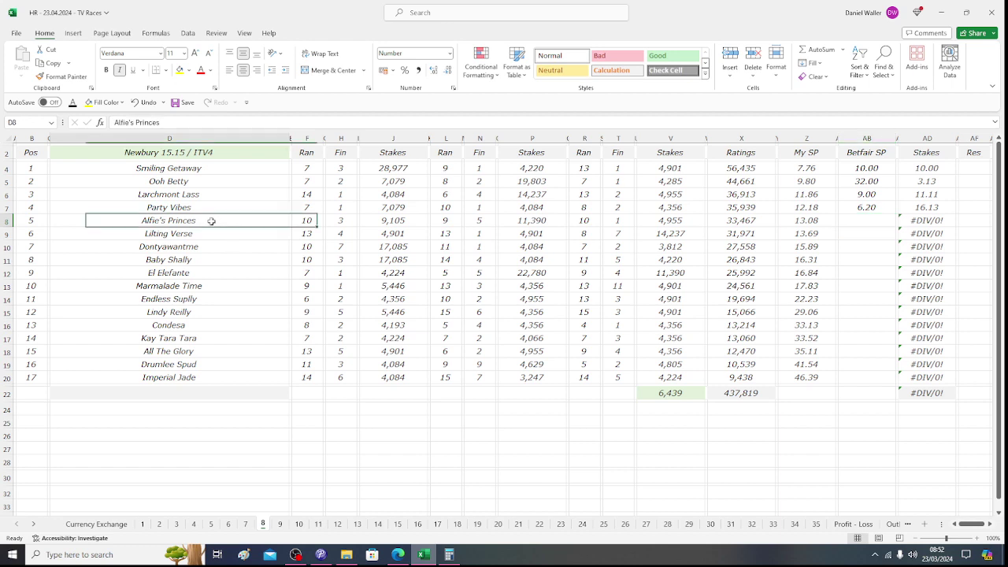
text(s)
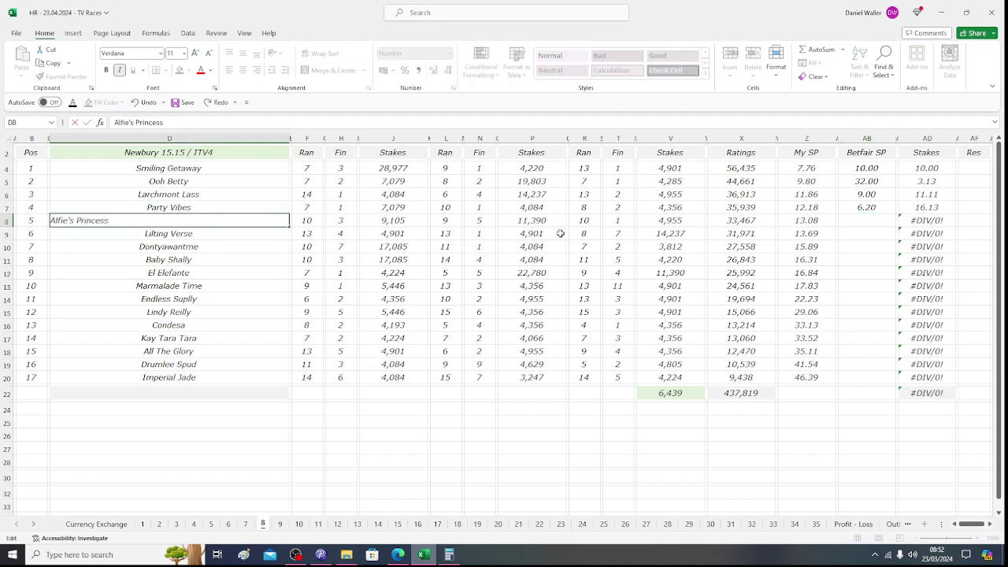
Enter 18.5 as the Betfair SP for Alfie's Princess.
click(869, 223)
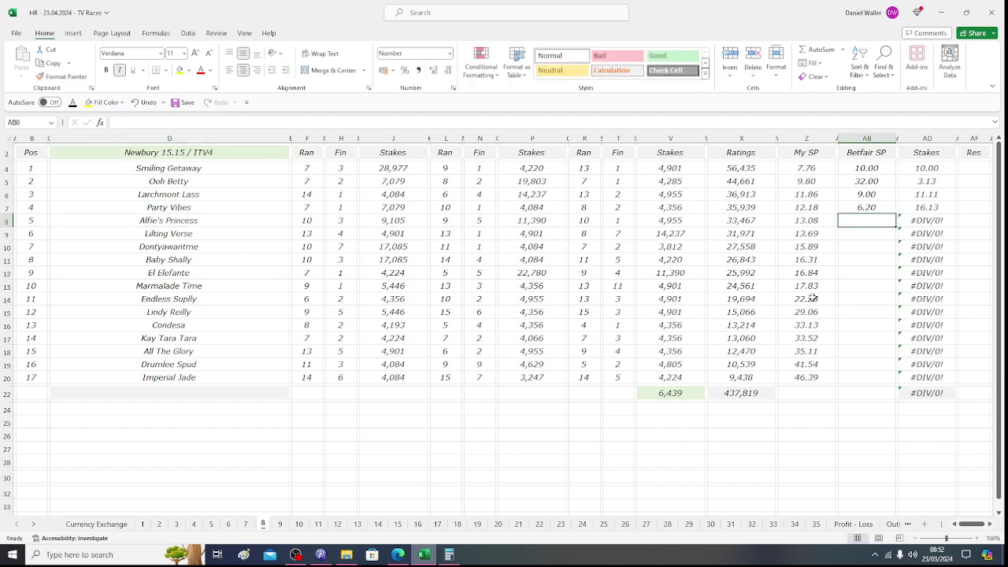
text(18.5)
key(Tab)
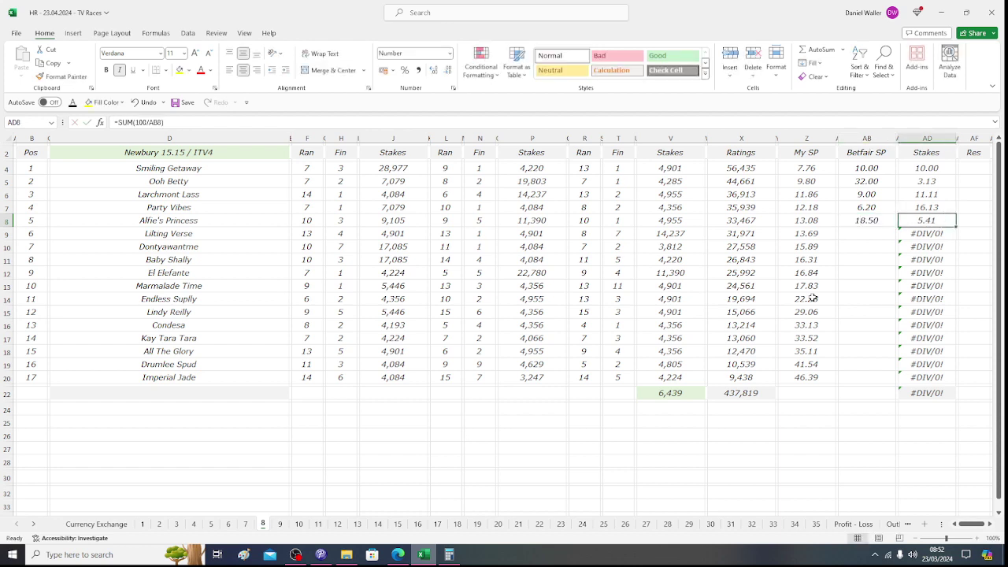
Look up Lilting Verse's back odds on Matchbook and enter 21 as its Betfair SP in Excel.
key(Down)
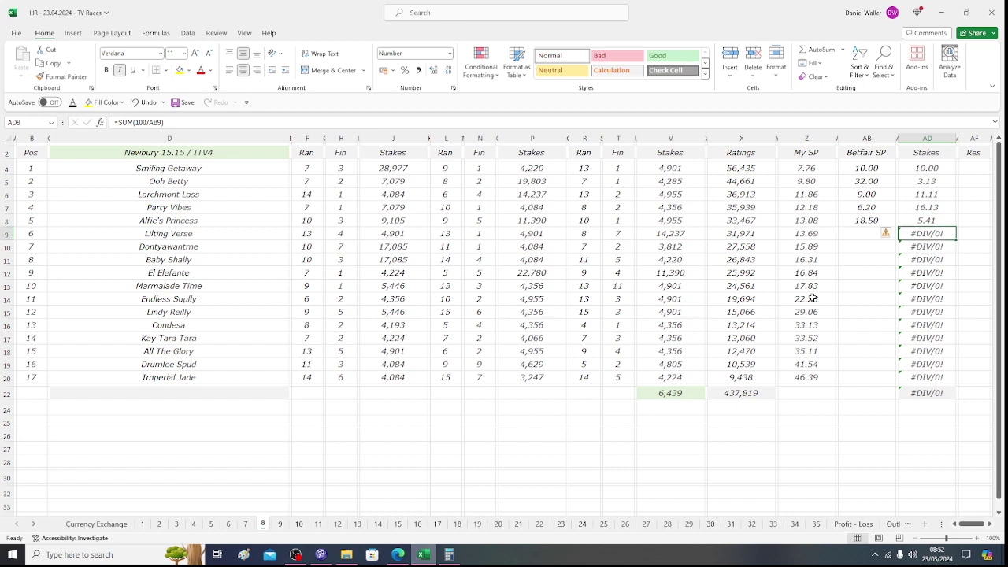
key(Left)
key(Left)
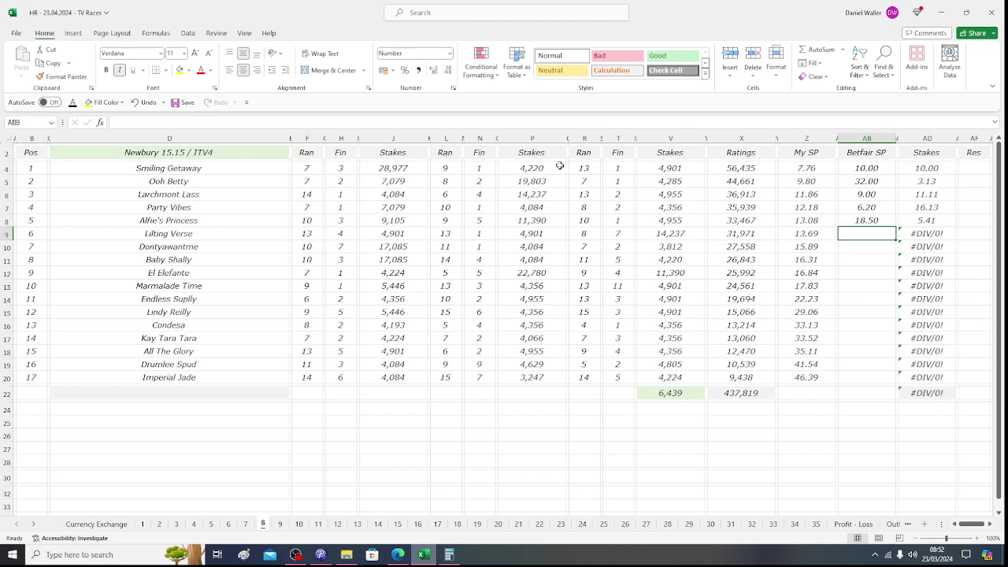
click(405, 556)
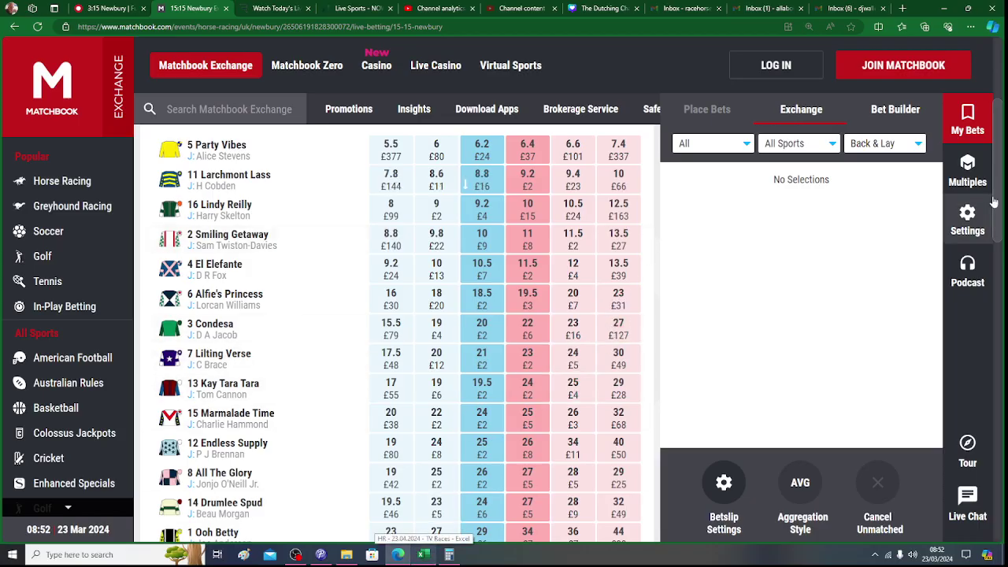
scroll(397, 331, down, 1)
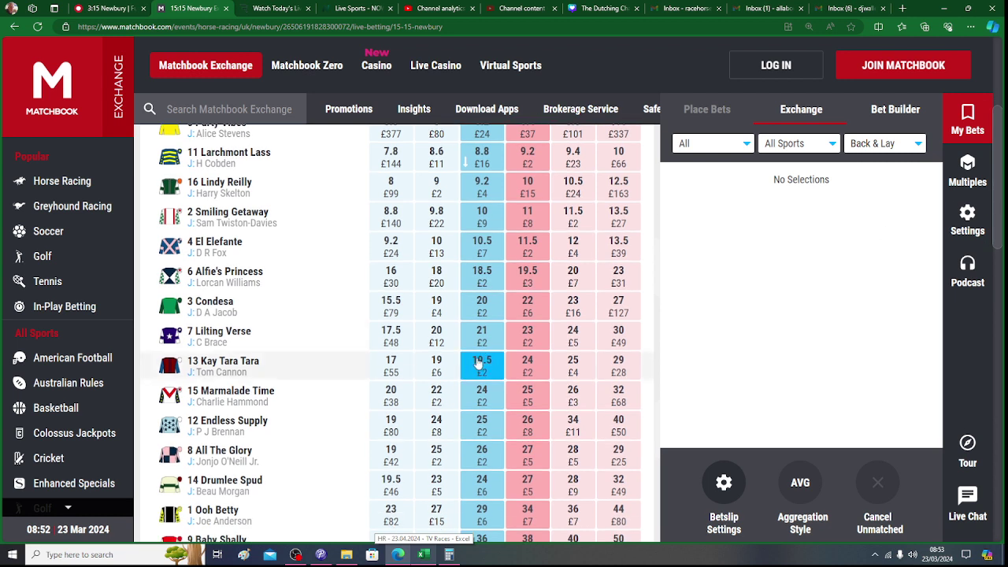
click(423, 554)
text(21)
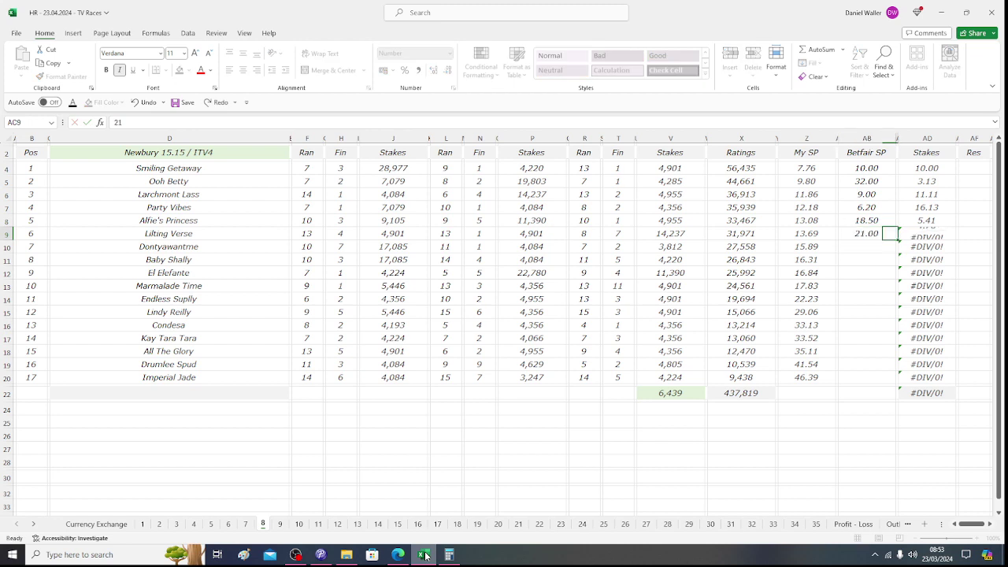
key(Tab)
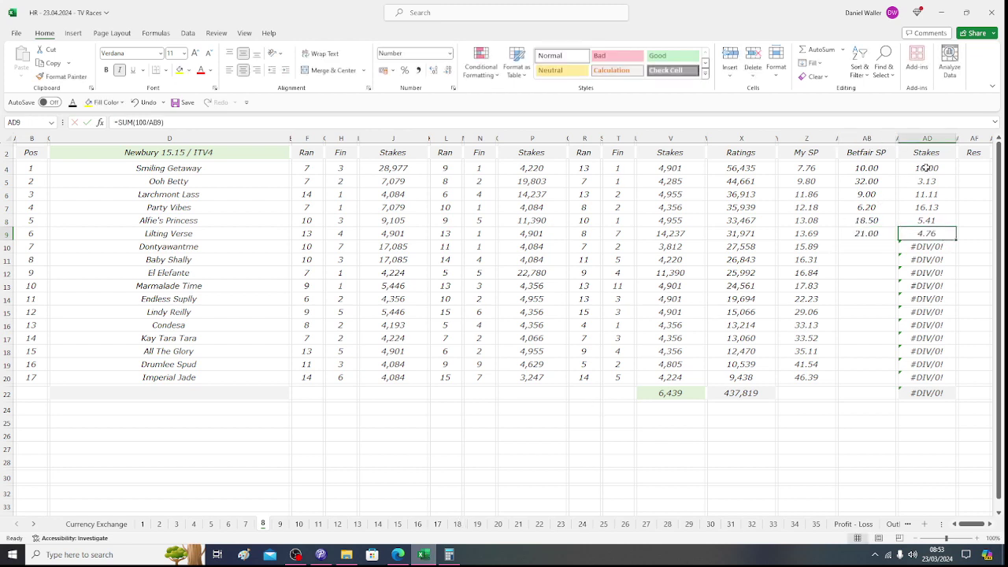
Check the combined stakes of the first five horses and overwrite Lilting Verse's stake with 4.23.
drag(926, 168, 927, 219)
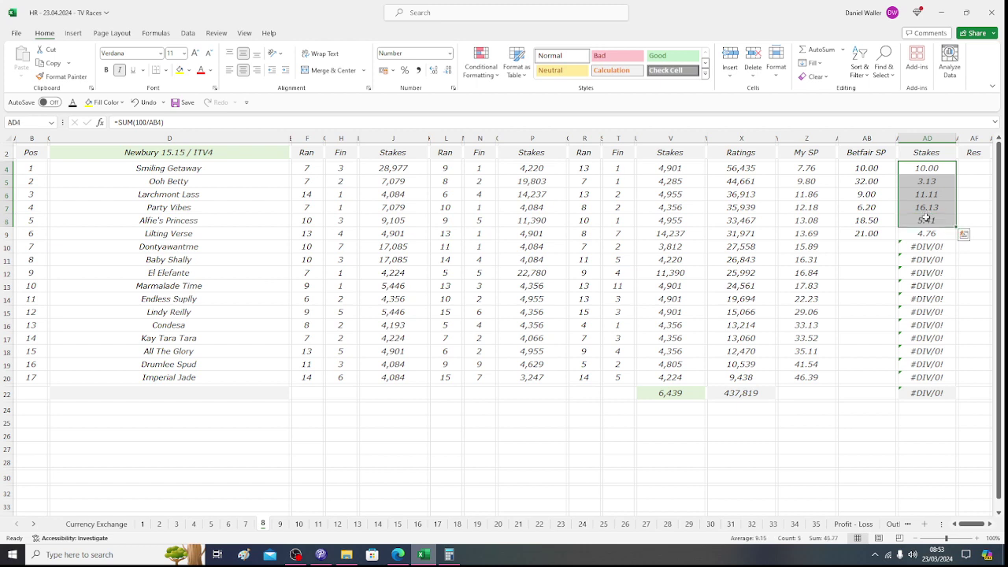
click(928, 234)
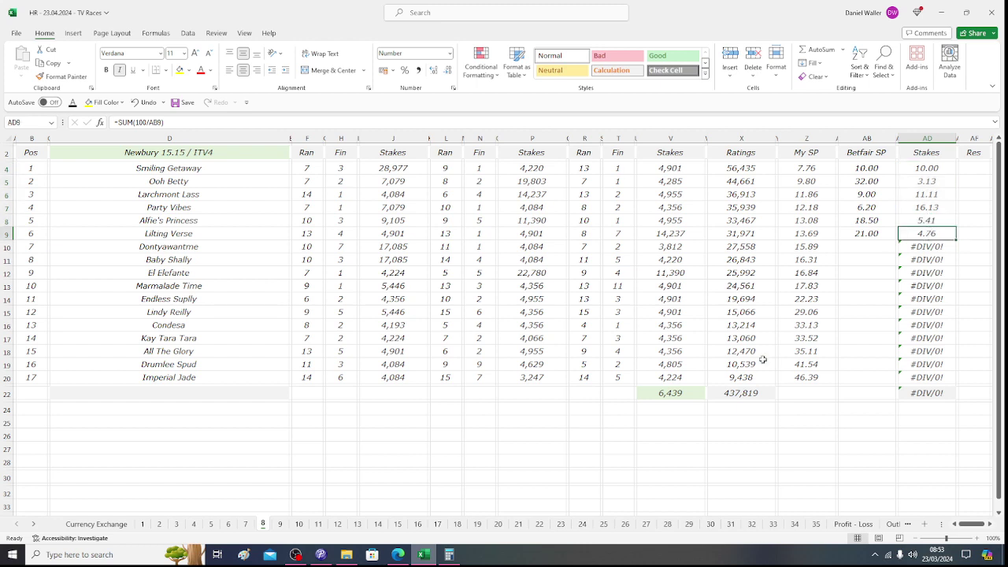
key(F2)
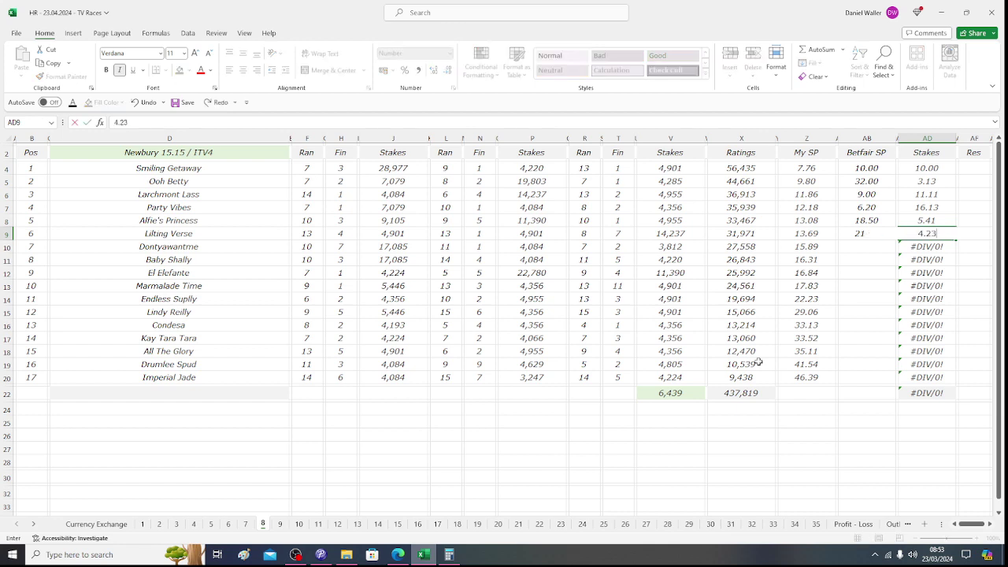
key(Return)
Clear the stake formulas of the unbacked horses, from Dontyawantme down to Imperial Jade.
key(F2)
key(Return)
key(F2)
key(Return)
key(F2)
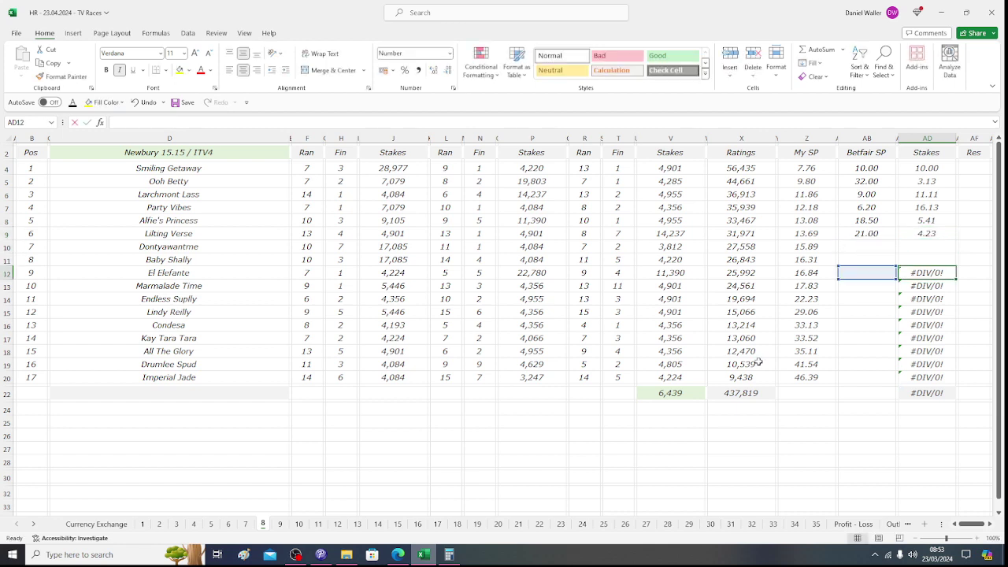
key(Return)
key(F2)
key(Return)
key(F2)
key(Return)
key(F2)
key(Return)
key(F2)
key(Return)
key(F2)
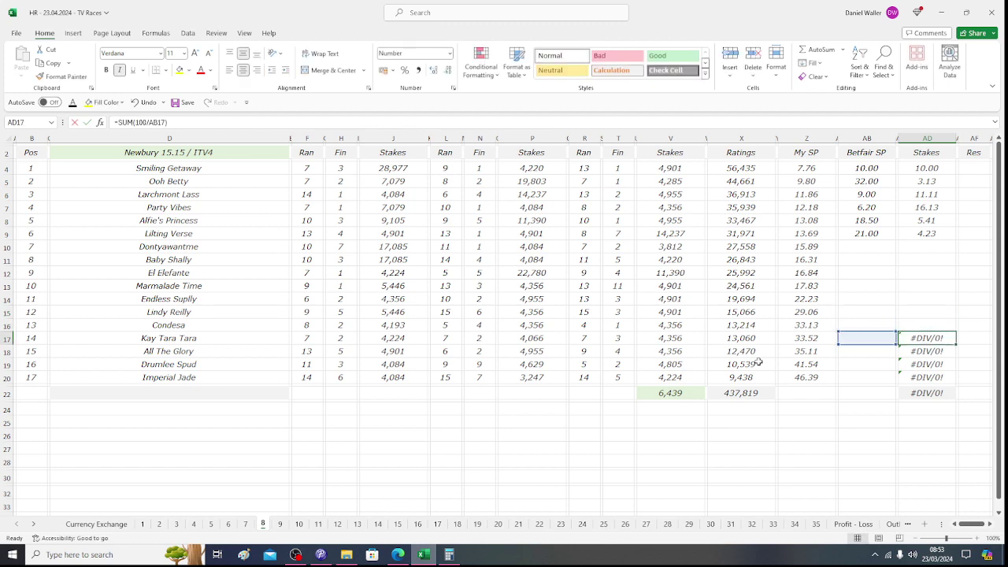
key(Return)
key(F2)
key(Return)
key(F2)
key(Return)
key(F2)
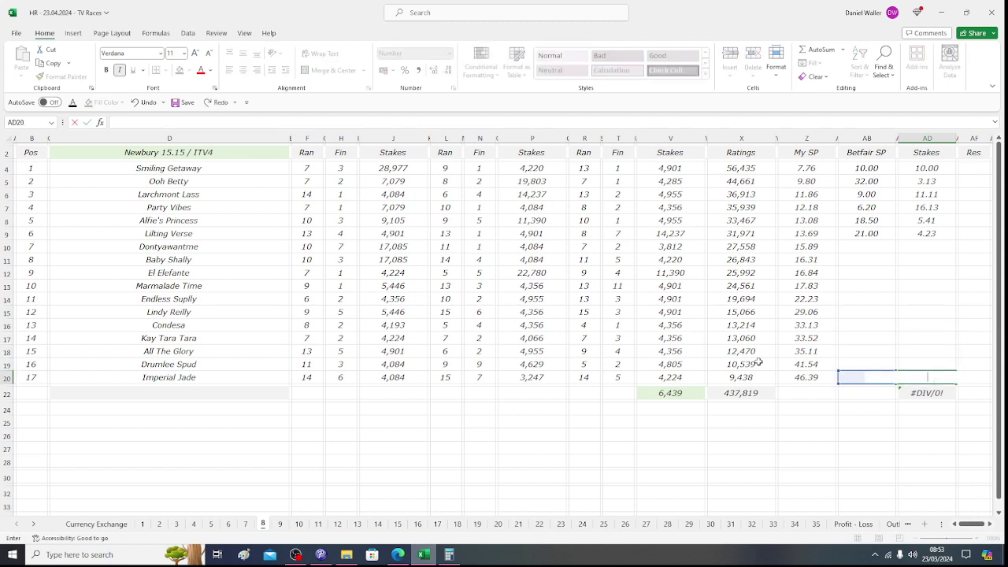
key(Return)
Return to Lilting Verse's stake and work out its return in Calculator as 4.23 × 21.
key(Up)
key(Up)
key(Up)
key(Up)
key(Up)
key(Up)
key(Up)
key(Up)
key(Up)
key(Up)
key(Up)
key(Up)
key(Up)
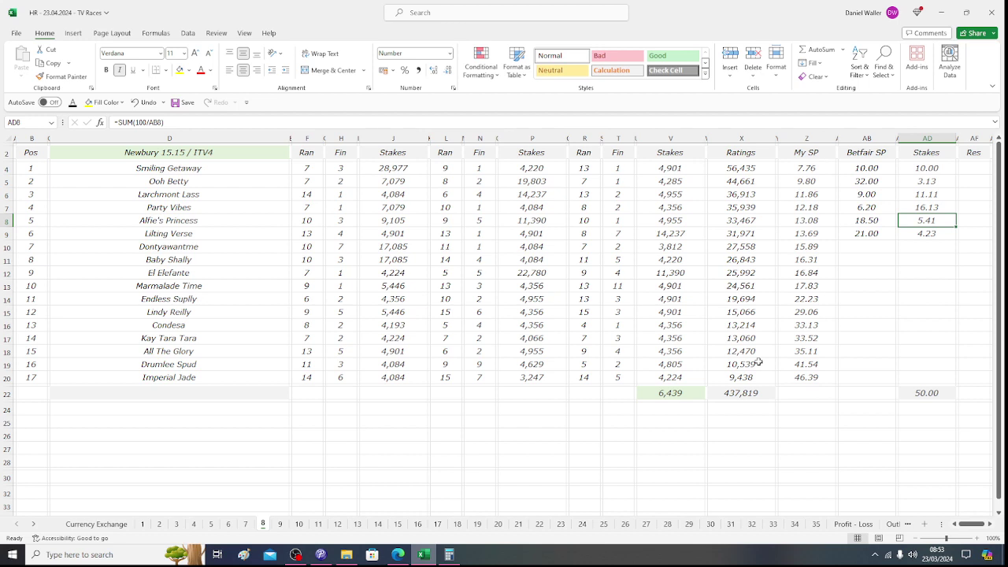
key(Down)
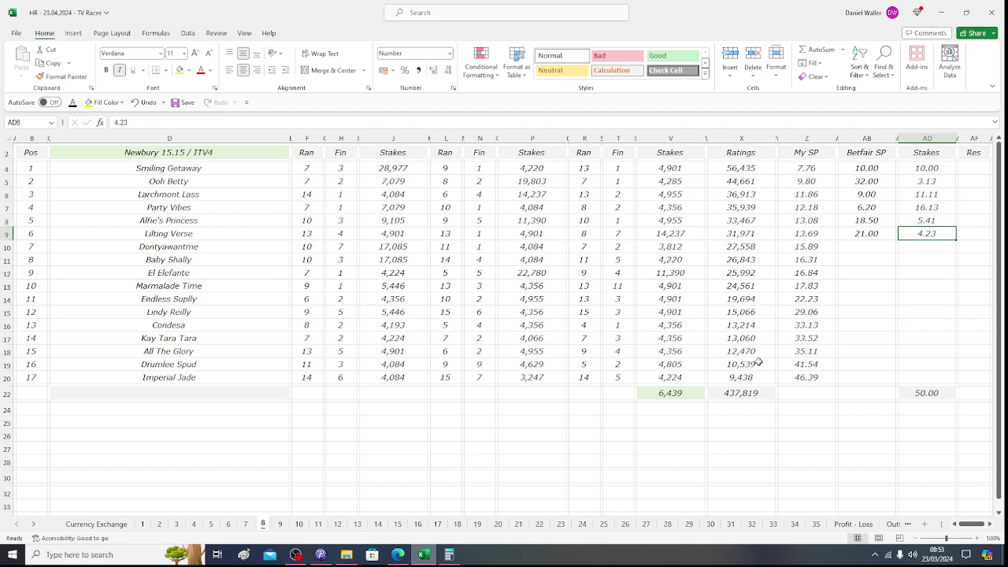
click(449, 555)
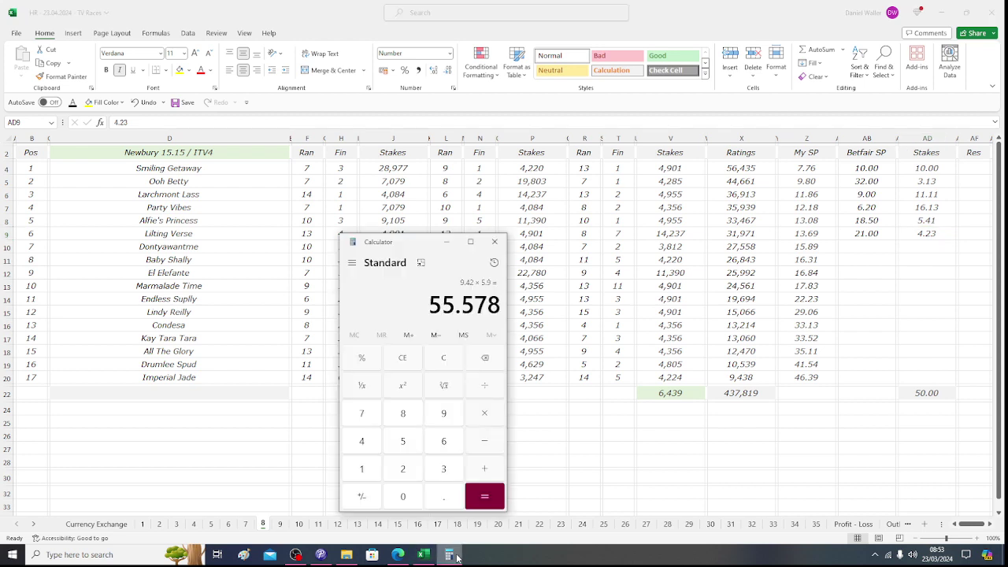
click(373, 451)
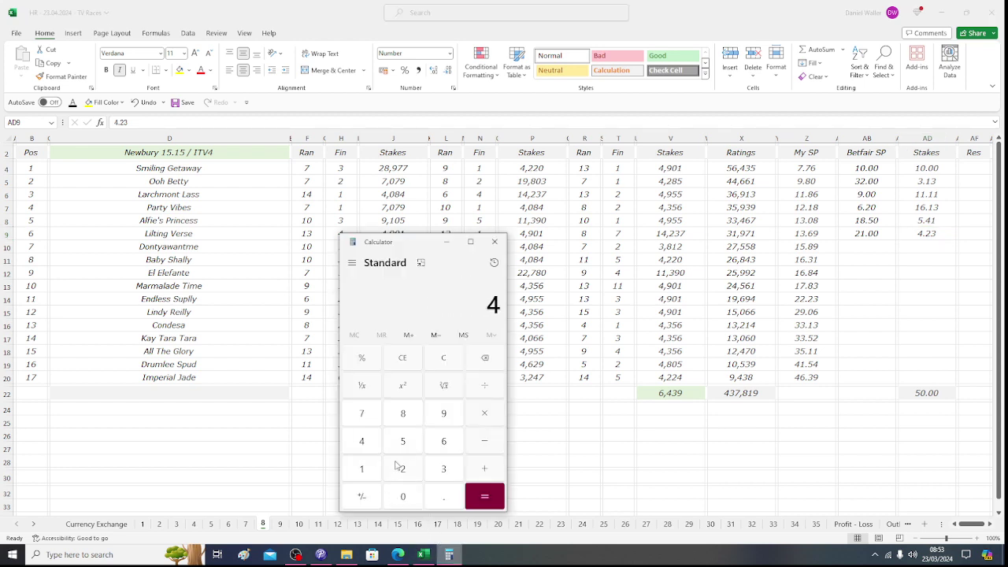
click(435, 495)
click(414, 477)
click(441, 478)
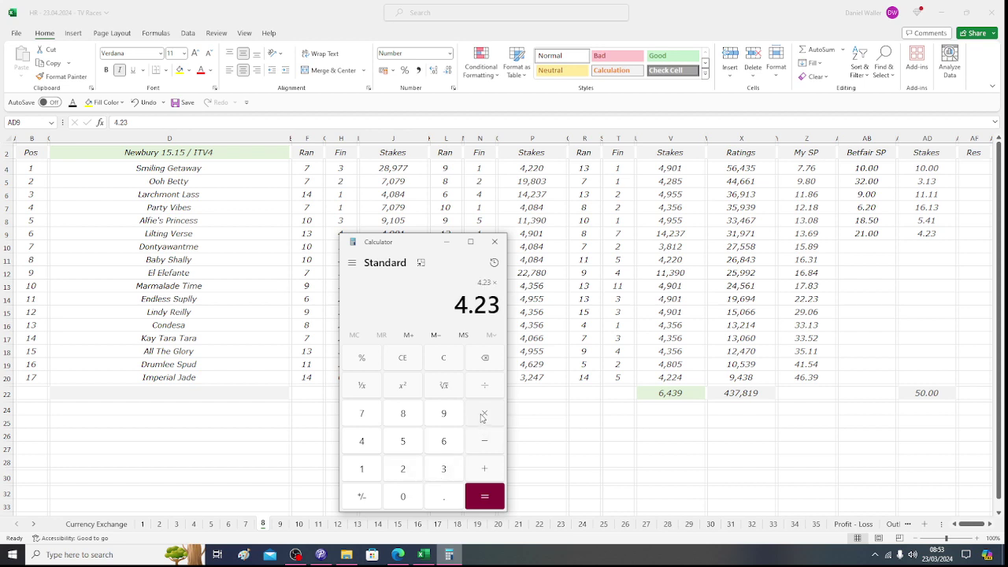
click(403, 471)
click(376, 476)
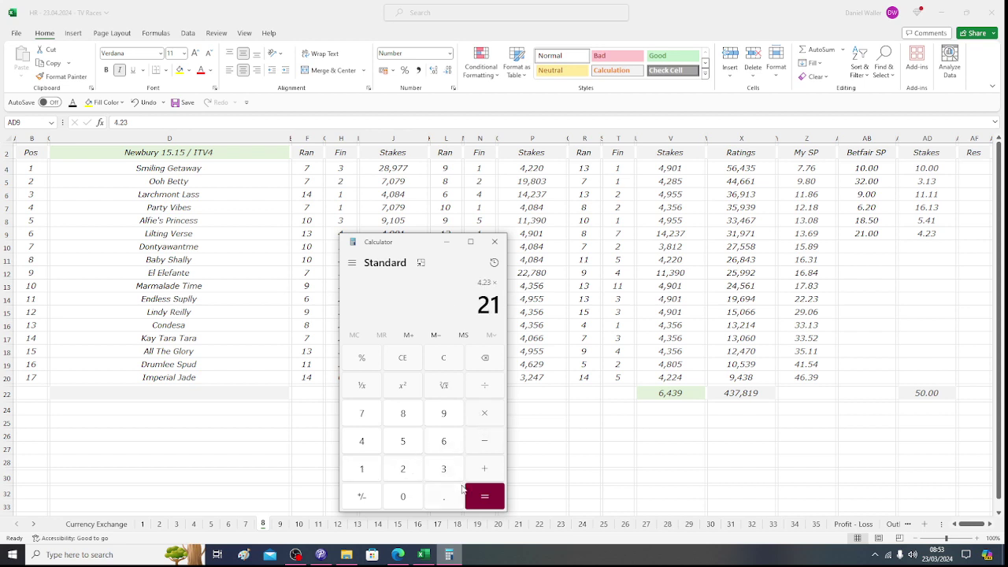
click(474, 499)
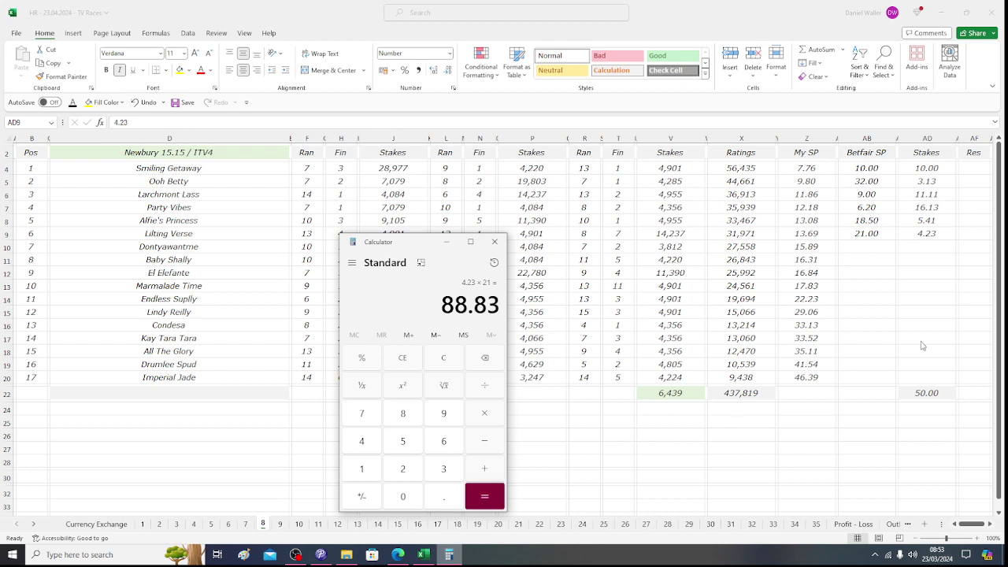
click(934, 238)
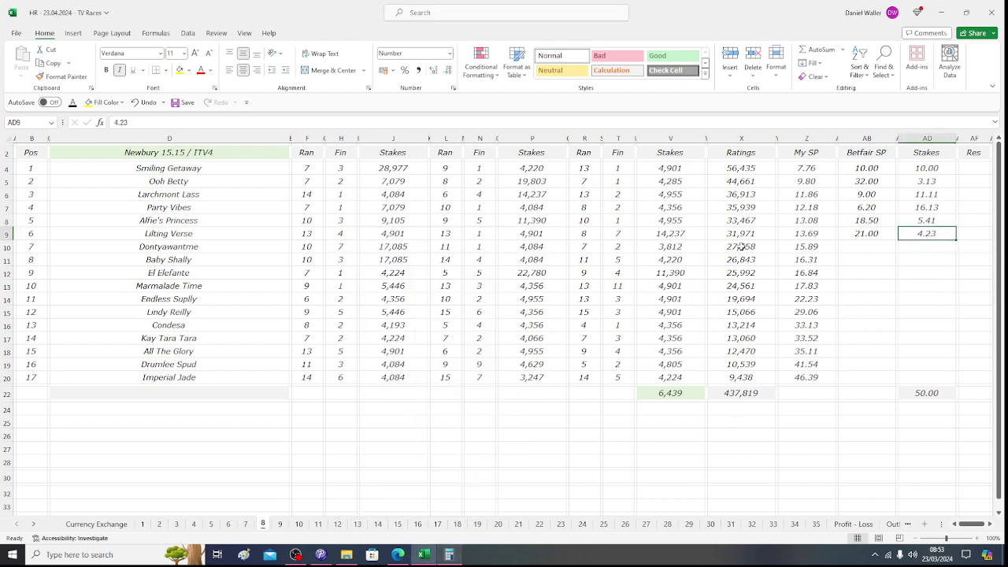
Review the six backed Newbury 15.15 horses from Smiling Getaway down to Lilting Verse and recheck Lilting Verse's return in Calculator.
click(227, 236)
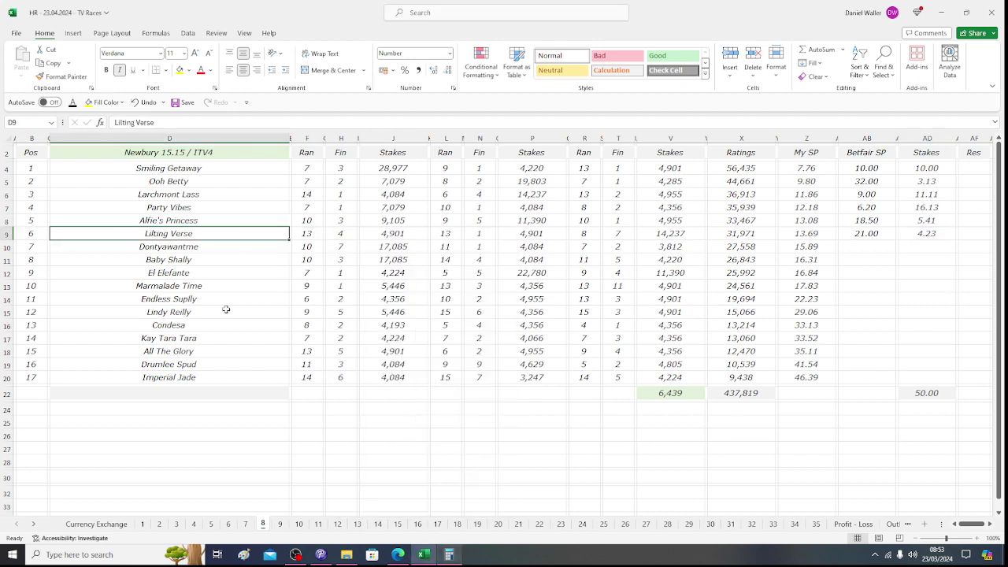
key(Up)
key(Up)
key(Up)
key(Up)
key(Up)
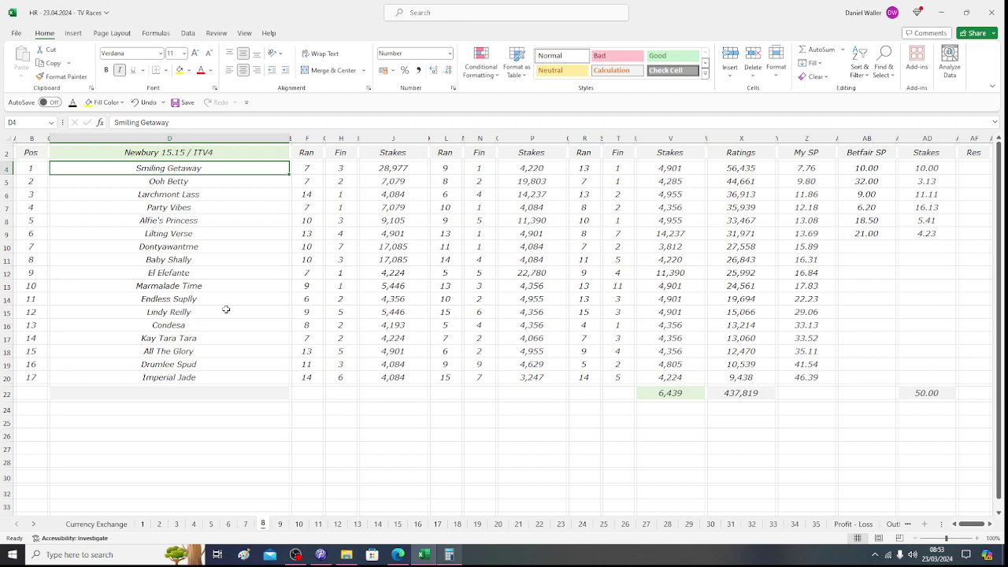
key(Down)
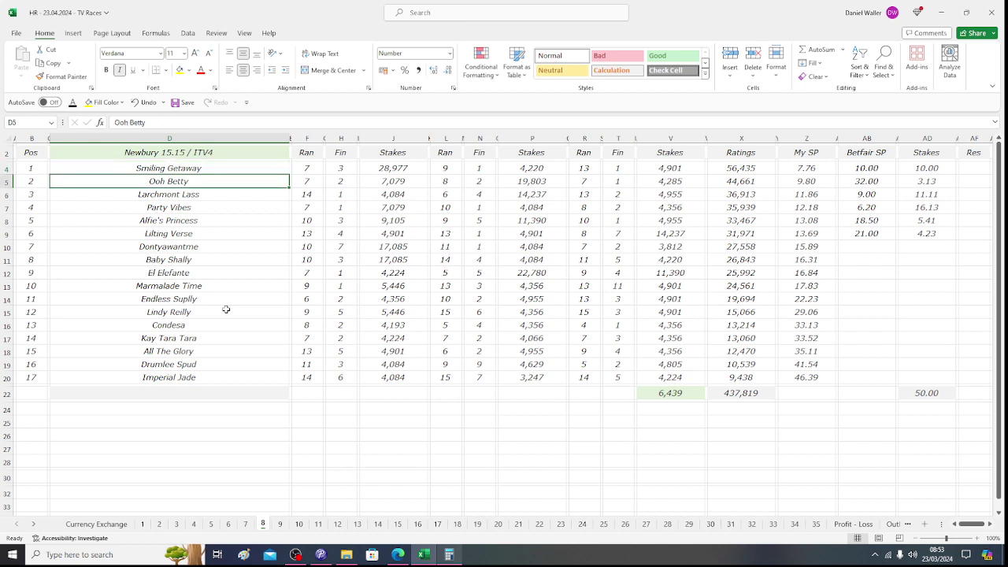
key(Down)
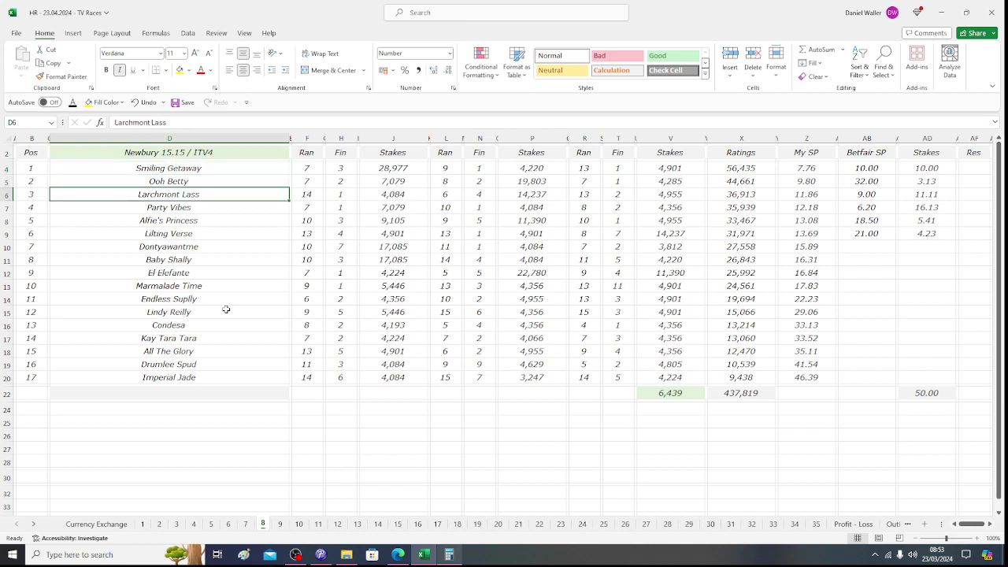
key(Down)
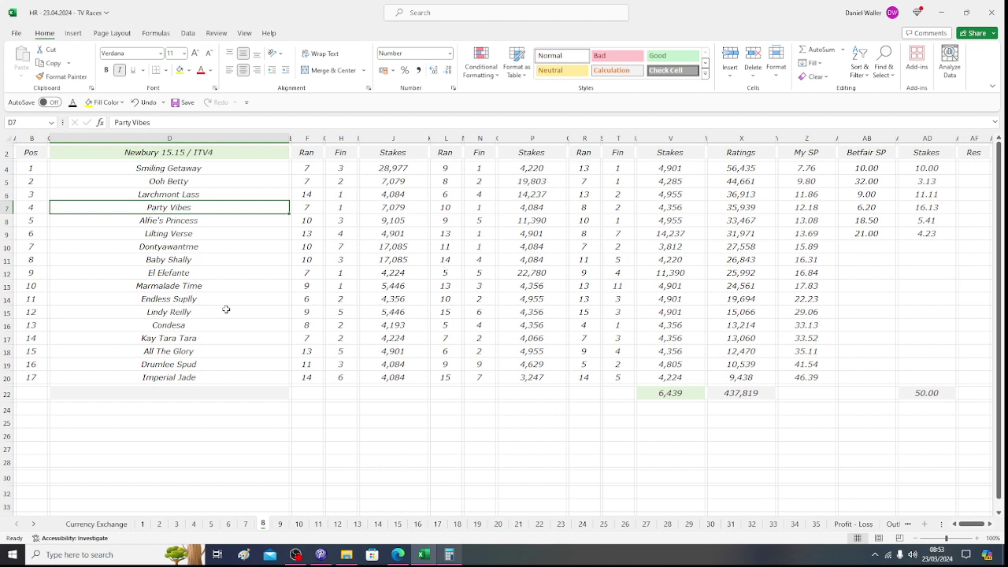
key(Down)
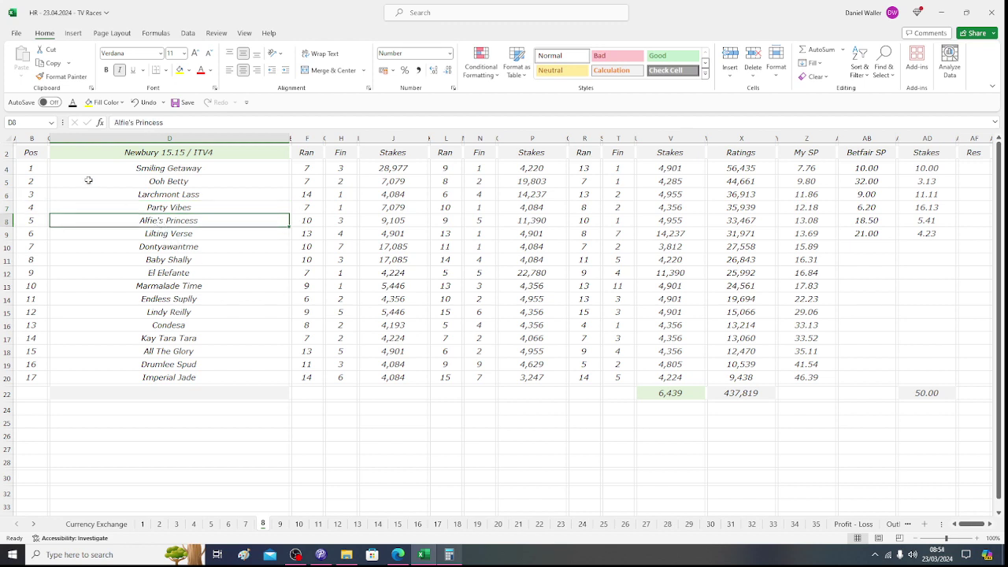
click(150, 233)
click(449, 556)
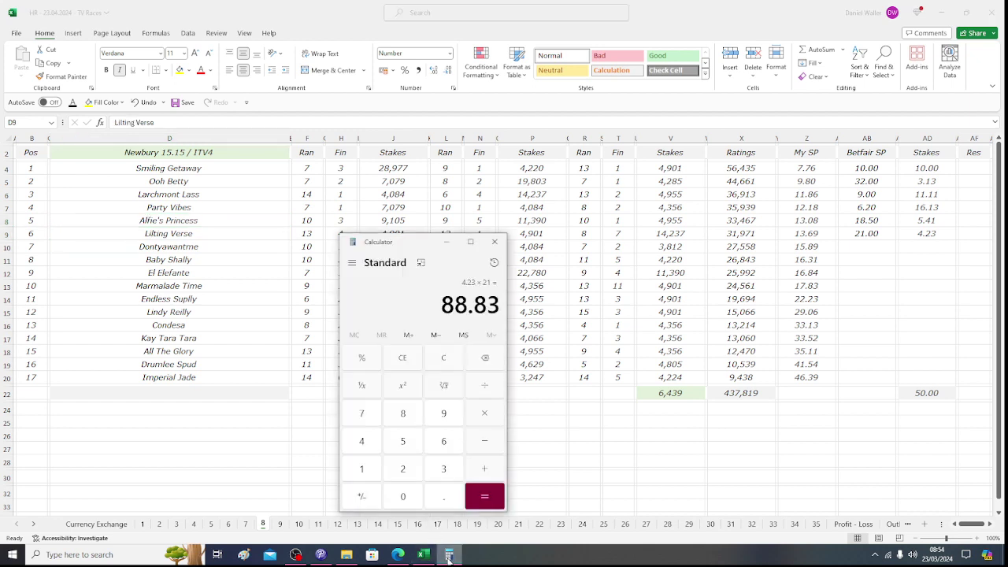
Select the Pos header cell, save the workbook and open sheet 9 for Doncaster 15.35.
click(30, 153)
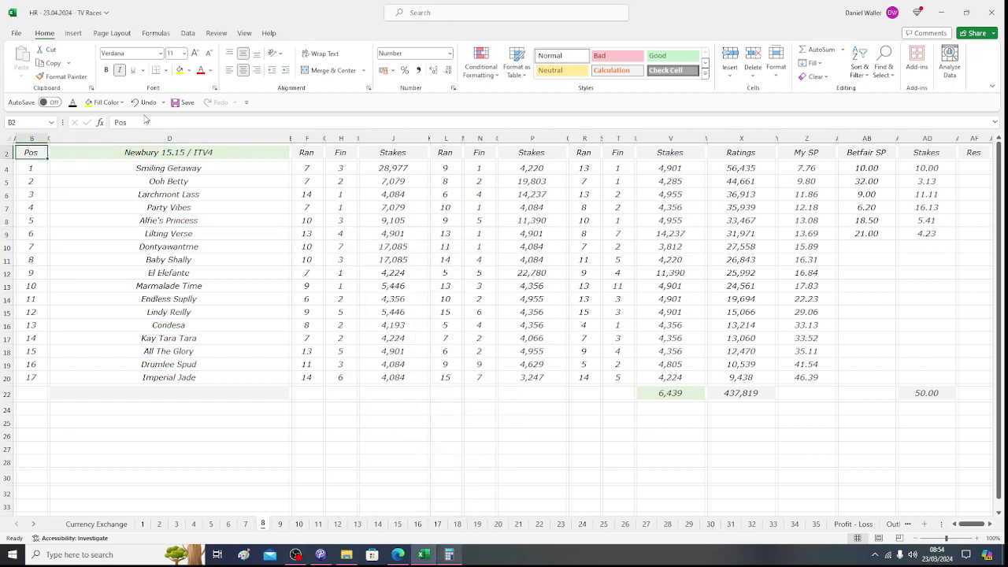
click(174, 104)
click(280, 524)
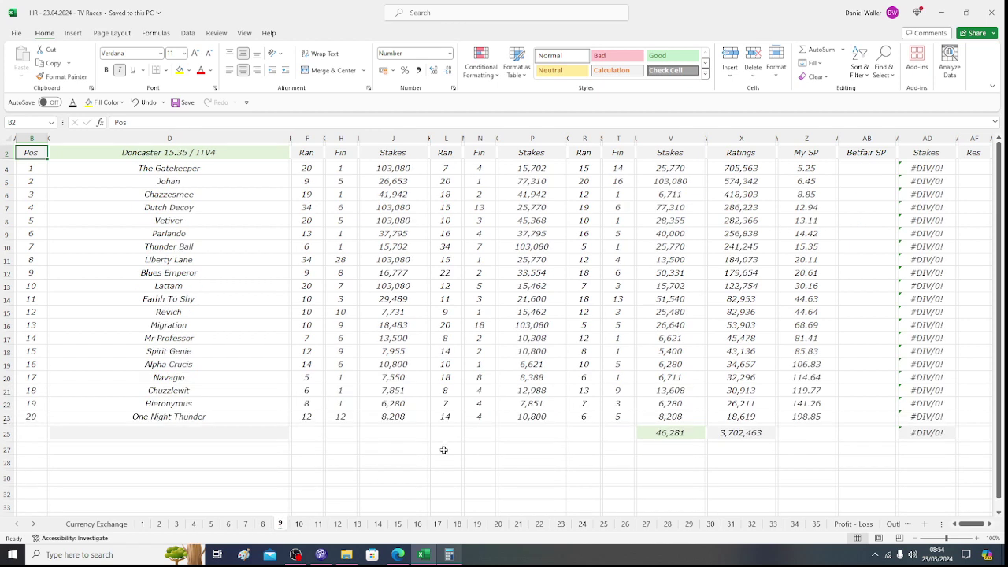
Switch to the Racing Post in the browser, open the Doncaster 3:35 racecard and check its runners and non-runners.
click(399, 555)
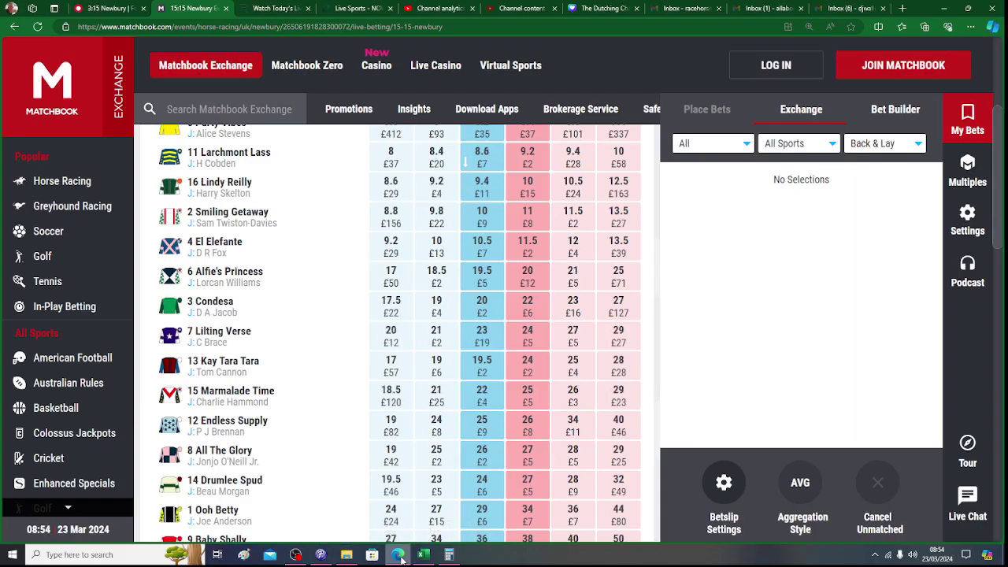
click(116, 8)
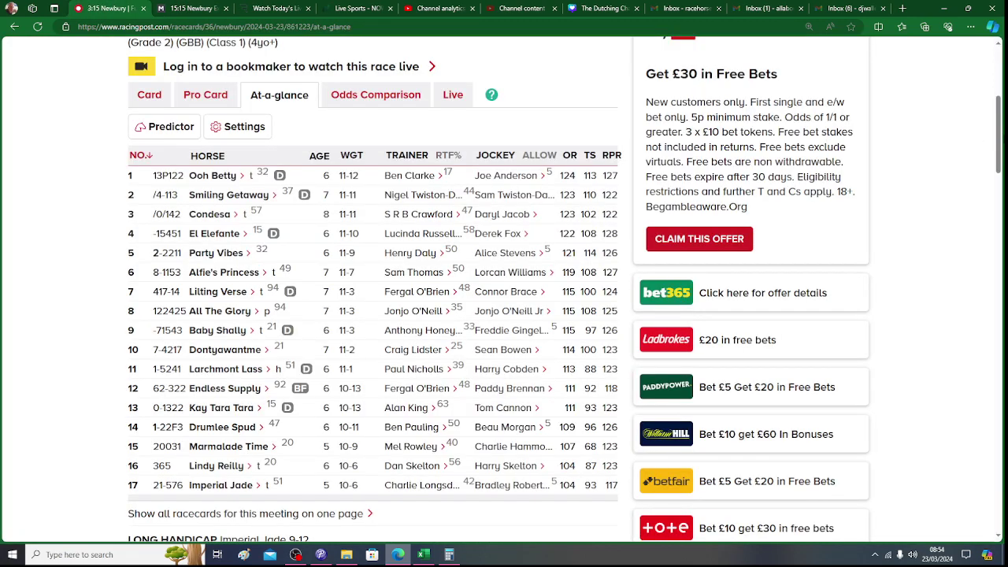
scroll(481, 219, up, 3)
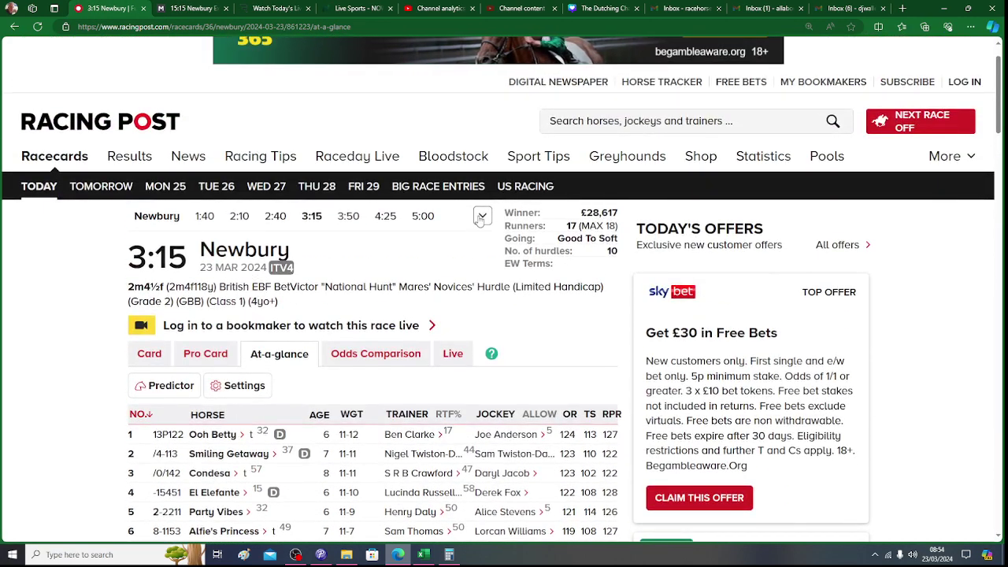
click(482, 215)
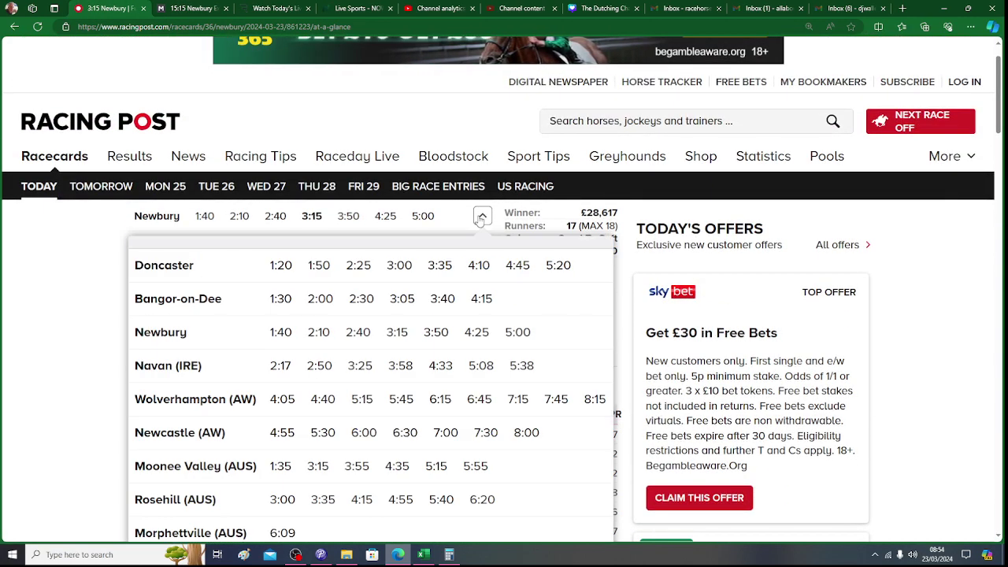
click(445, 266)
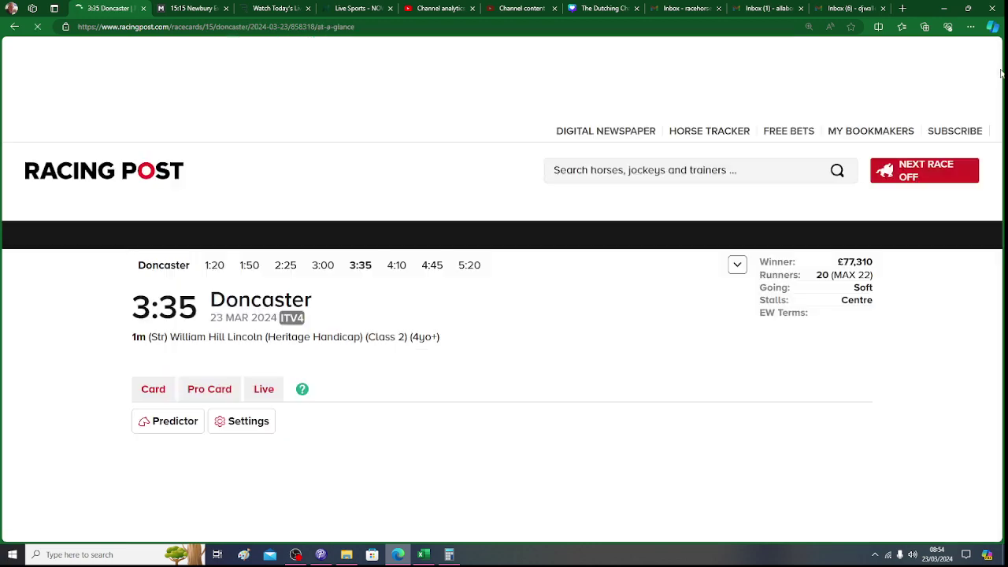
drag(1001, 76, 1003, 192)
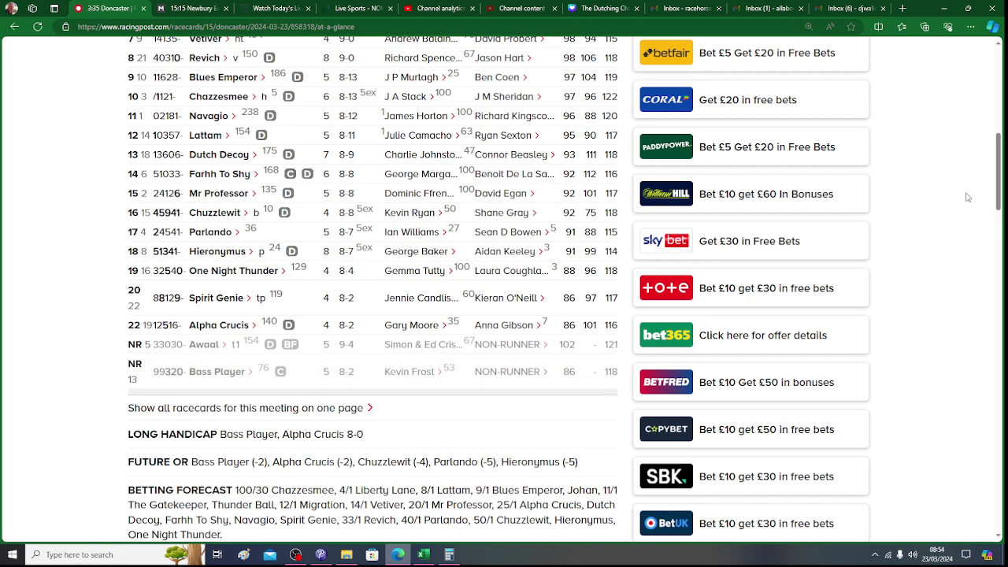
scroll(1001, 173, up, 2)
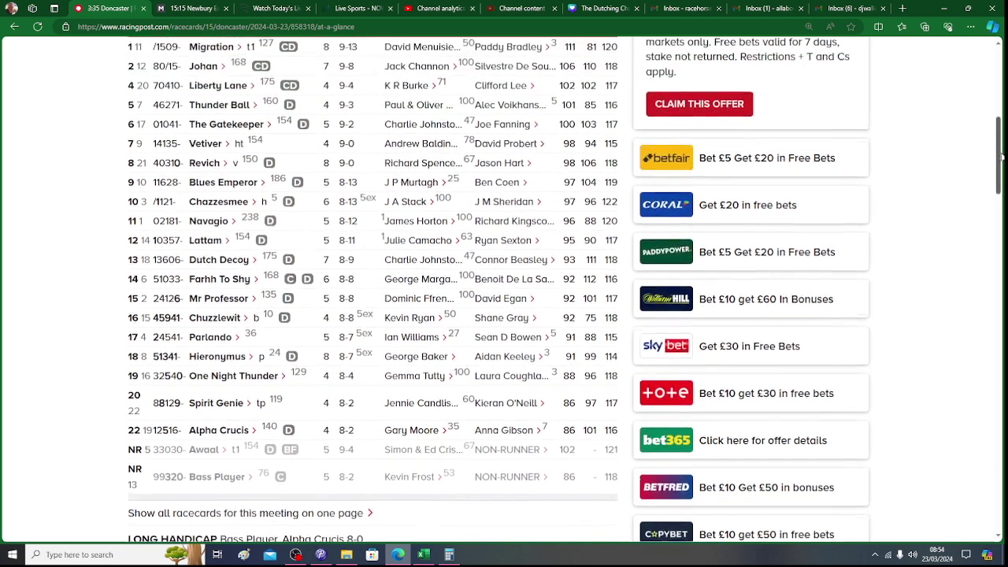
scroll(1000, 173, up, 3)
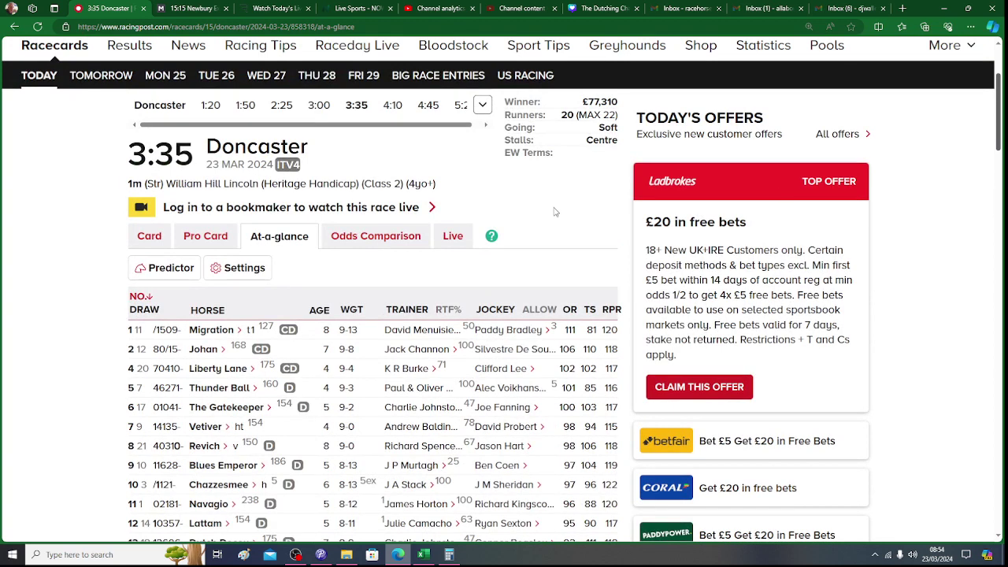
Open the 15:35 Doncaster win market in Matchbook's horse racing section and bring its runner odds into view.
click(196, 9)
click(74, 180)
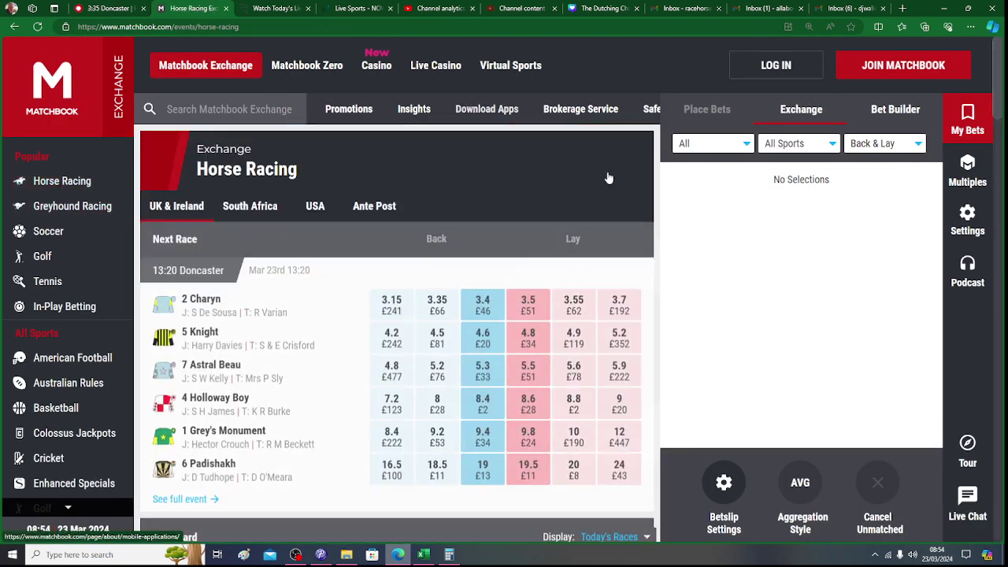
scroll(988, 215, down, 2)
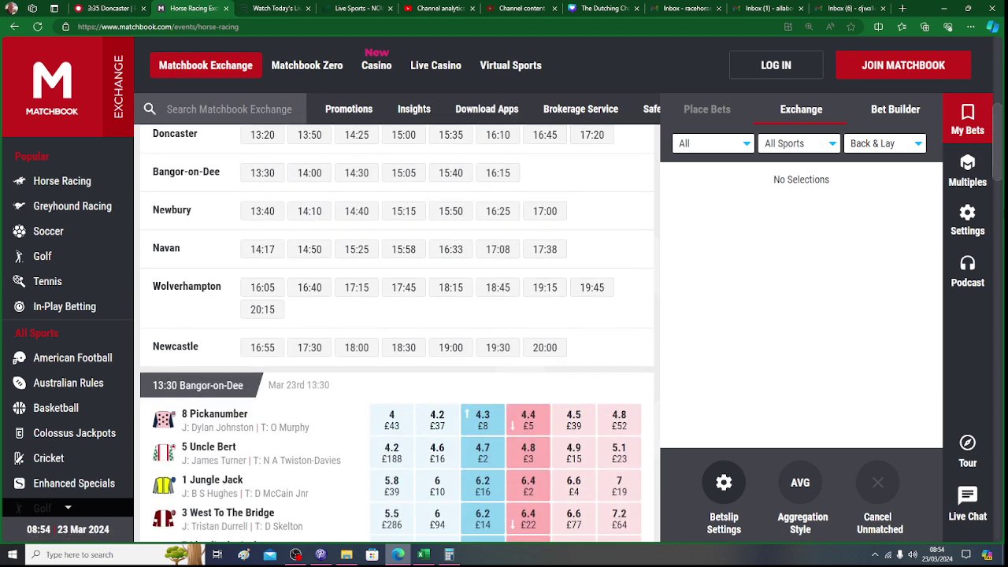
click(450, 134)
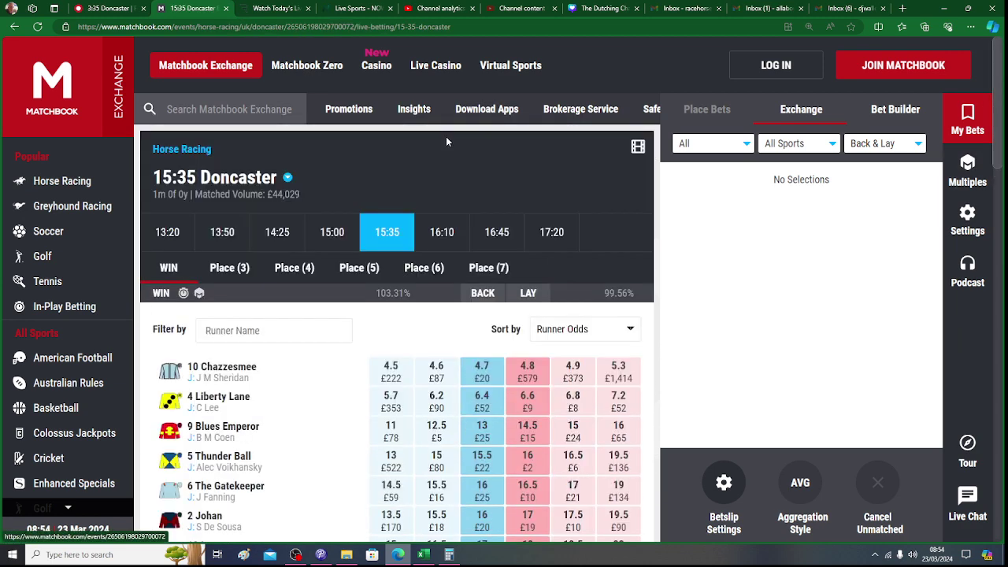
scroll(457, 472, down, 3)
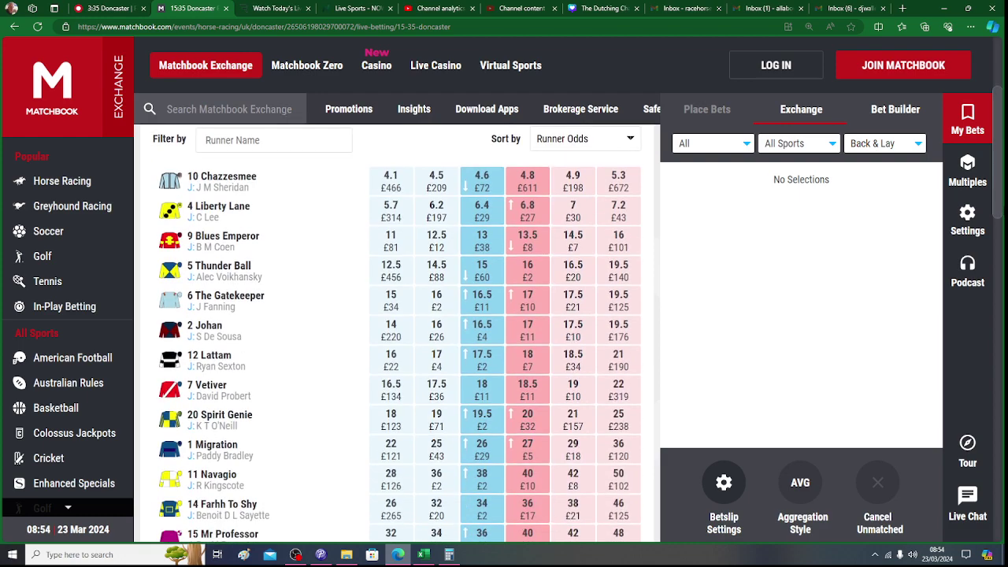
Look up The Gatekeeper's back odds on Matchbook and enter 16.5 as its Betfair SP in Excel.
click(424, 556)
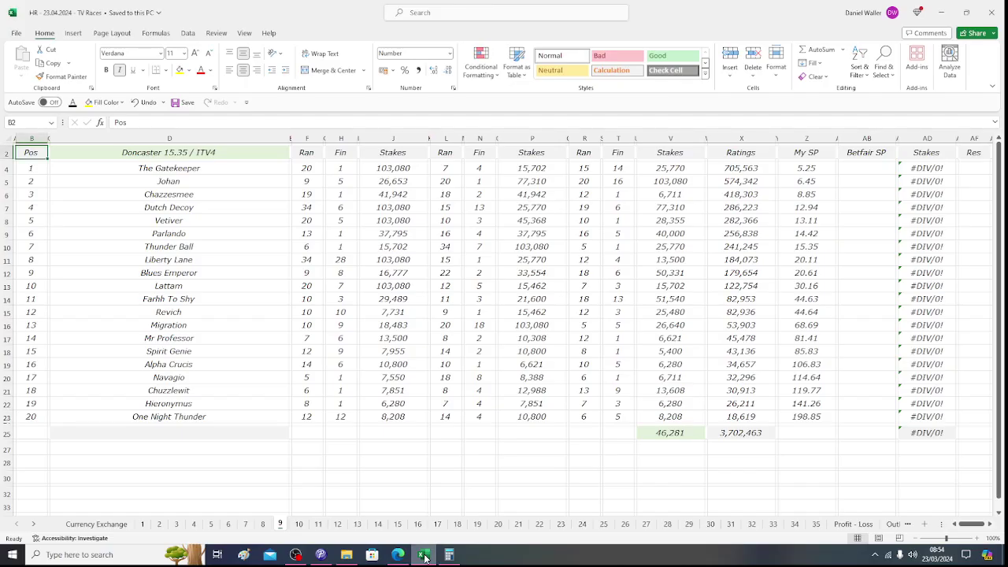
click(853, 172)
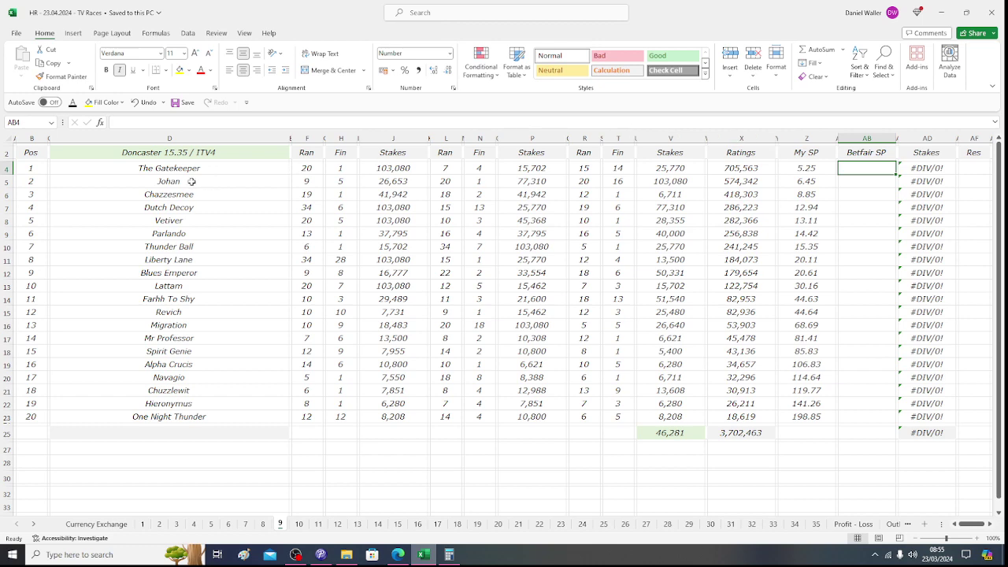
click(398, 556)
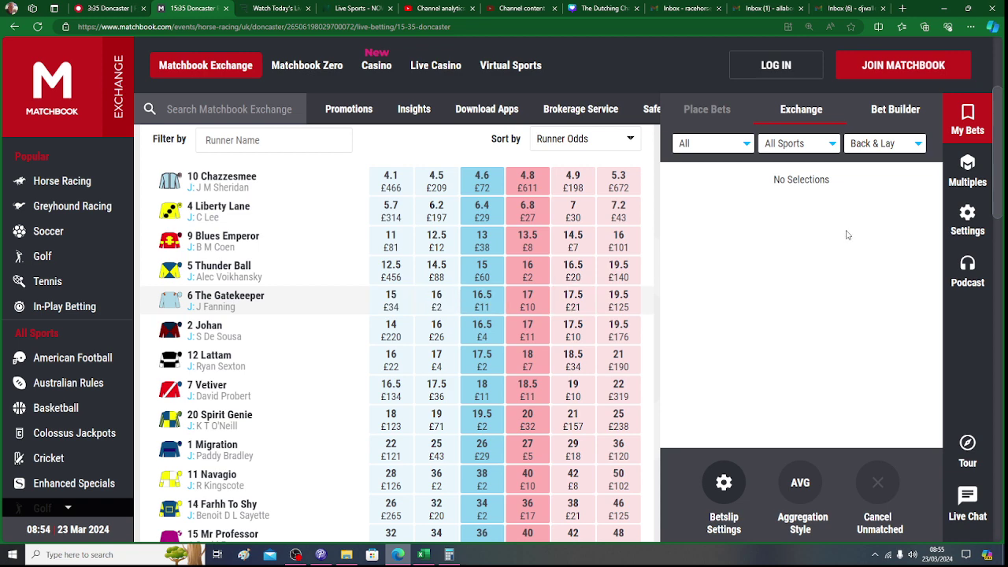
scroll(393, 331, down, 5)
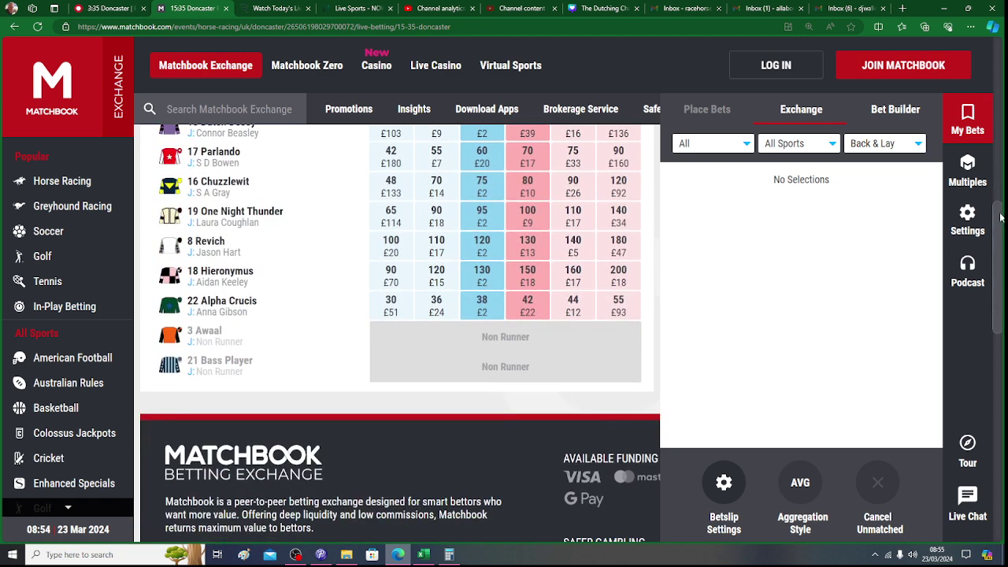
scroll(1002, 217, up, 10)
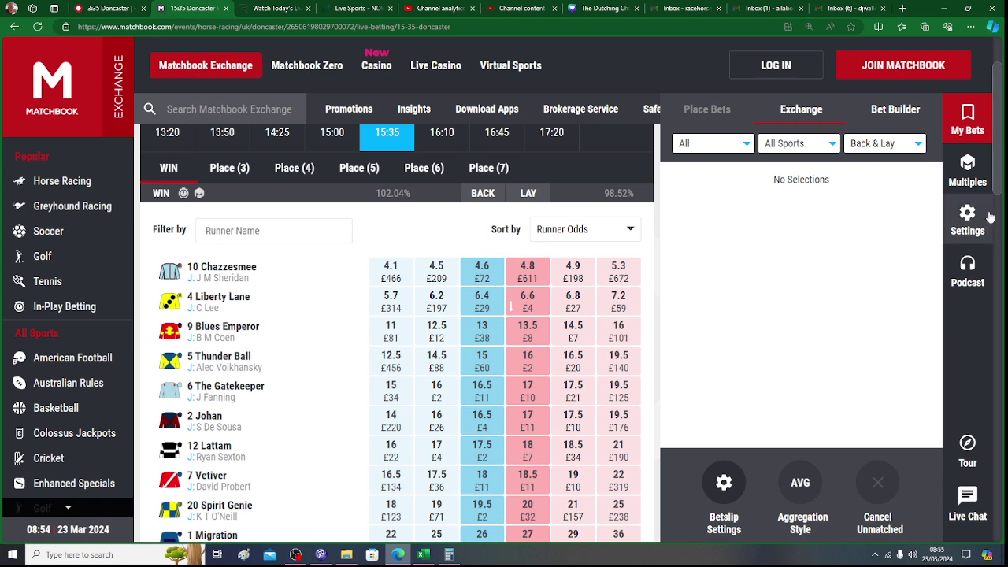
scroll(398, 331, down, 6)
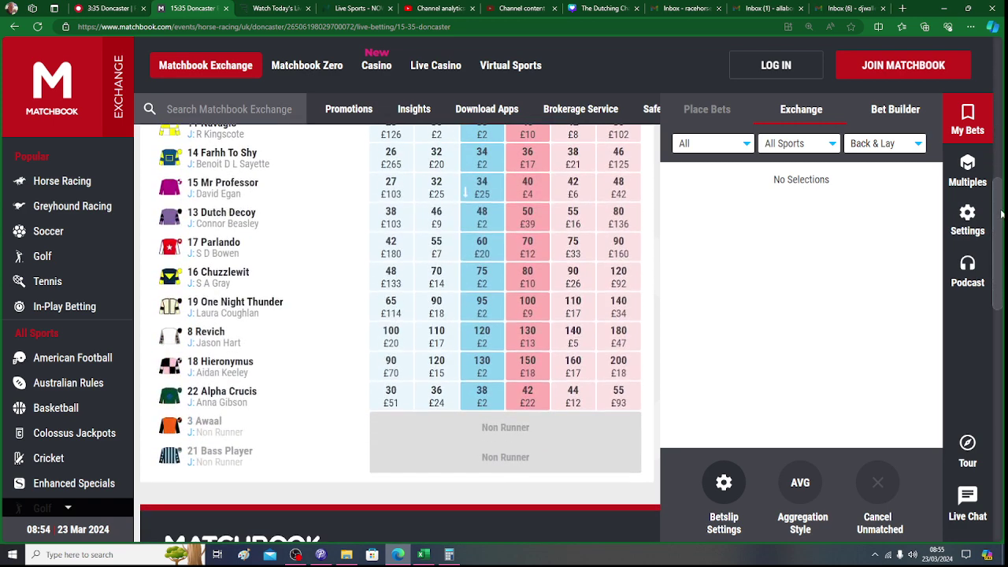
drag(1001, 214, 1003, 127)
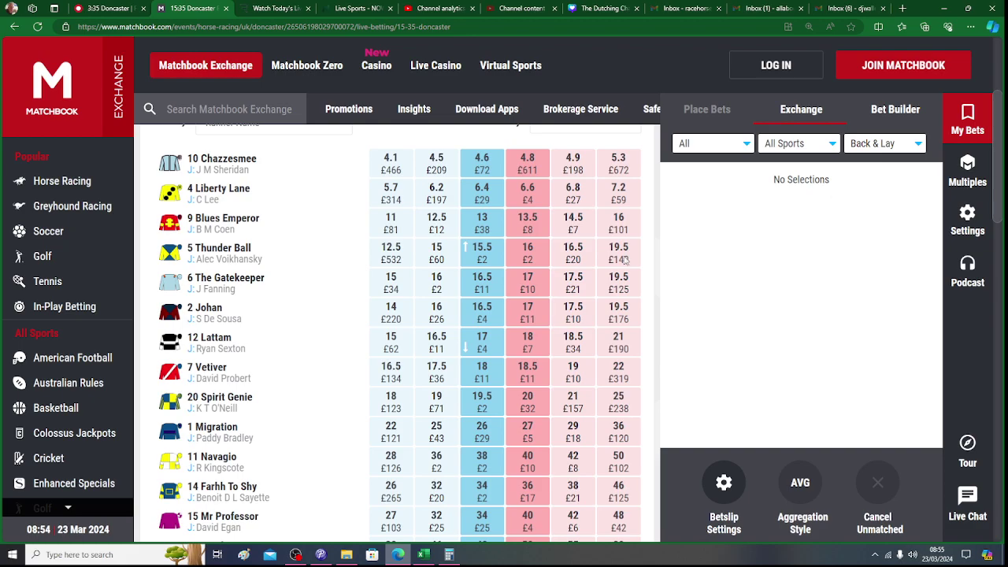
click(429, 553)
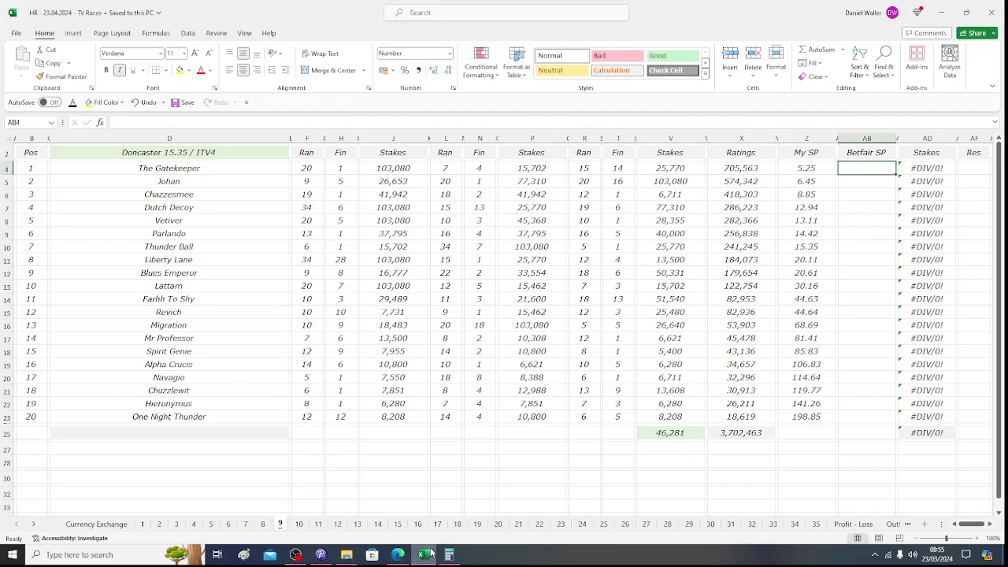
text(16.5)
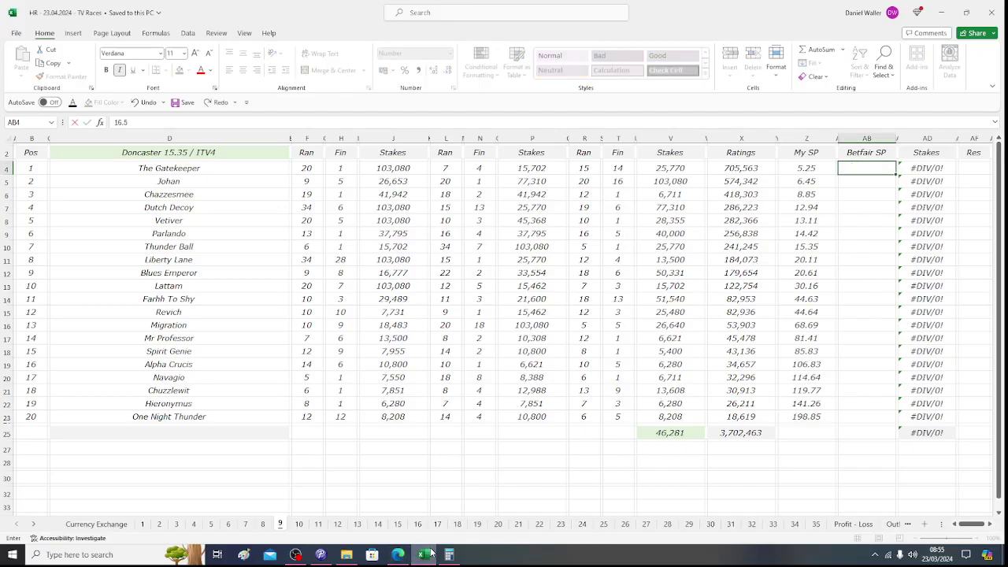
key(Tab)
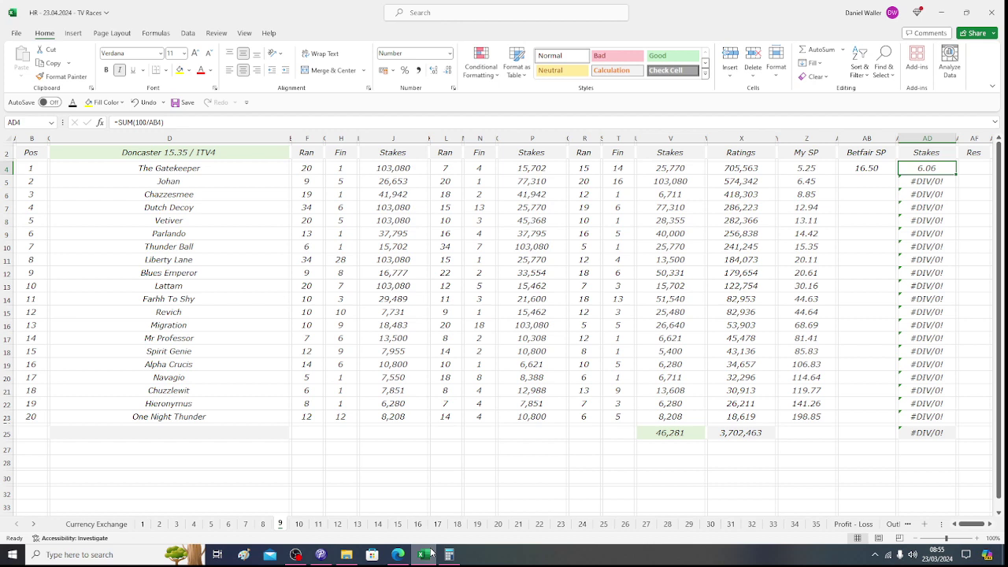
key(Return)
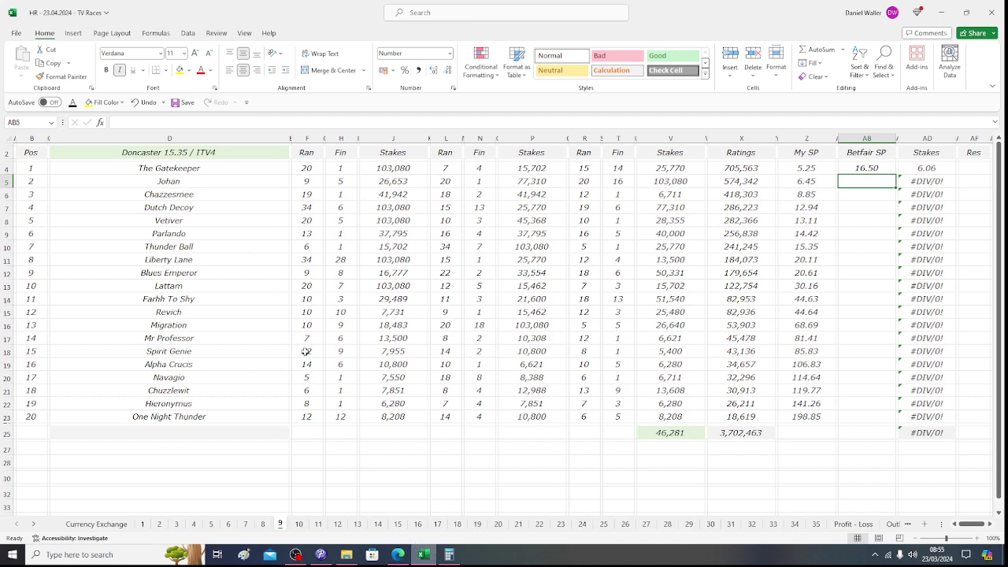
Check Johan's back odds on Matchbook and enter 16.5 as its Betfair SP in Excel.
click(400, 555)
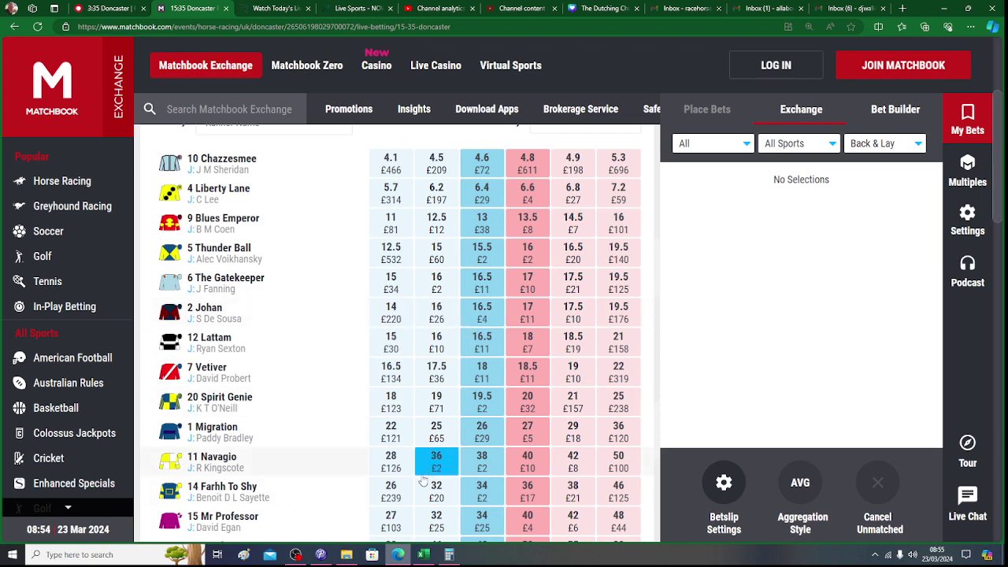
click(424, 555)
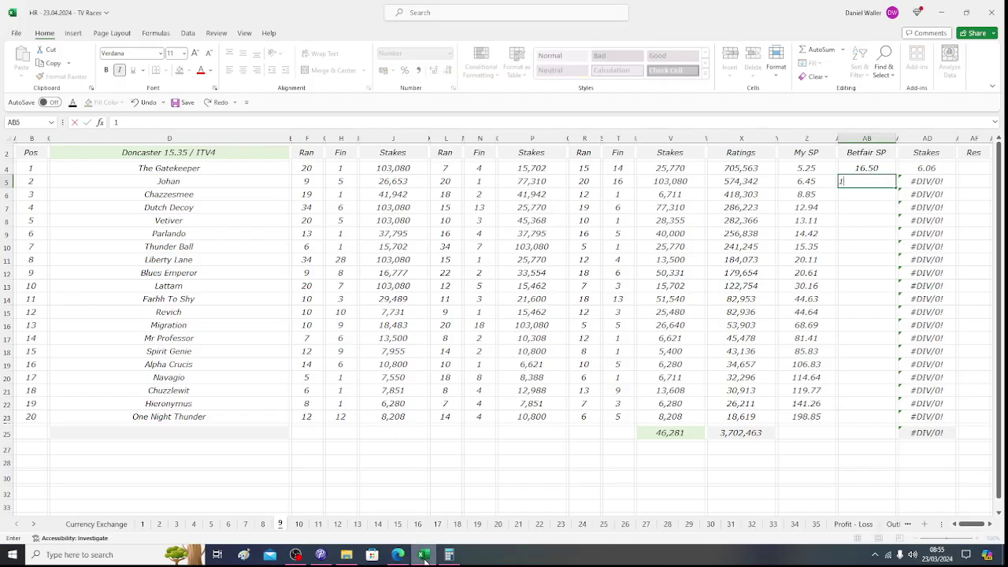
key(Tab)
key(Tab)
key(Tab)
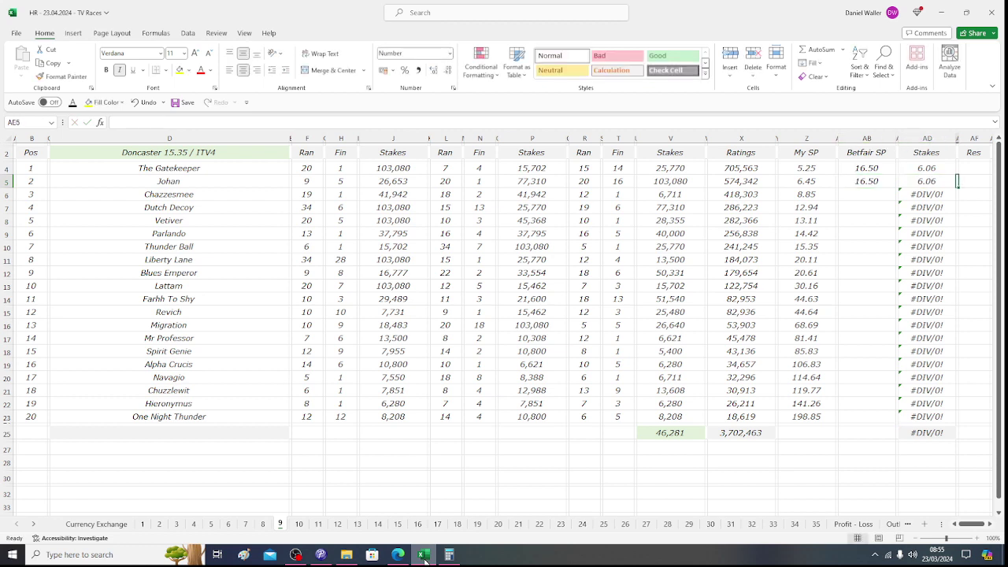
Look up Chazzesmee's best back odds on Matchbook and enter 4.6 as its Betfair SP in Excel.
key(Left)
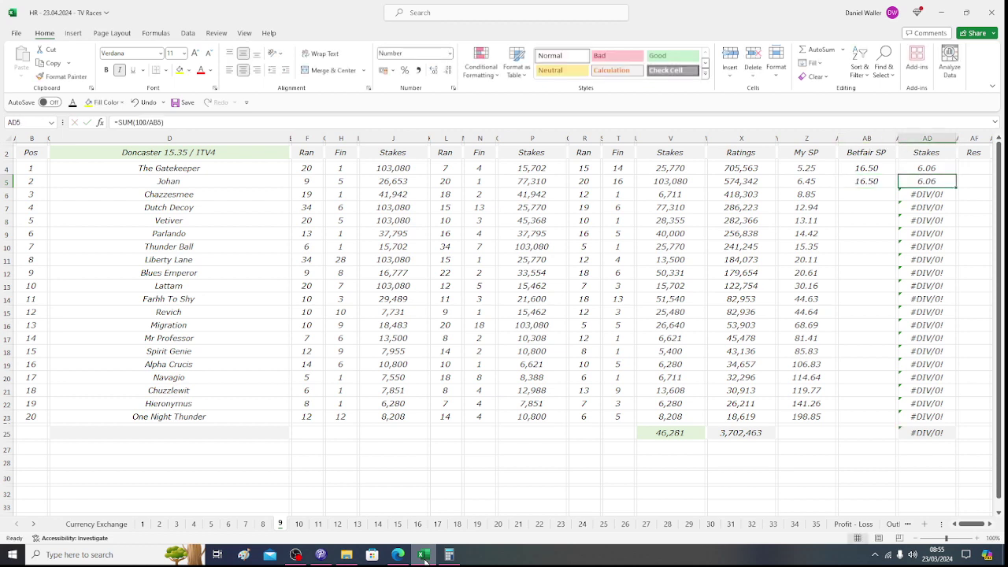
key(Down)
key(Left)
key(Left)
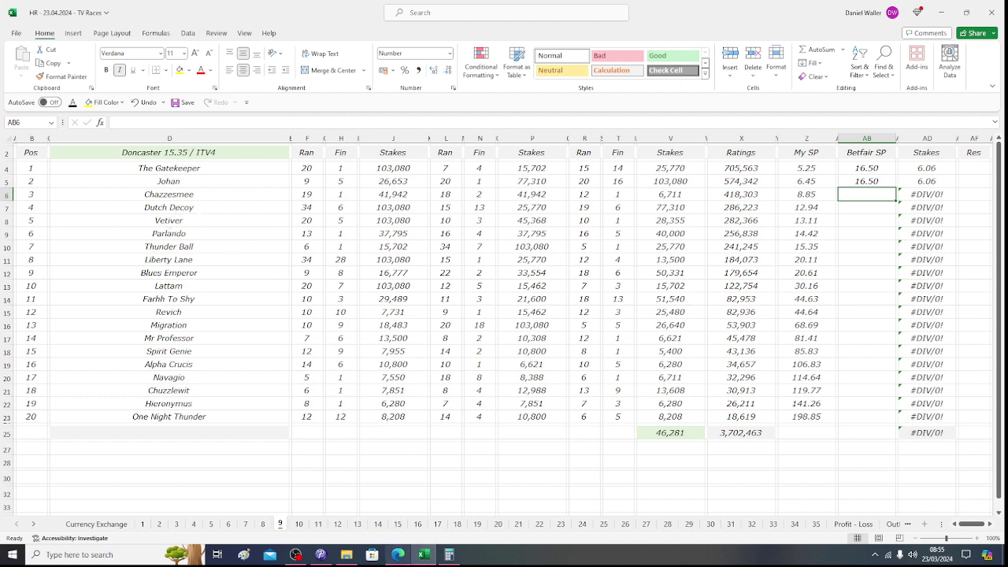
click(398, 555)
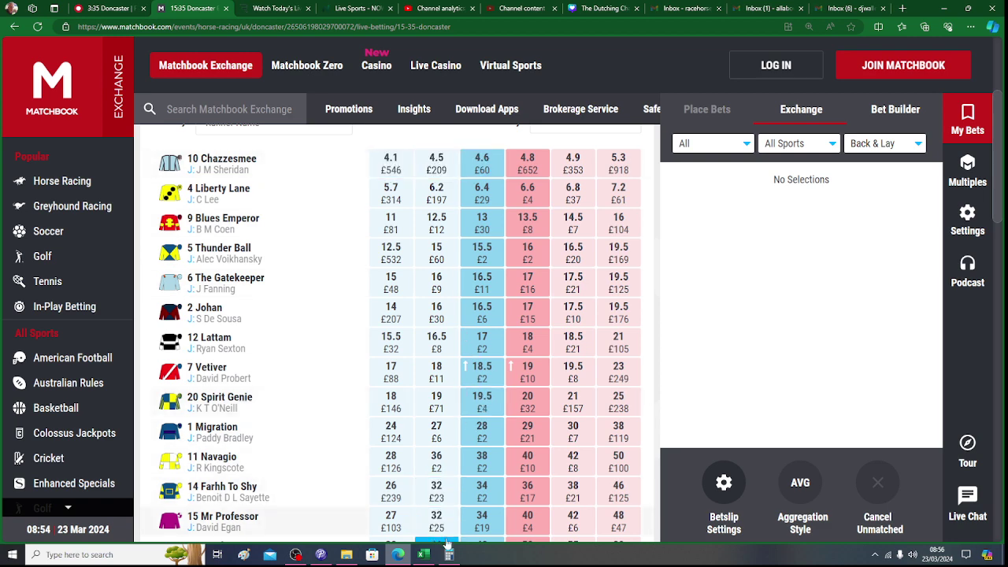
click(425, 554)
text(4.60)
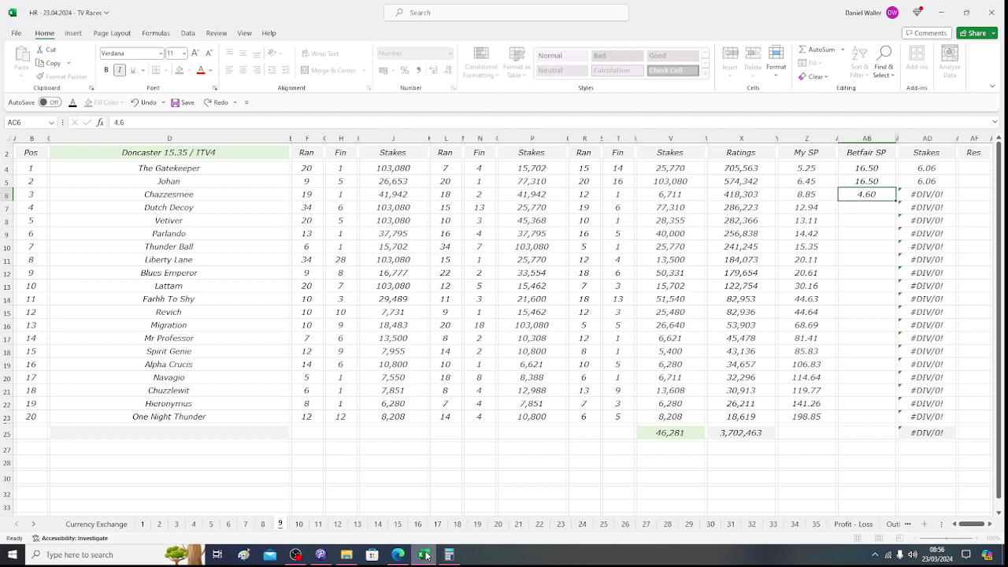
key(Tab)
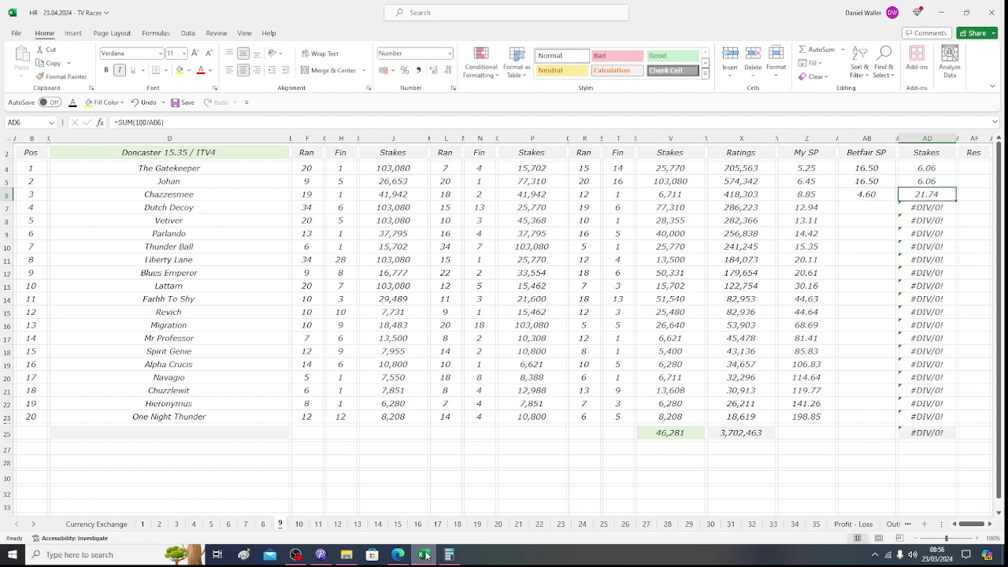
Look up Dutch Decoy on Matchbook, enter 48 as its Betfair SP in Excel and check the sum of the first four stakes.
key(Down)
key(Left)
key(Left)
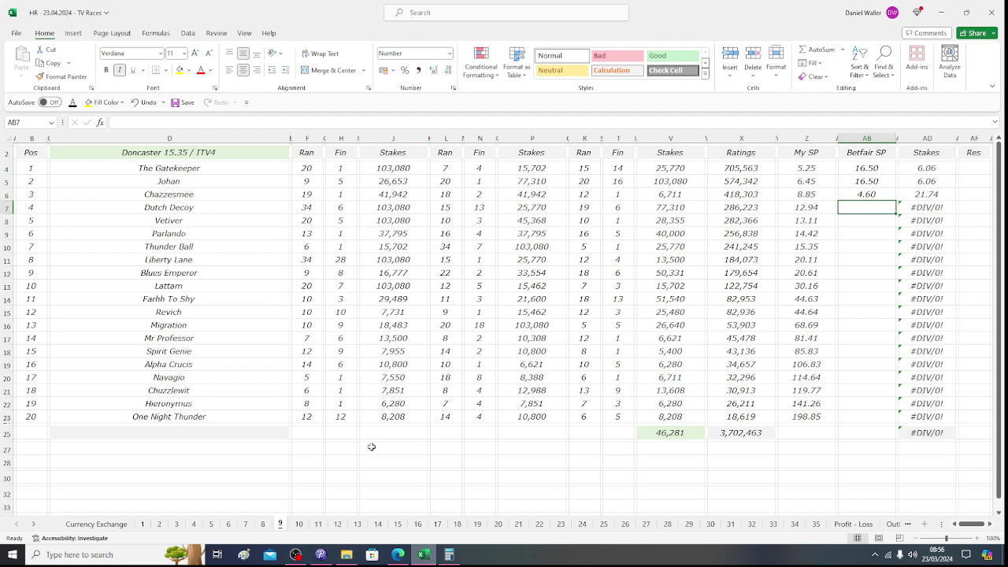
click(402, 555)
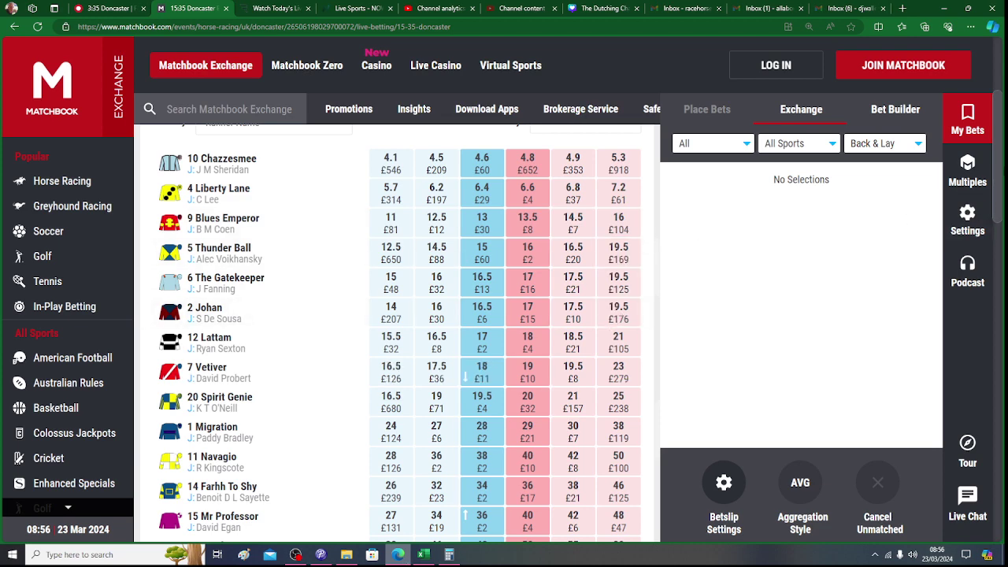
scroll(400, 332, down, 3)
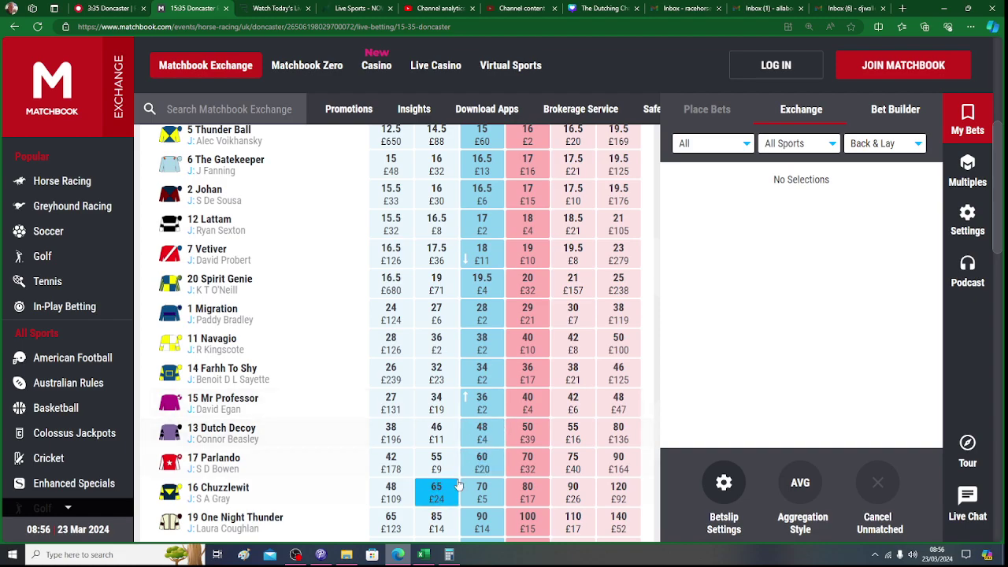
click(424, 555)
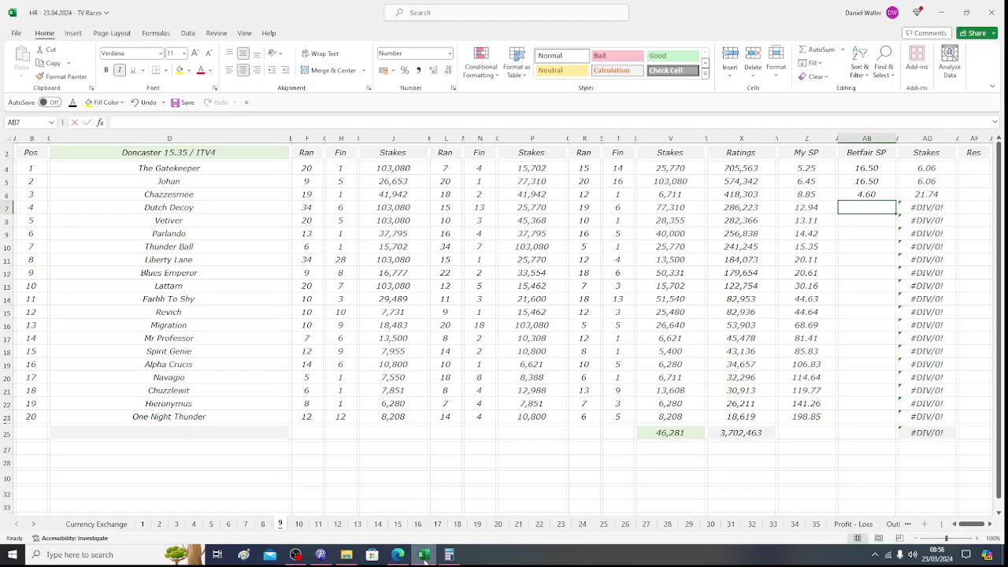
text(48)
key(Tab)
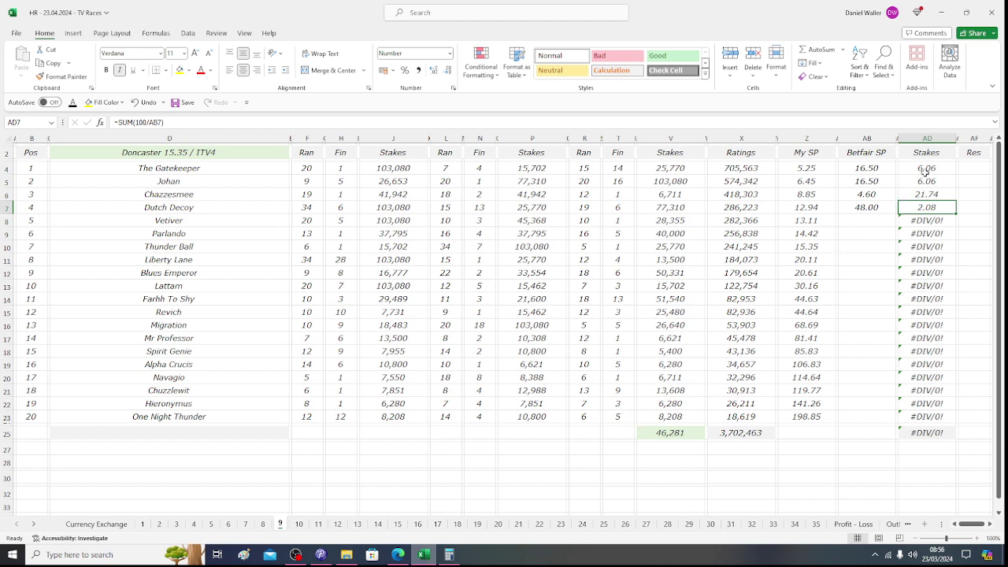
drag(925, 170, 925, 207)
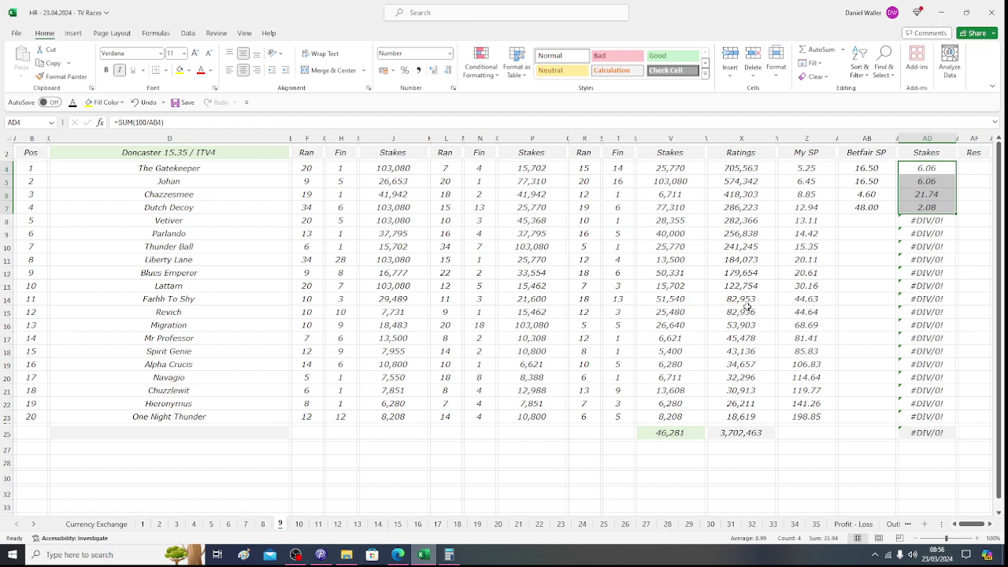
Look up Vetiver's best back odds on Matchbook and enter 18 as its Betfair SP in Excel.
click(865, 221)
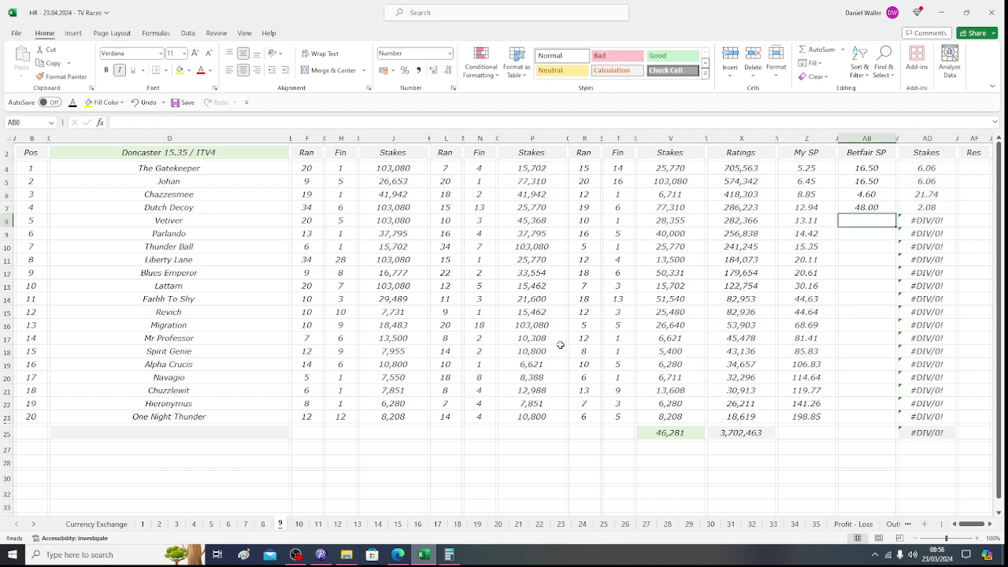
click(398, 554)
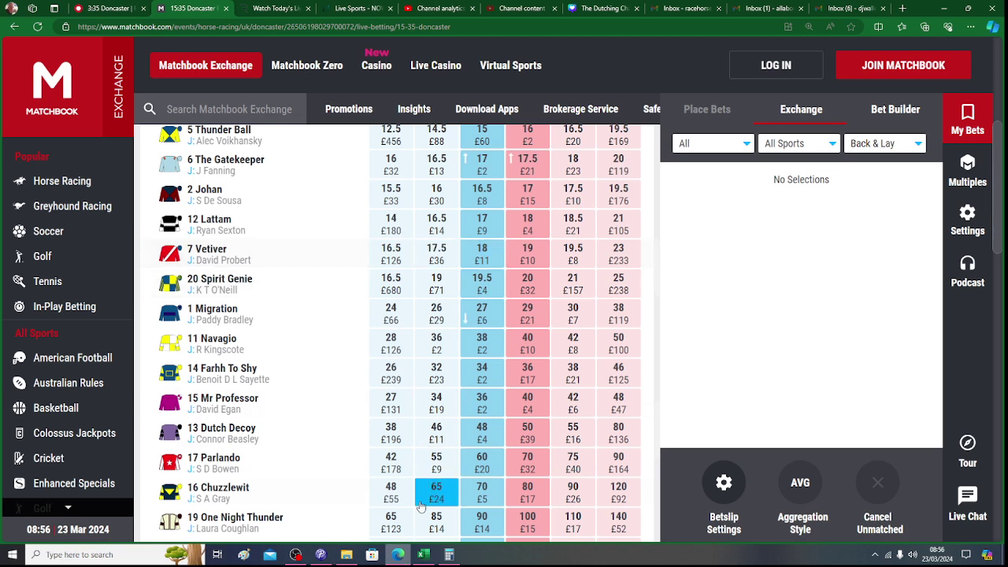
click(424, 555)
text(1)
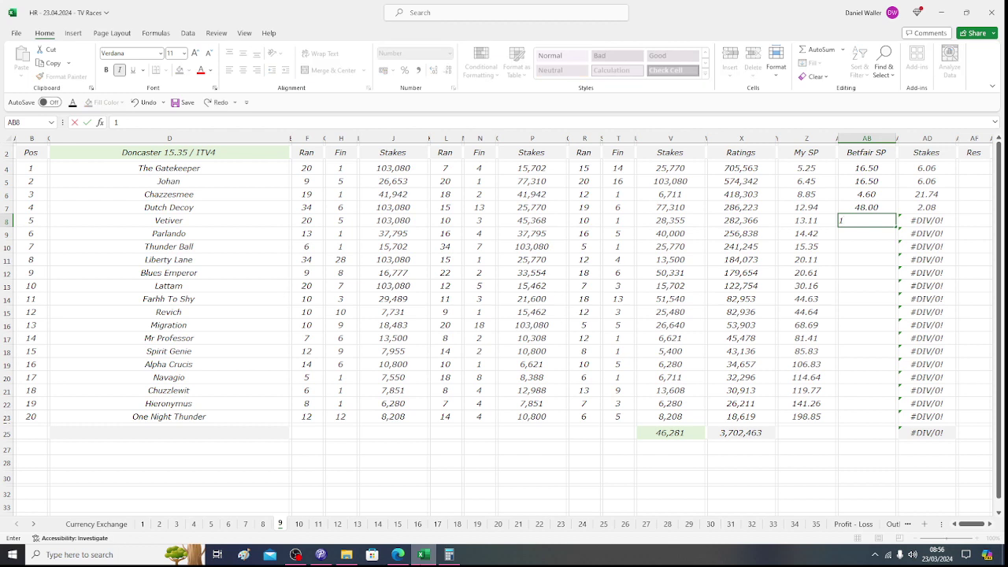
text(8)
key(Tab)
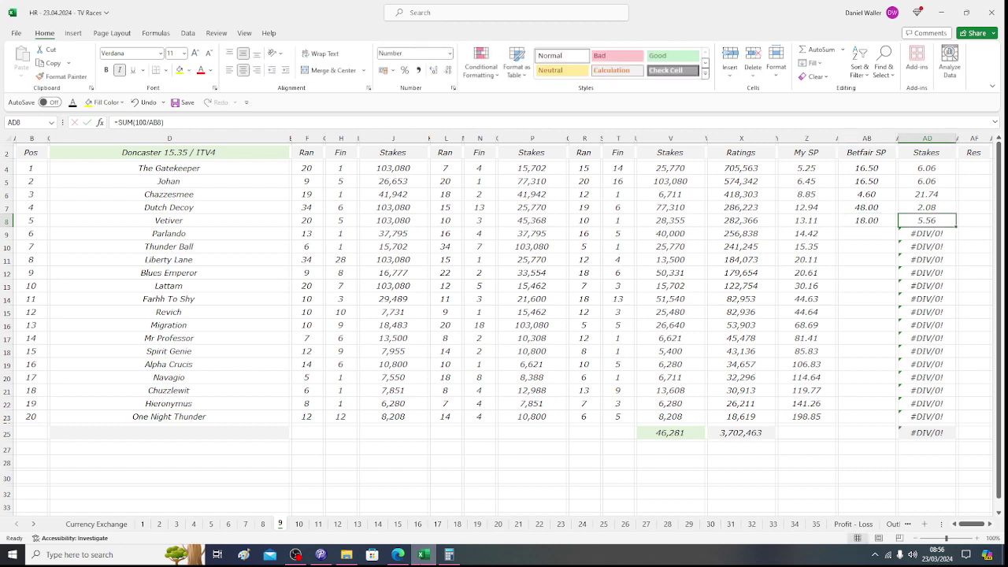
Look up Parlando on Matchbook, enter 60 as its Betfair SP in Excel and check the sum of the first six stakes.
key(Return)
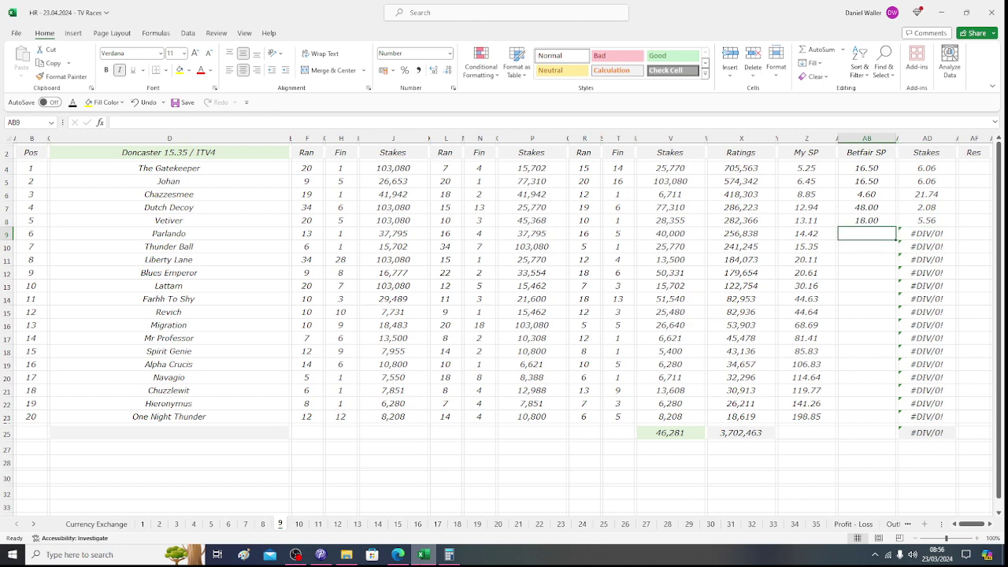
click(398, 553)
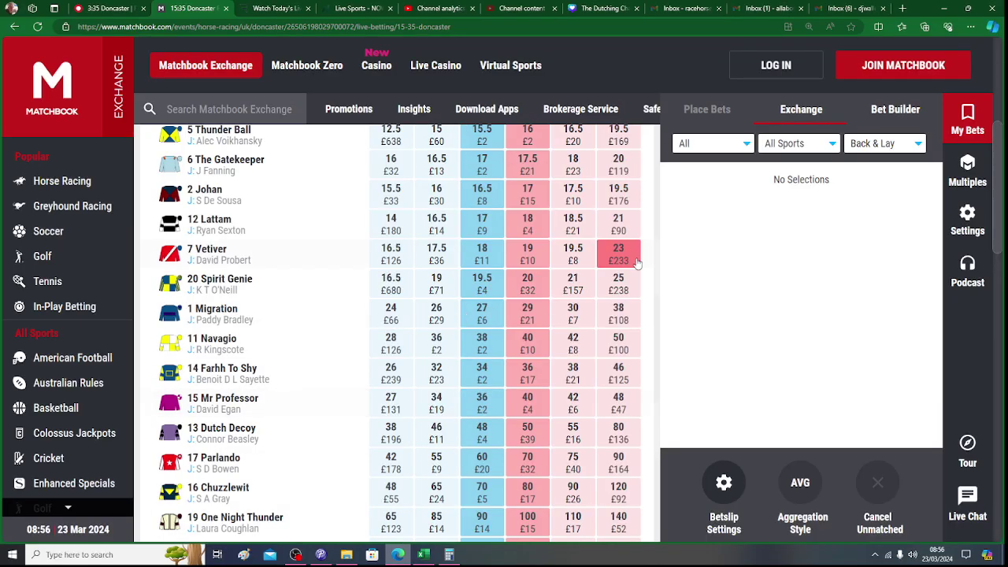
scroll(394, 330, down, 1)
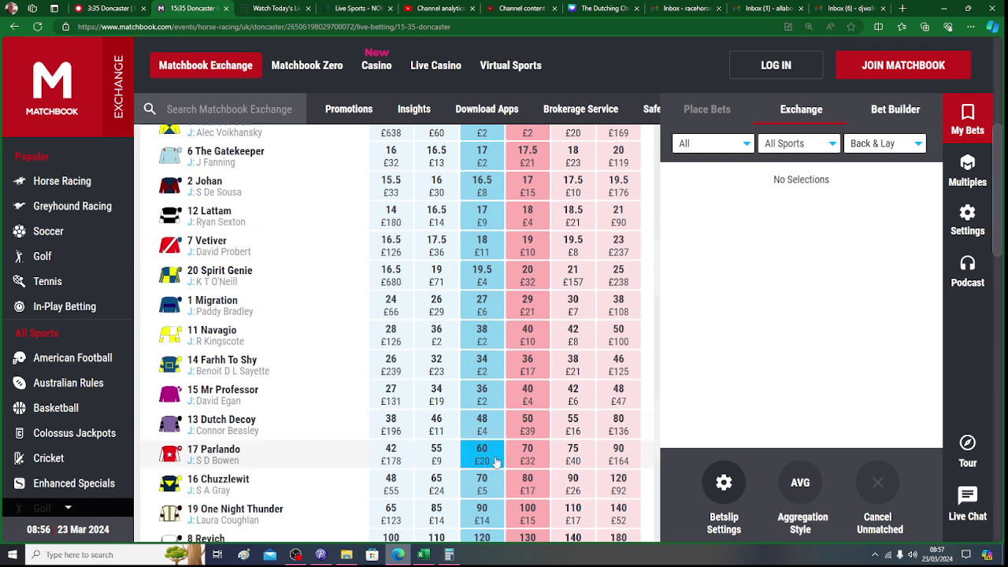
click(423, 555)
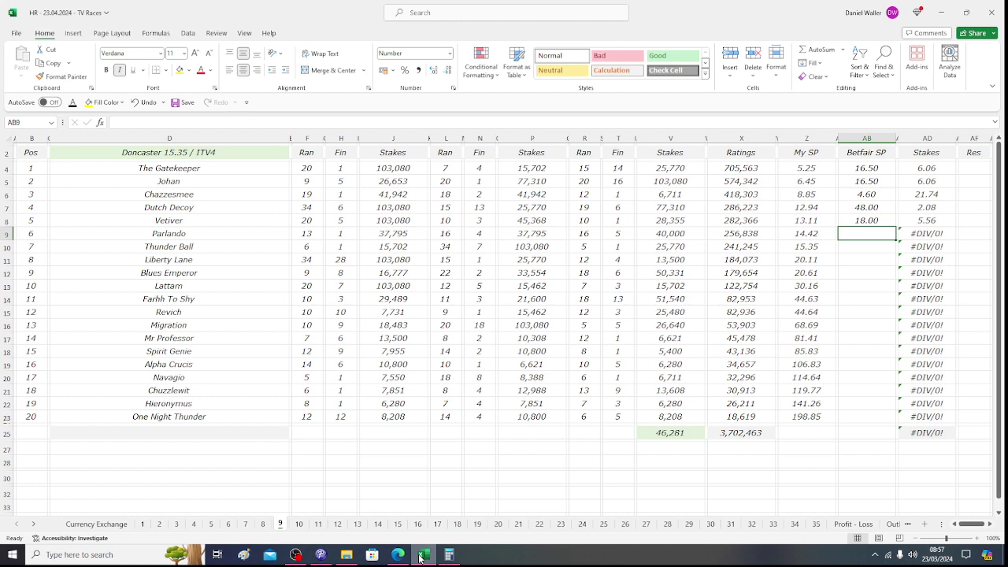
text(60)
key(Tab)
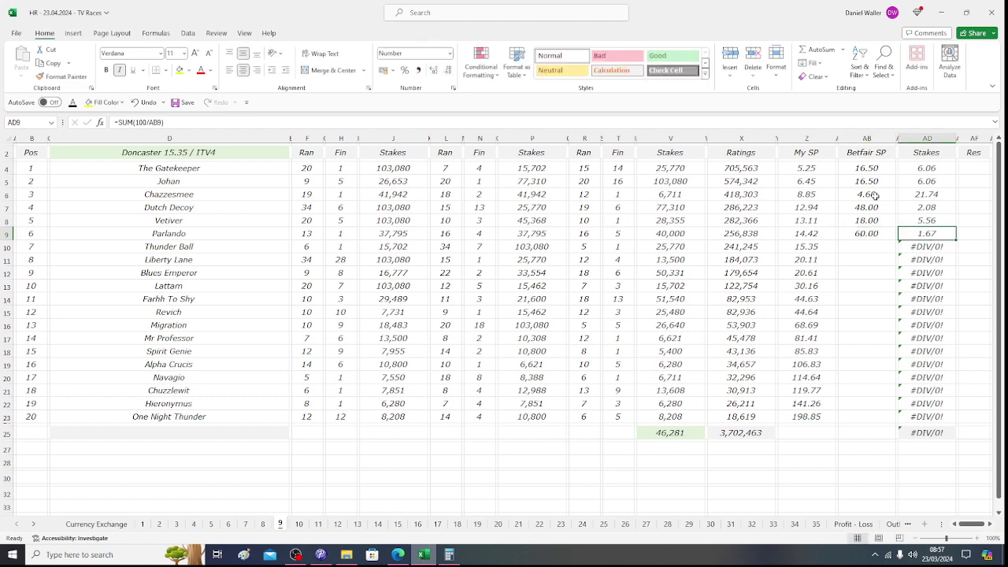
drag(918, 168, 922, 234)
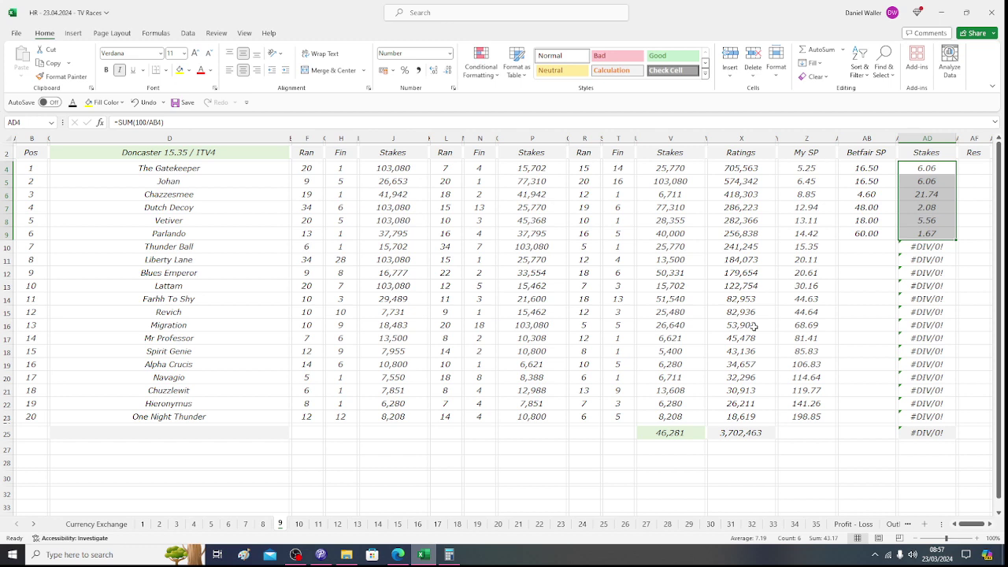
Look up Thunder Ball's best back odds on Matchbook and enter 15.5 as its Betfair SP in Excel.
click(844, 249)
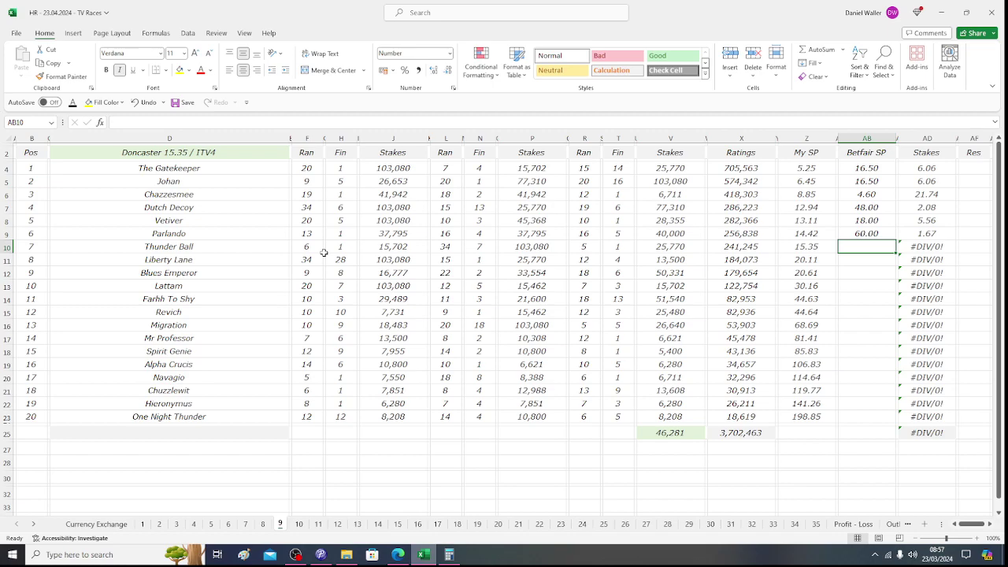
click(399, 557)
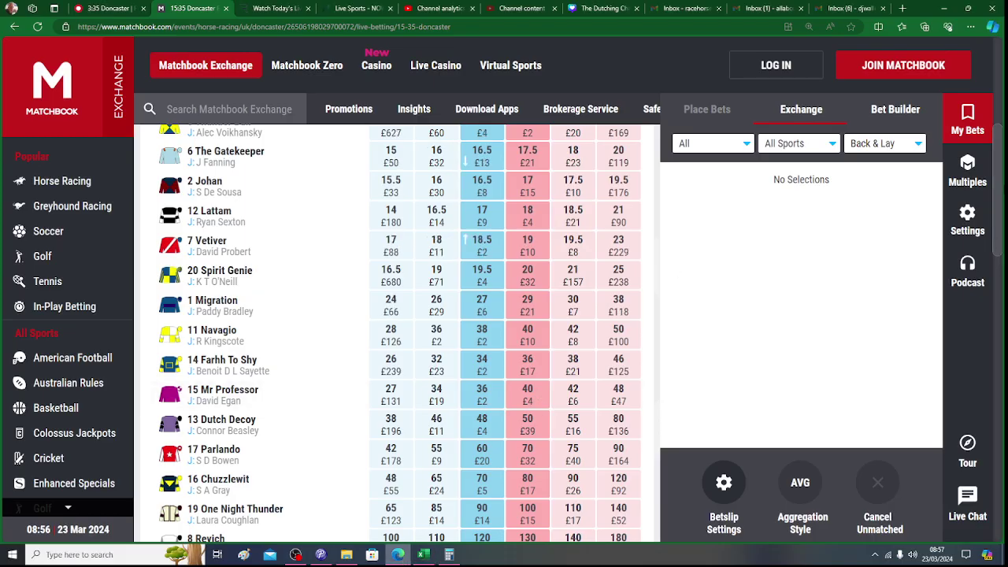
scroll(528, 224, up, 3)
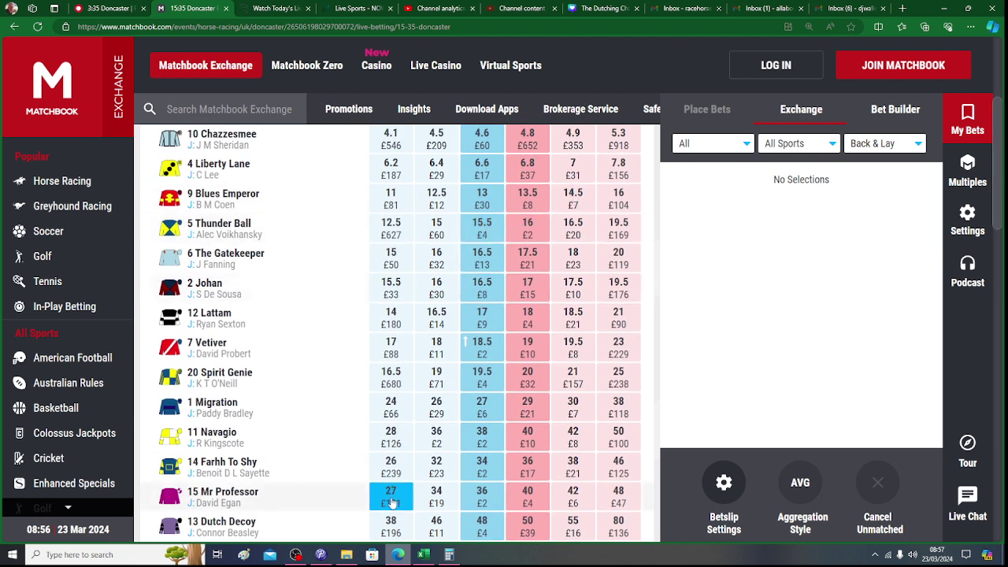
click(423, 554)
text(15.5)
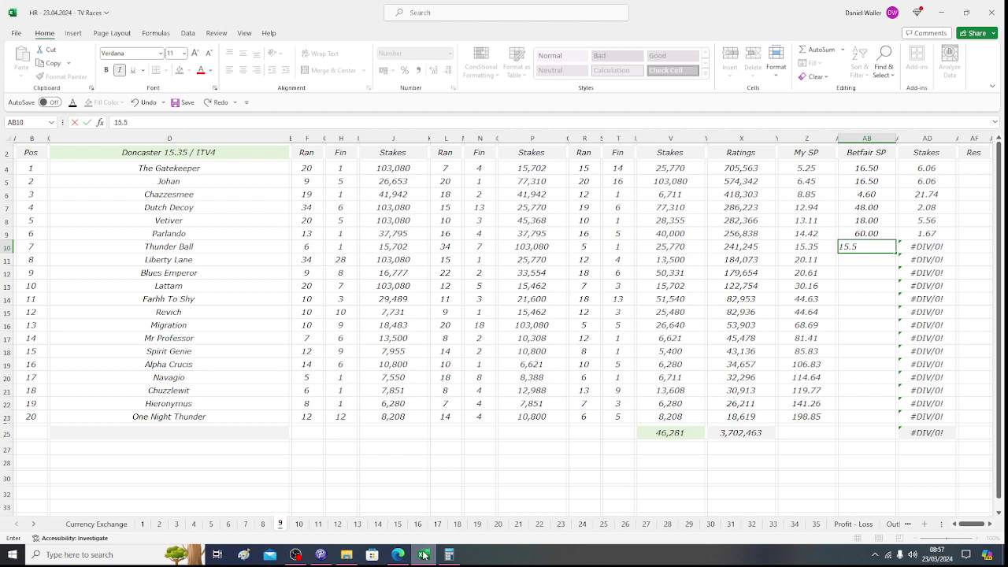
key(Tab)
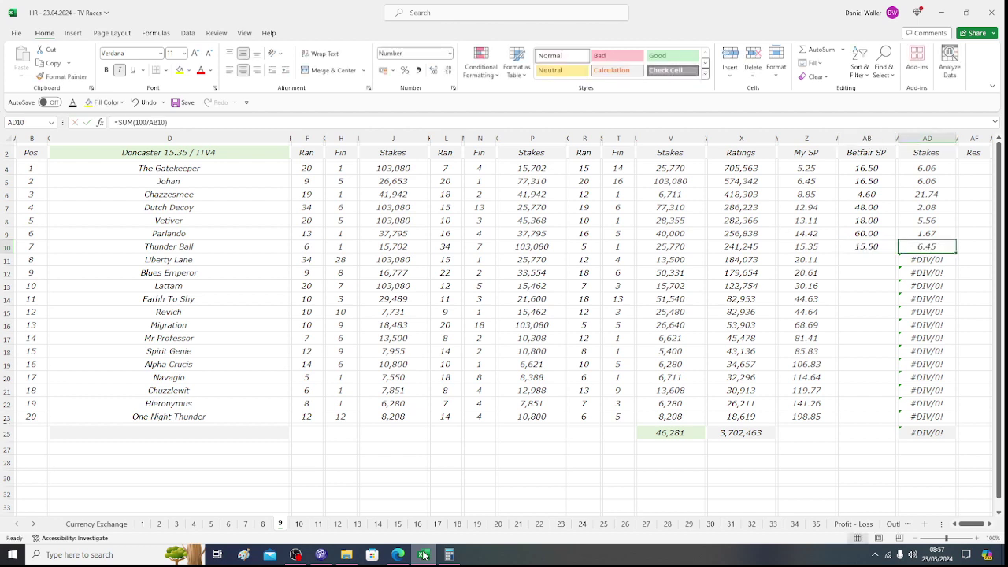
Check the sum of the top seven horses' stakes and overwrite Liberty Lane's stake with 0.38.
click(907, 168)
drag(907, 167, 908, 232)
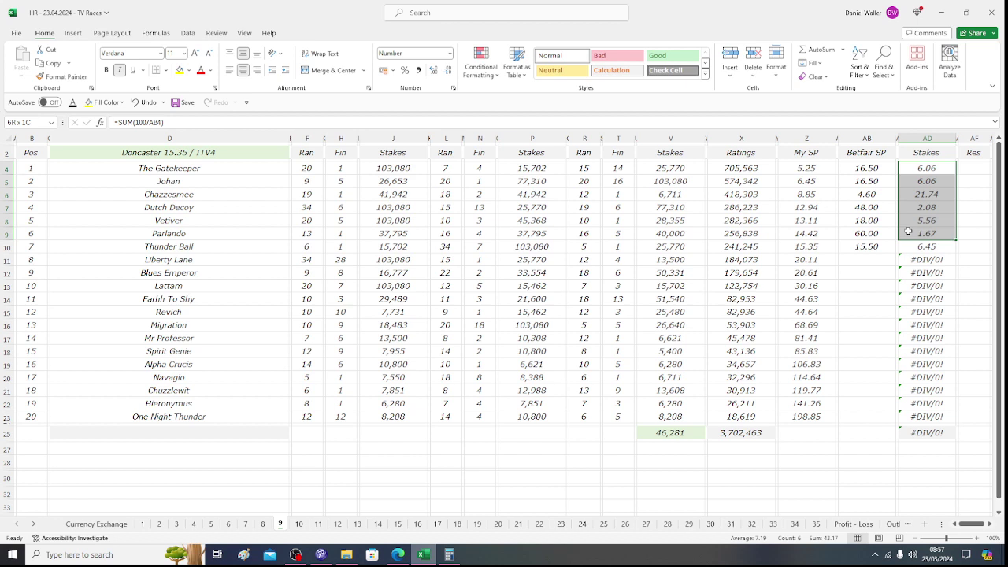
mouse_move(908, 231)
mouse_down()
mouse_move(910, 245)
mouse_move(910, 236)
mouse_up()
click(919, 247)
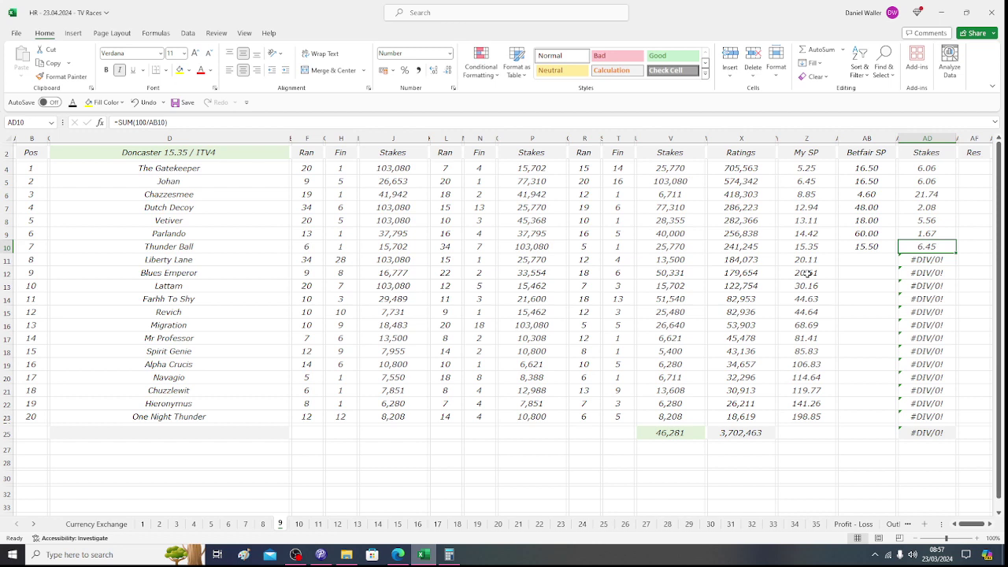
click(912, 179)
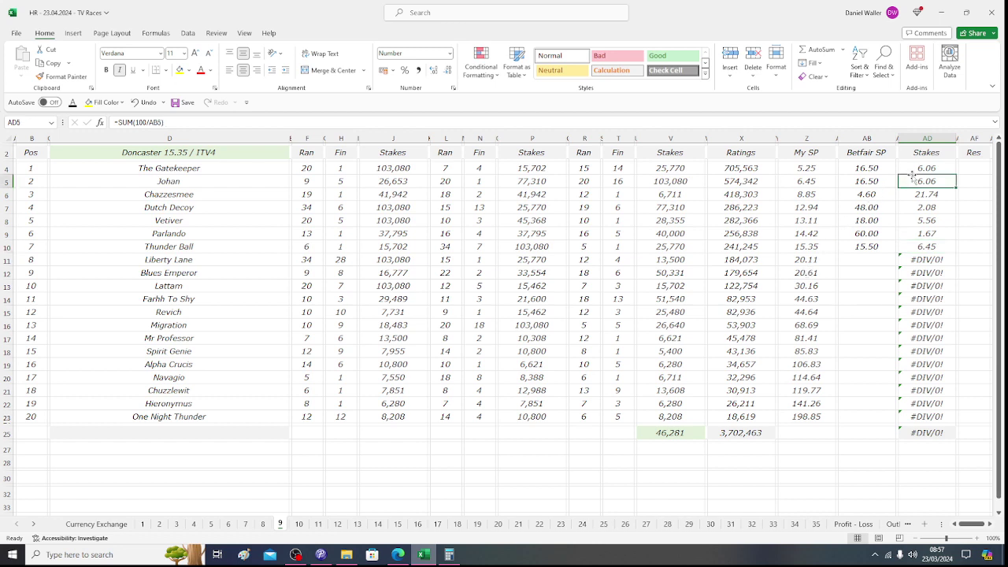
drag(913, 167, 918, 244)
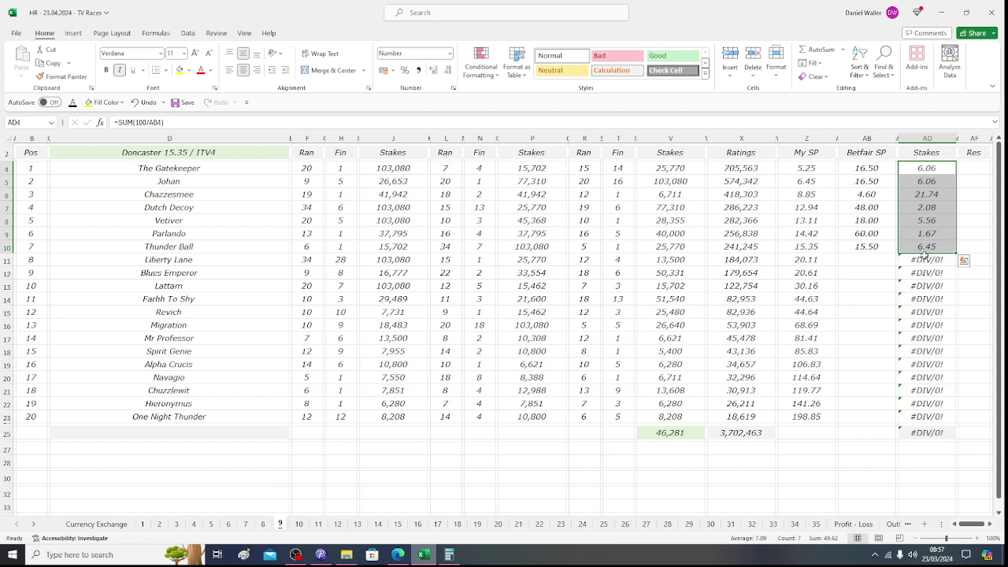
click(919, 259)
text(.3)
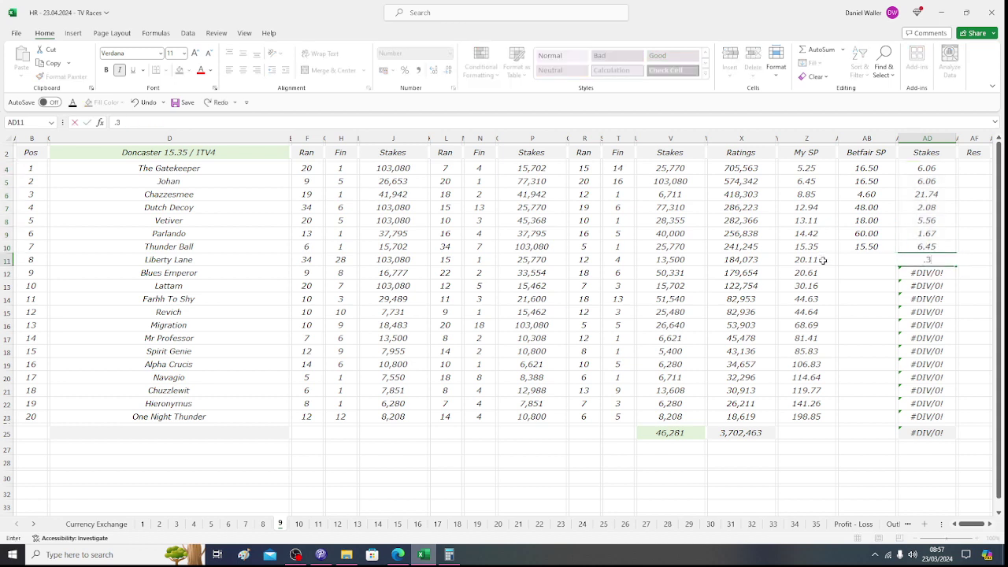
text(8)
Look up Liberty Lane's best back odds on Matchbook and enter 6.6 as its Betfair SP in Excel.
key(Left)
key(Left)
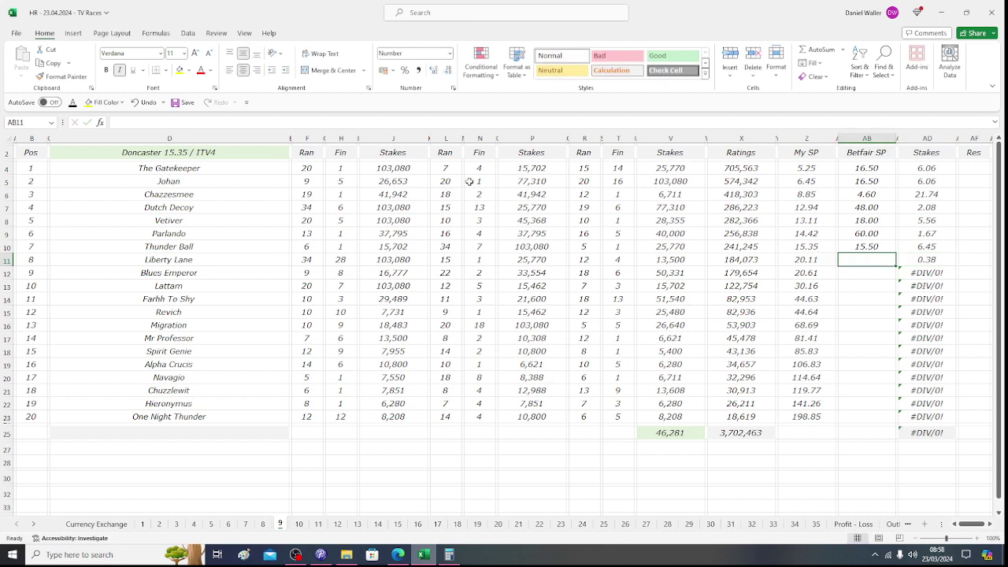
click(399, 555)
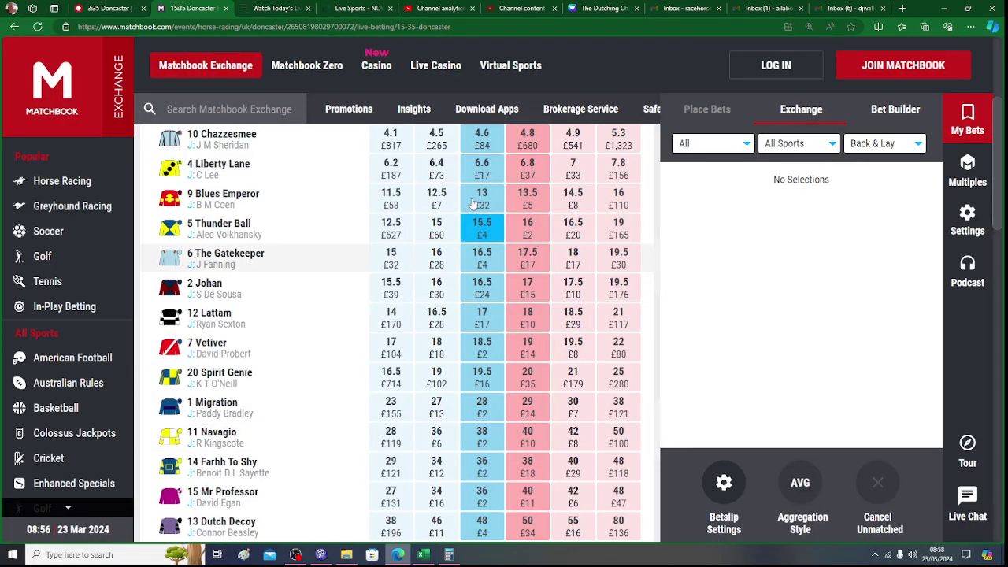
click(430, 556)
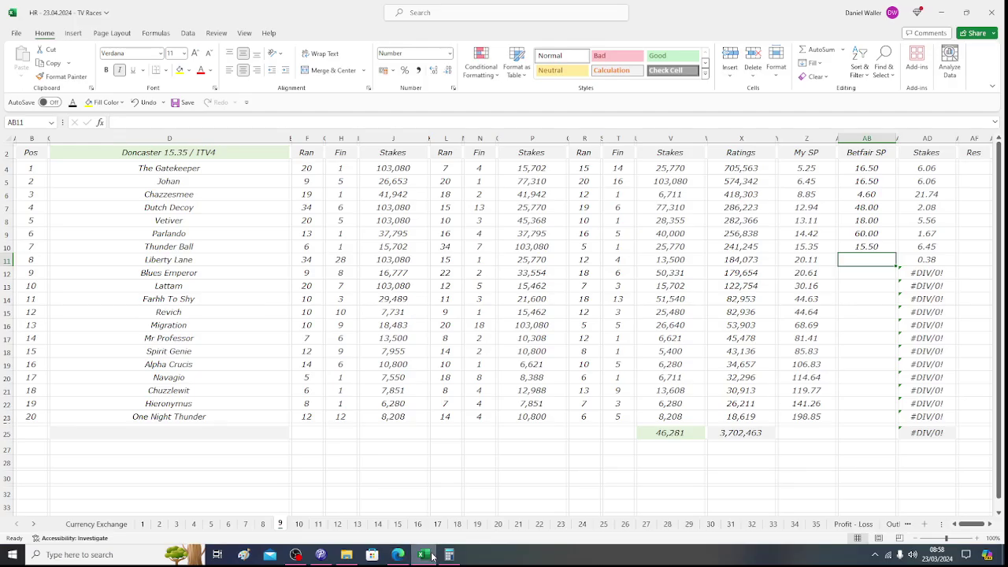
text(6.6)
key(Return)
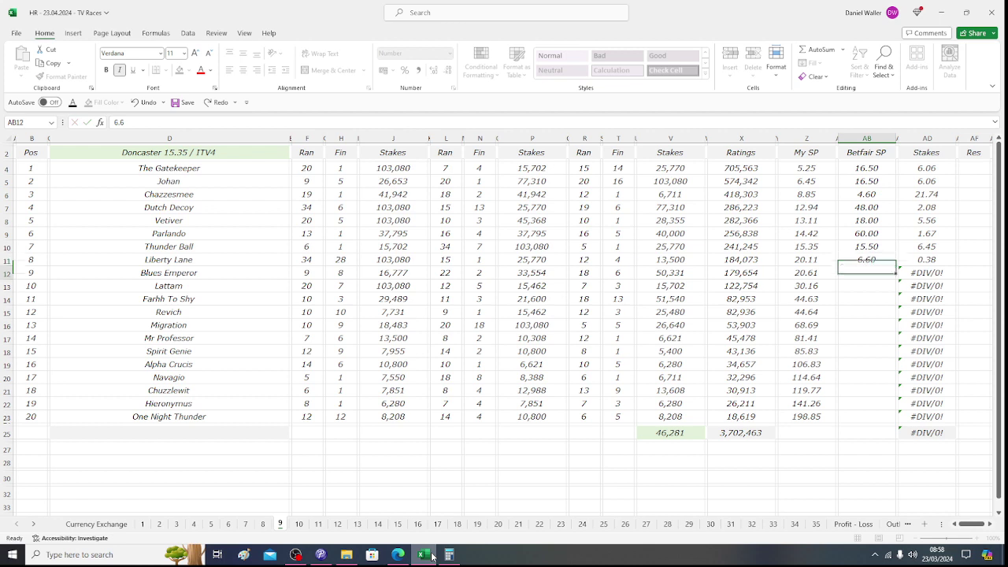
Clear the stake formulas of the horses without odds, from Blues Emperor down to One Night Thunder, on the Doncaster 15.35 sheet.
key(Right)
key(Right)
key(Delete)
key(Down)
key(Delete)
key(Down)
key(Delete)
key(Down)
key(Delete)
key(Down)
key(Delete)
key(Down)
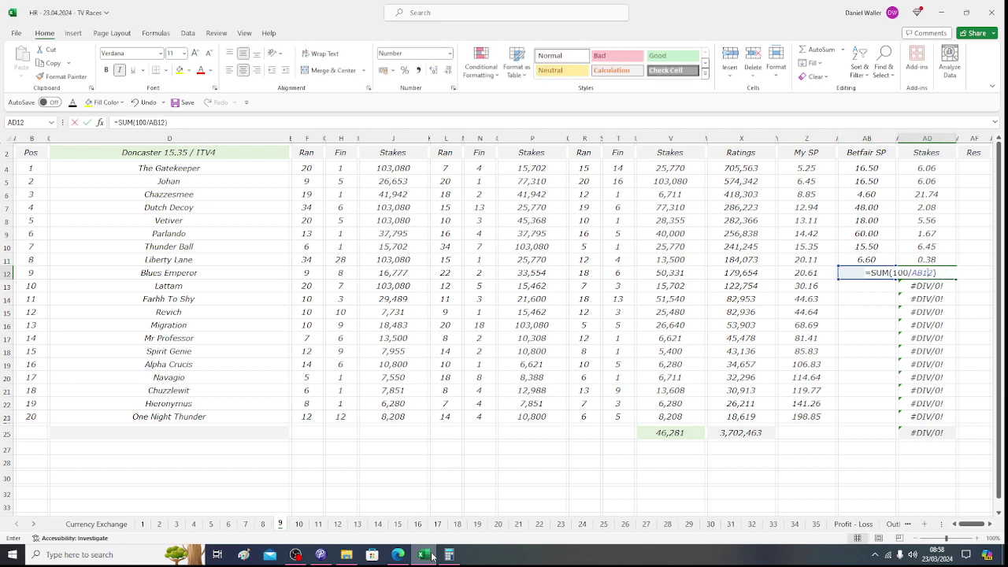
key(Delete)
key(Down)
key(Delete)
key(Down)
key(Delete)
key(Down)
key(Delete)
key(Down)
key(Delete)
key(Down)
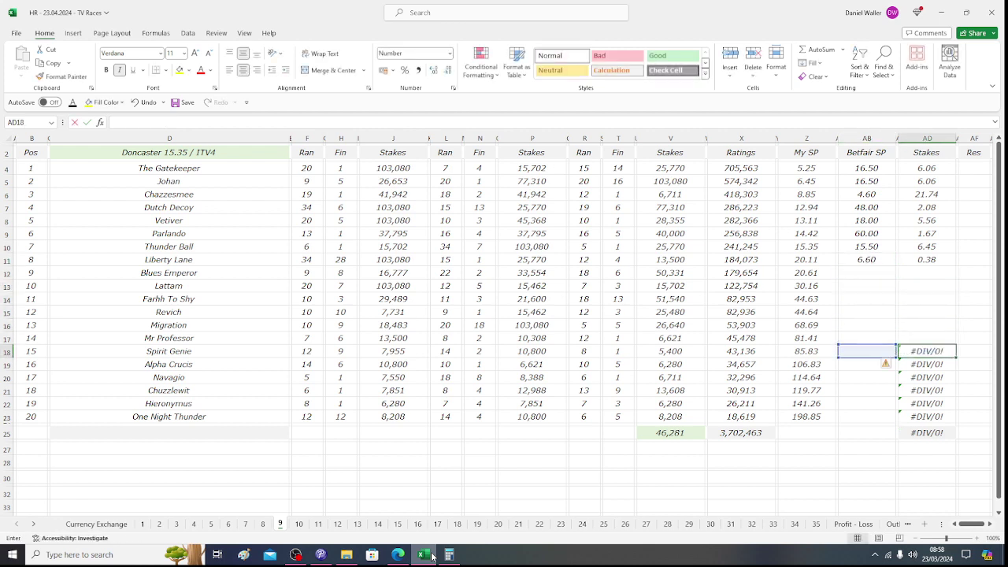
key(BackSpace)
key(Down)
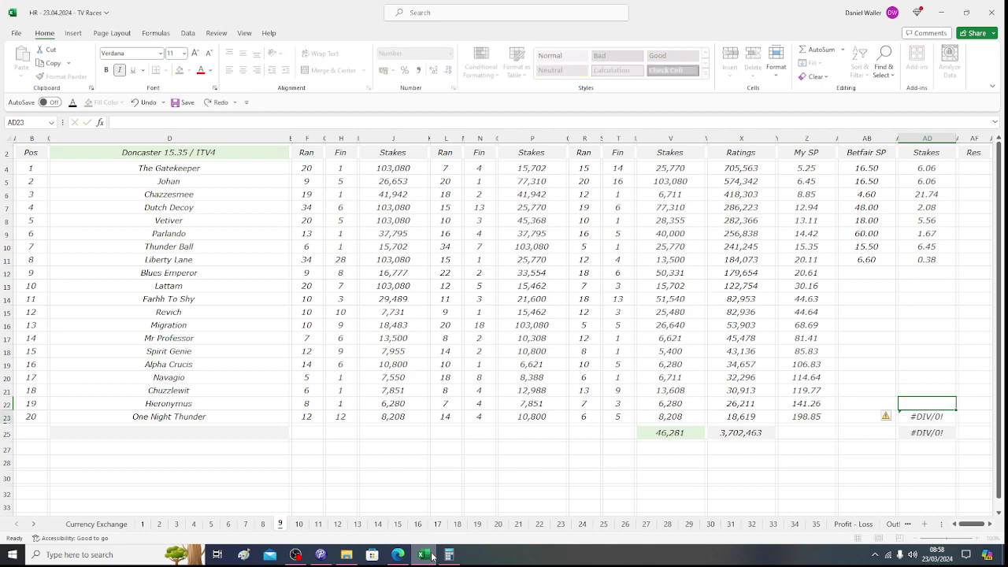
key(Delete)
key(Up)
key(Up)
key(Up)
key(Up)
key(Up)
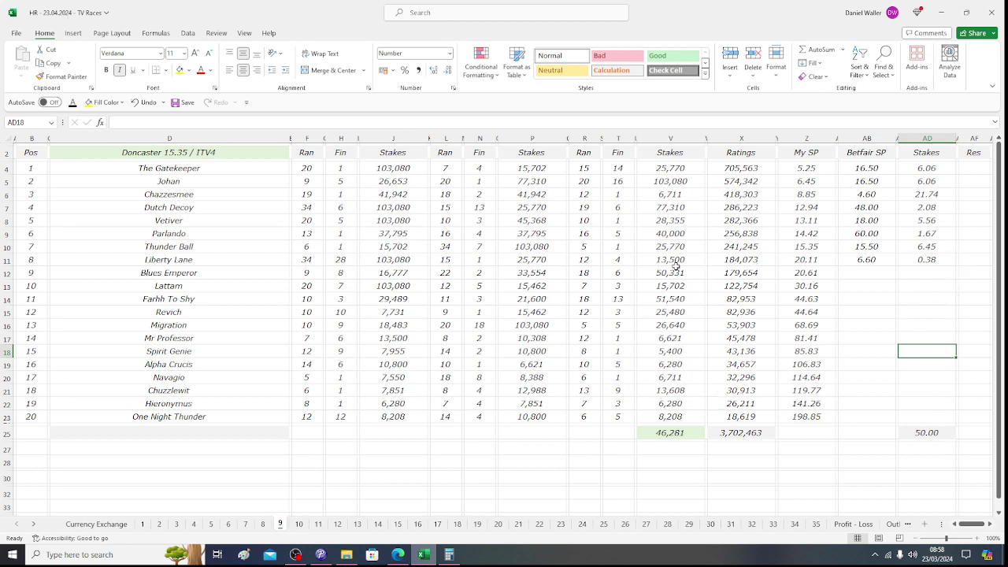
Go through the backed horses from The Gatekeeper down to Thunder Ball, reset the selection to the Pos header and save the workbook.
click(212, 170)
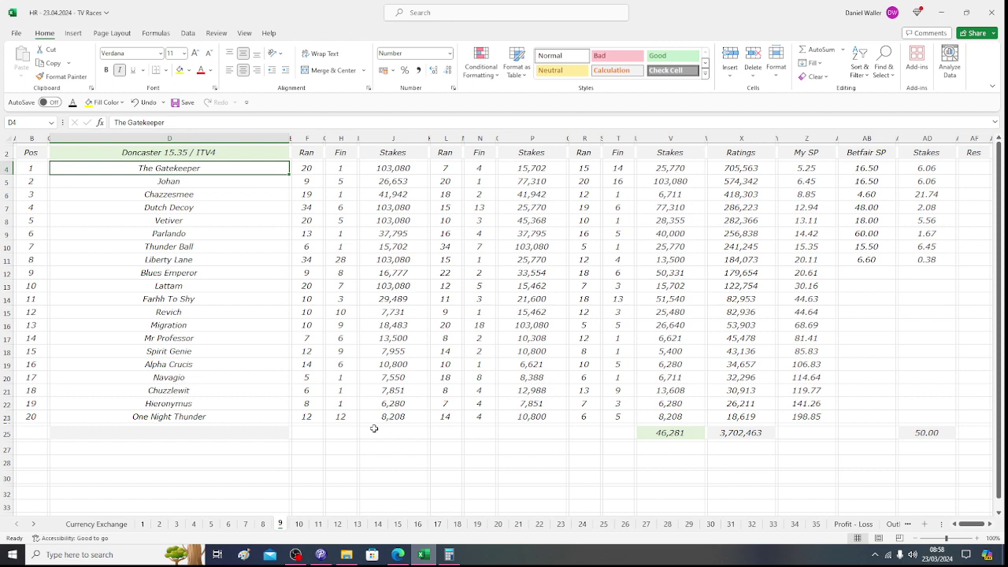
key(Down)
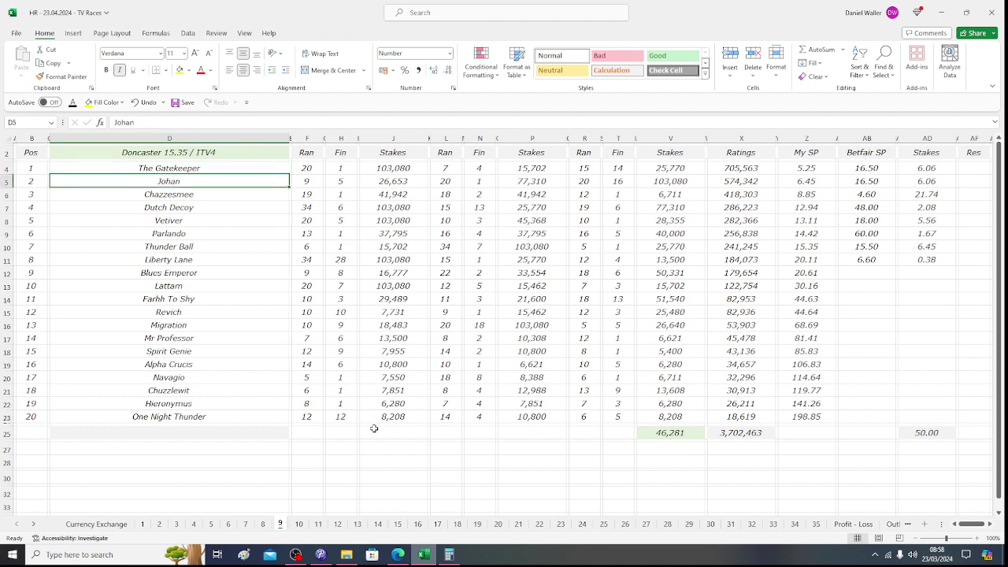
key(Down)
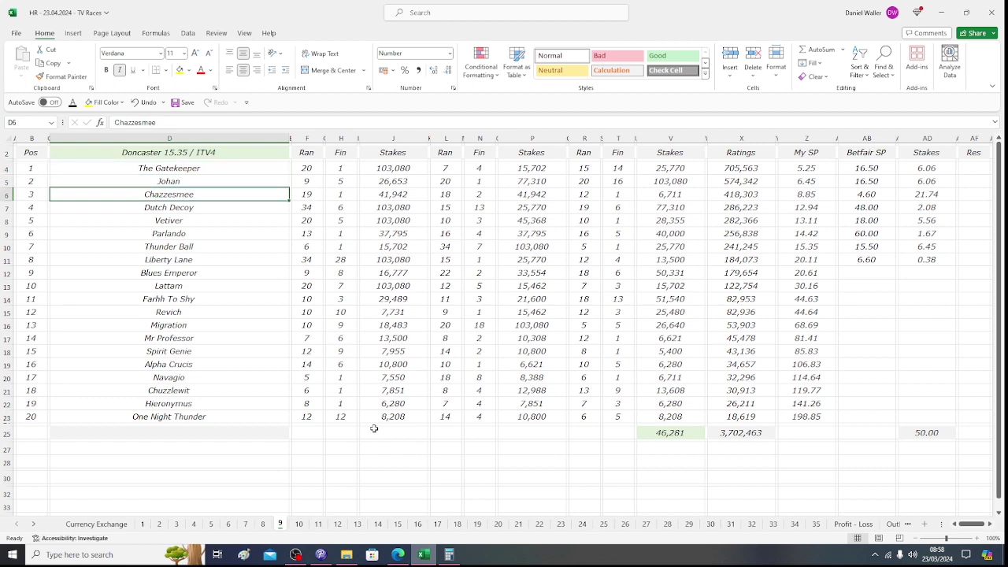
key(Down)
key(Down)
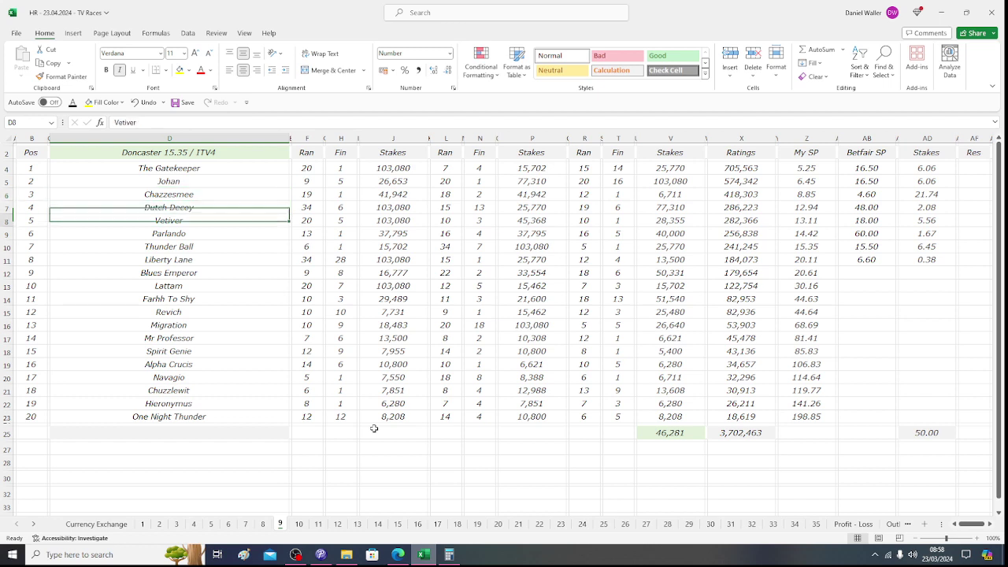
key(Down)
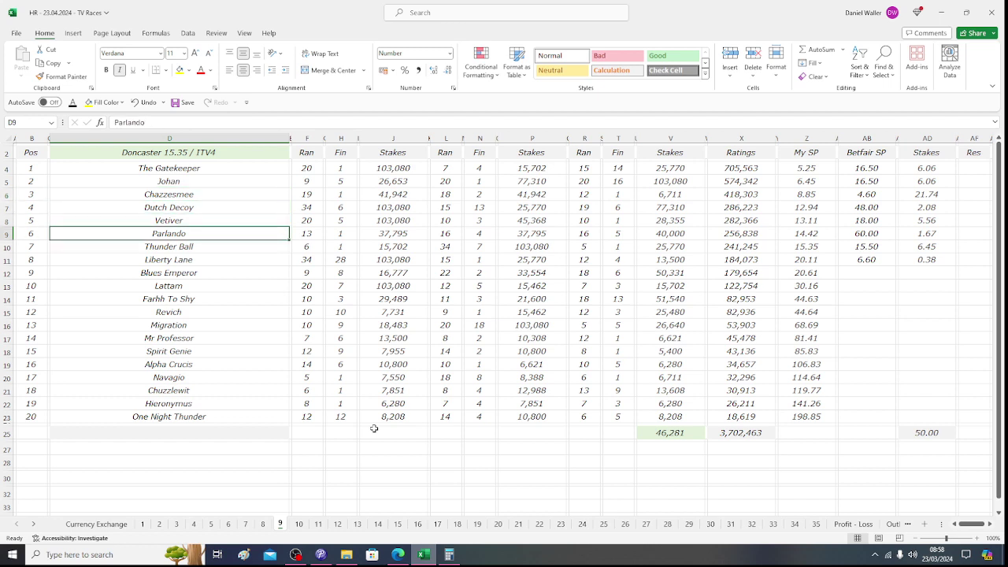
key(Down)
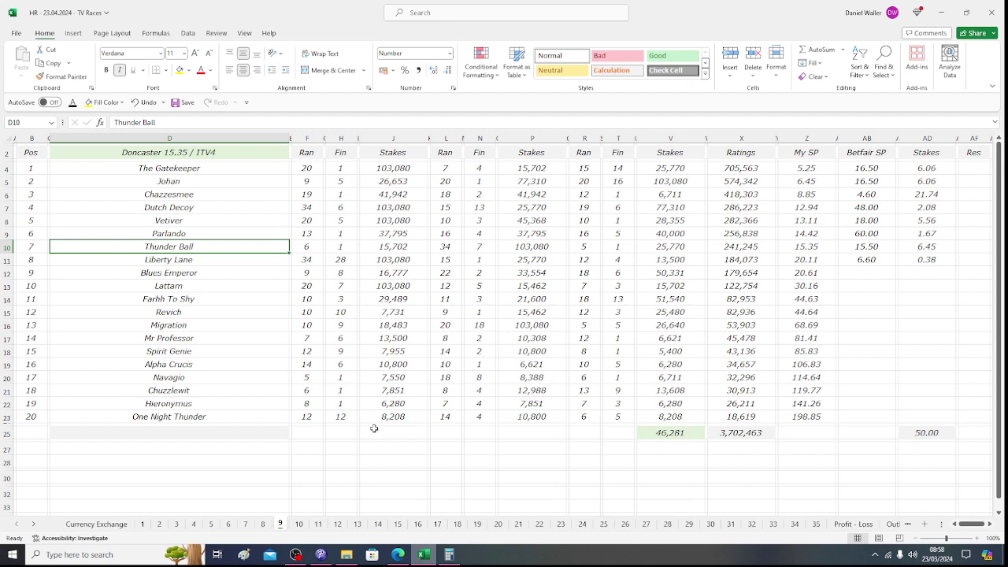
click(40, 153)
click(177, 103)
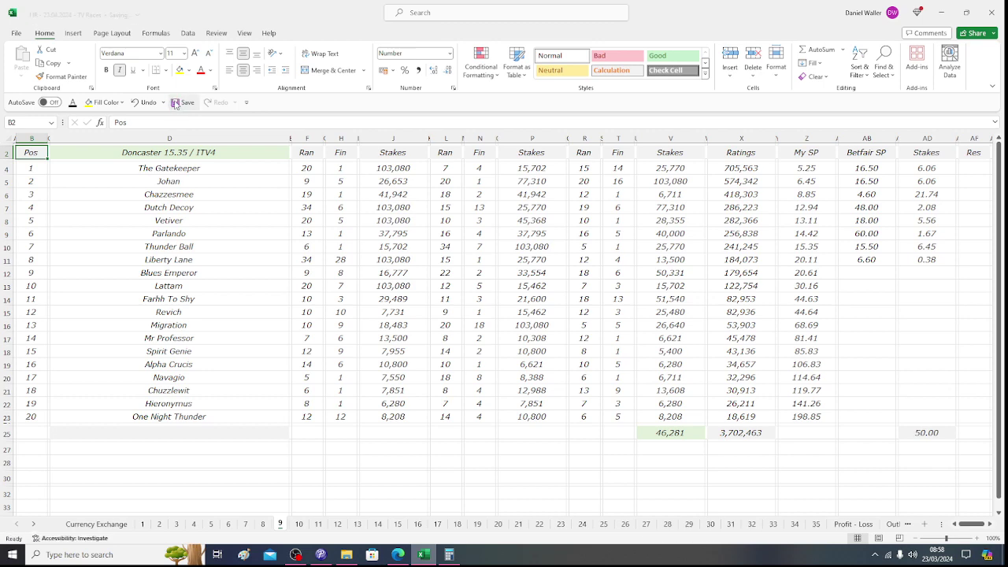
Review the selections, Betfair SPs and stakes on race sheets 1 to 9 in order, and return to the Doncaster 13.20 sheet.
click(143, 526)
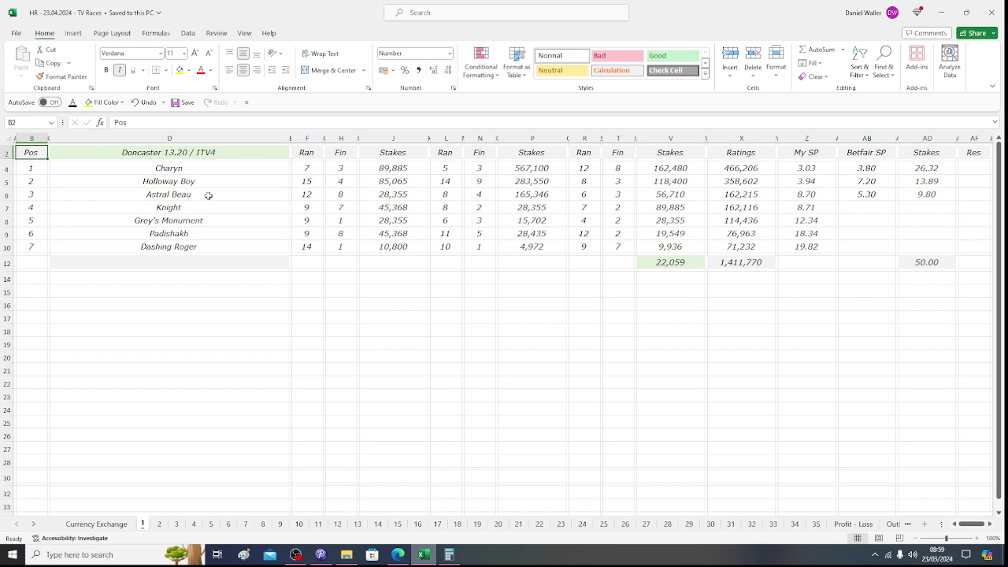
click(159, 525)
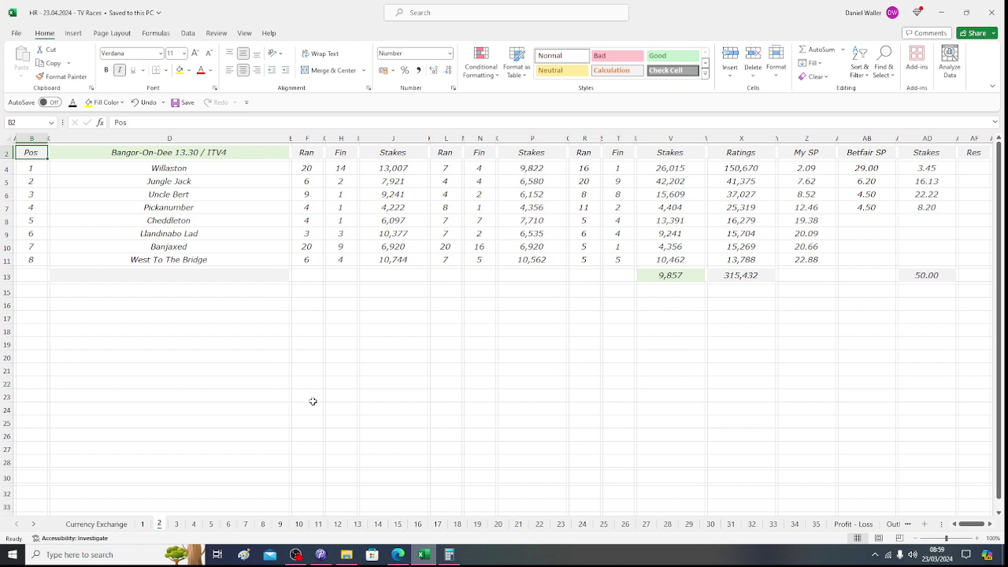
click(177, 524)
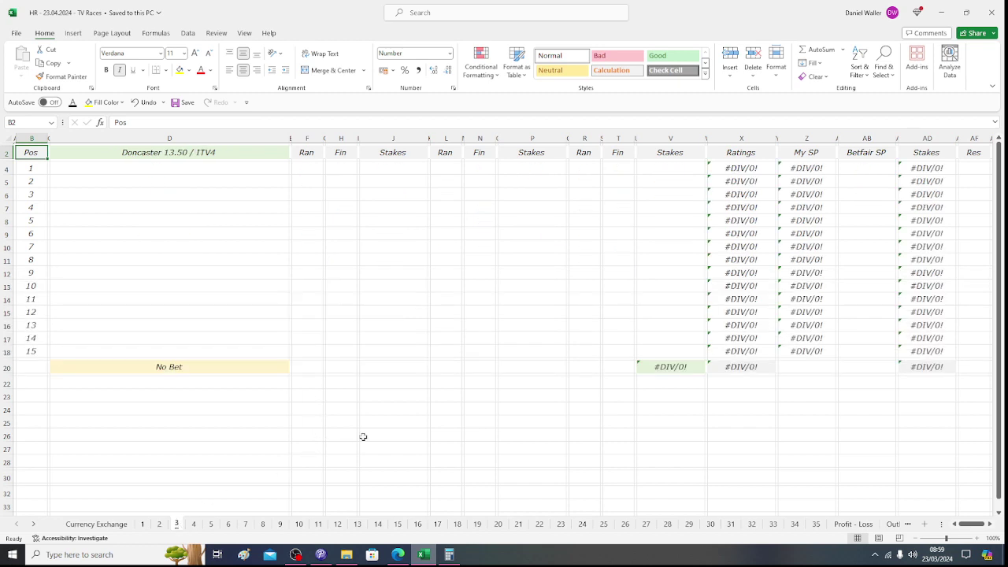
click(195, 524)
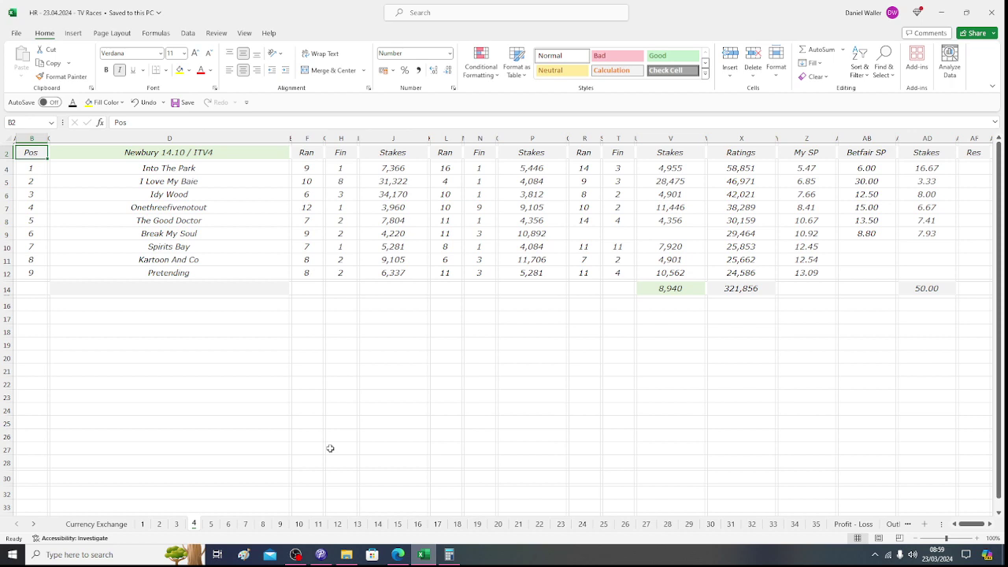
click(211, 525)
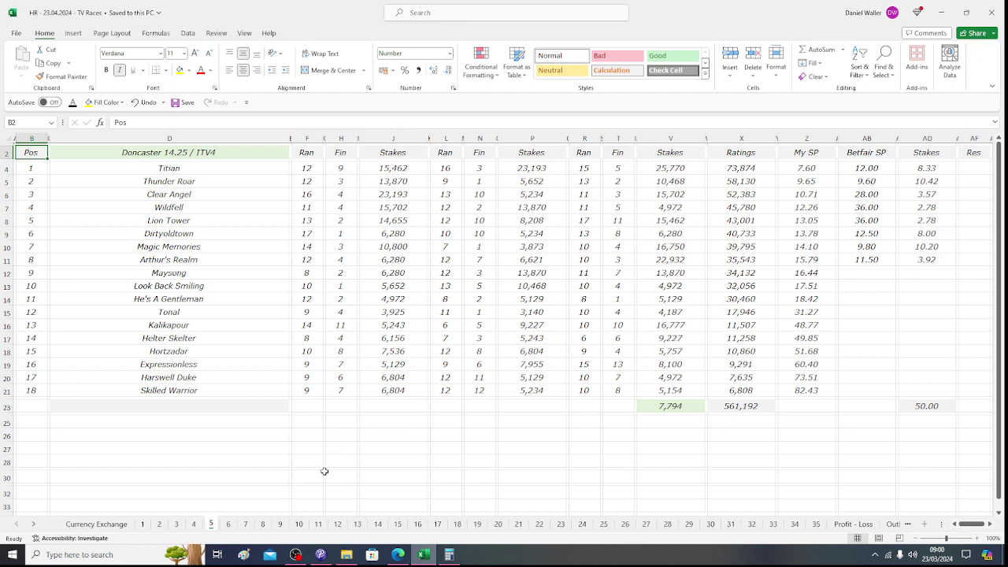
click(229, 524)
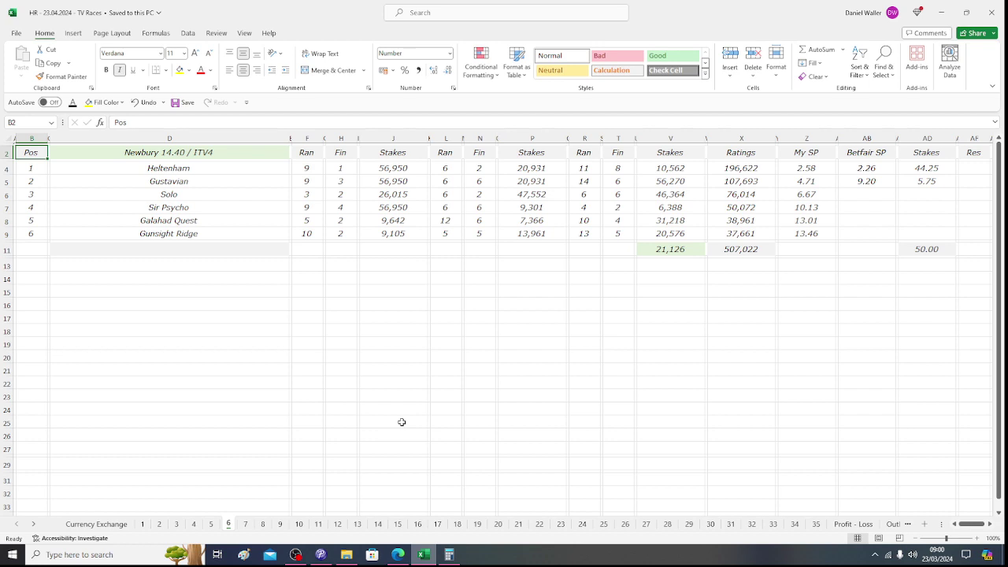
click(246, 523)
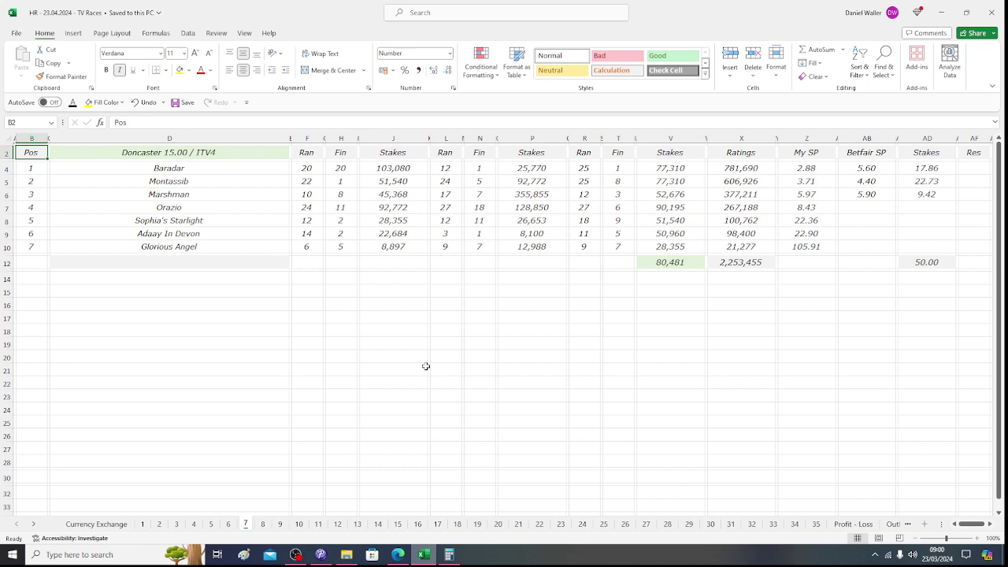
click(264, 524)
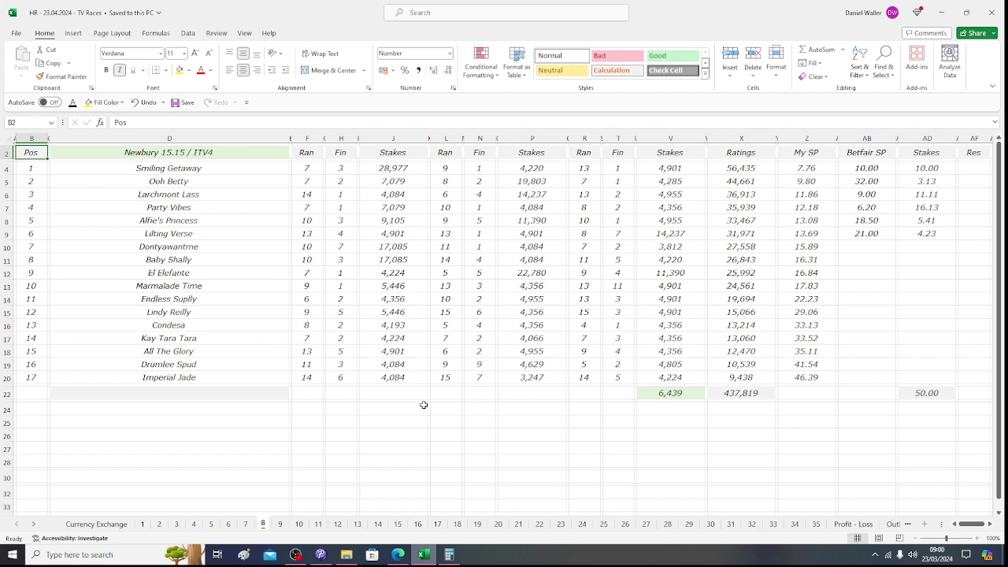
click(280, 525)
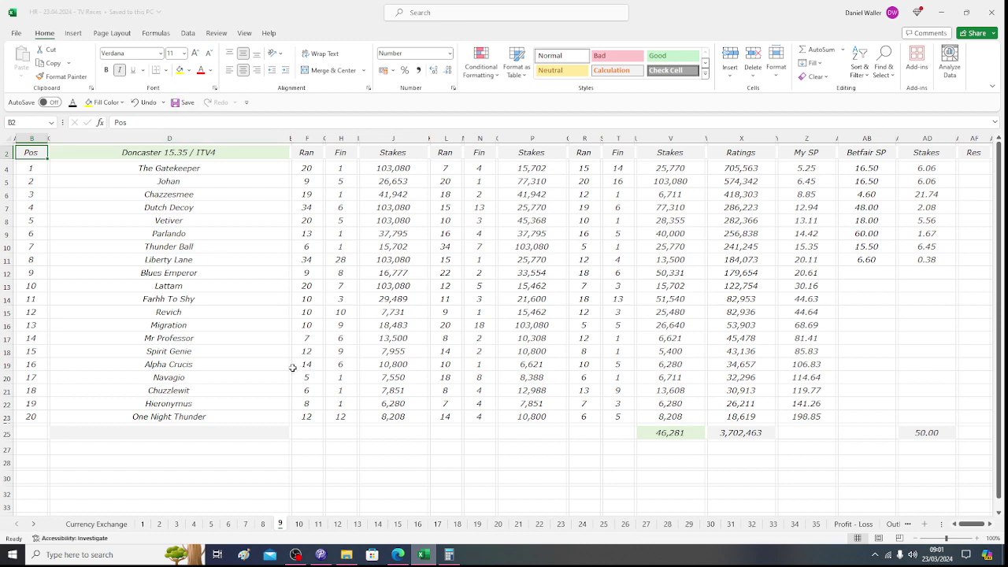
click(143, 525)
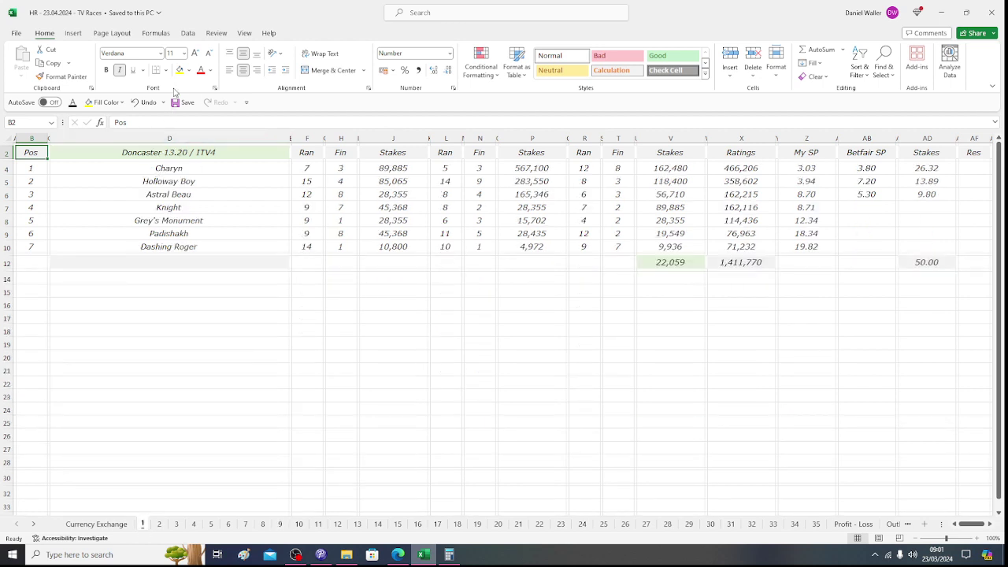